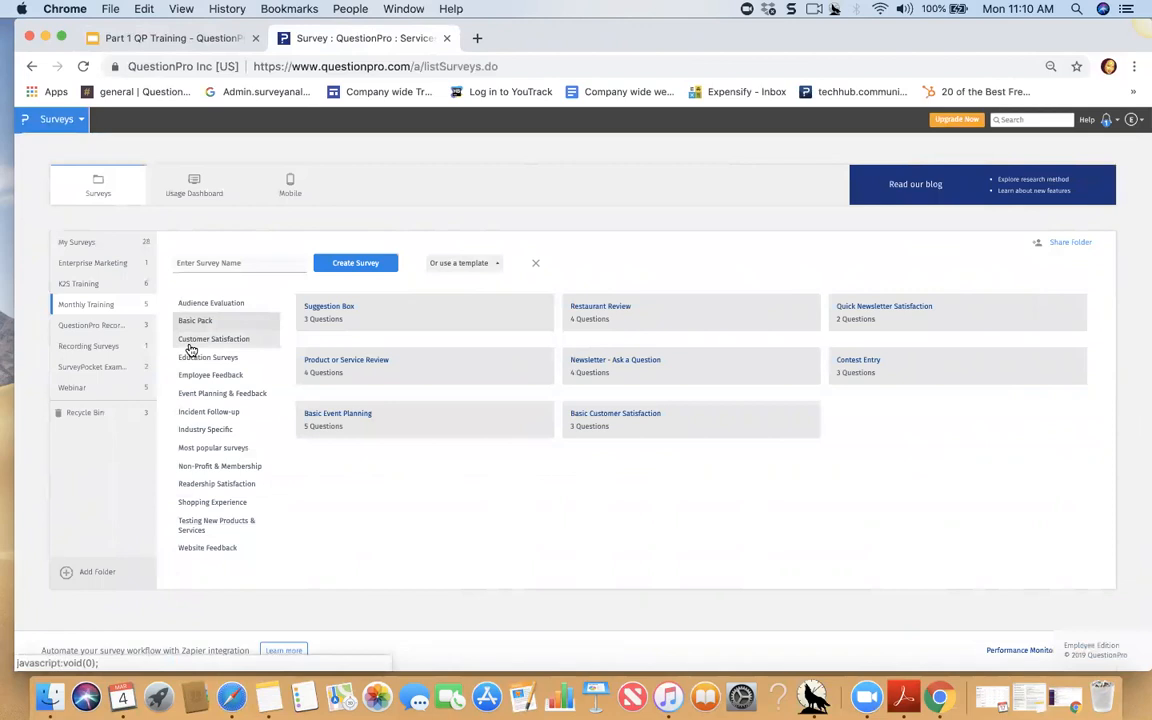
- Browse the Education Surveys templates and switch to the Audience Evaluation template category
left_click(193, 360)
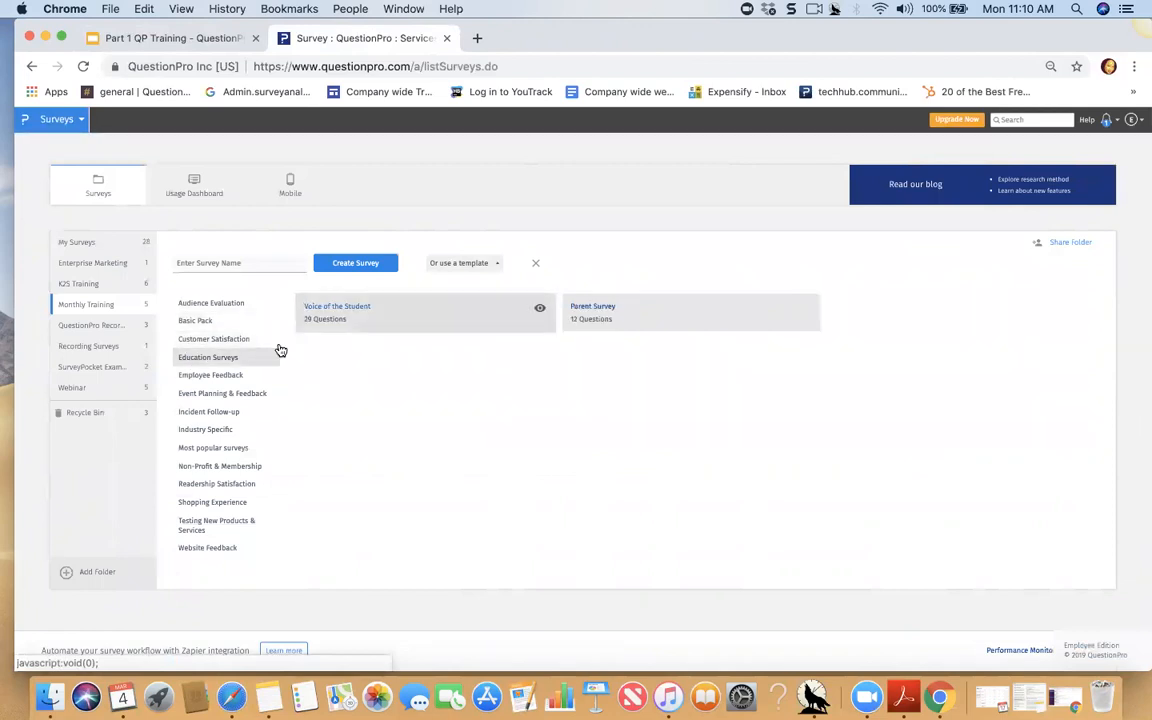
left_click(208, 262)
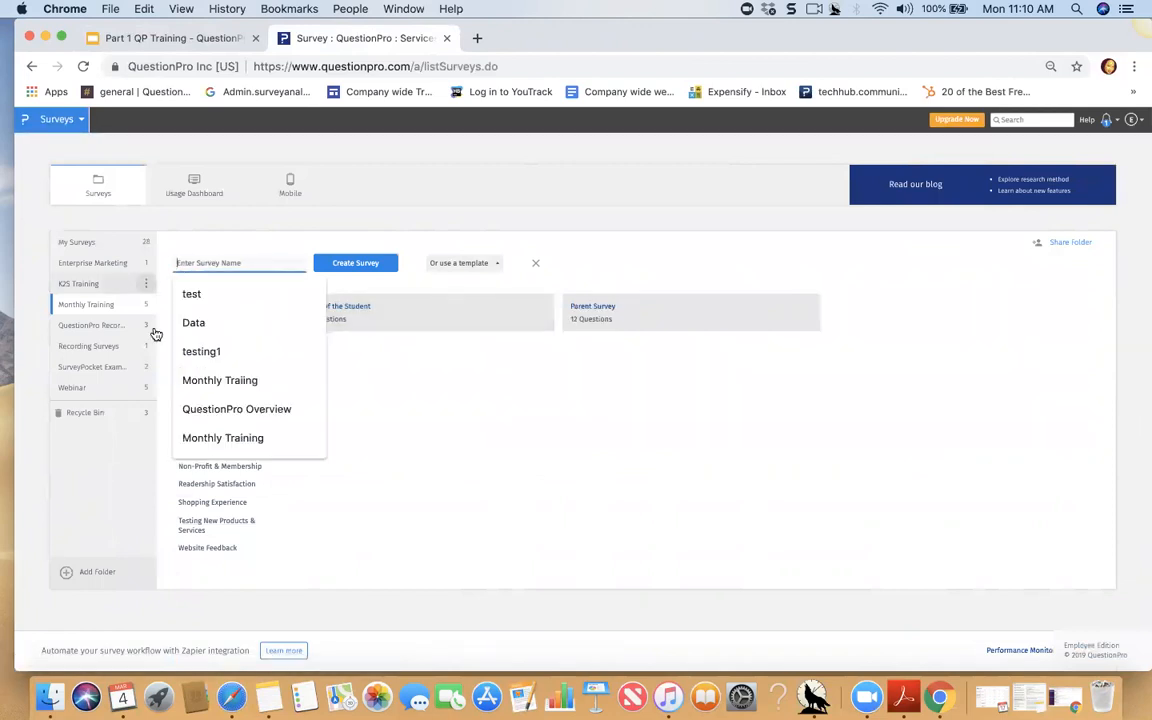
left_click(327, 337)
left_click(200, 304)
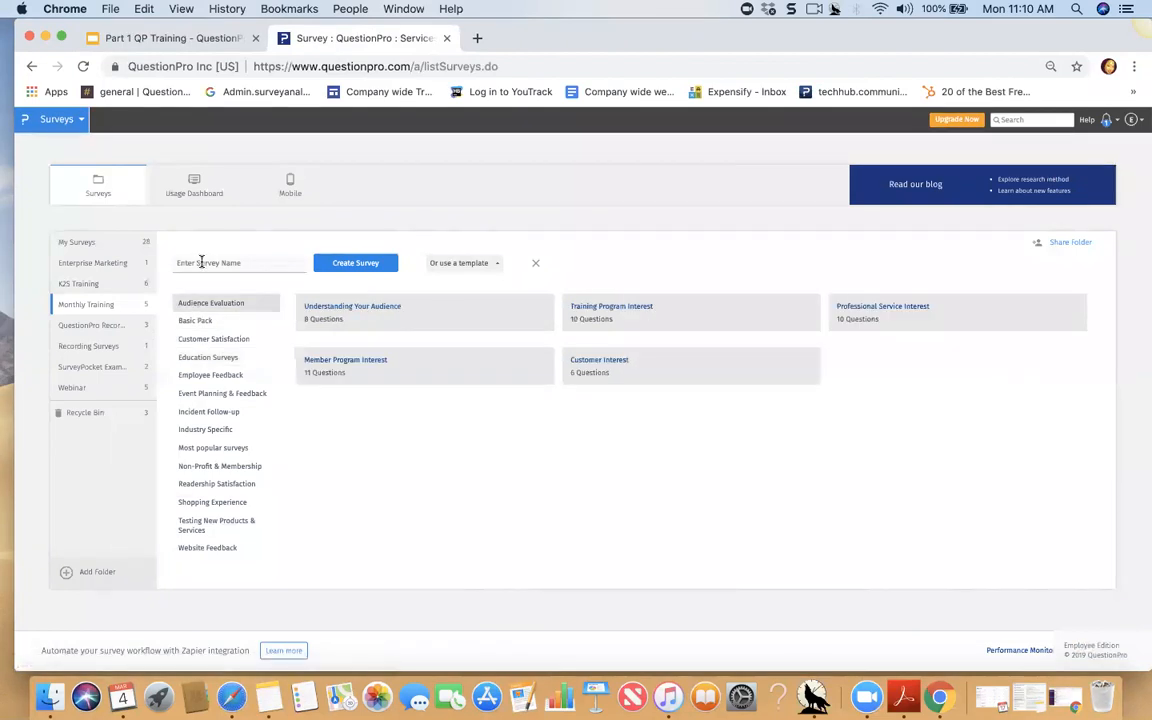
left_click(203, 263)
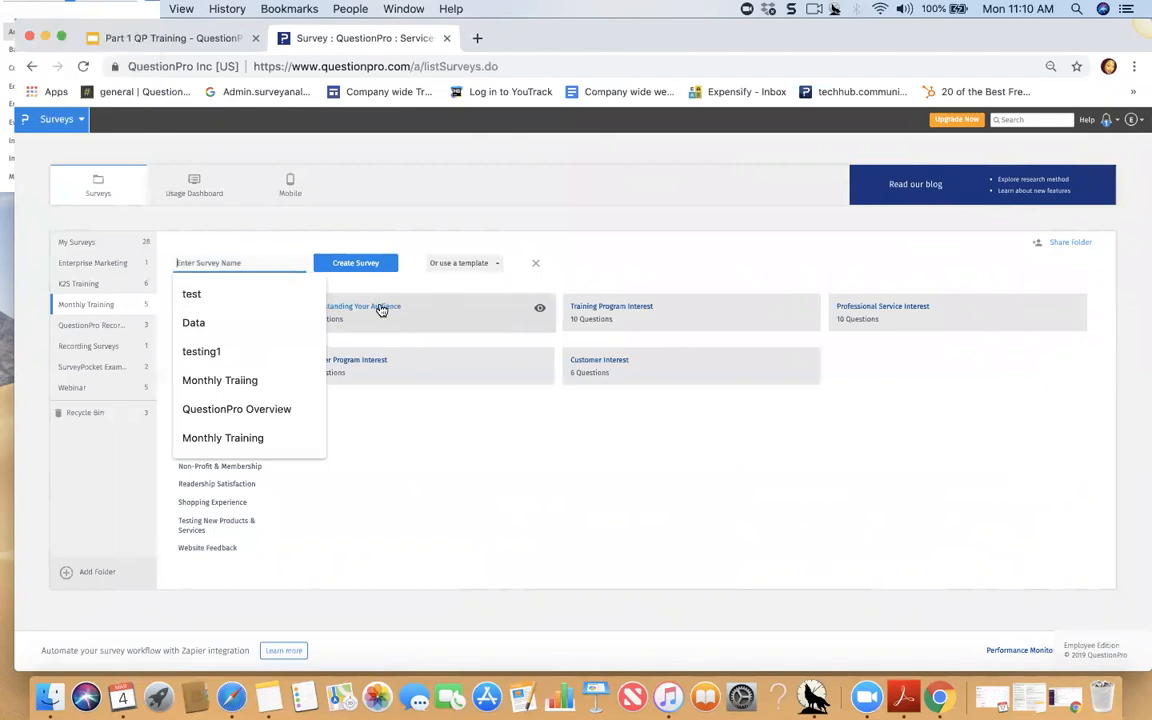
left_click(615, 265)
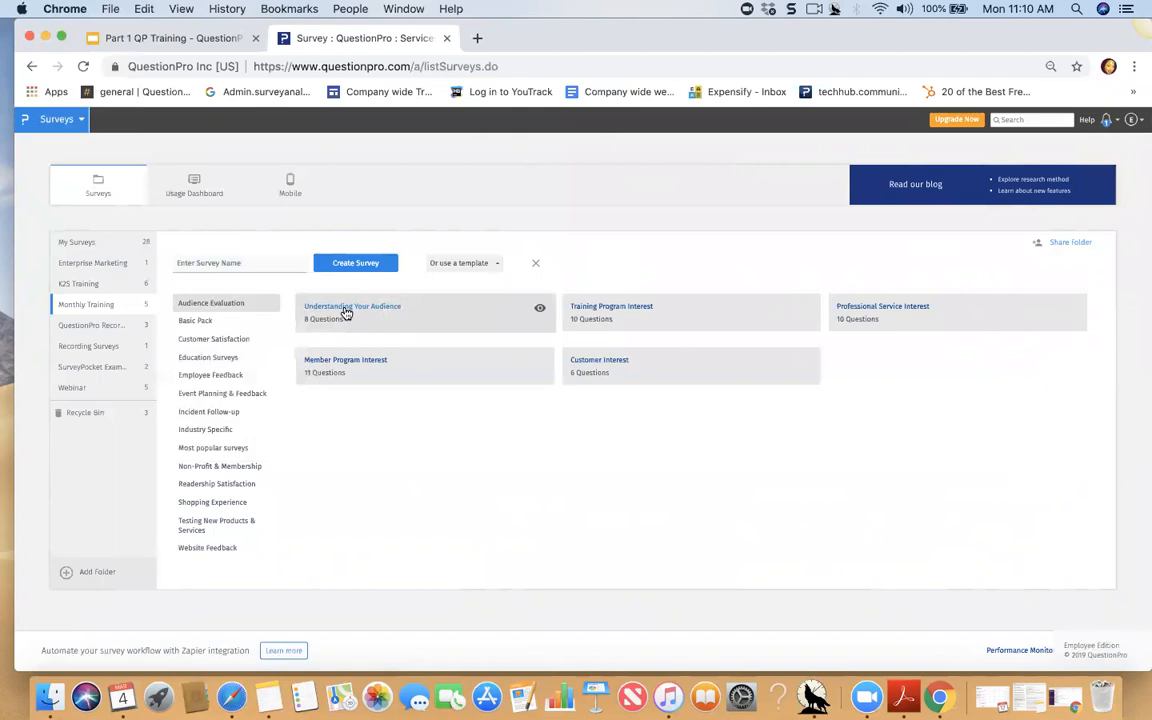
- Preview the Understanding Your Audience template and create a survey from it
left_click(371, 310)
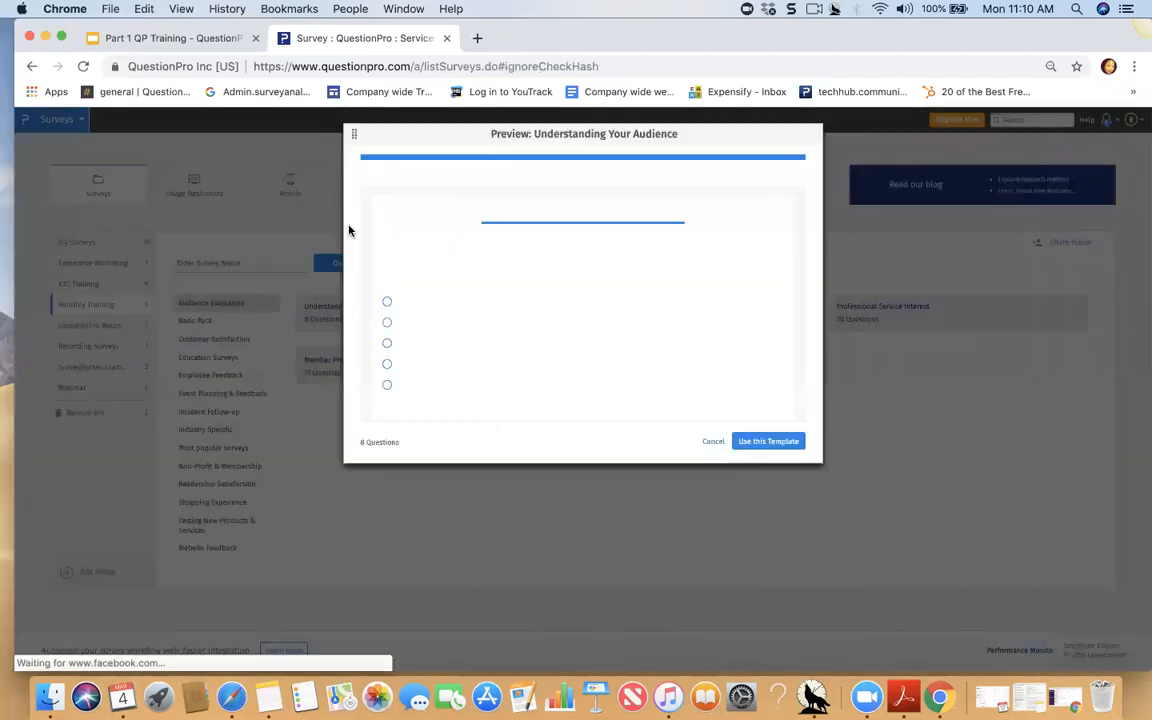
left_click_drag(454, 243, 389, 33)
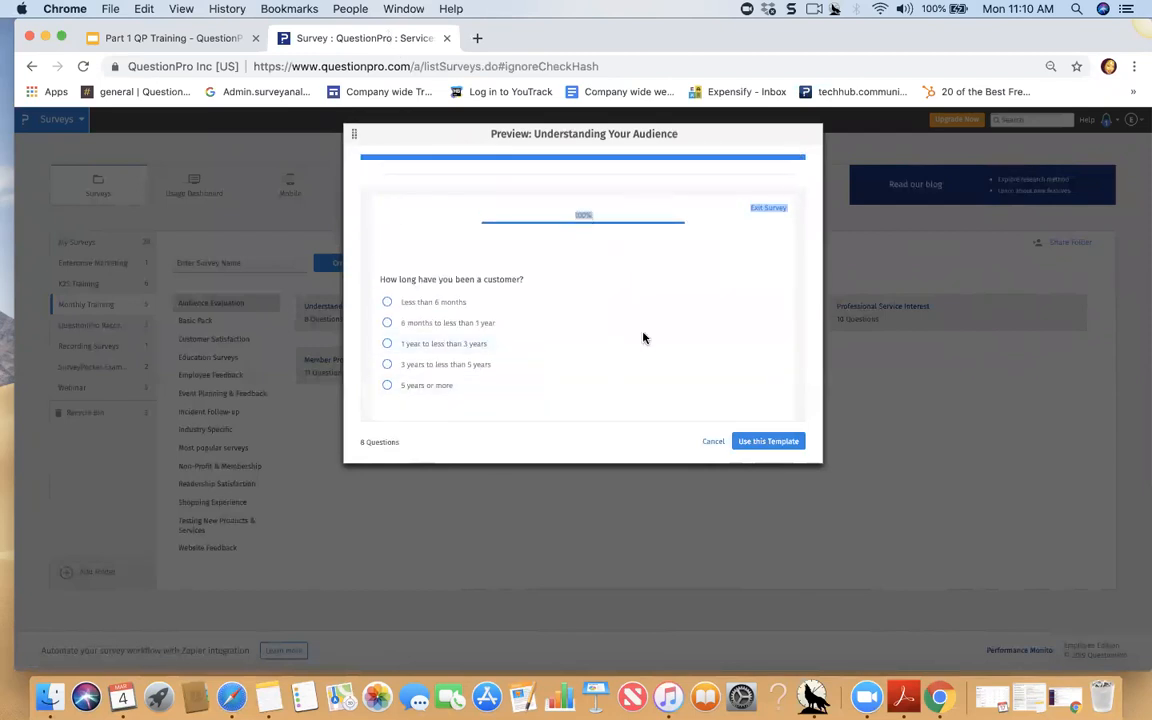
left_click(753, 446)
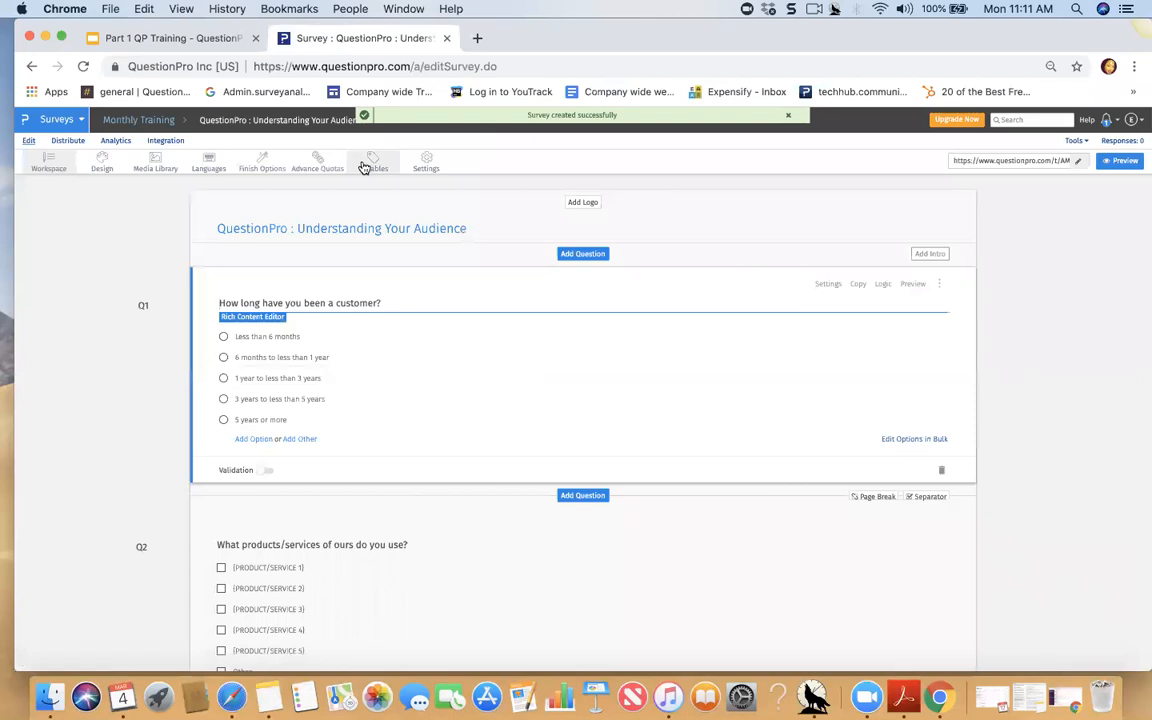
- Inspect the text of the first question and view its answer options in the bulk editor
left_click_drag(389, 303, 206, 309)
left_click(337, 292)
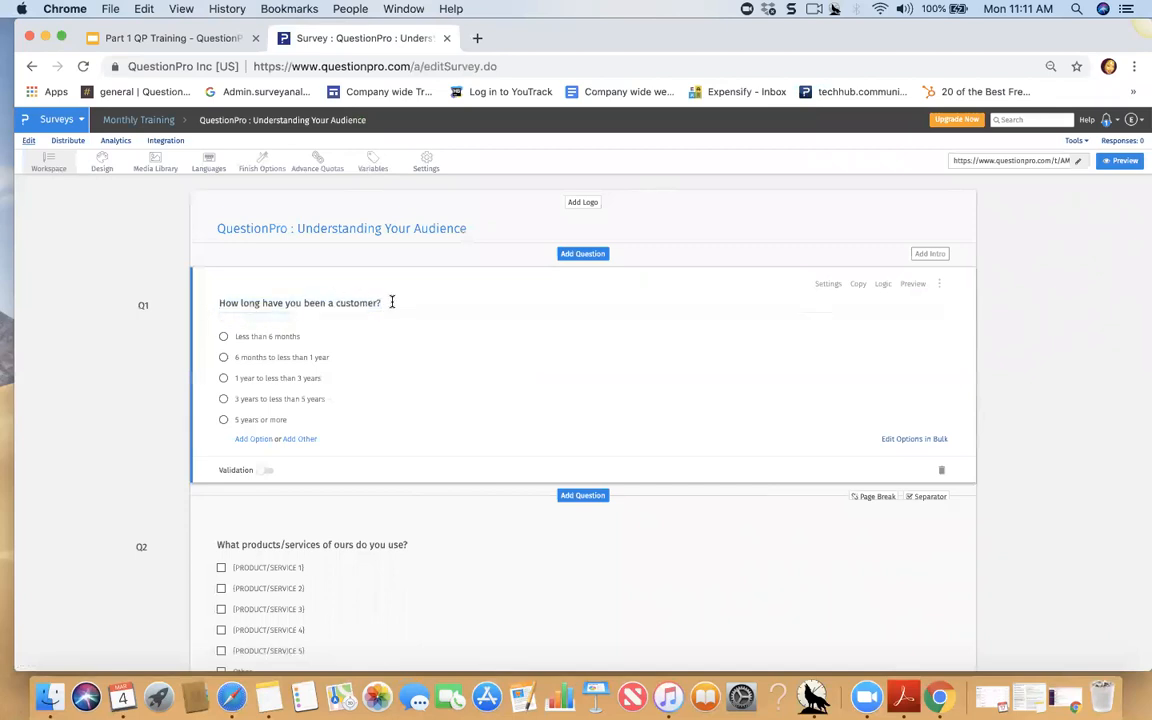
left_click(917, 440)
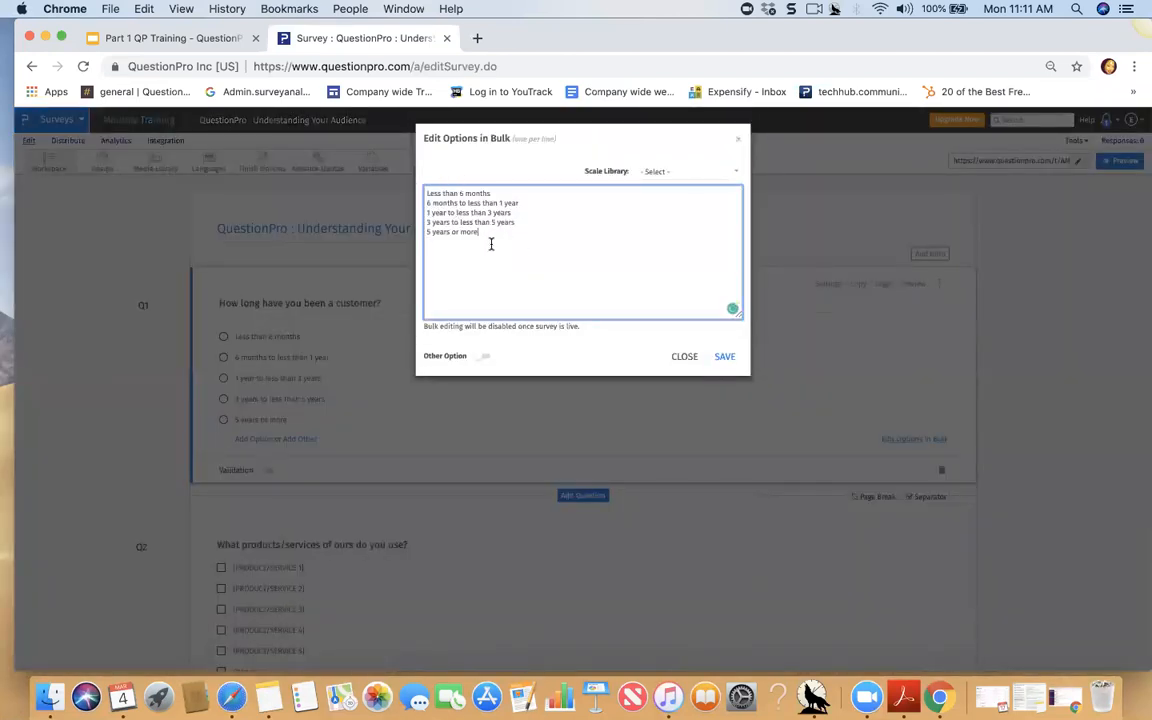
left_click(738, 139)
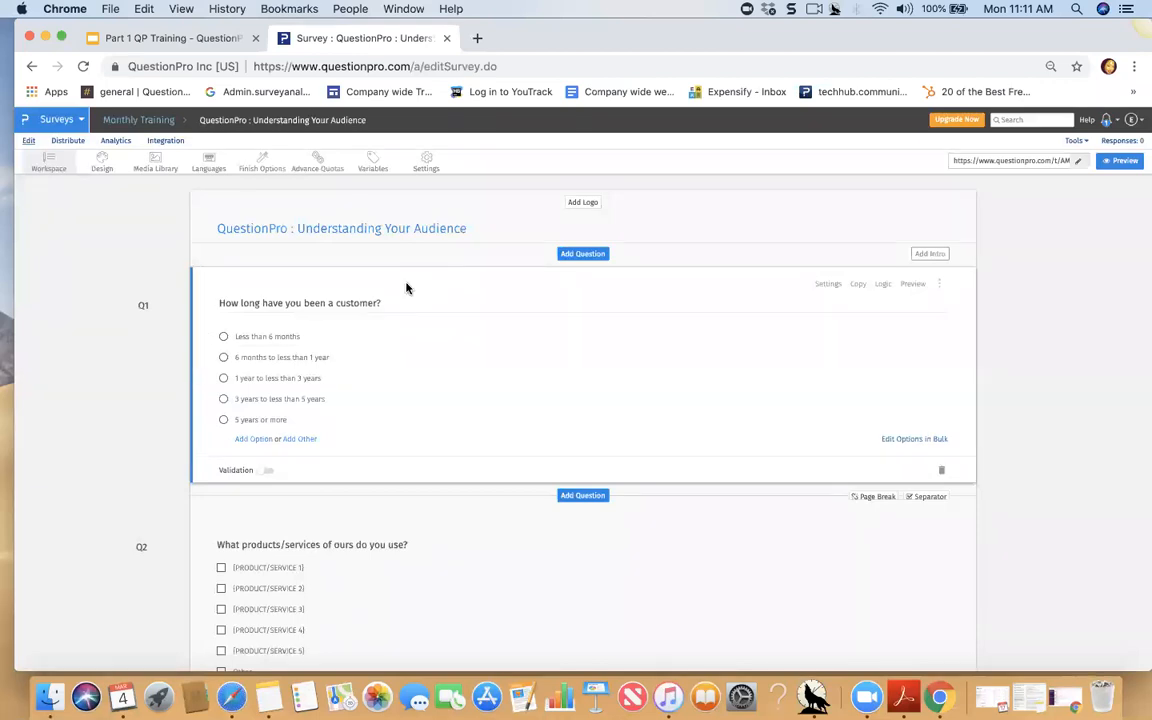
- Look through the basic and advanced question types for a new question above the first one, previewing Multi-Select, Maps and QR Code Reader
left_click(585, 254)
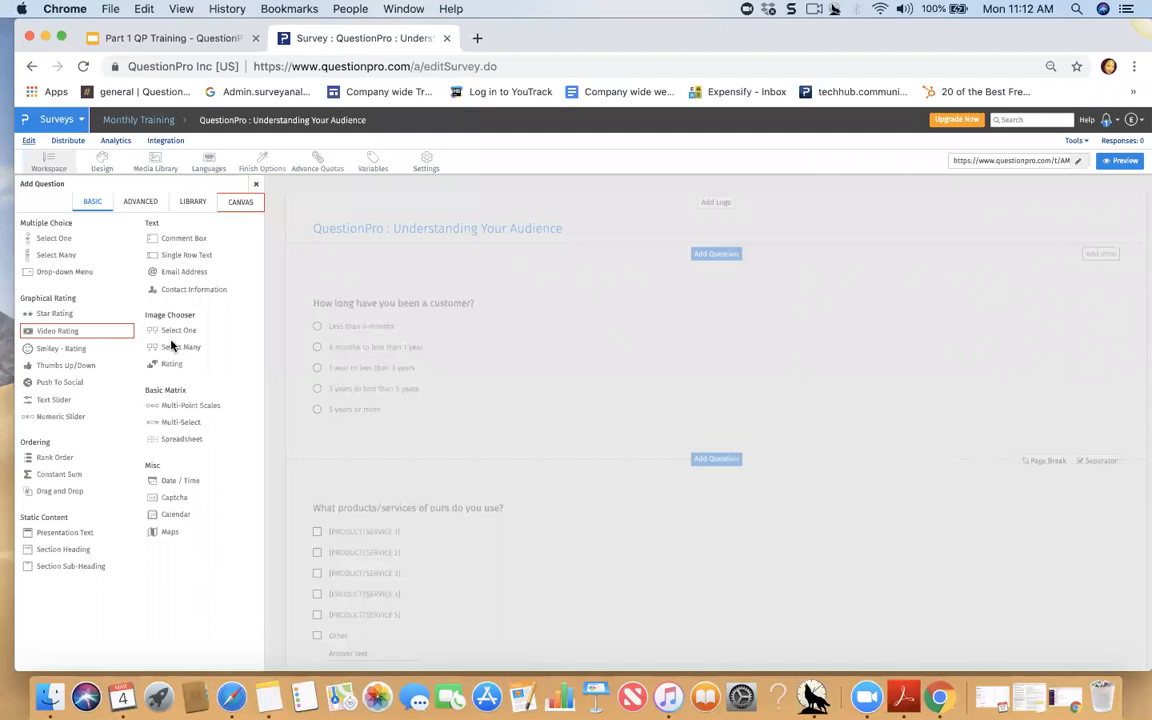
mouse_move(162, 409)
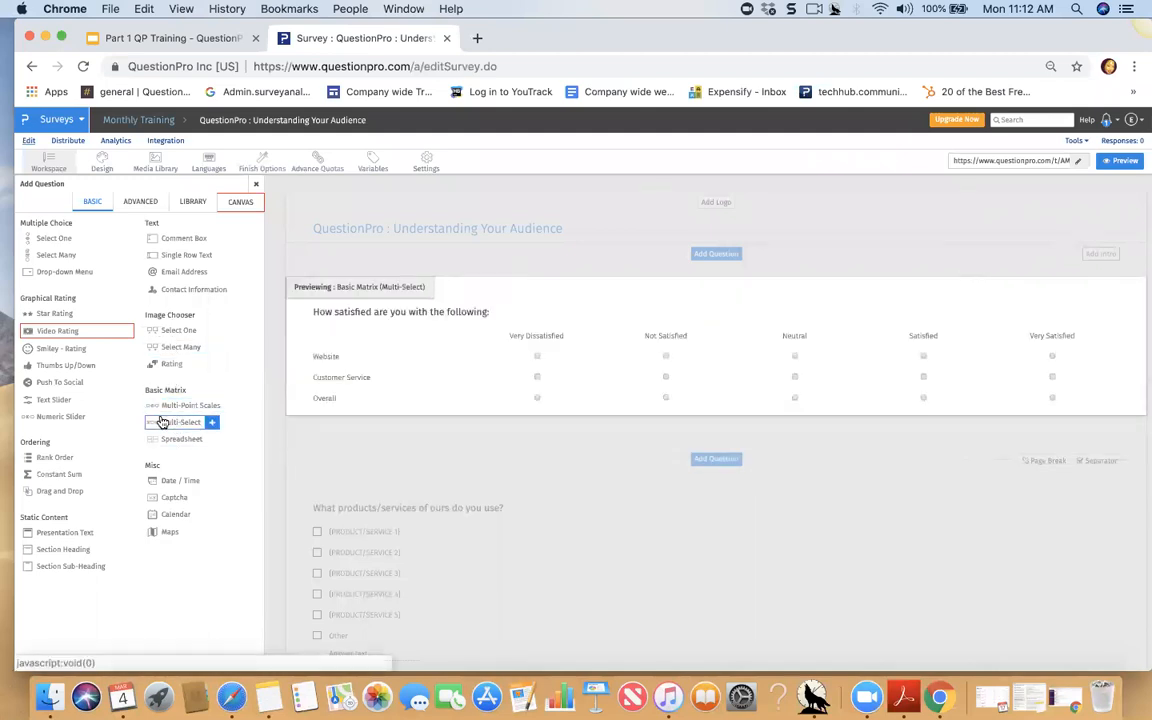
mouse_move(193, 510)
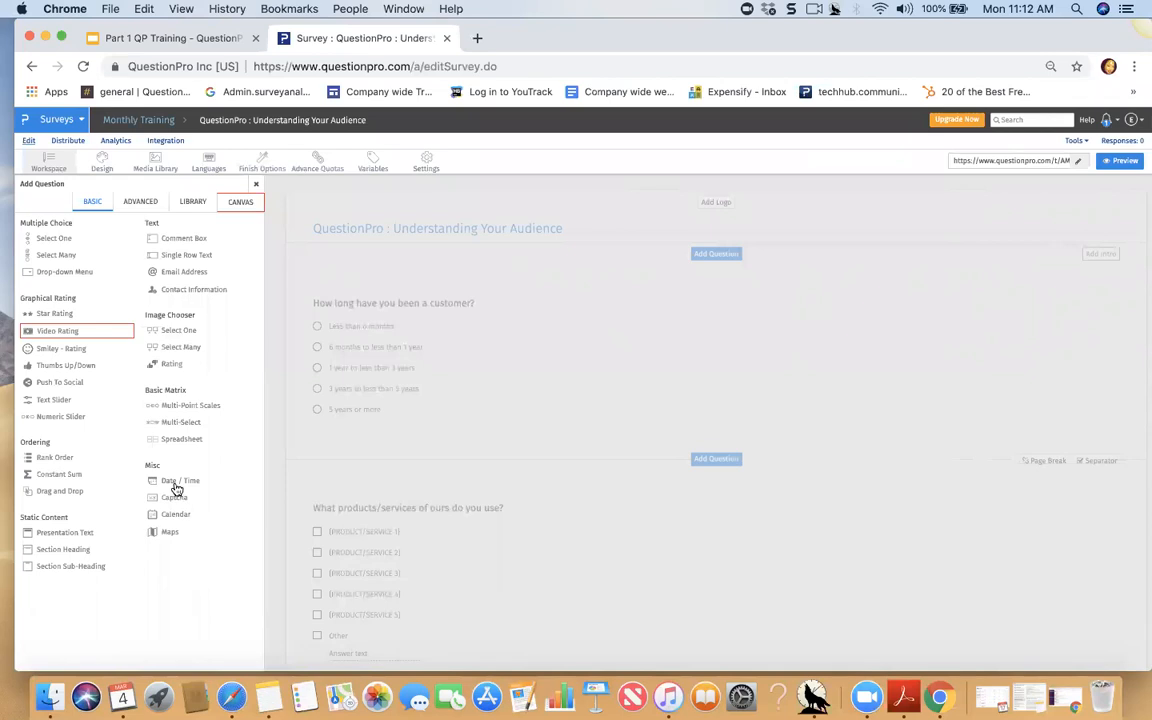
mouse_move(165, 539)
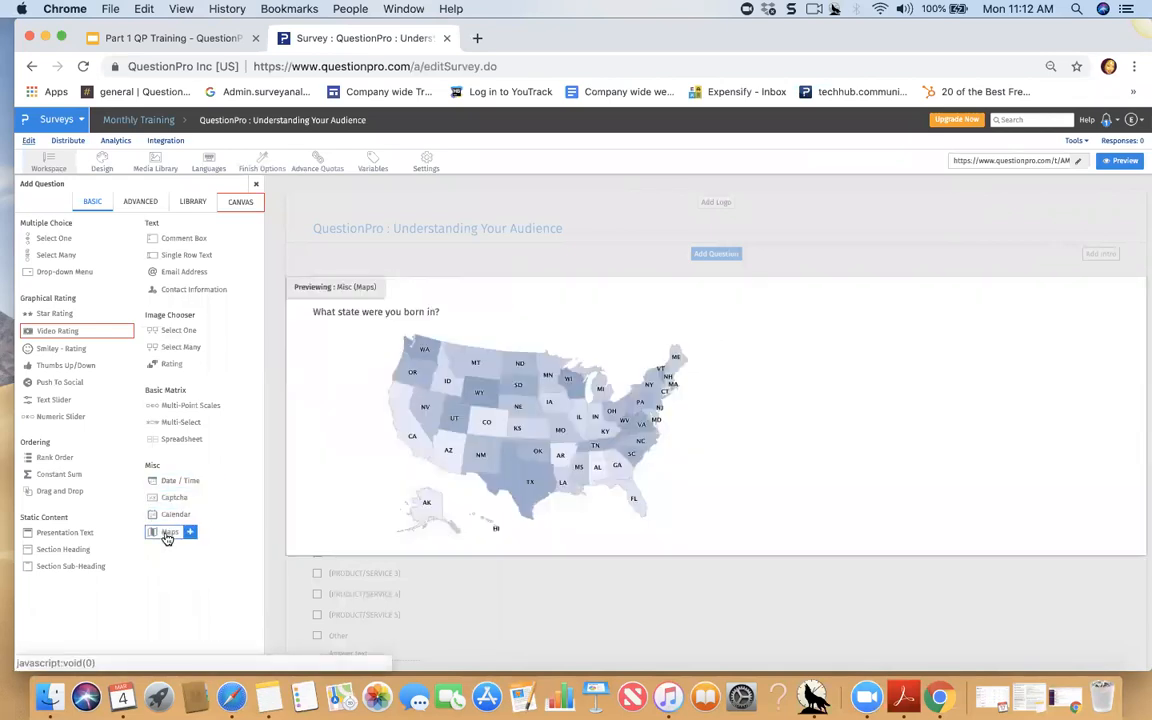
left_click(136, 203)
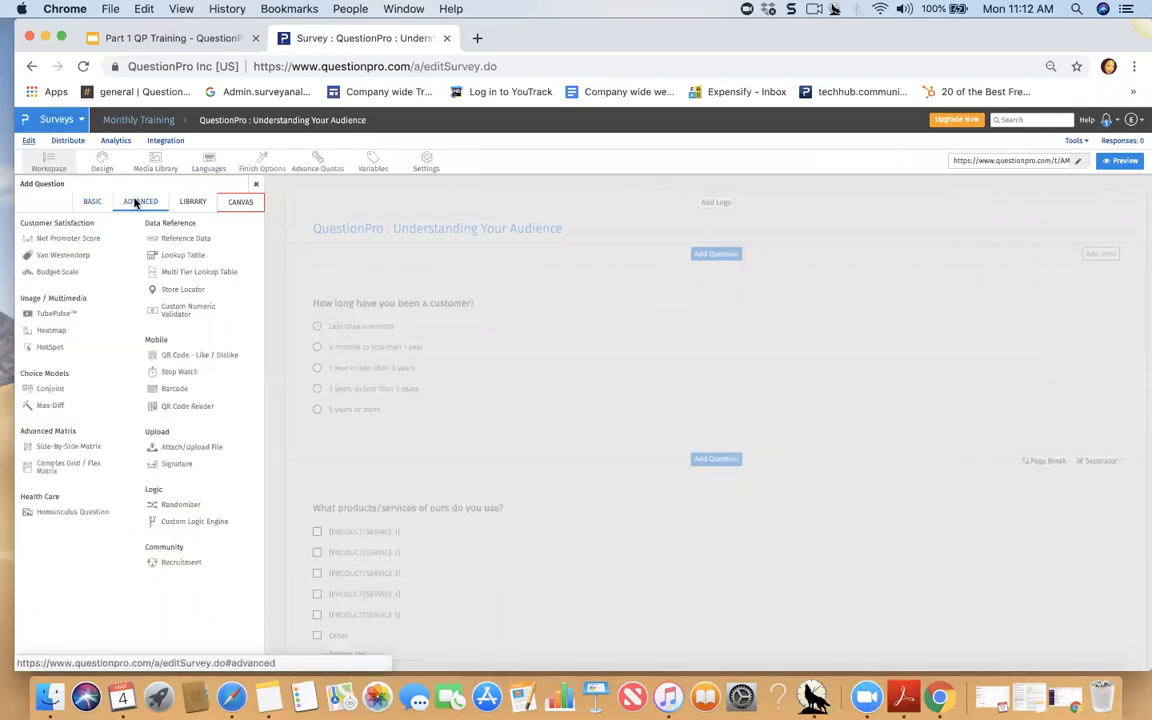
mouse_move(55, 240)
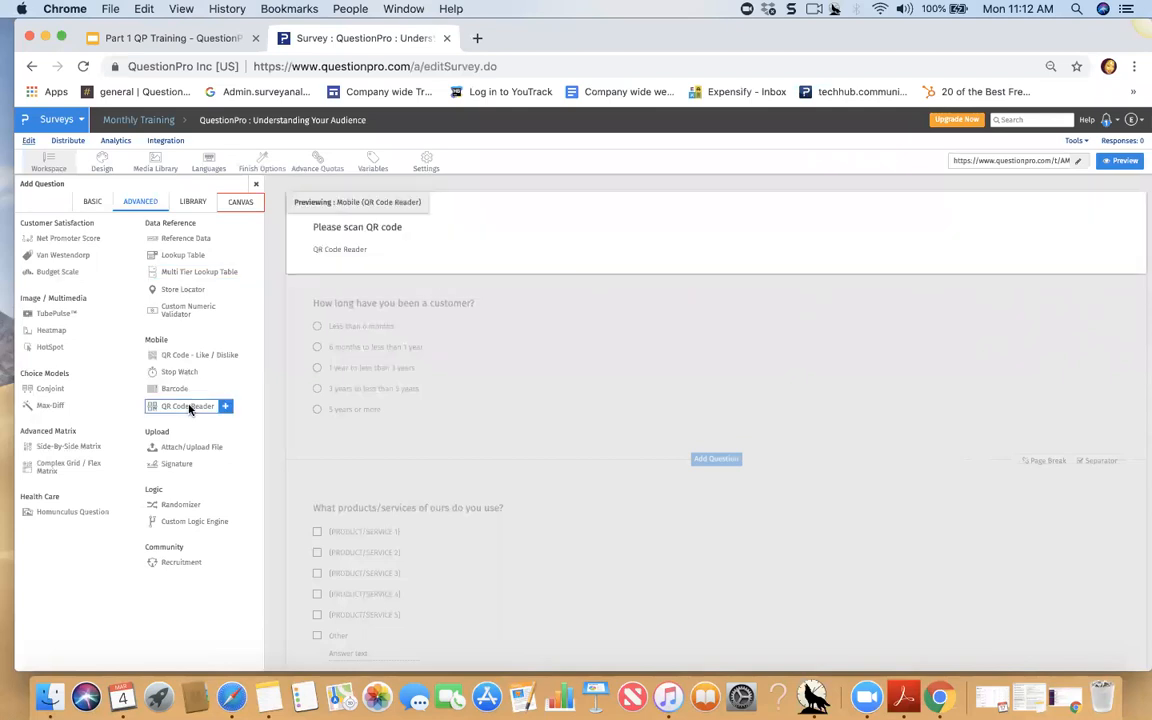
mouse_move(173, 358)
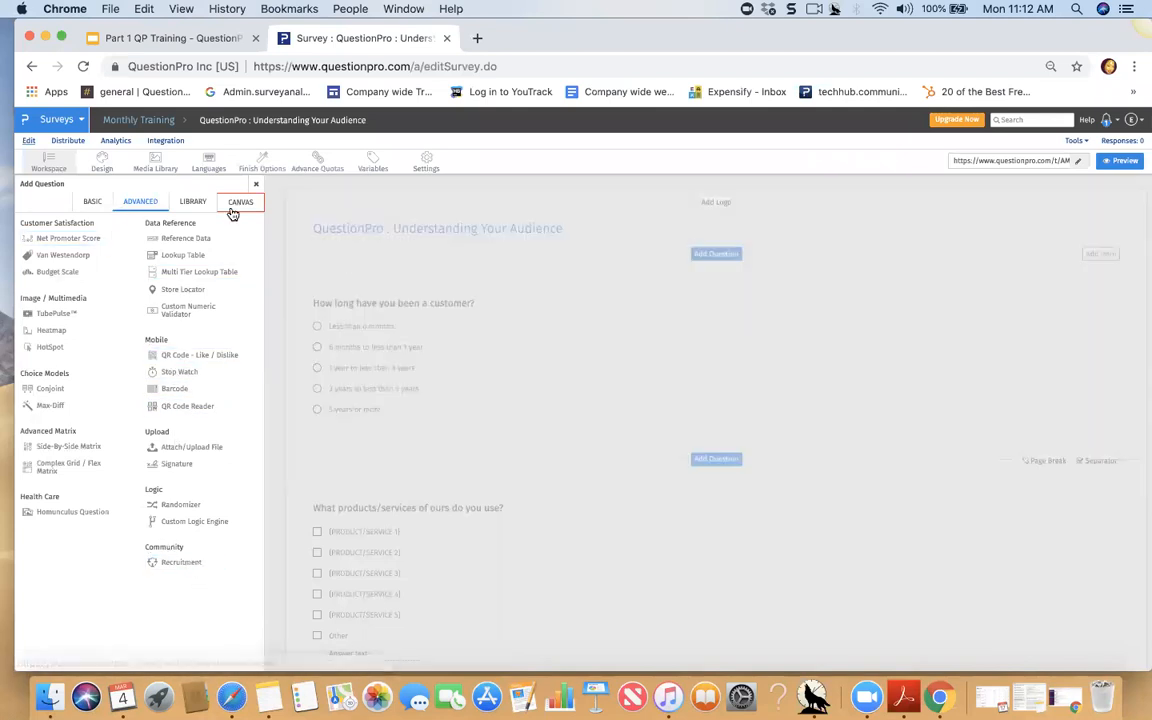
- Add a multiple-choice Select One question reading "Which color do you like better?" with the answer options red and blue
left_click(86, 200)
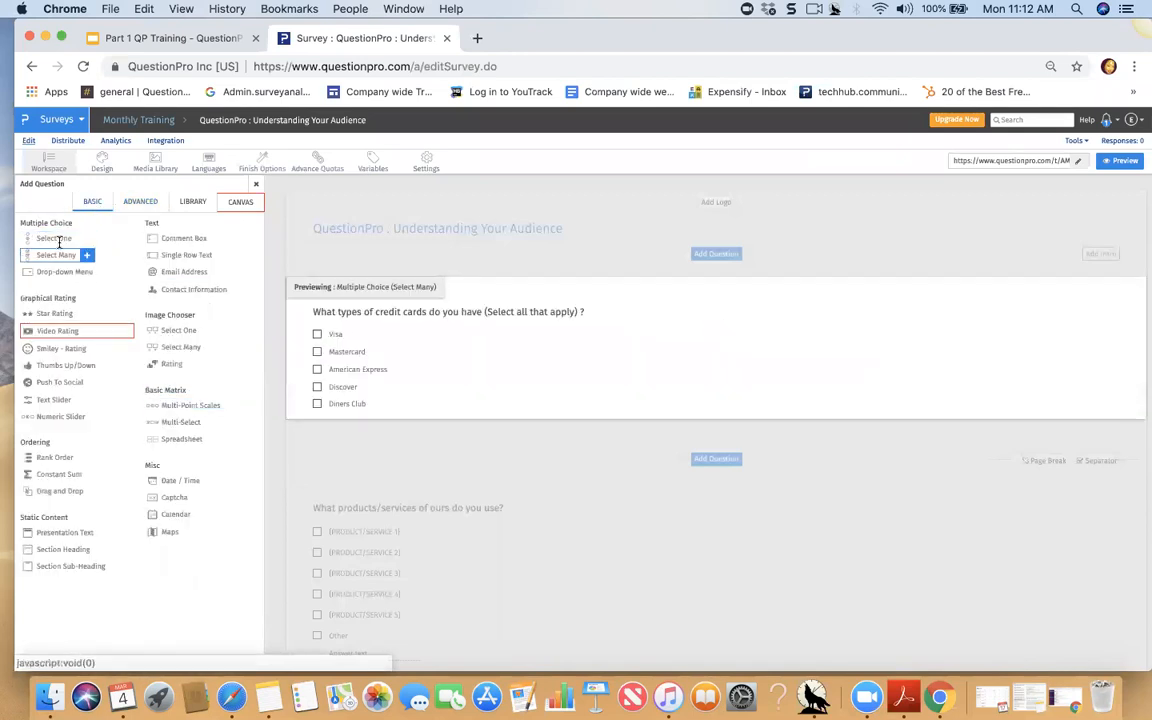
left_click(53, 242)
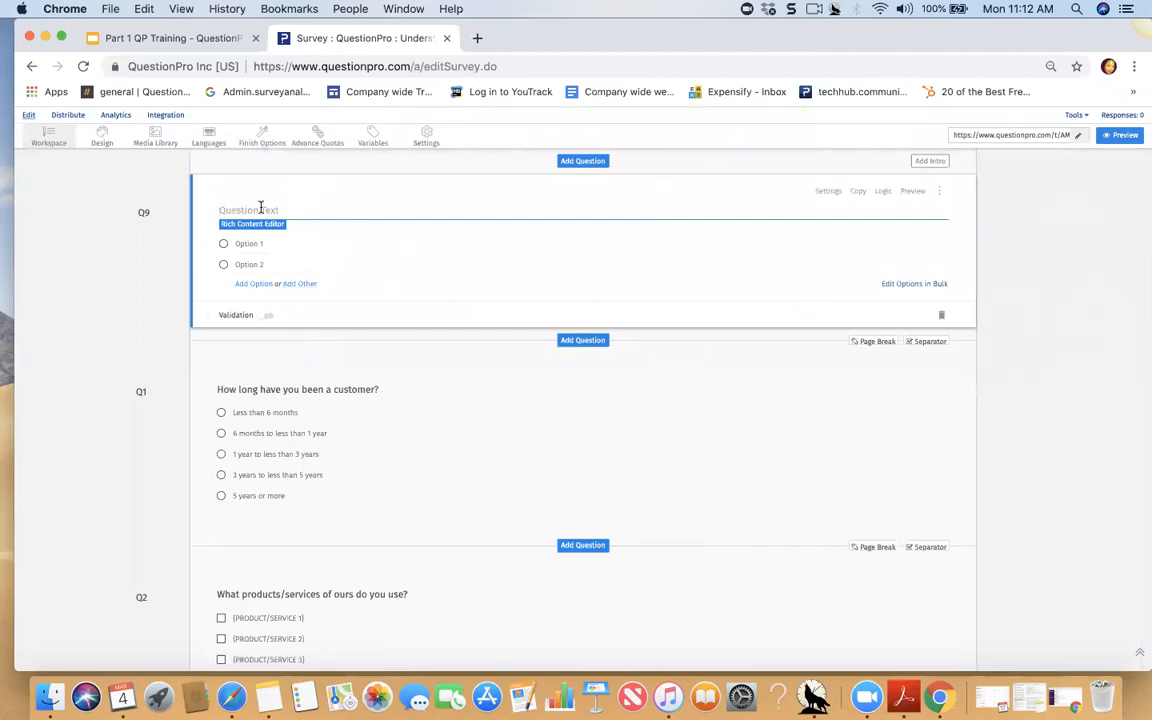
type("Which color do you like bet")
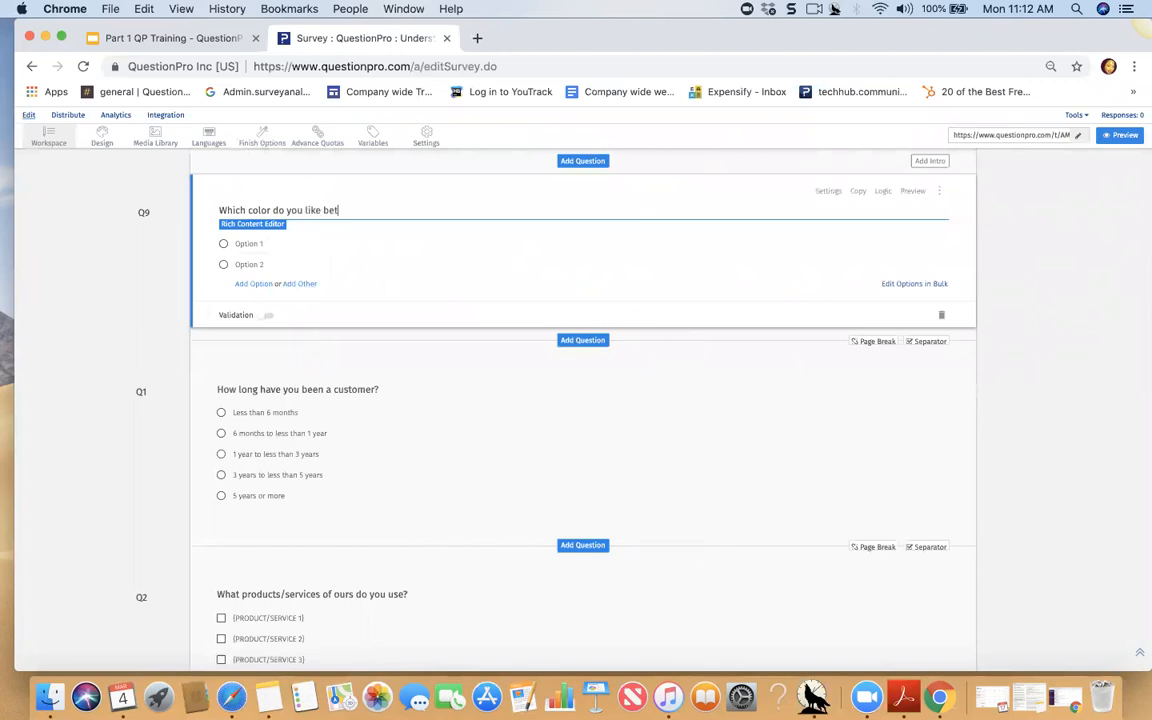
left_click(245, 242)
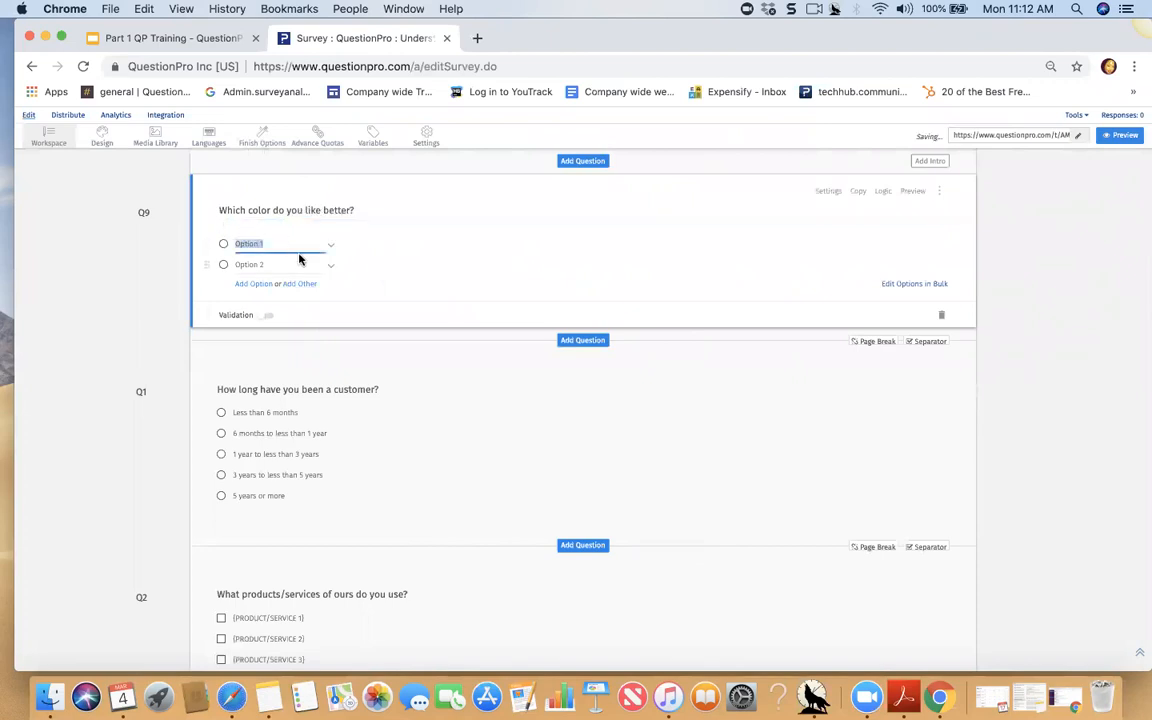
type("red")
left_click(296, 264)
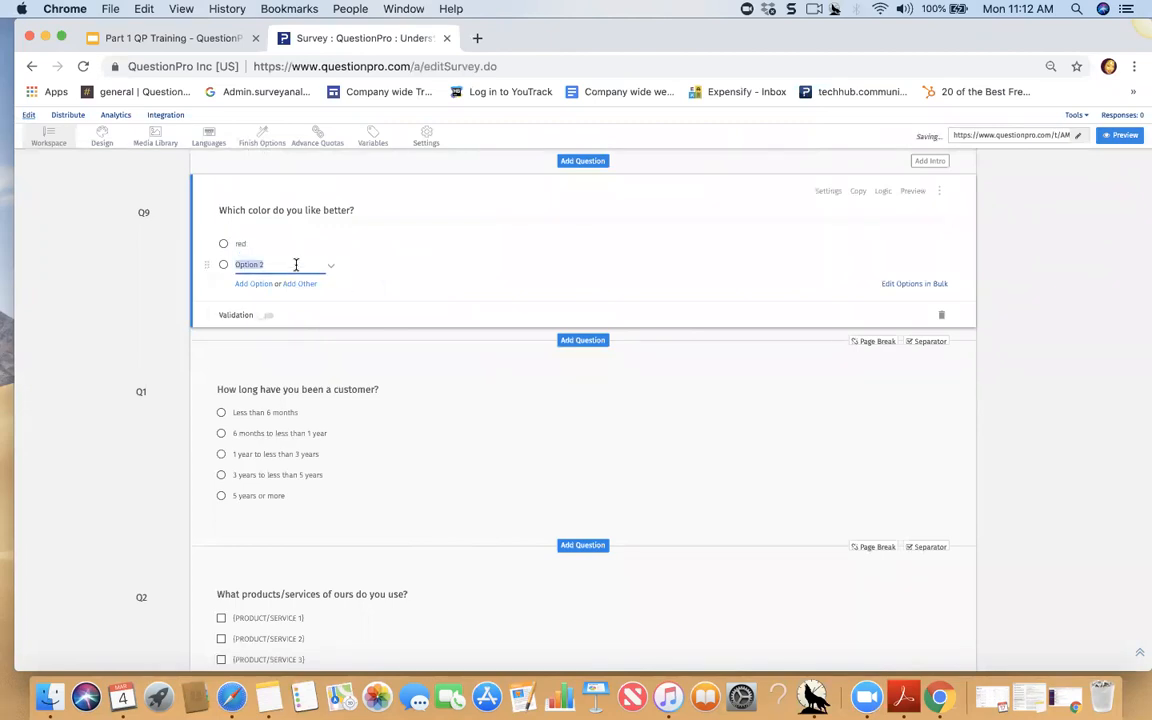
type("blue")
left_click(427, 309)
- View the color question's answer options in the bulk editor and close it without editing
left_click(903, 284)
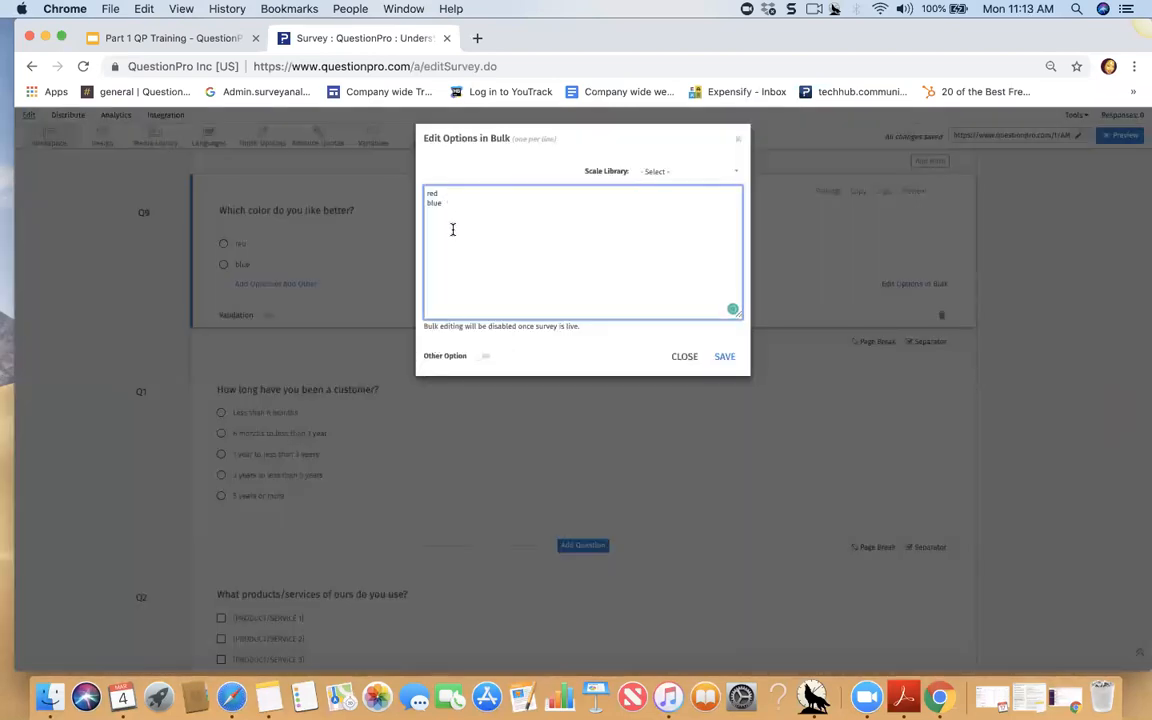
left_click(739, 142)
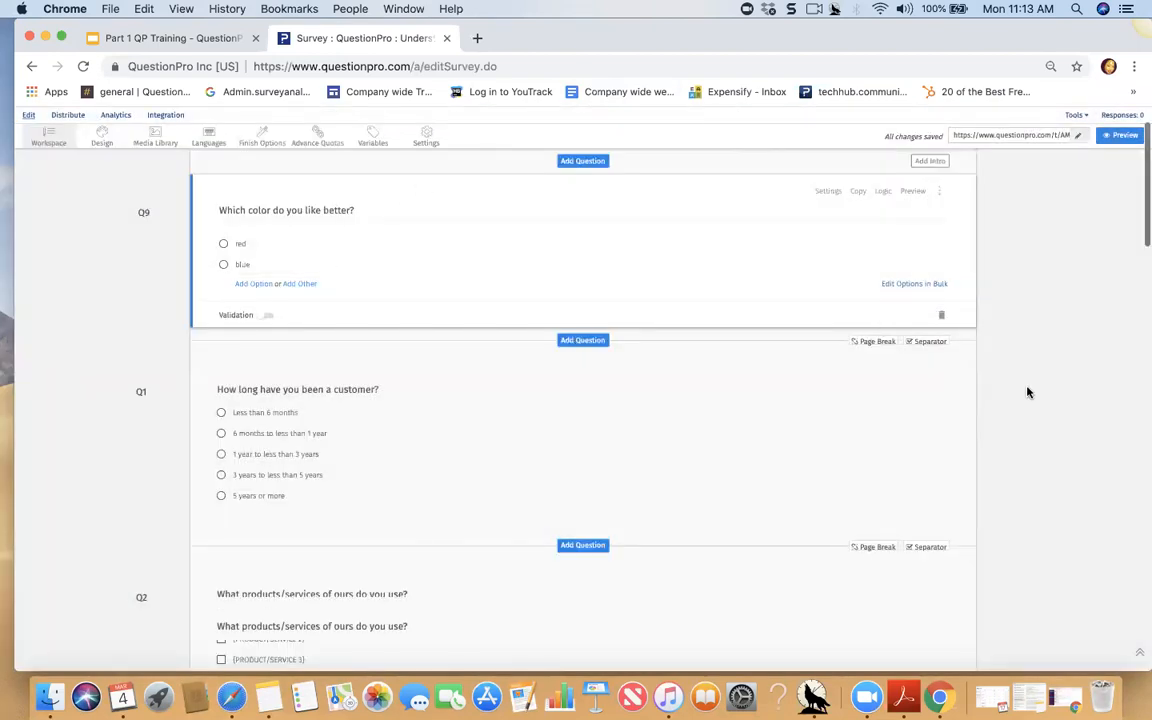
scroll(1028, 392, "up", 2)
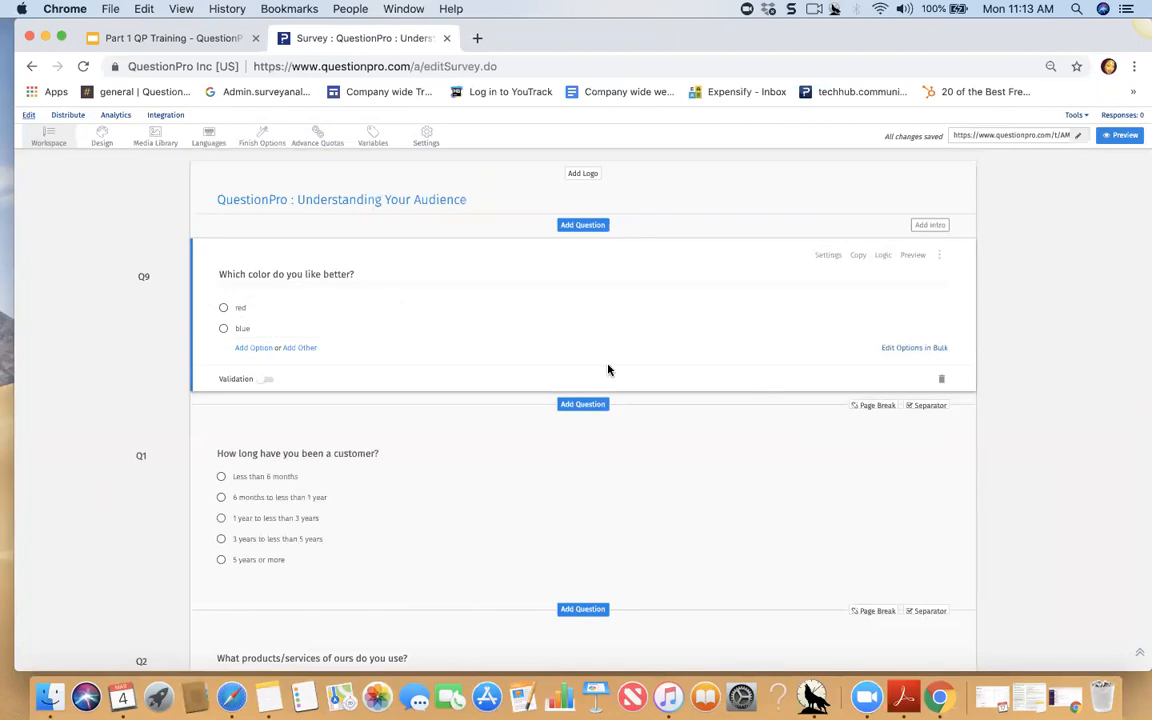
- Change the color question's answer type to Checkbox and review its answer display order options and remaining settings
left_click(828, 257)
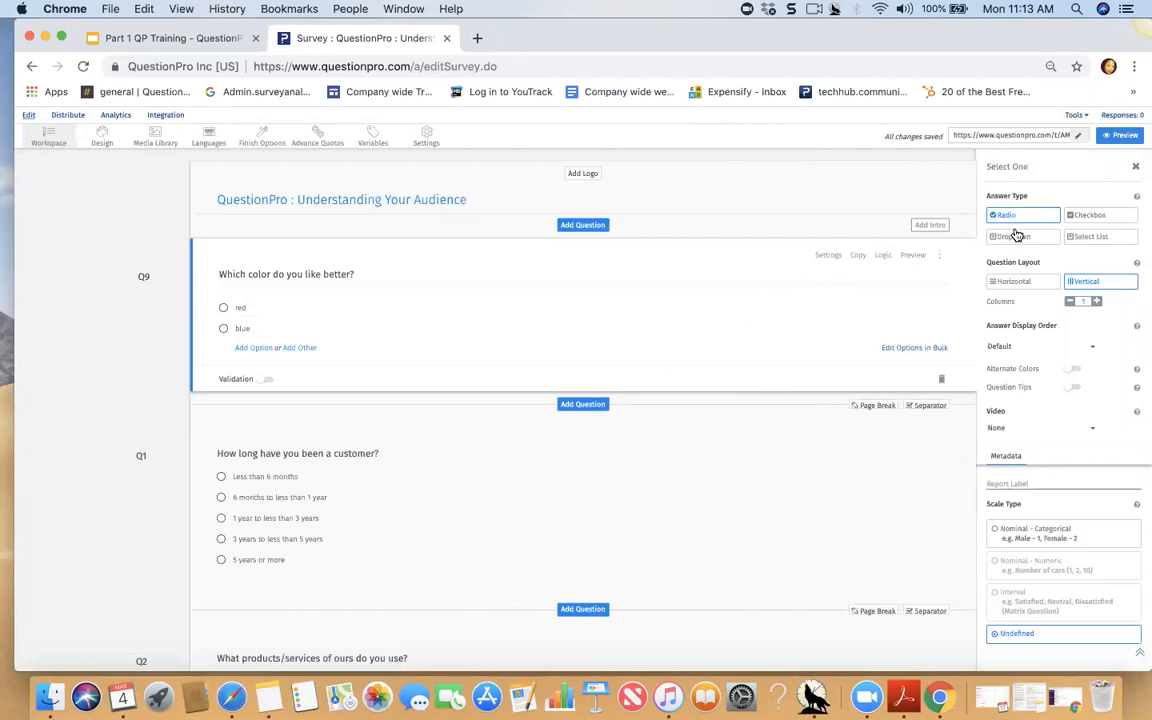
left_click(1088, 215)
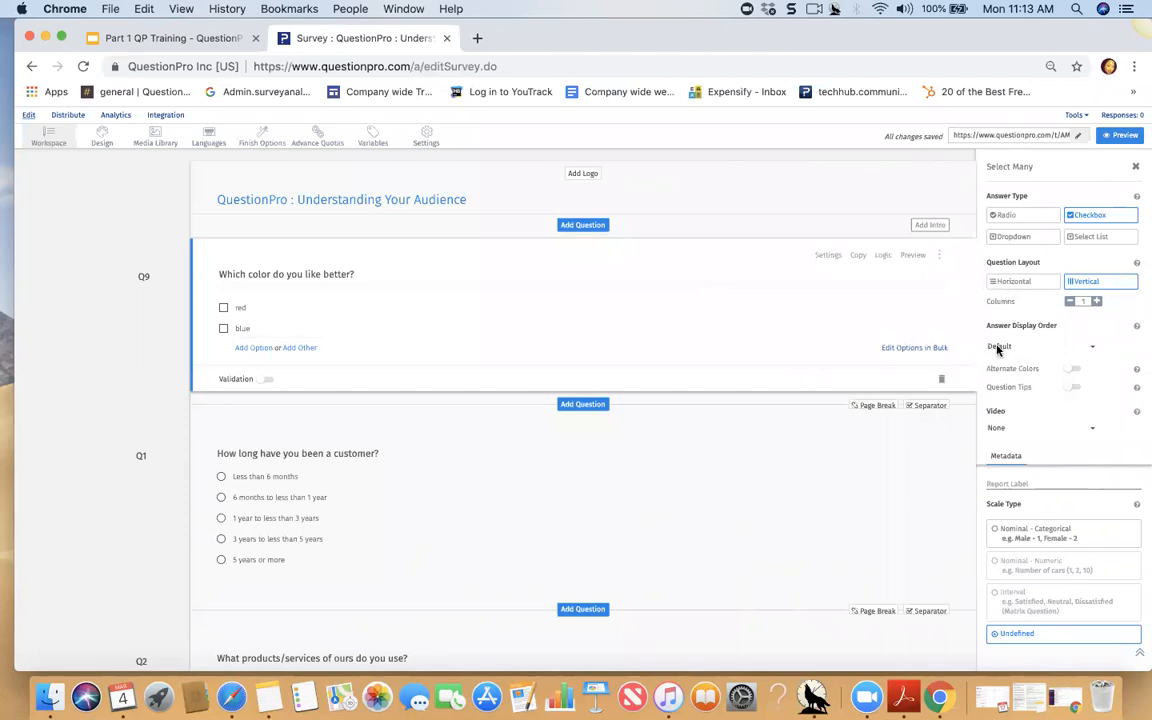
scroll(987, 317, "down", 2)
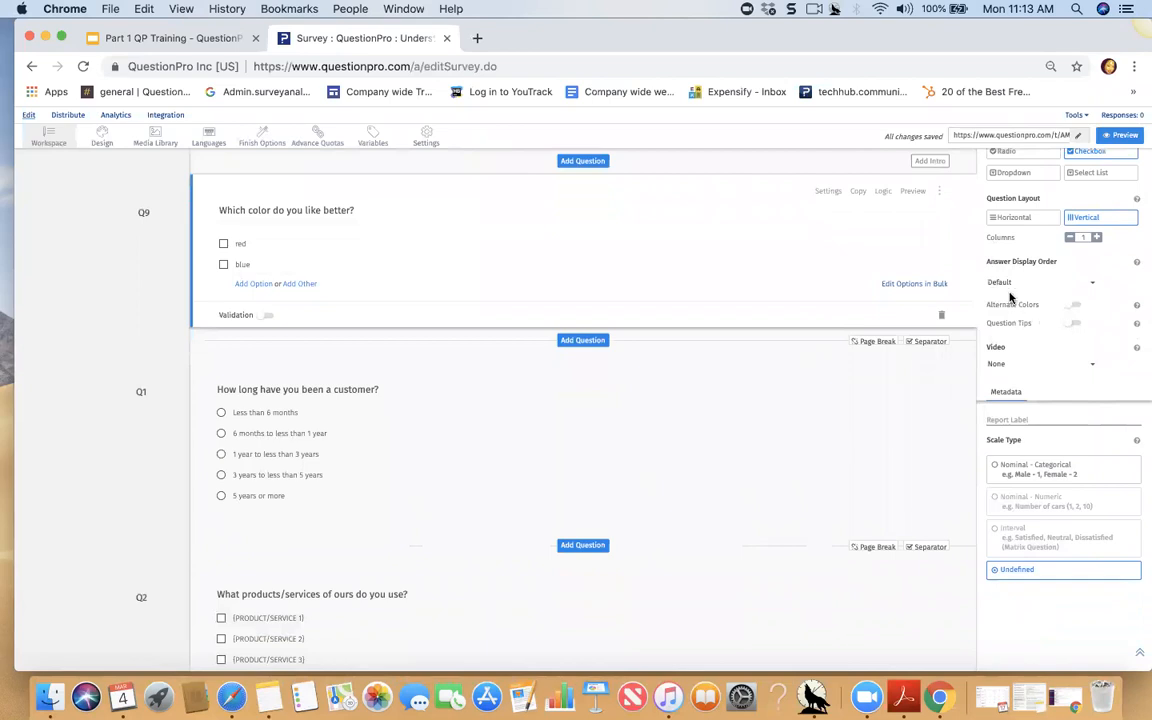
left_click(1093, 285)
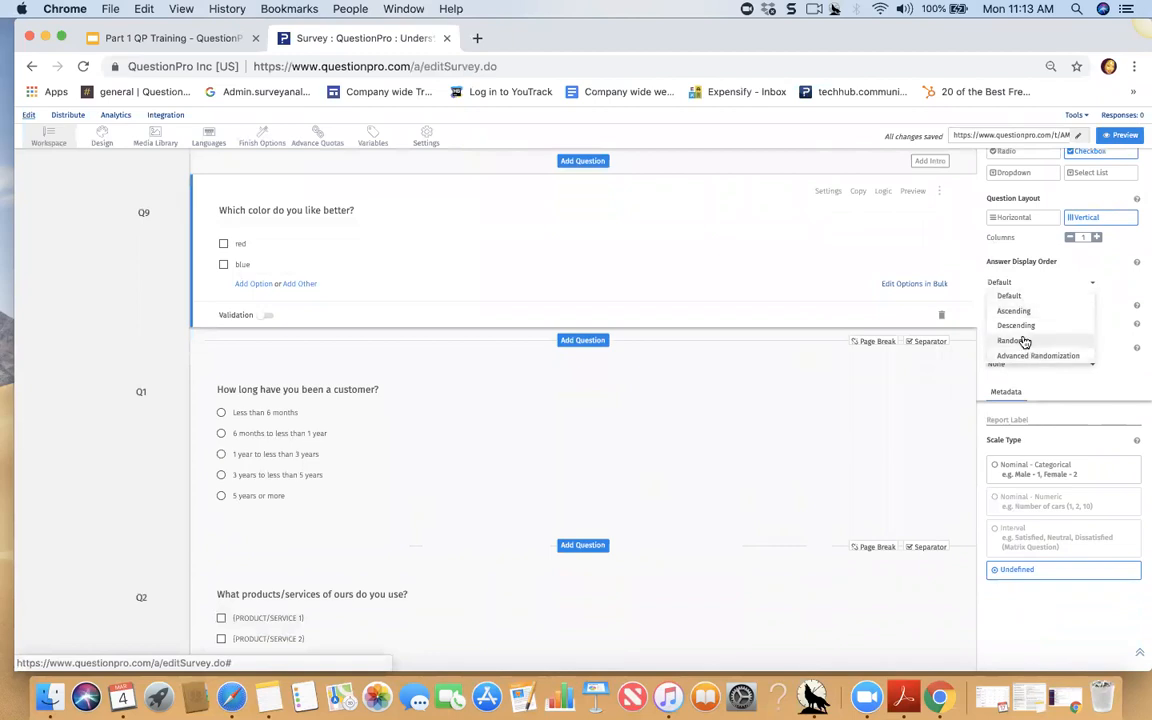
left_click(970, 250)
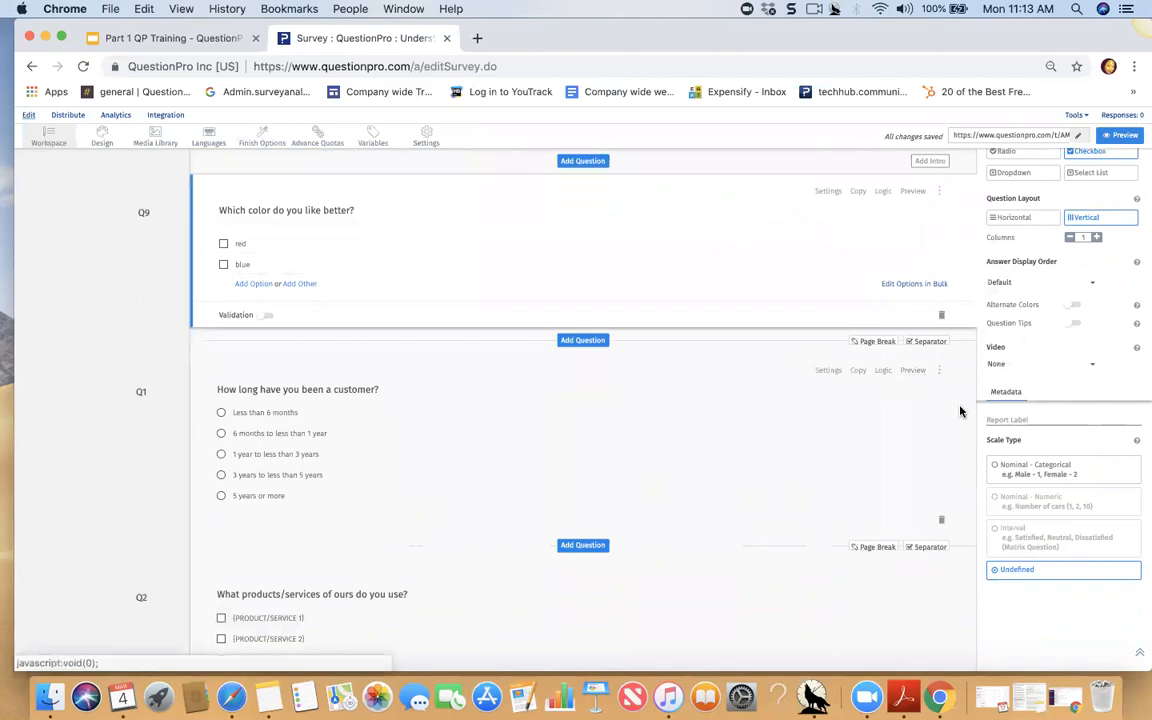
scroll(990, 373, "down", 2)
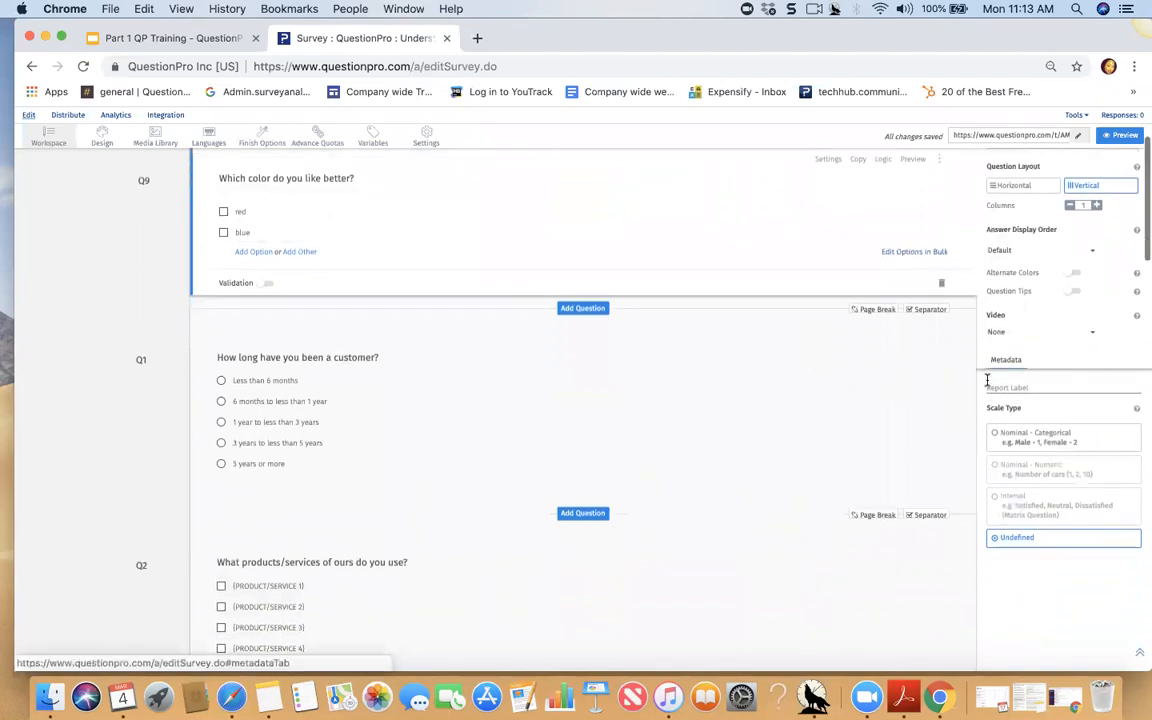
scroll(990, 404, "up", 5)
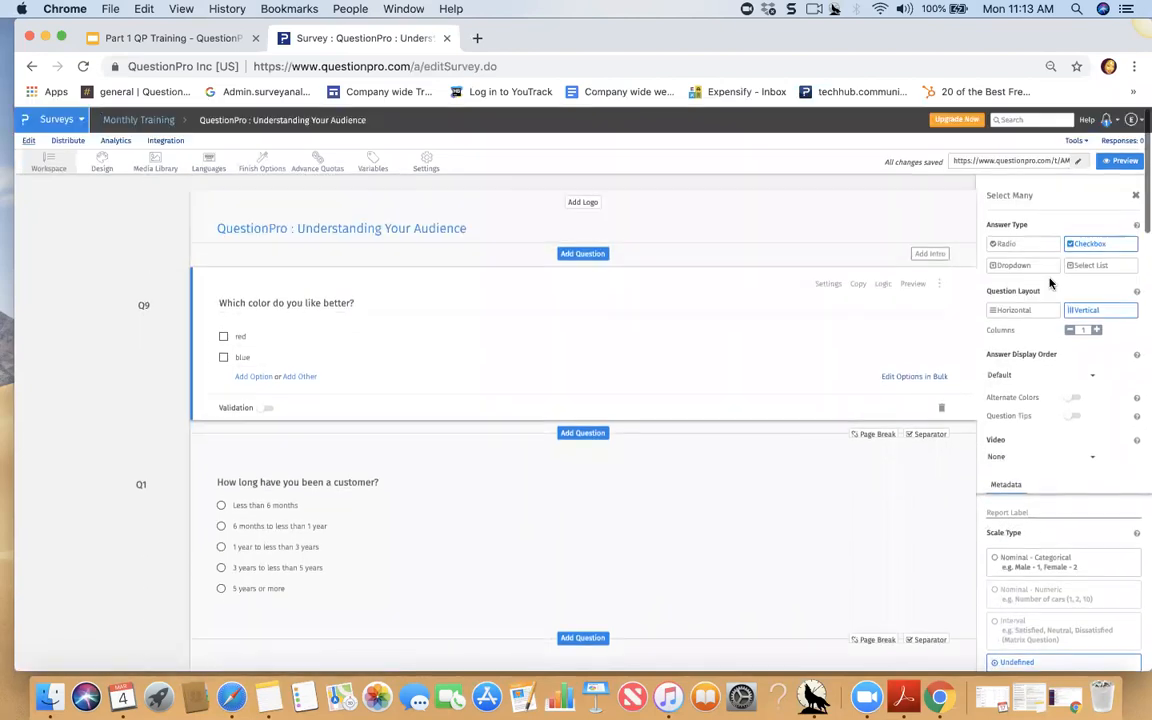
left_click(1135, 195)
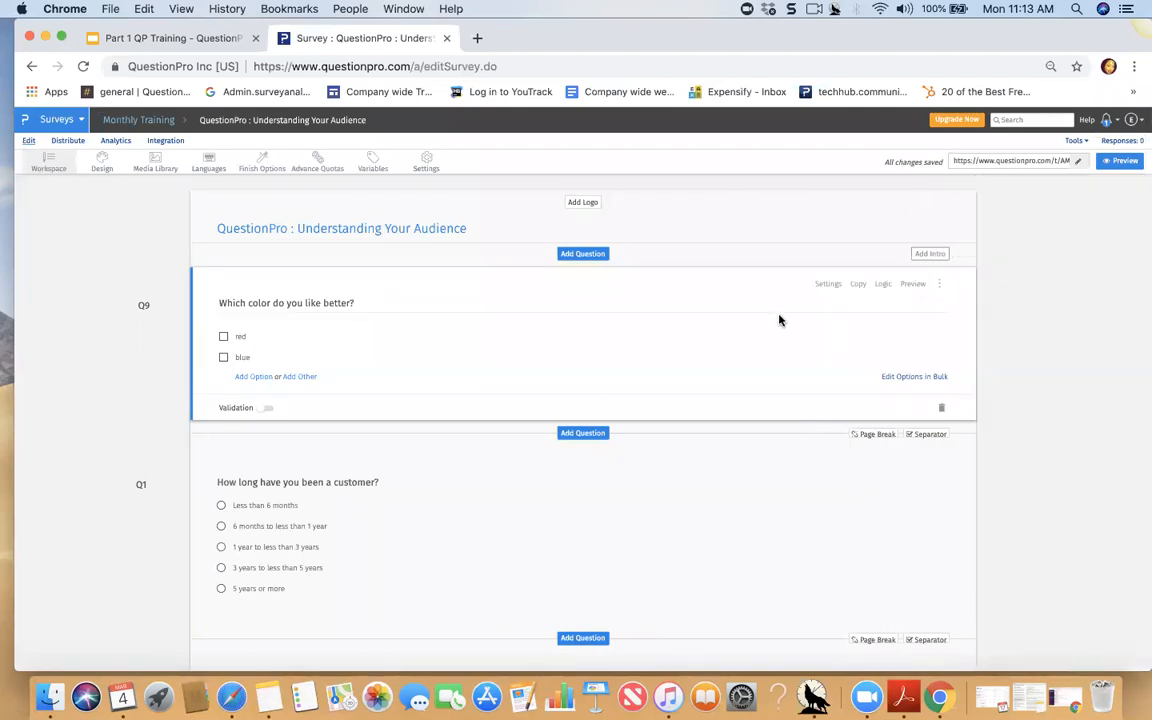
- Browse the scale library's demographic, dichotomous and other ready-made answer scales in the color question's bulk option editor and close it without editing
left_click(938, 377)
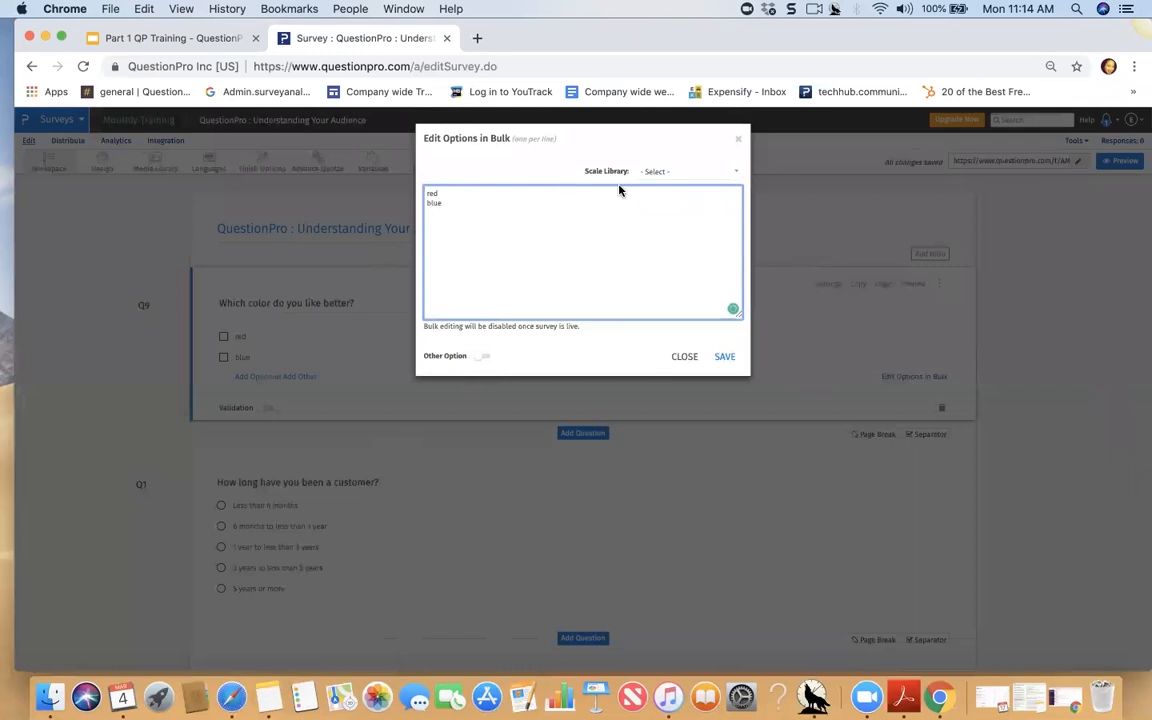
left_click(682, 175)
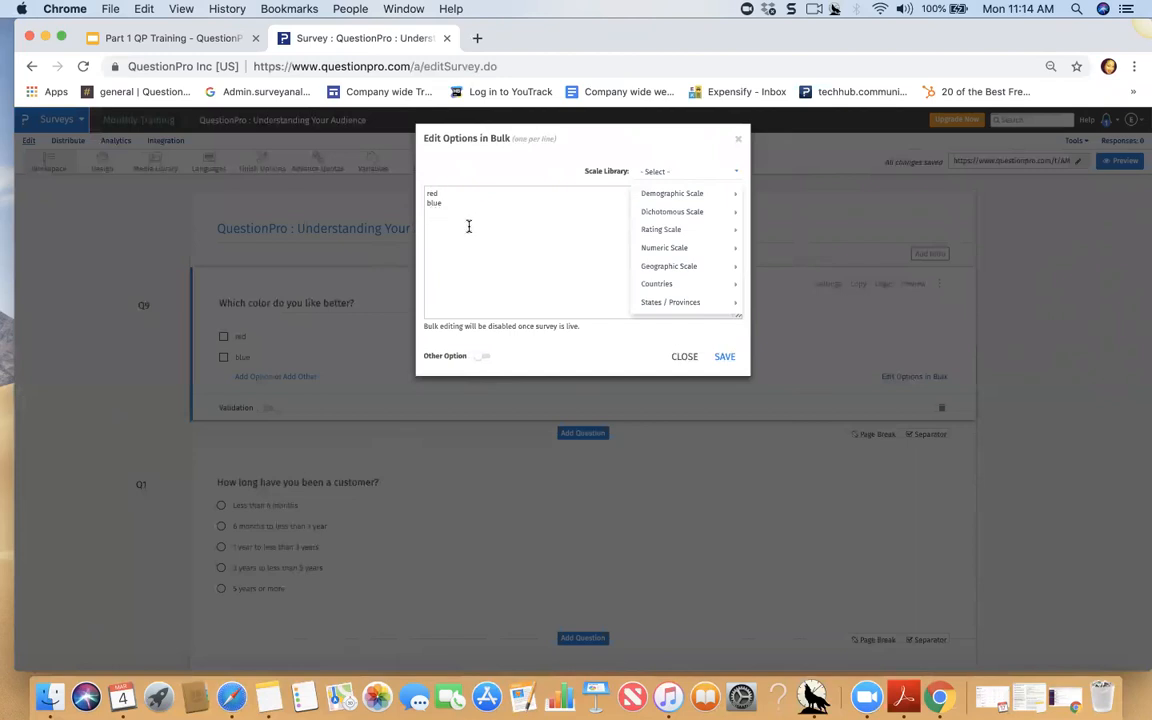
mouse_move(660, 192)
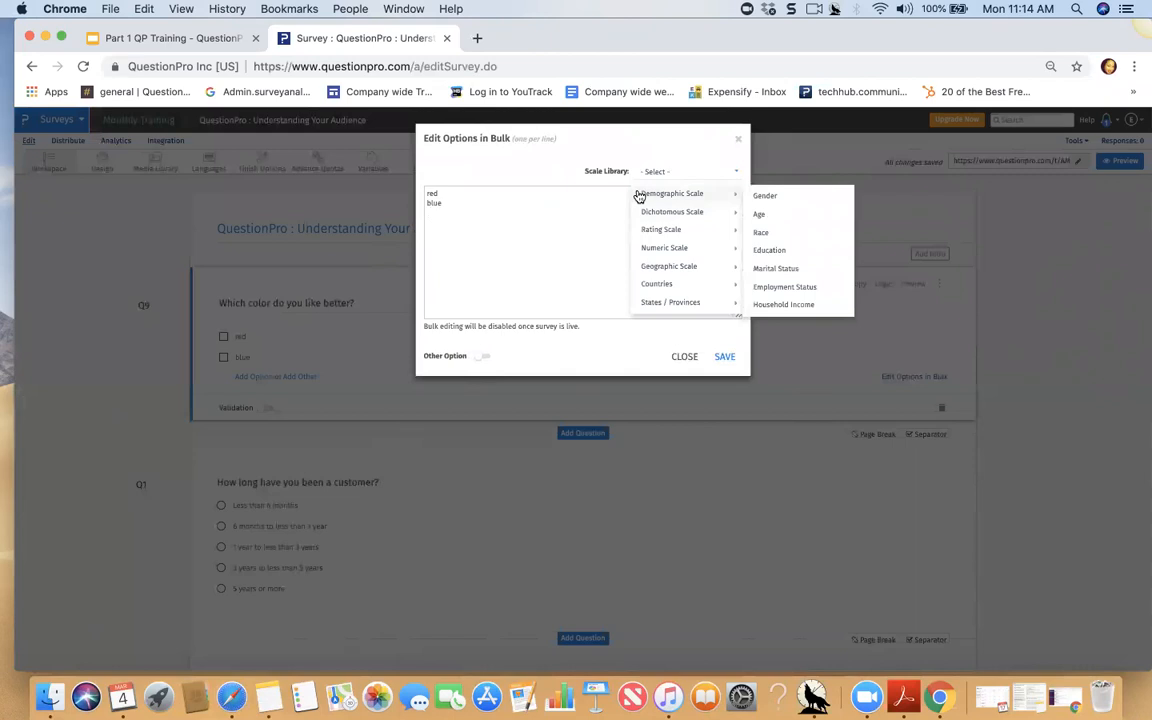
mouse_move(650, 217)
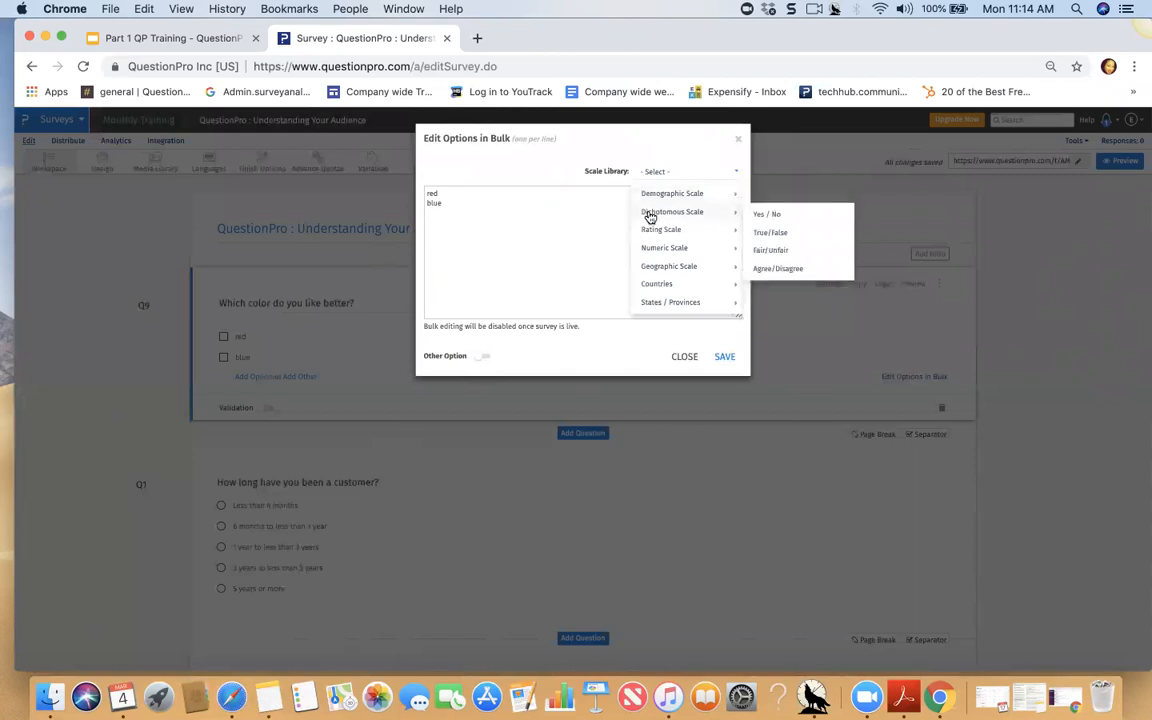
mouse_move(663, 302)
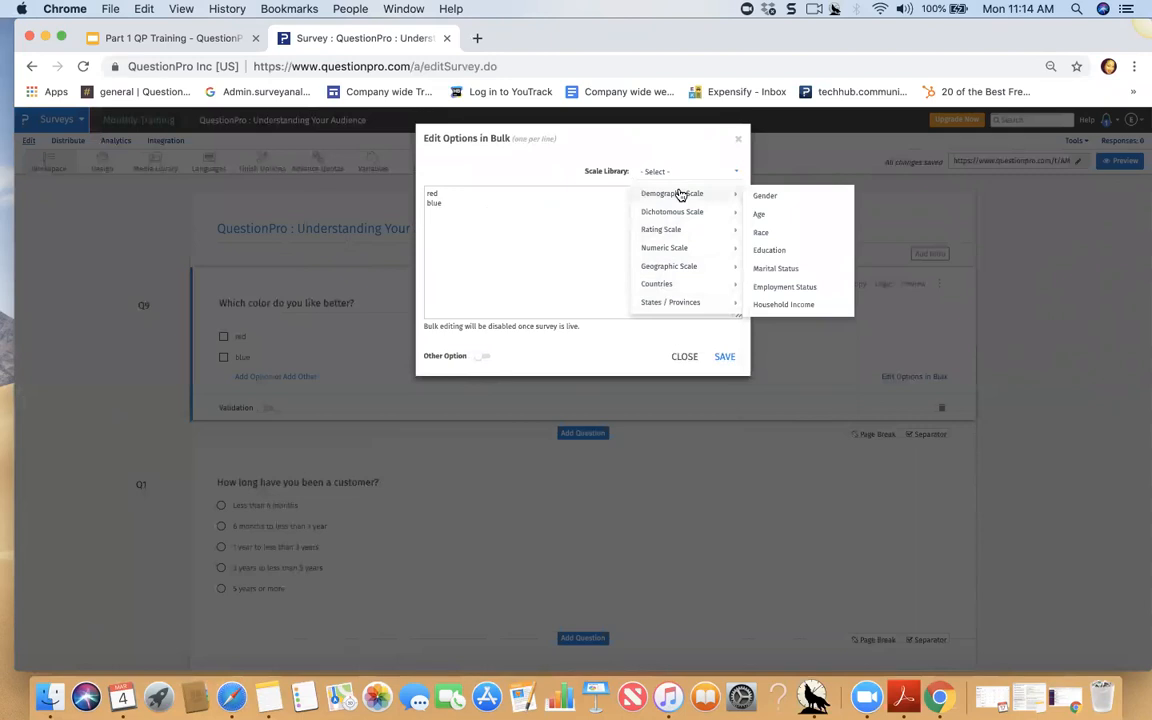
left_click(738, 139)
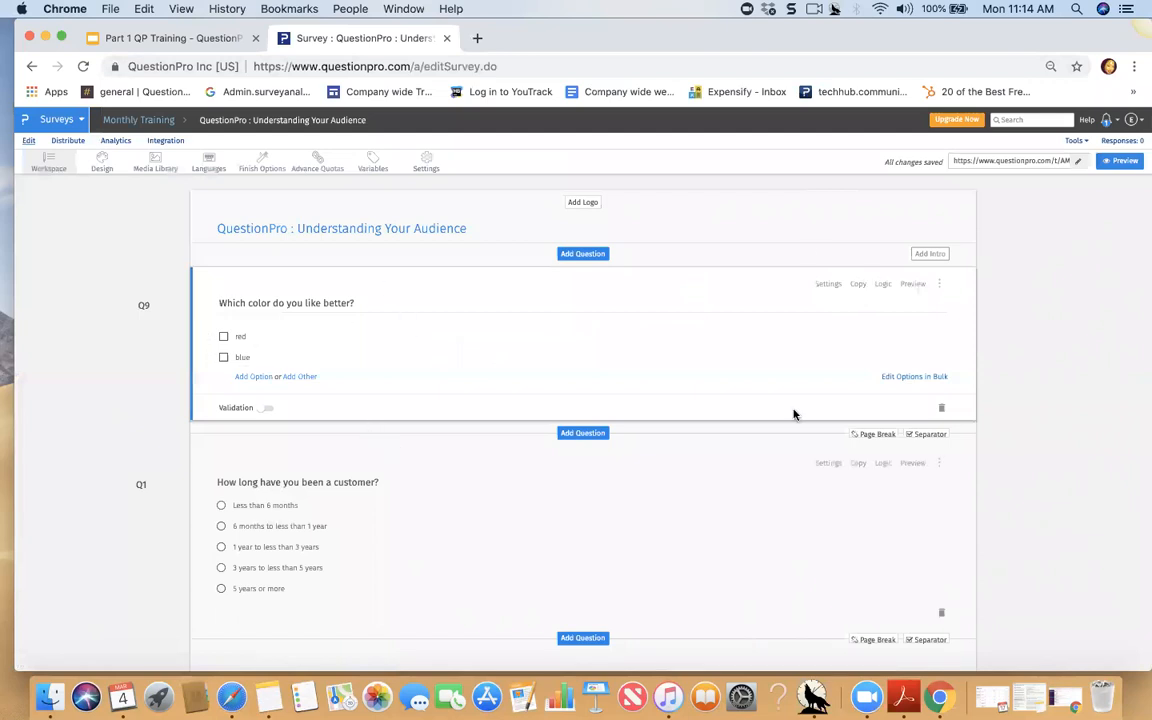
- Check the color question's additional actions and examine the Skip Logic jump destinations for its answers, closing the logic settings without saving
left_click(940, 286)
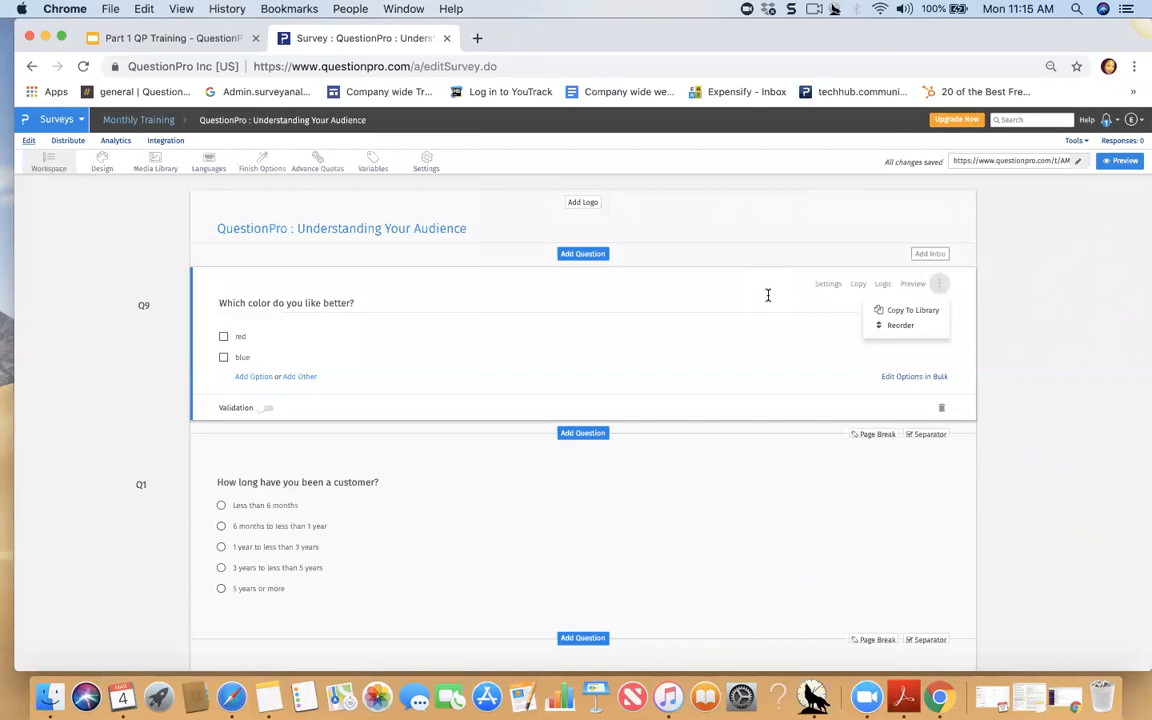
left_click(1009, 402)
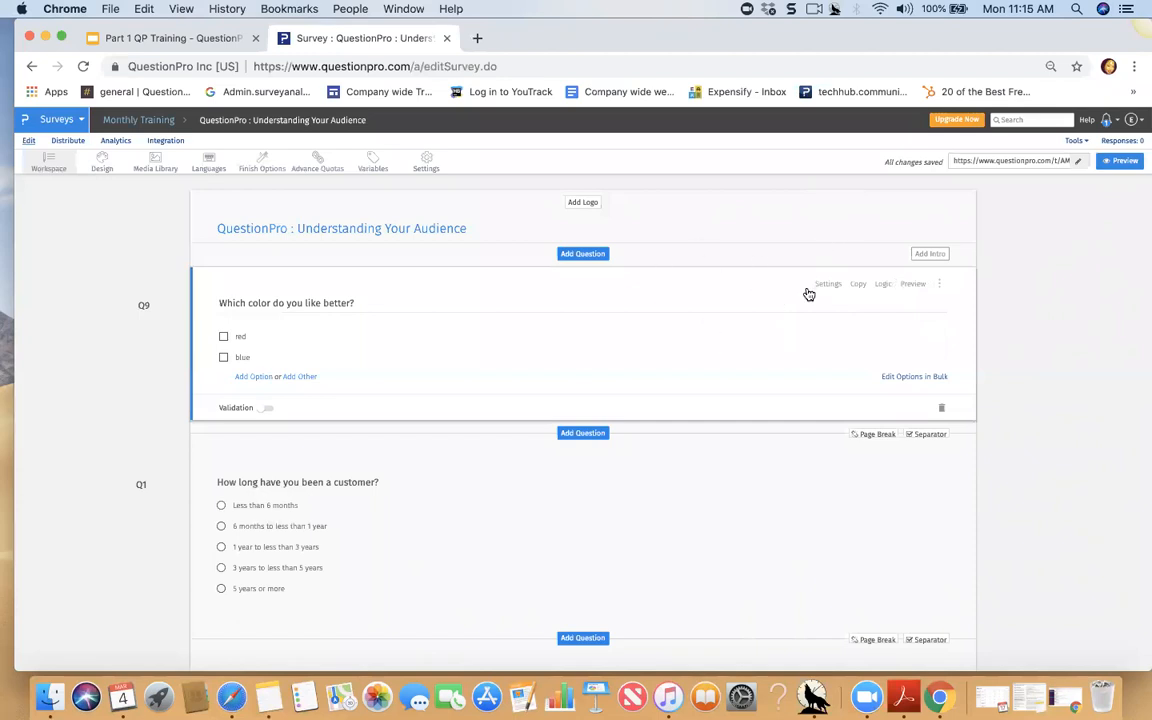
left_click(877, 288)
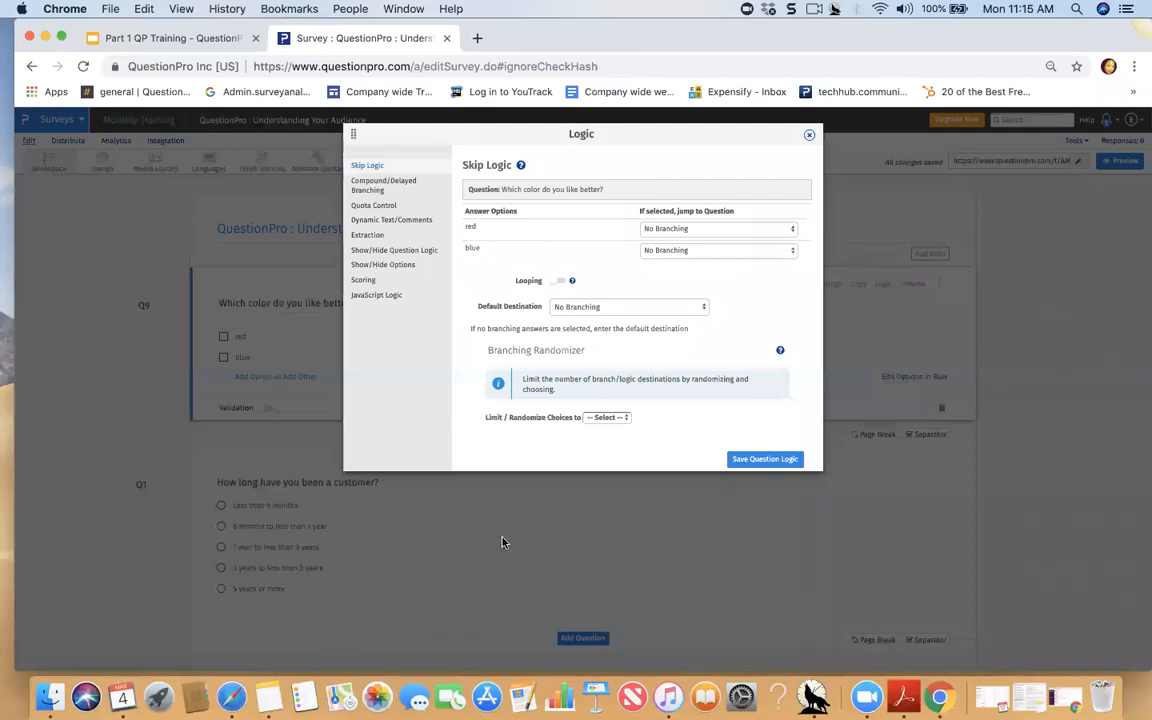
left_click(657, 229)
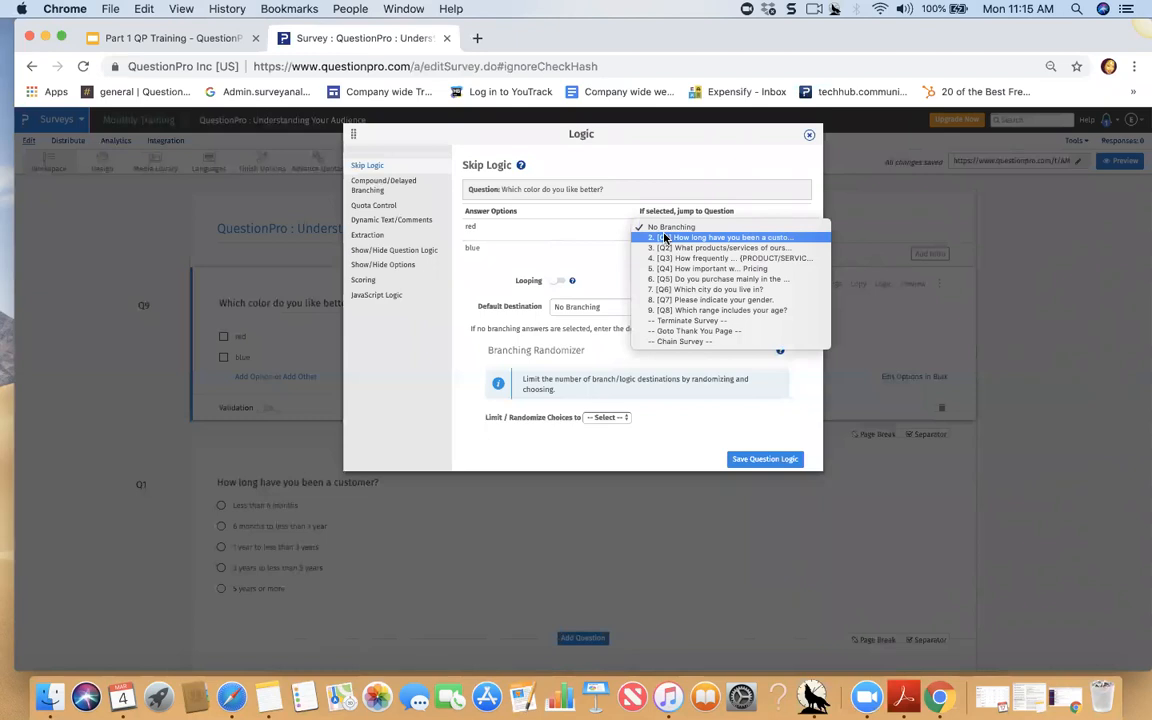
left_click(598, 249)
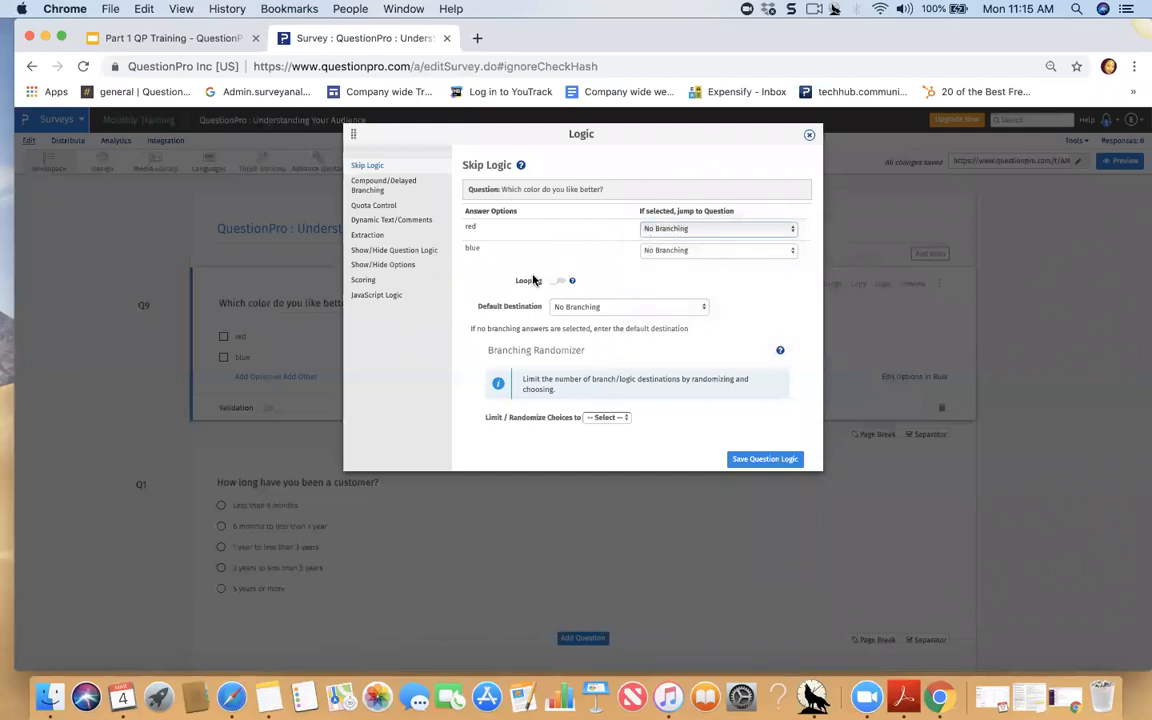
left_click(809, 135)
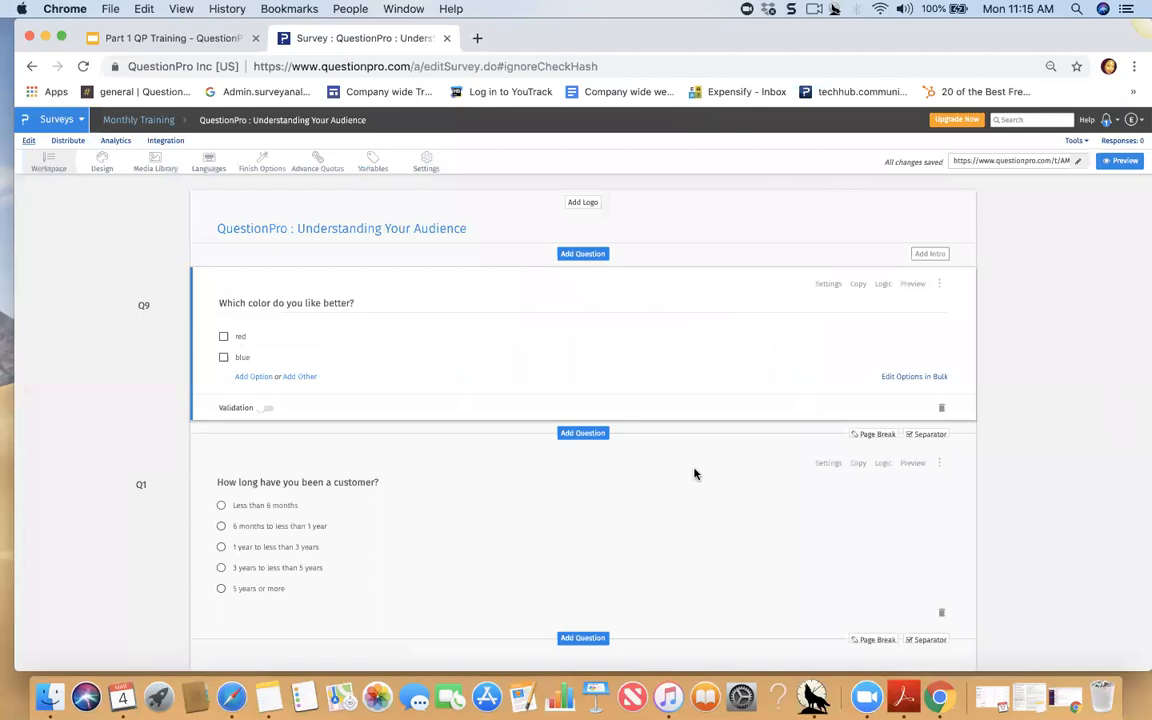
left_click(884, 285)
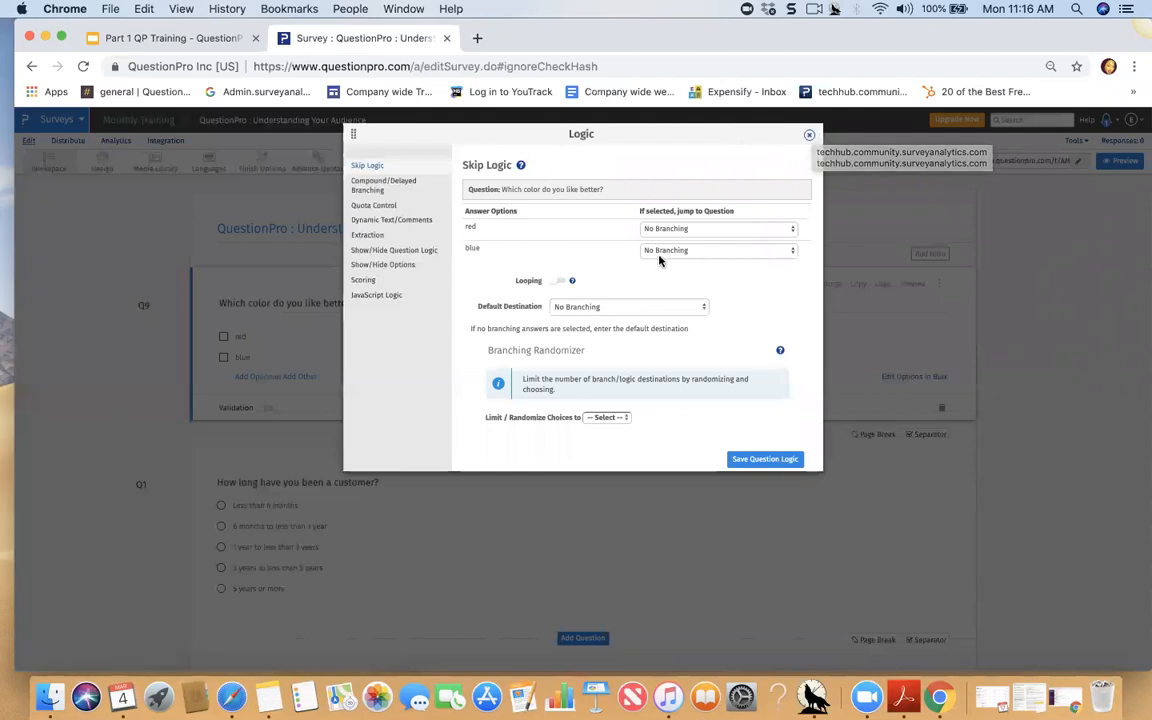
left_click(811, 139)
- Turn on validation for the color question, try both response modes and set it to Request Response
scroll(1000, 540, "down", 3)
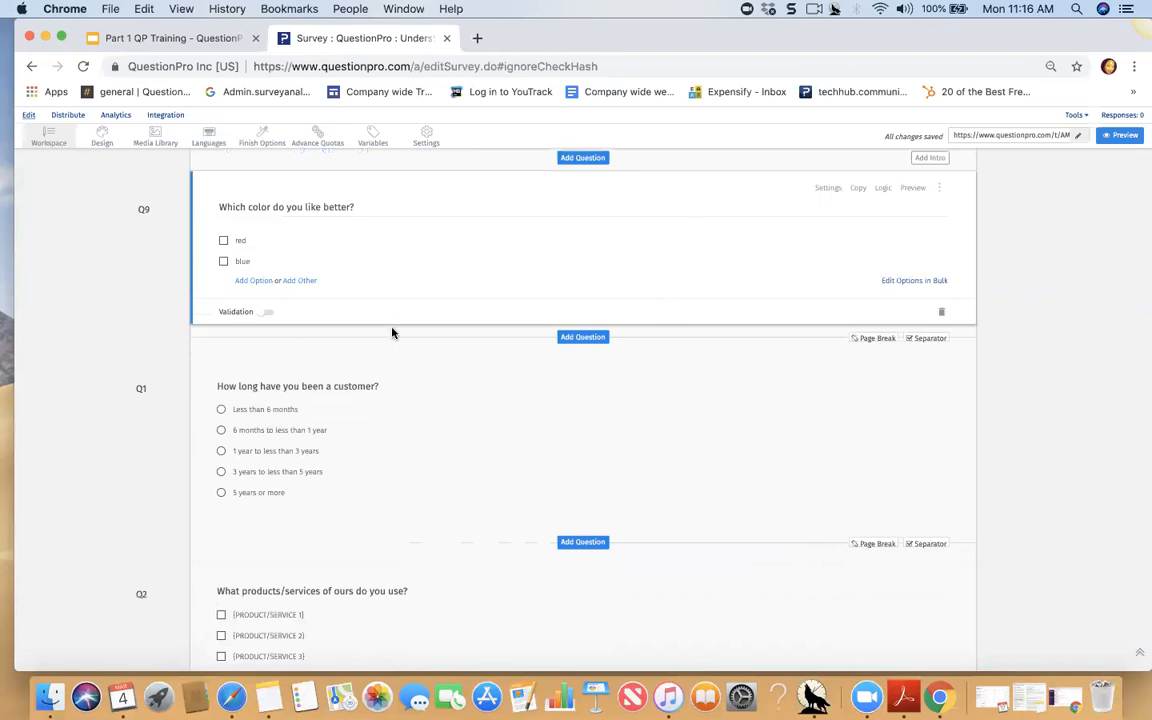
scroll(300, 330, "up", 1)
left_click(268, 345)
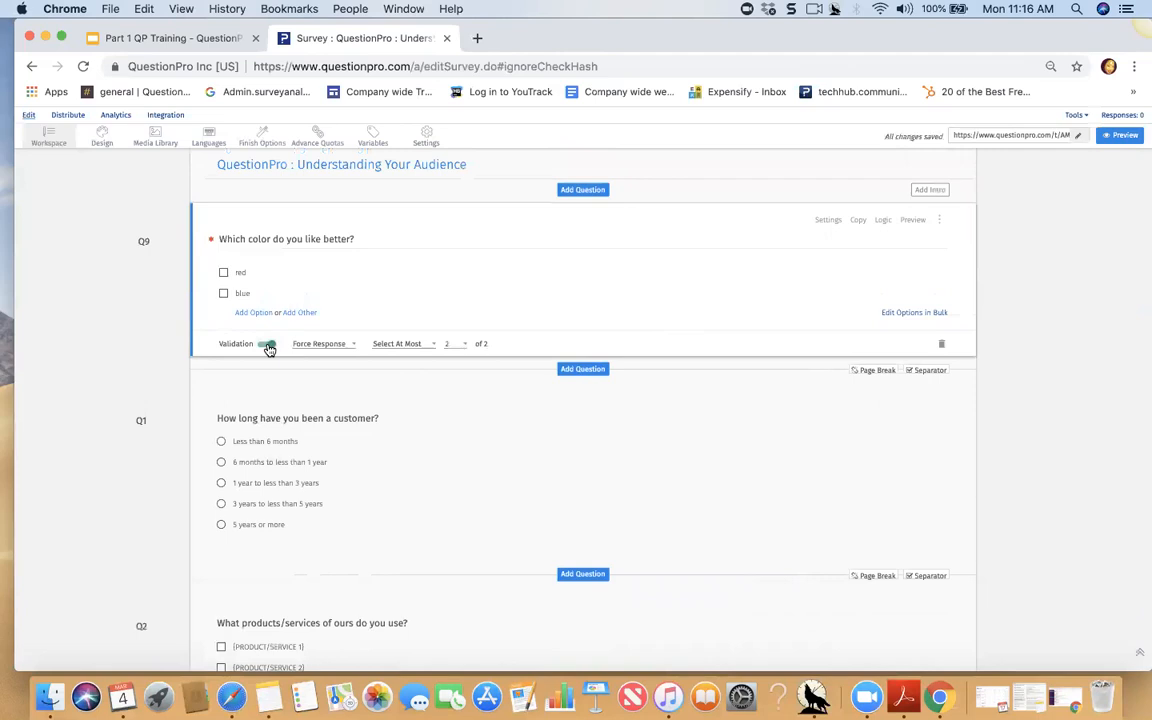
left_click(333, 345)
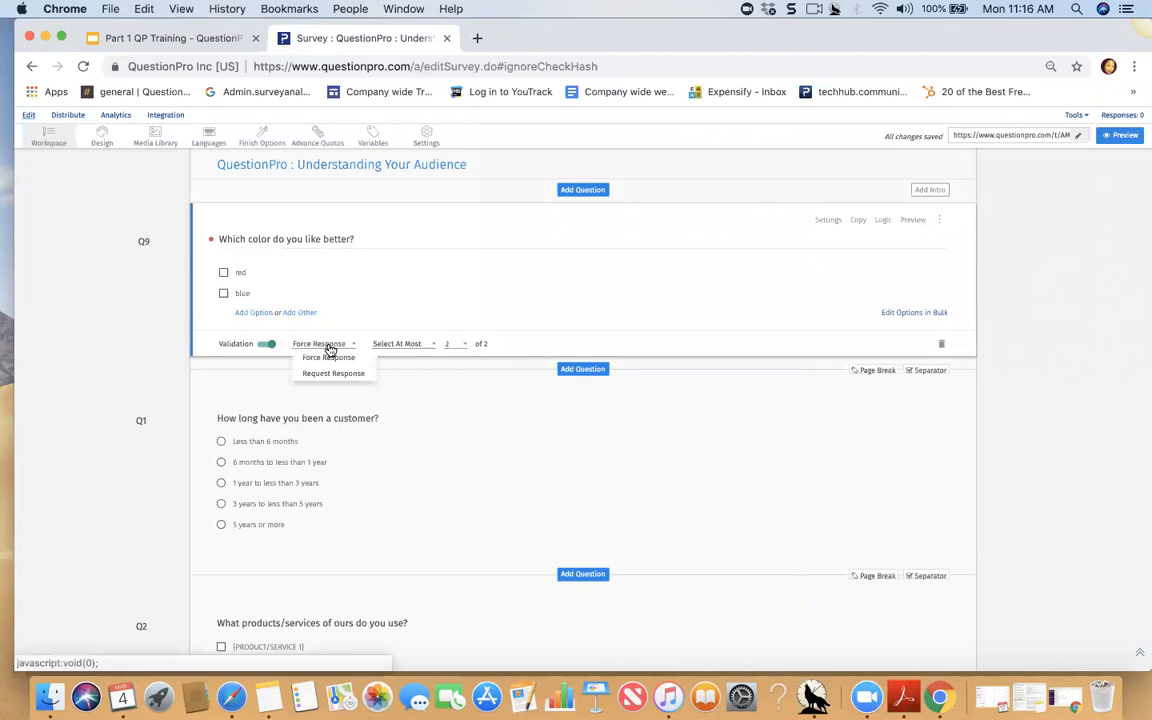
left_click(327, 374)
left_click(308, 344)
left_click(303, 353)
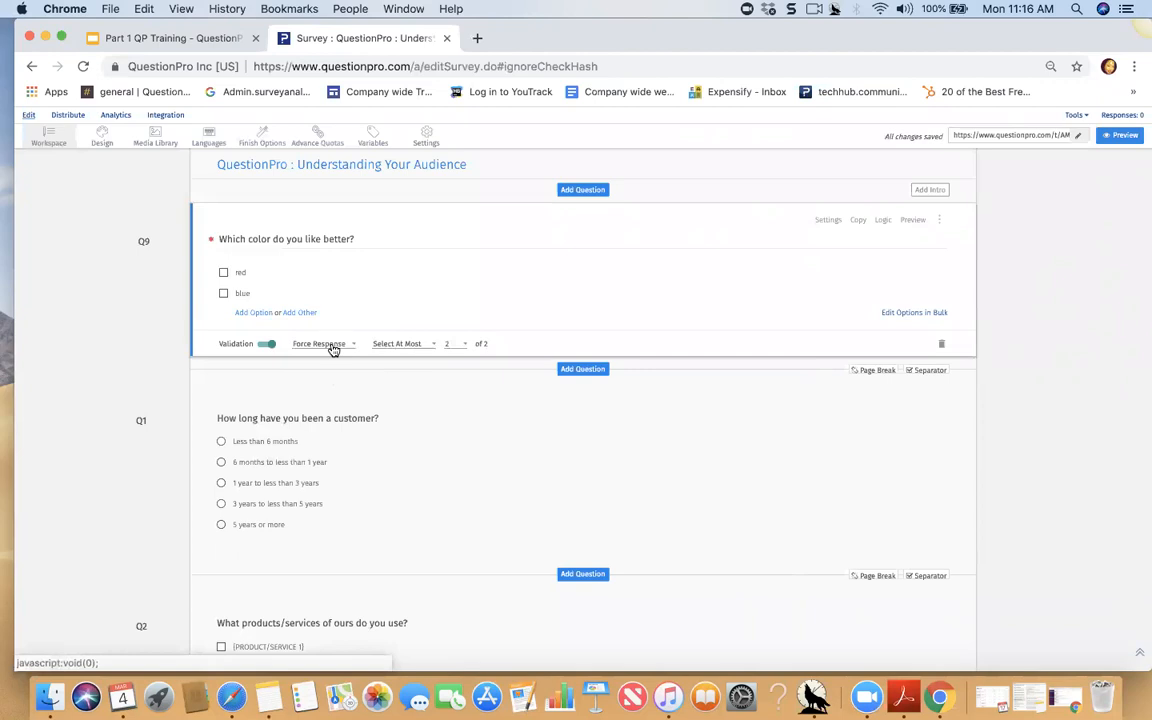
left_click(332, 346)
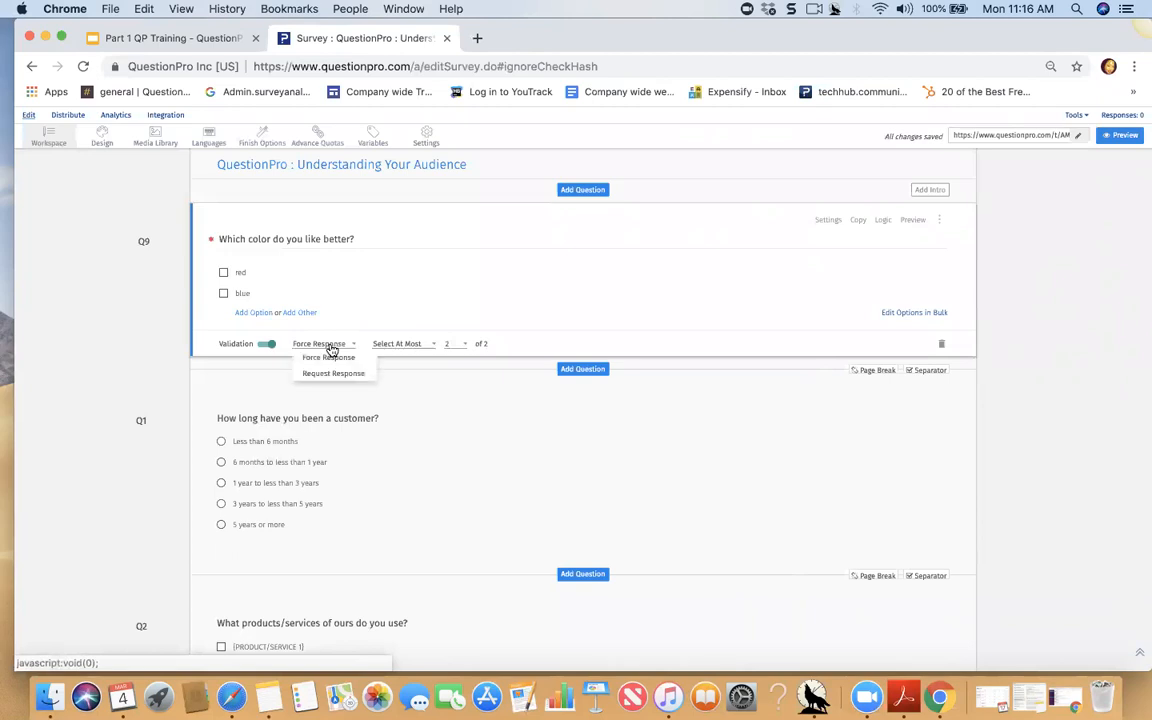
left_click(328, 374)
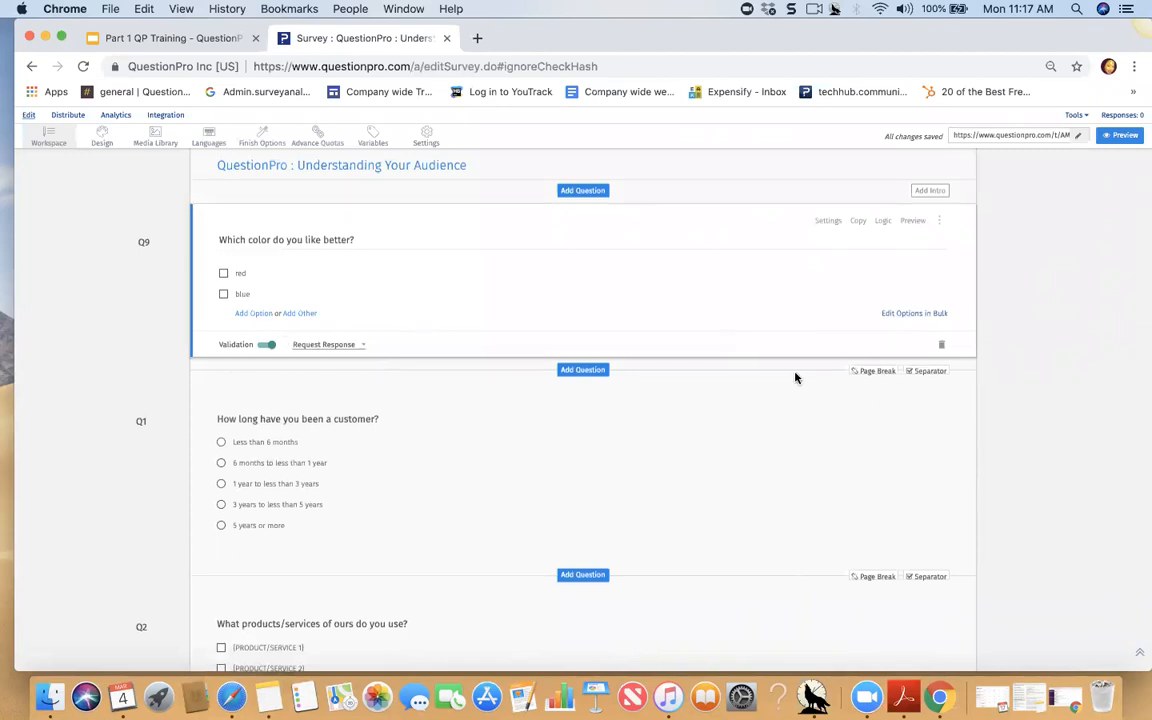
- Preview the survey from the color question and close the preview window
scroll(860, 320, "up", 2)
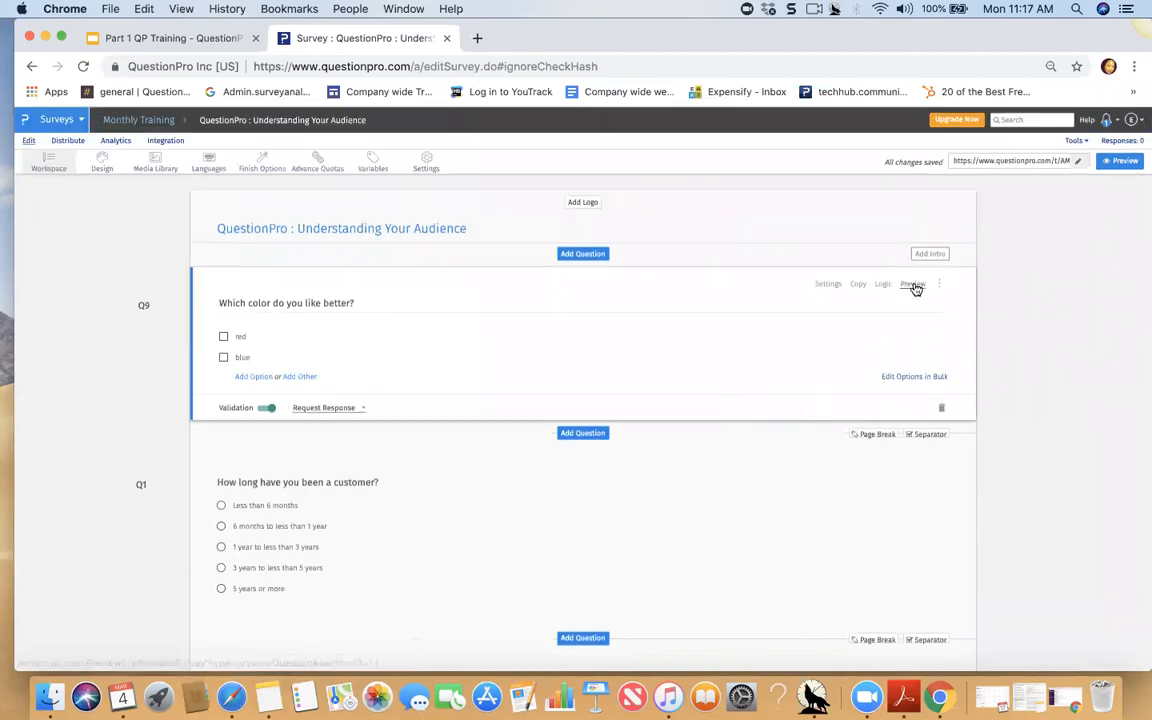
left_click(916, 285)
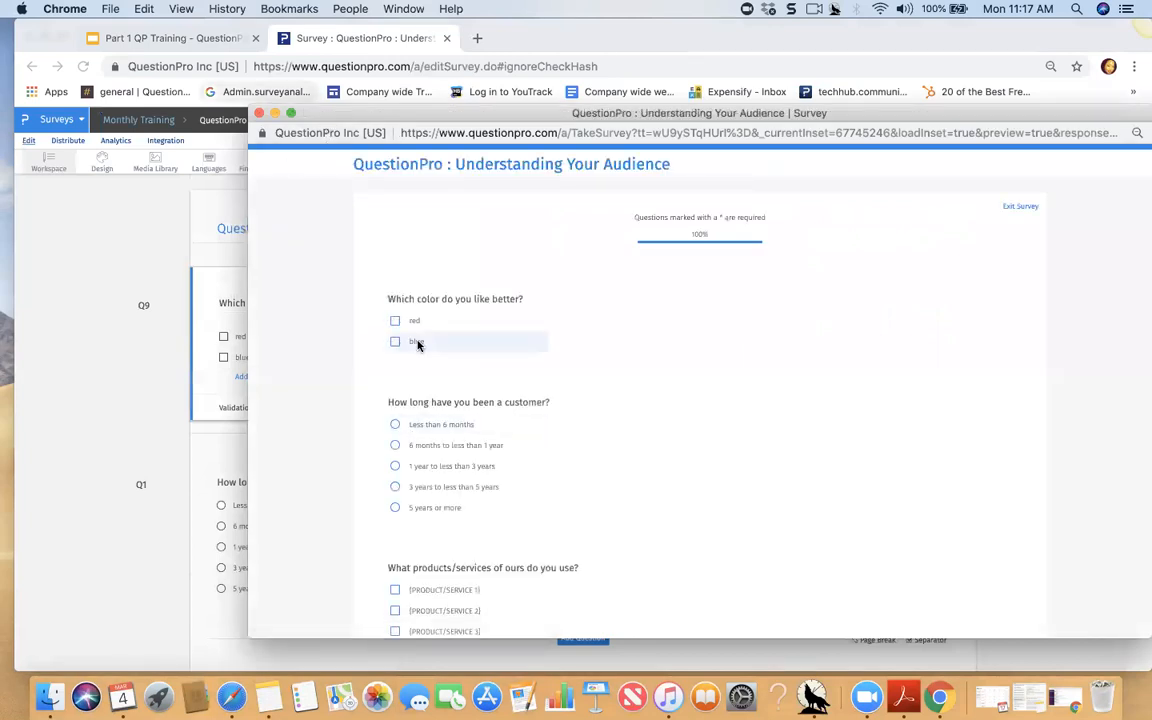
left_click(259, 114)
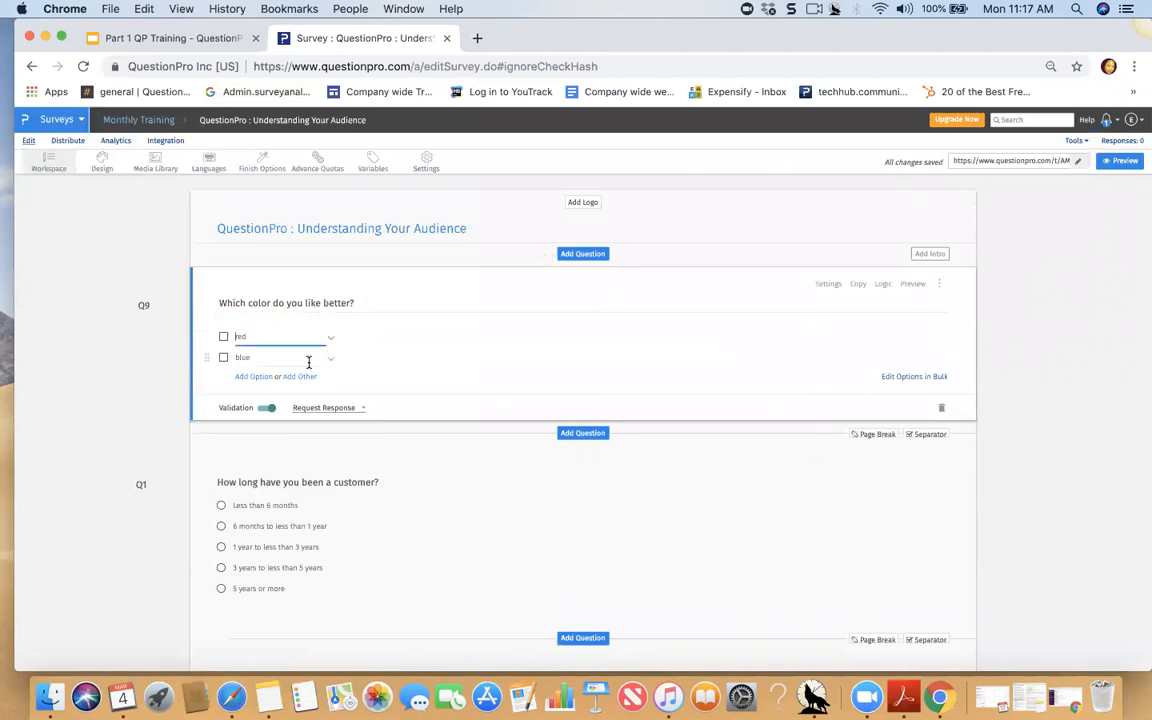
- Add green as a third answer option to the color question through the bulk editor and save
left_click(930, 376)
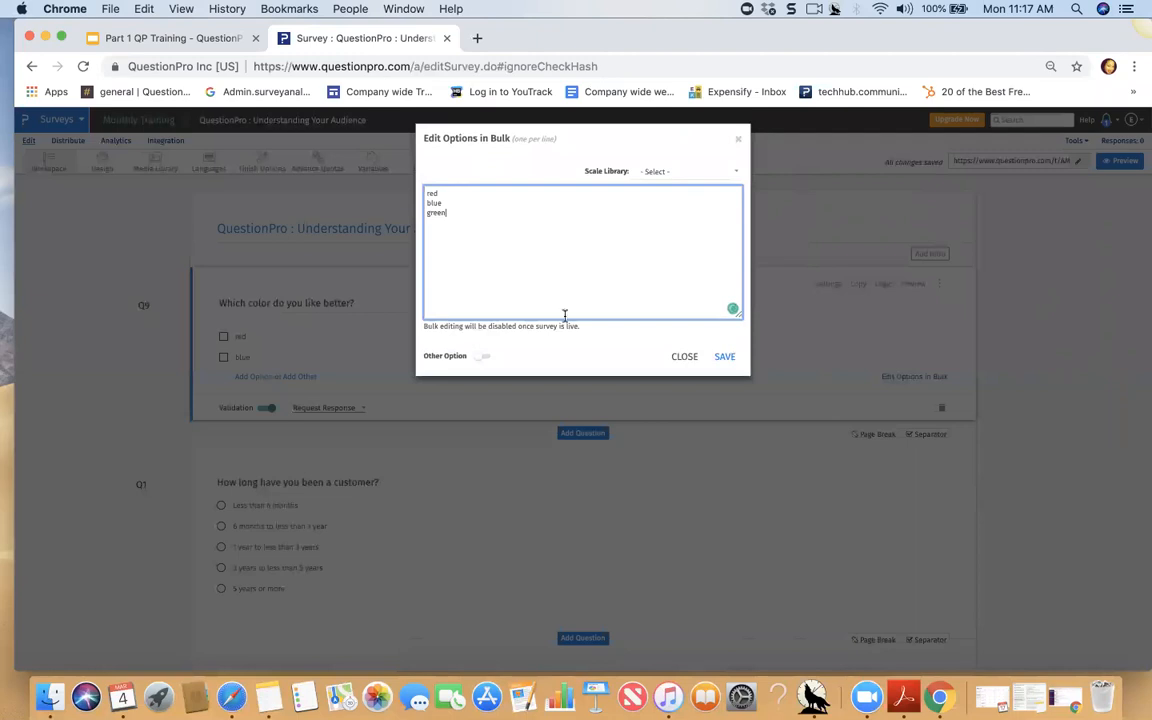
left_click(723, 359)
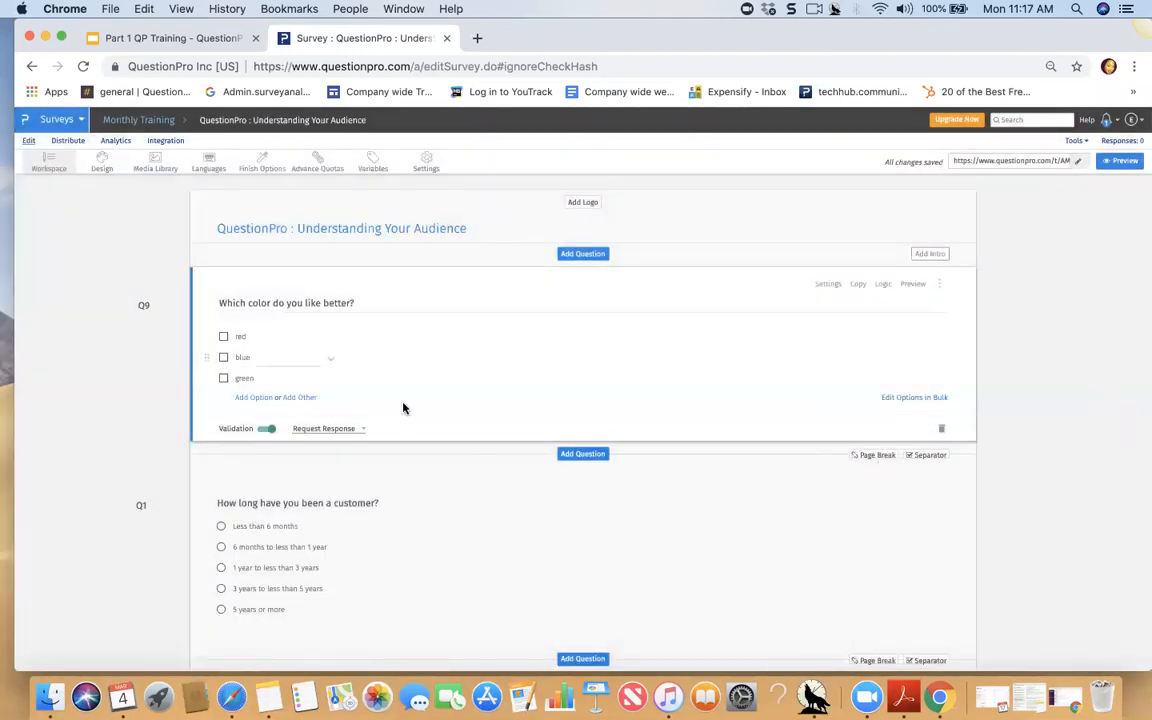
- Review the option actions for the red and blue answers and the font choices in red's Rich Text Editor, without changing anything
left_click(381, 300)
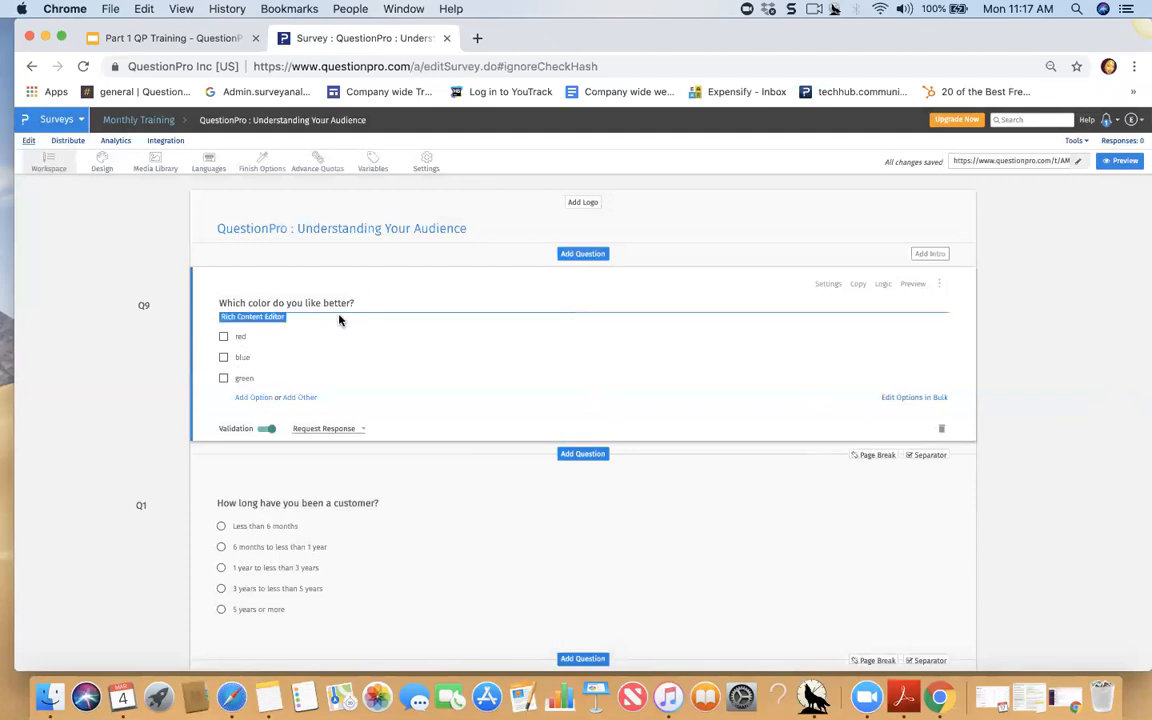
left_click(283, 335)
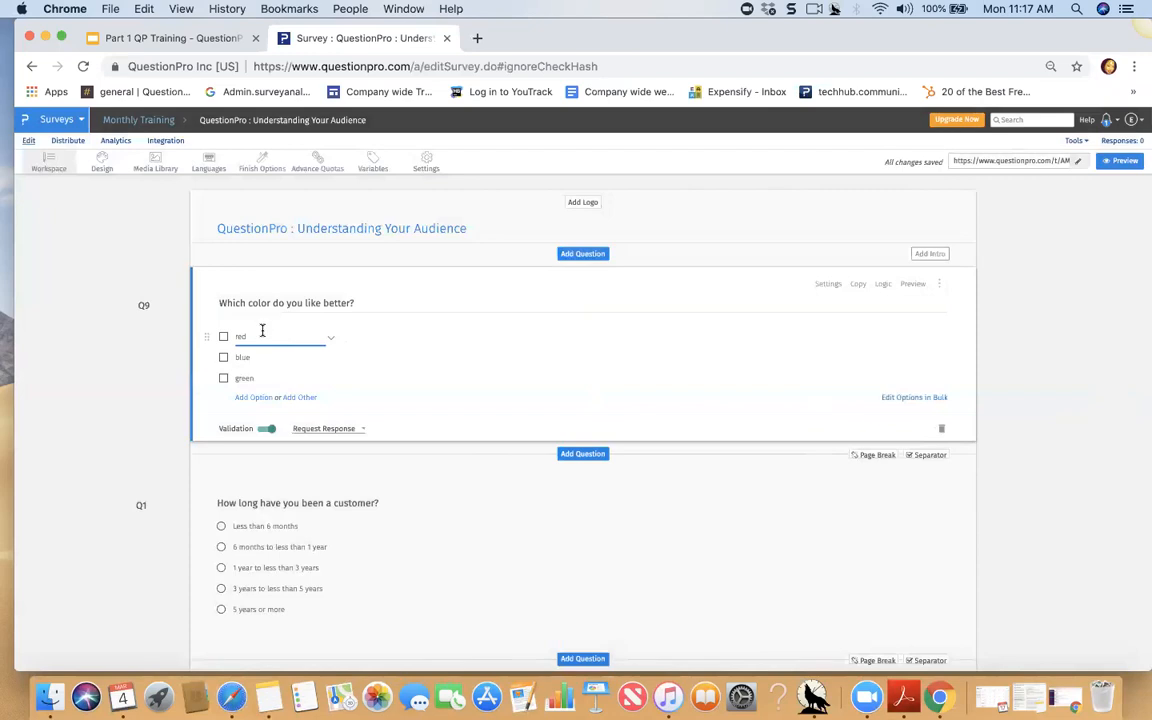
left_click(331, 339)
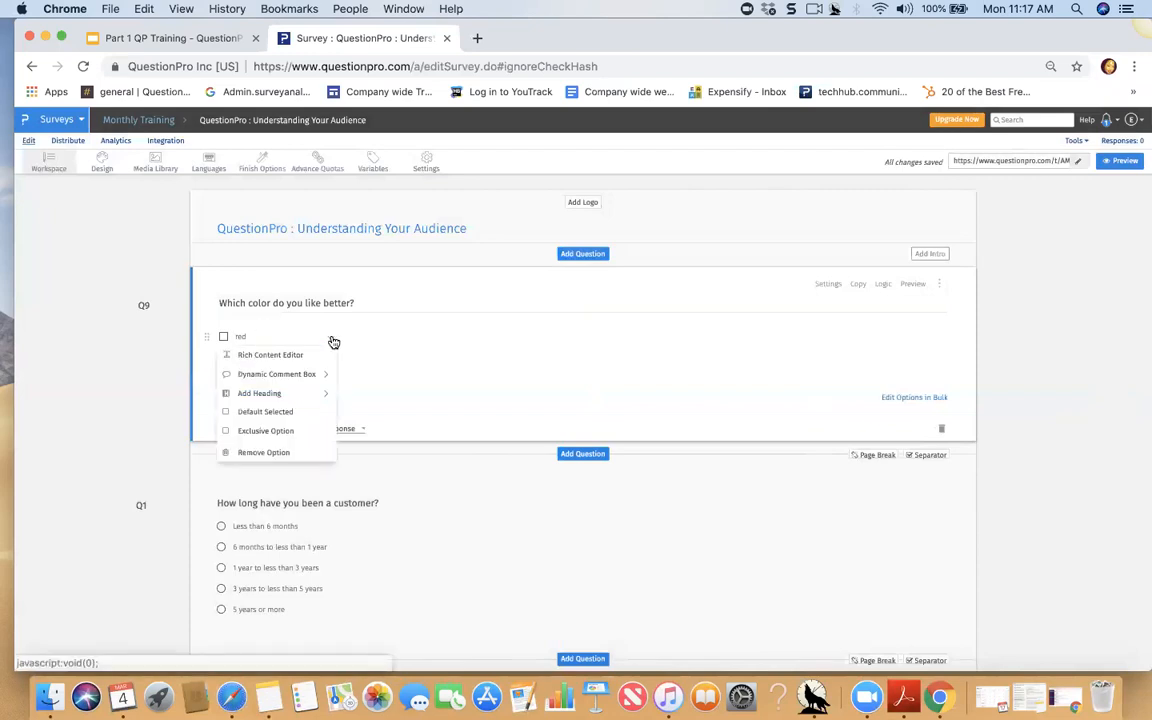
left_click(268, 339)
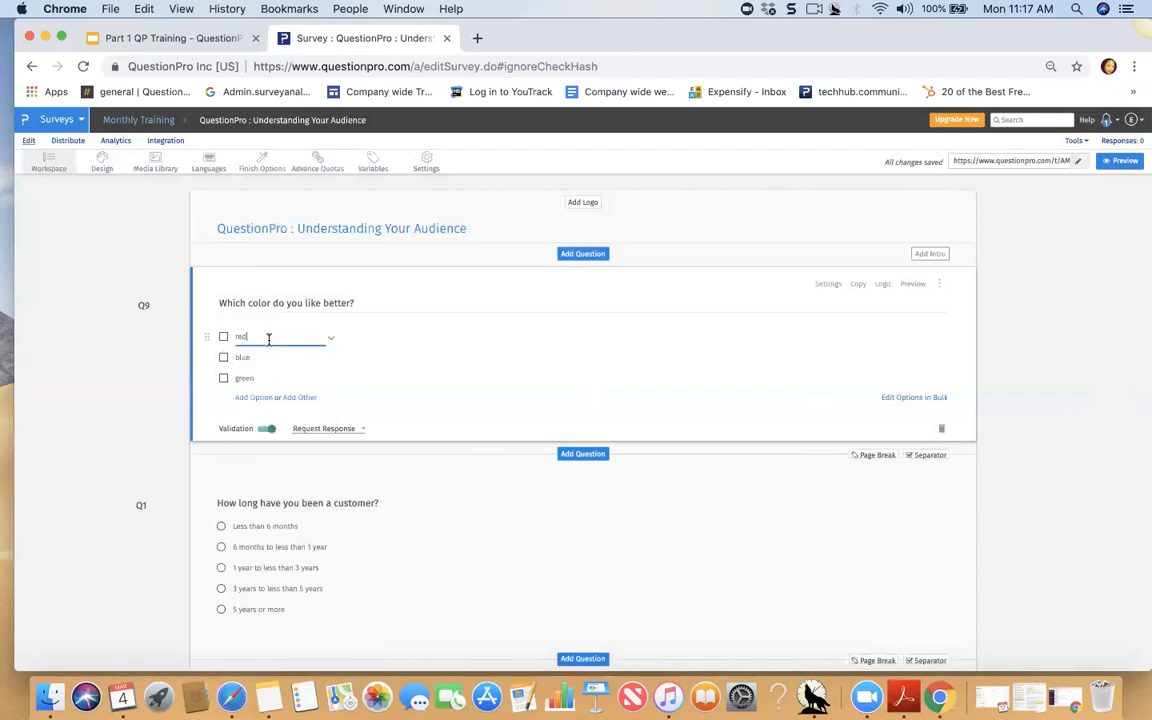
left_click(331, 340)
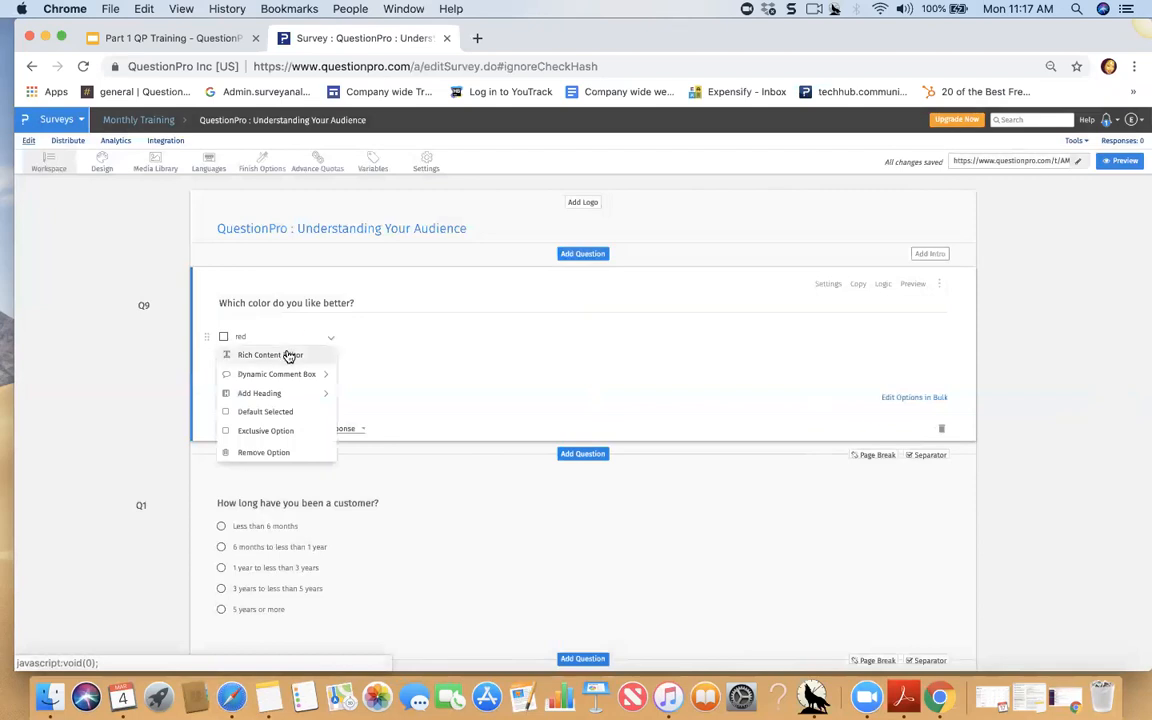
left_click(270, 355)
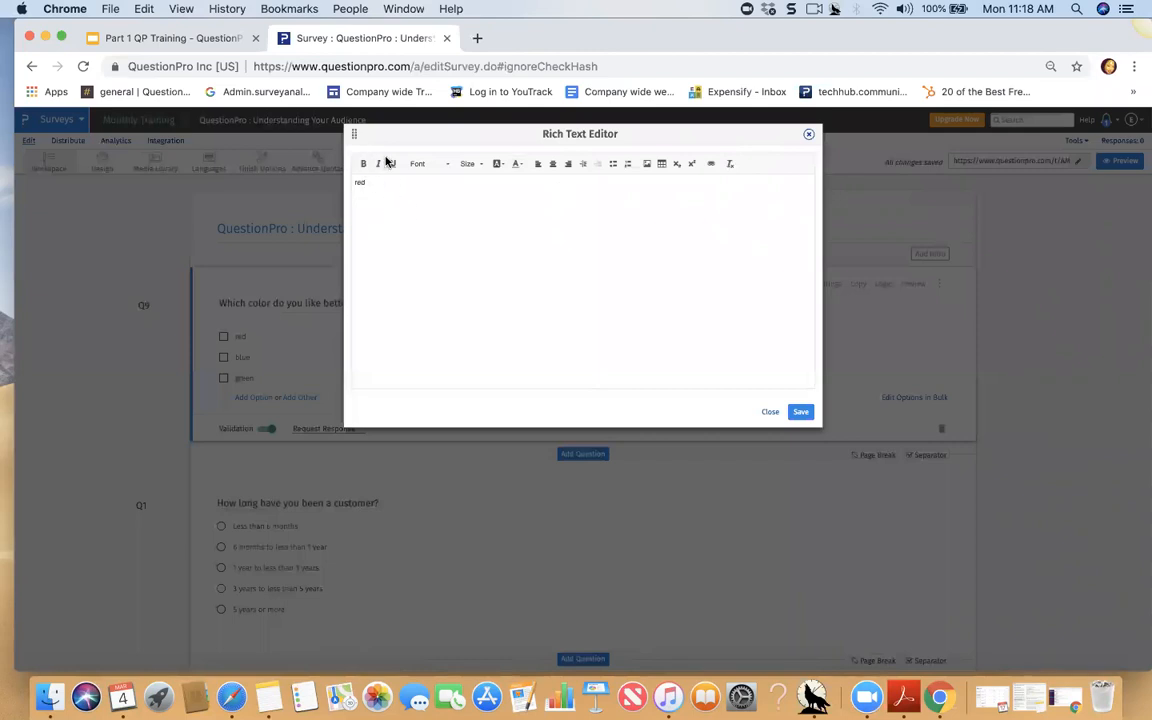
left_click(447, 167)
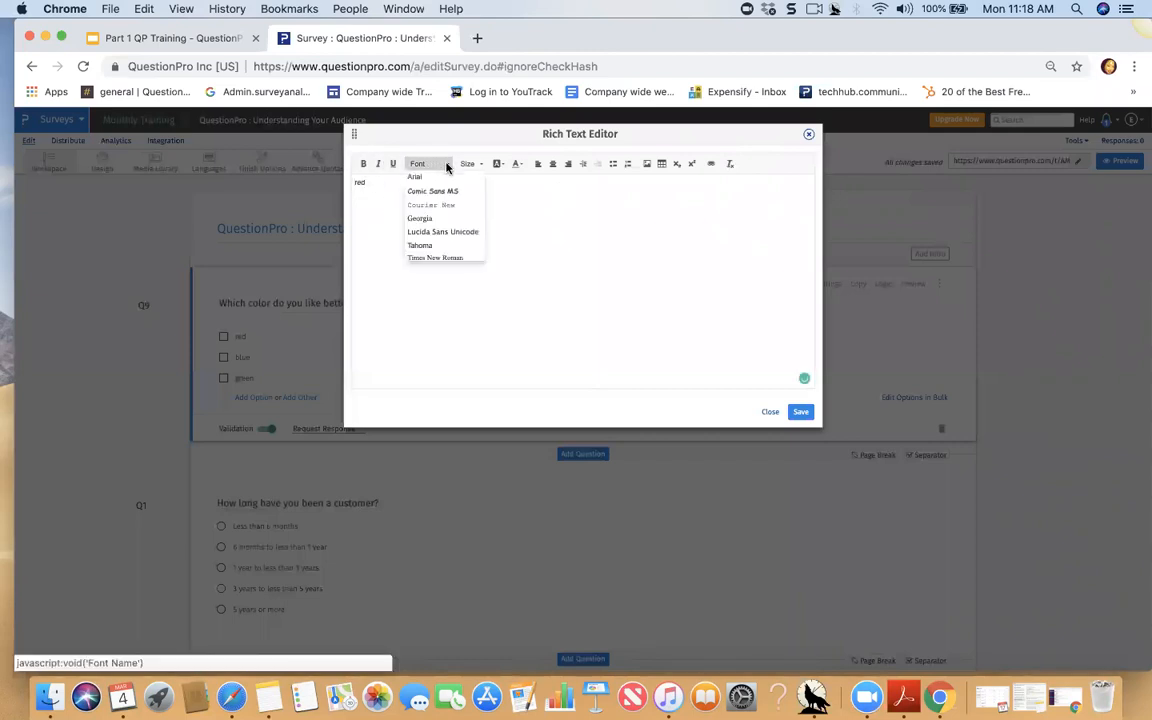
left_click(600, 190)
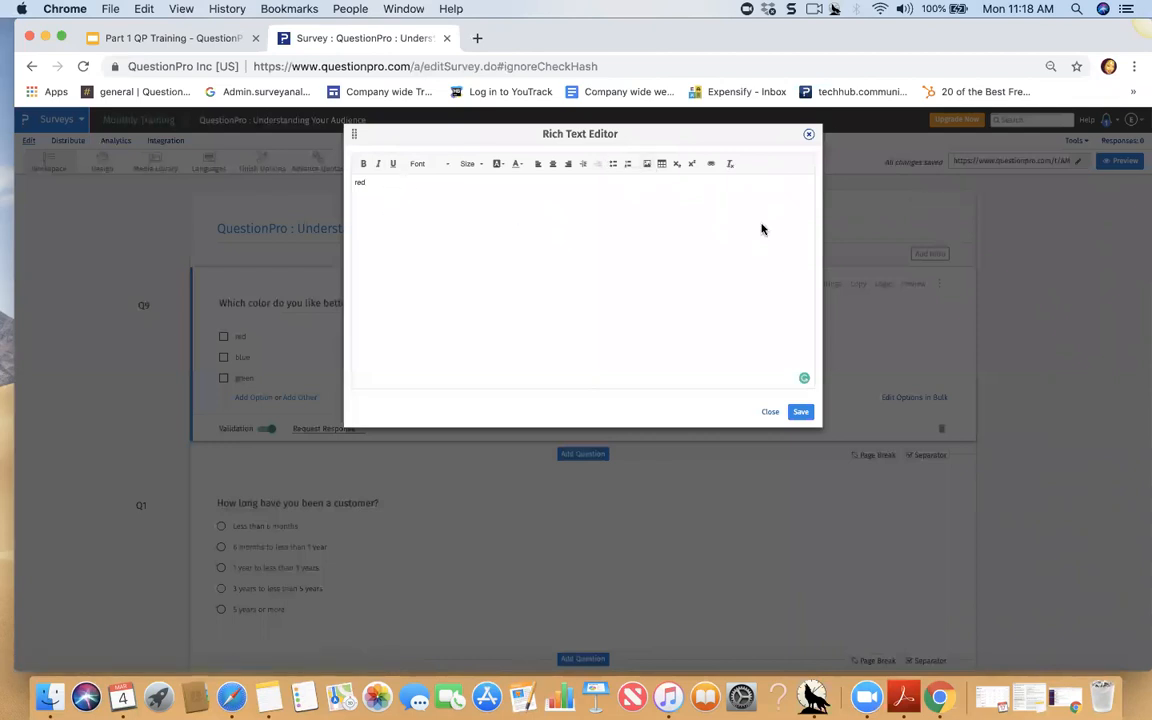
left_click(809, 134)
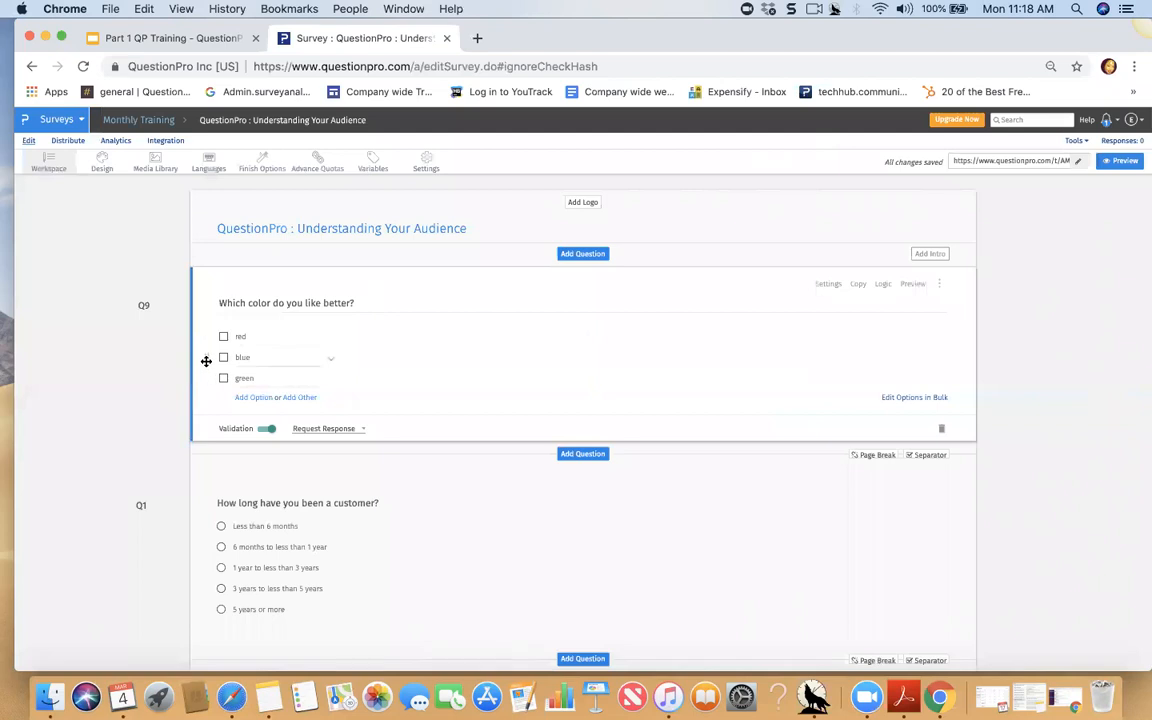
left_click(332, 358)
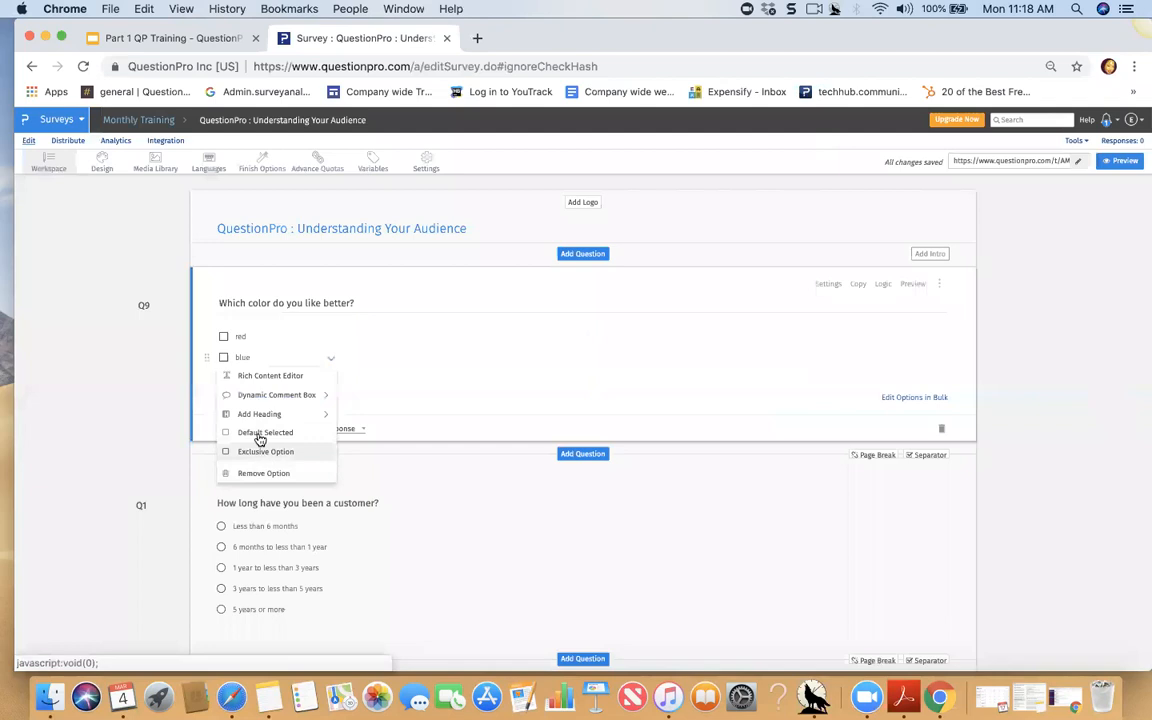
left_click(453, 375)
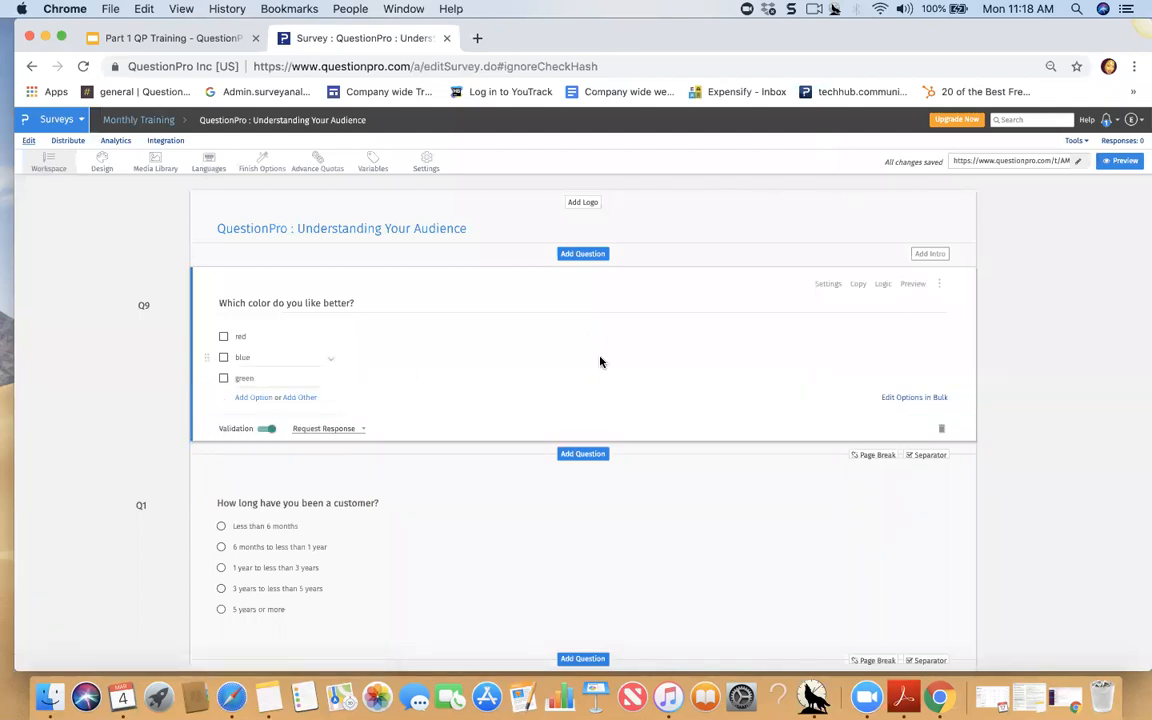
scroll(1030, 515, "down", 4)
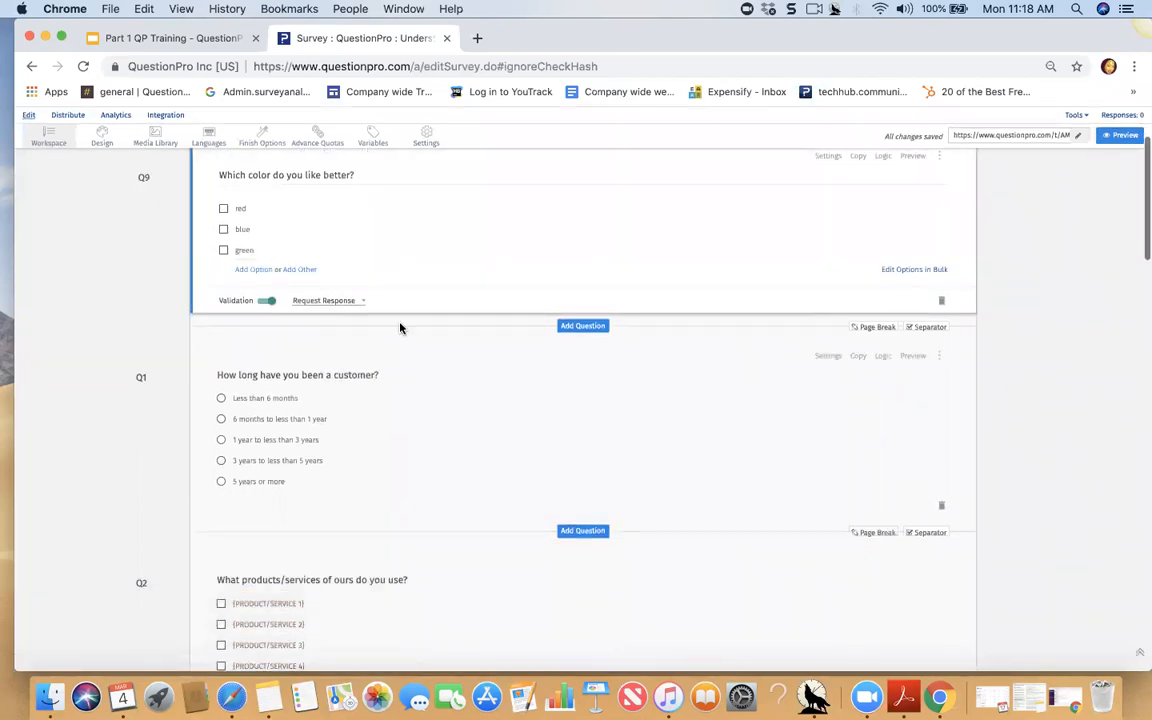
scroll(489, 458, "down", 10)
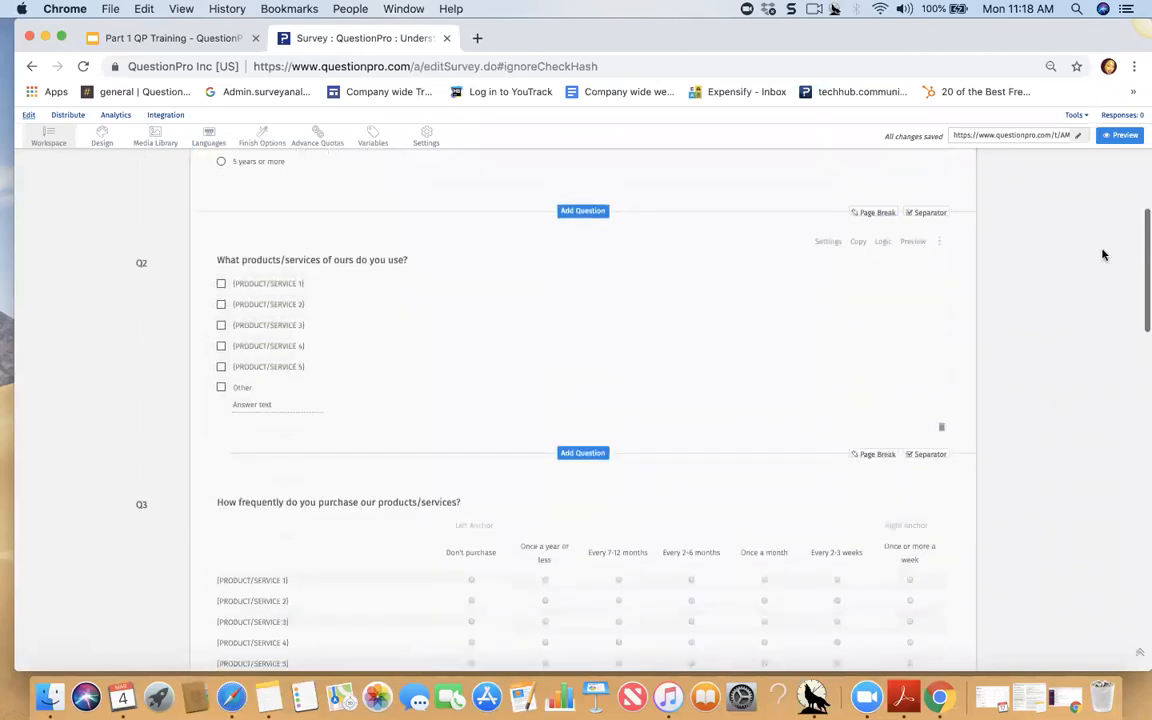
scroll(609, 345, "up", 15)
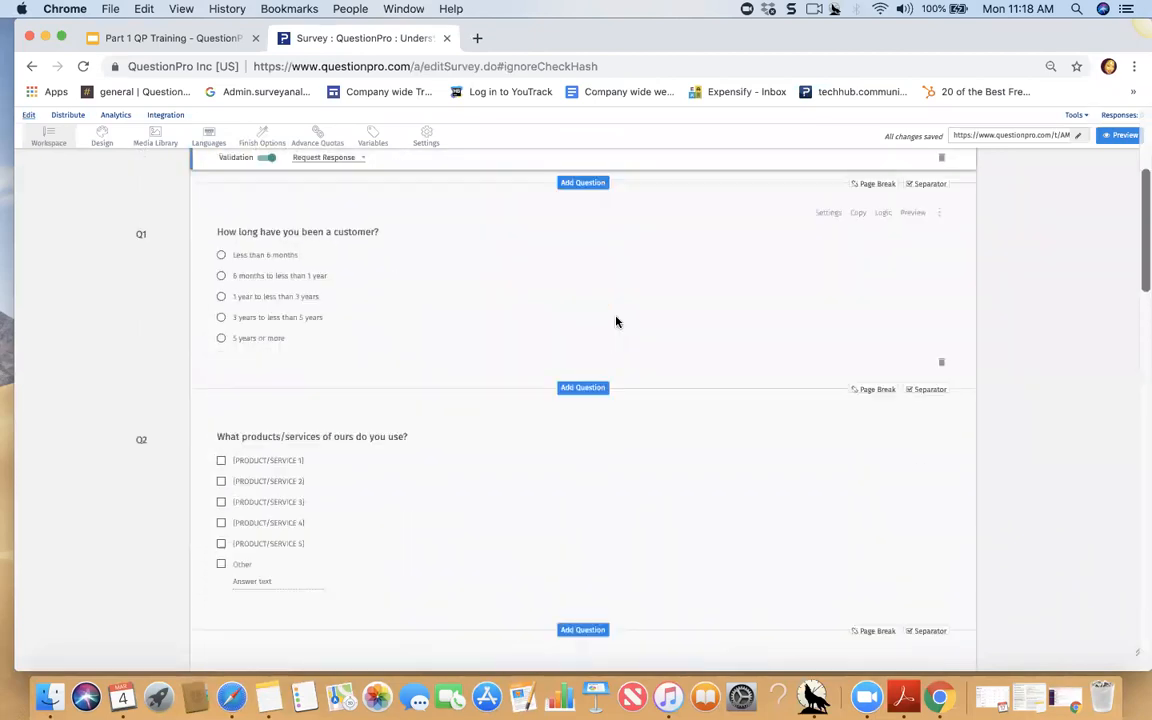
mouse_move(758, 41)
left_mouse_down()
mouse_move(746, 41)
mouse_move(757, 41)
left_mouse_up()
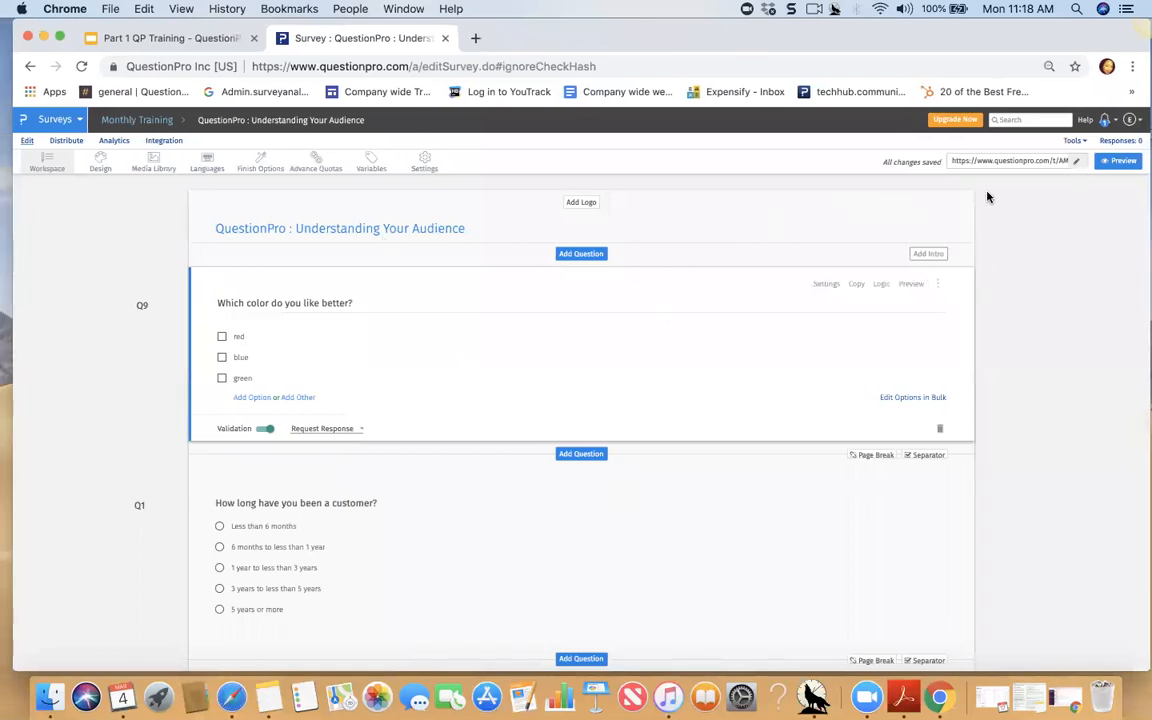
- Generate 100 test responses for the survey
left_click(1076, 143)
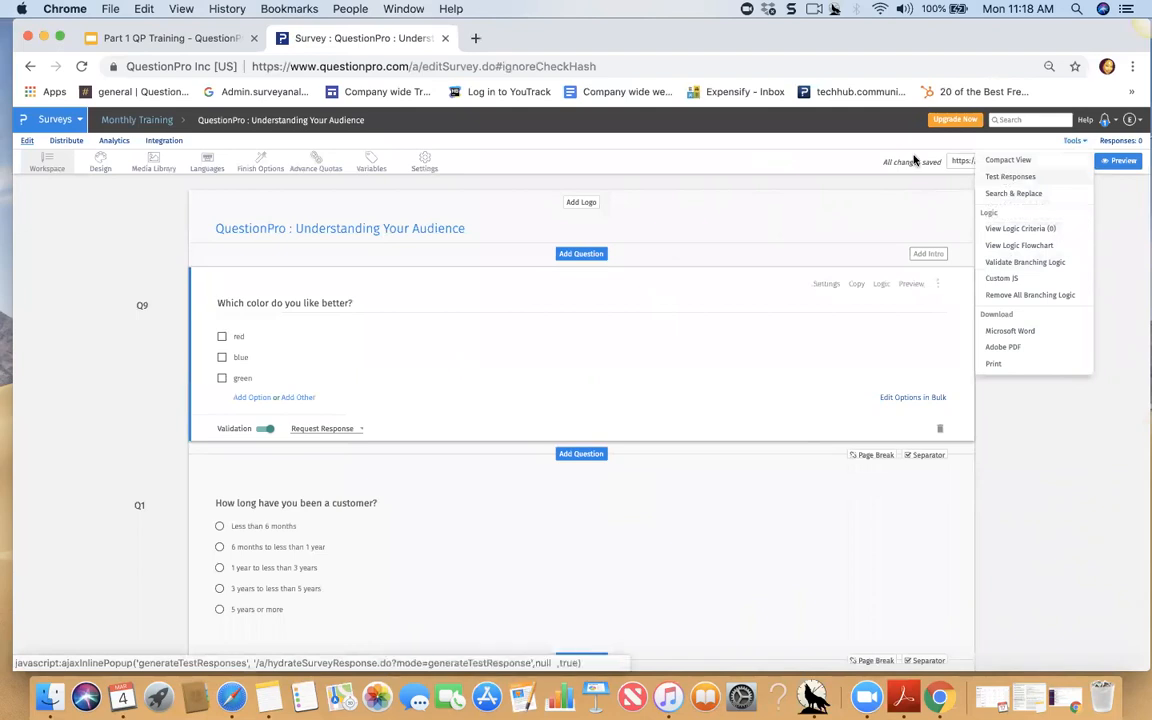
left_click(1006, 177)
left_click(562, 166)
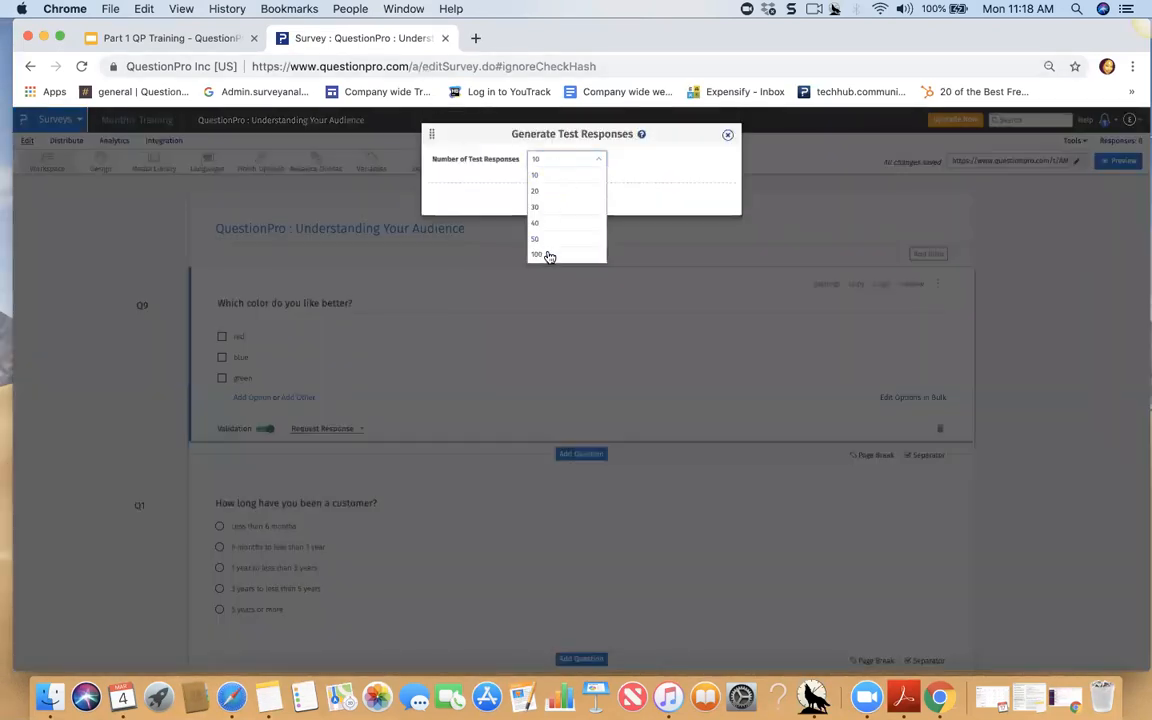
left_click(547, 255)
left_click(548, 197)
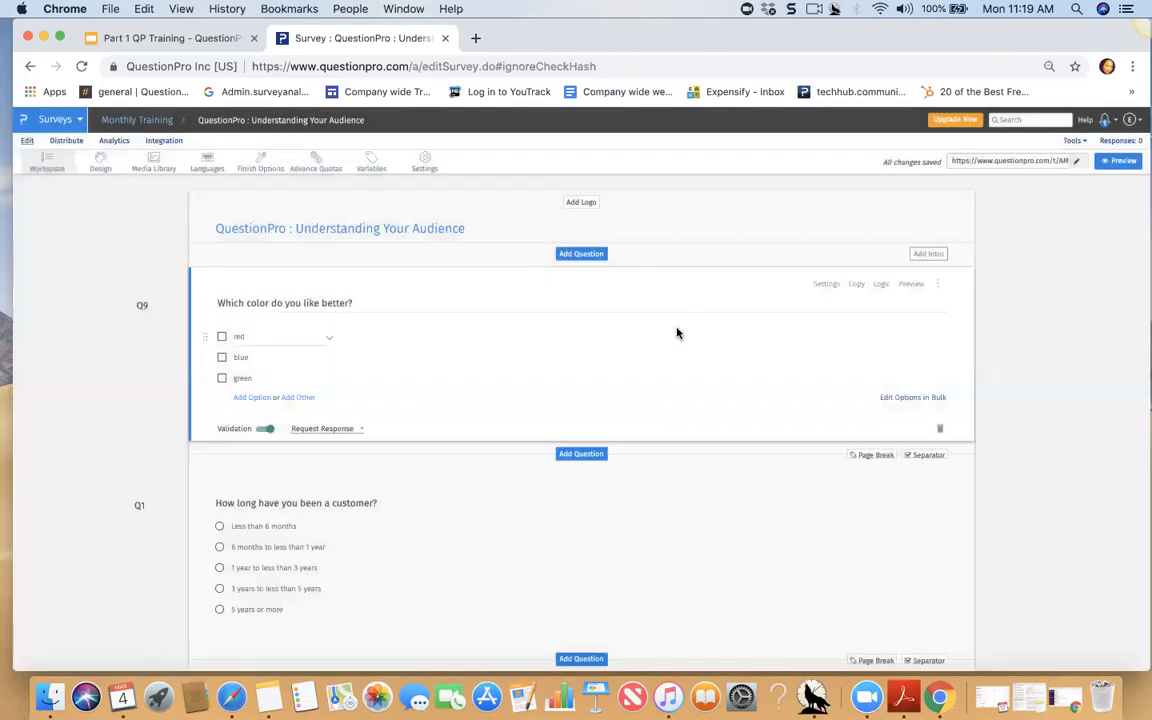
left_click(1072, 143)
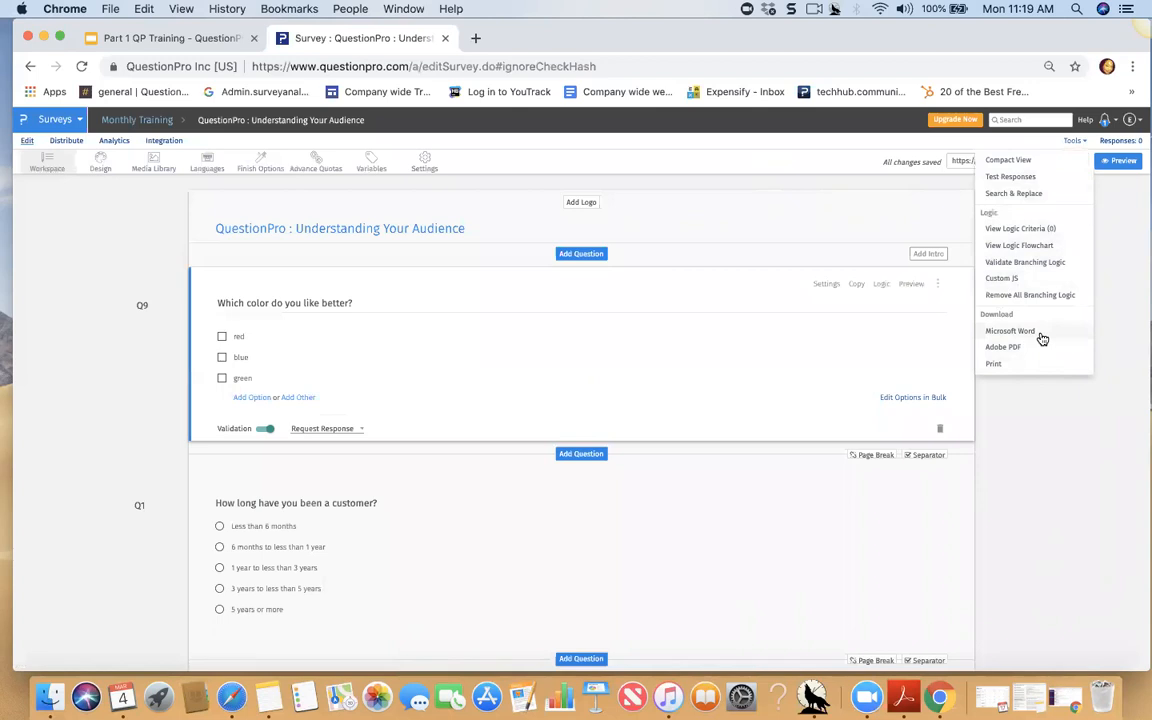
left_click(1008, 384)
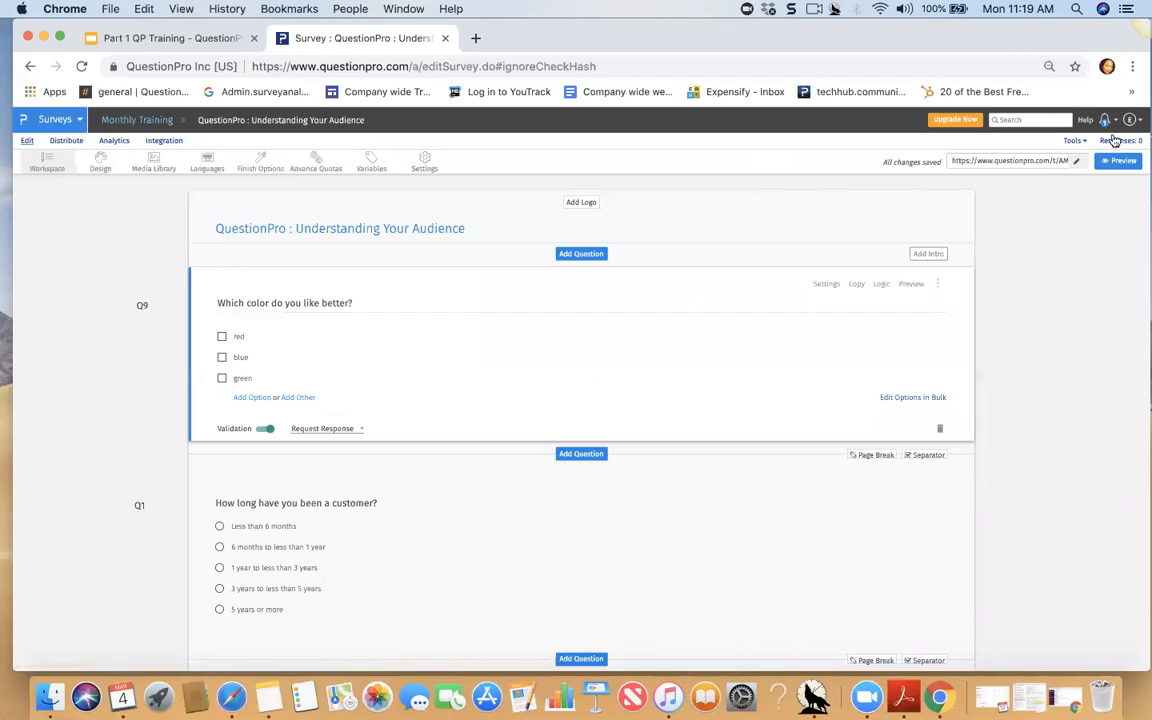
double_click(113, 288)
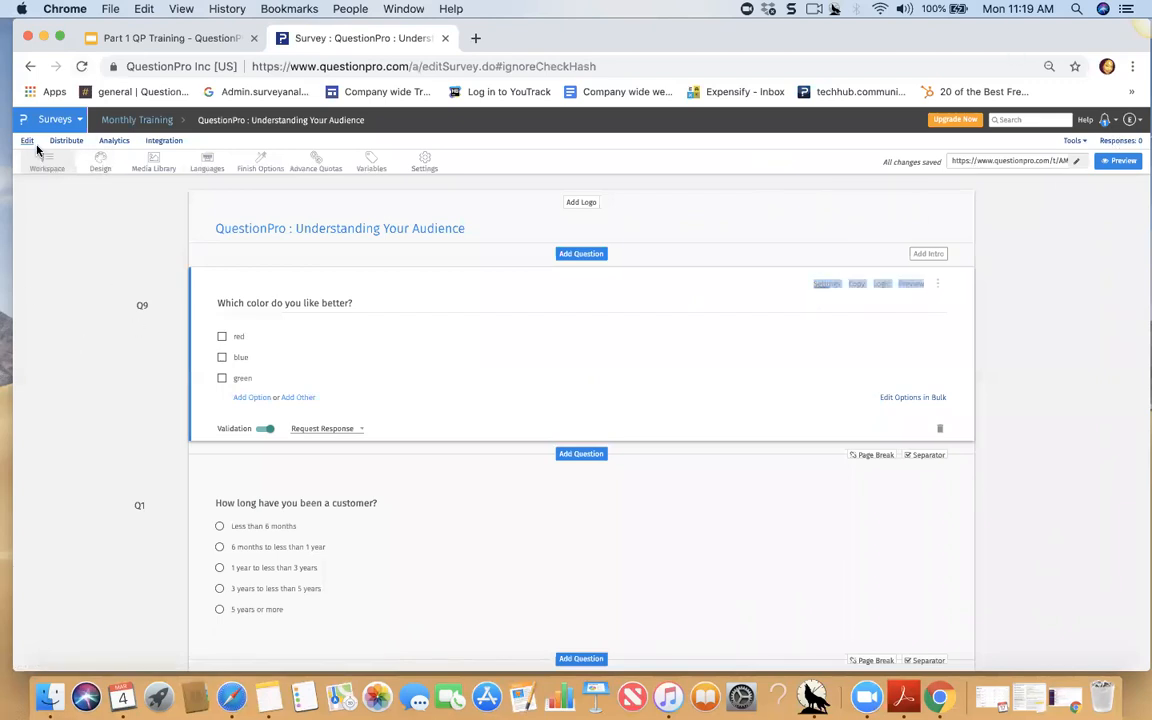
- Open the survey's design settings, try the white standard theme and select the slate gray one instead
left_click(98, 163)
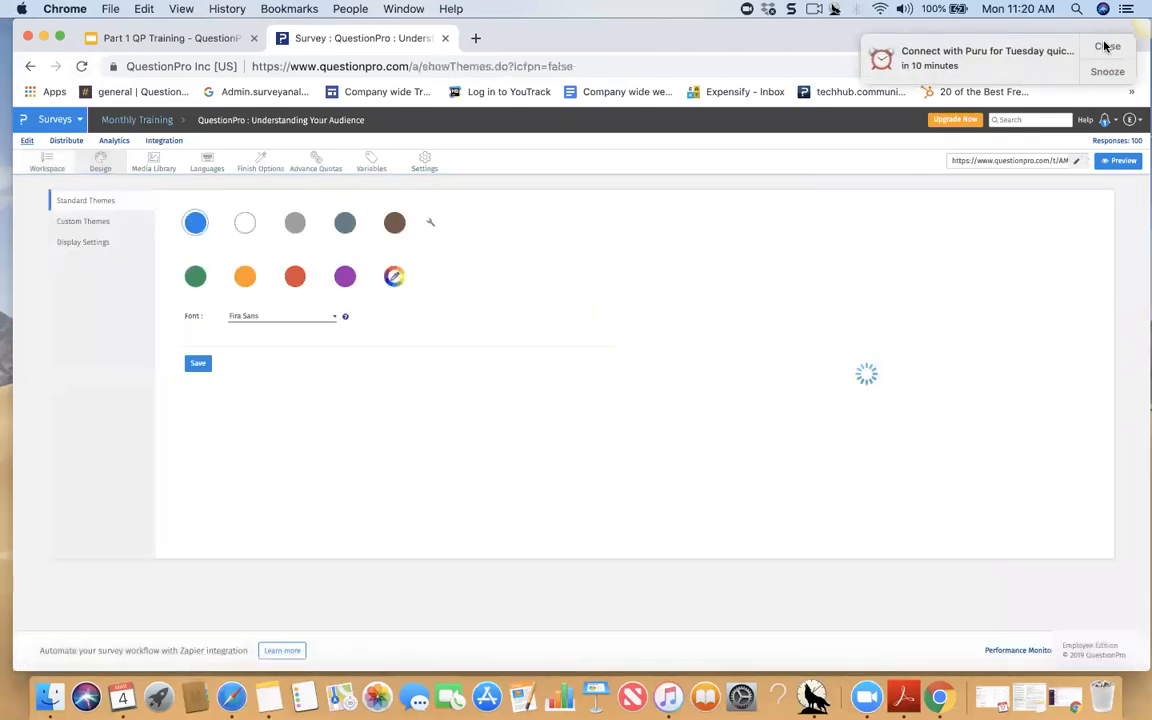
left_click(1105, 47)
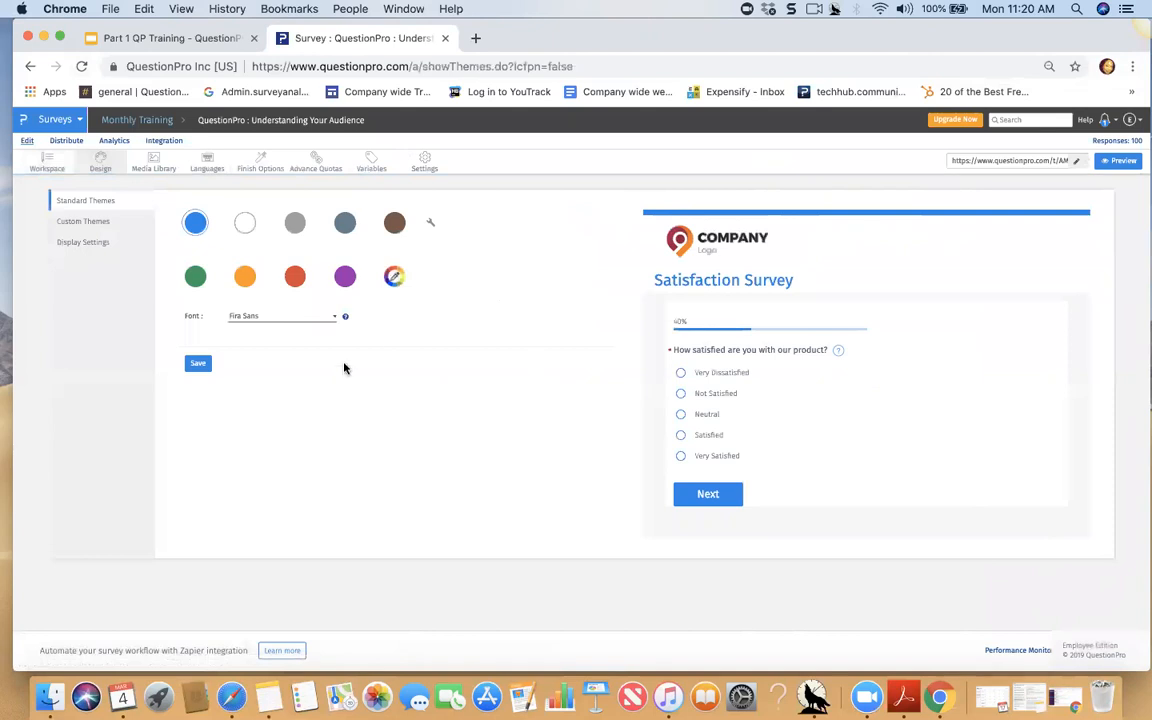
left_click(244, 223)
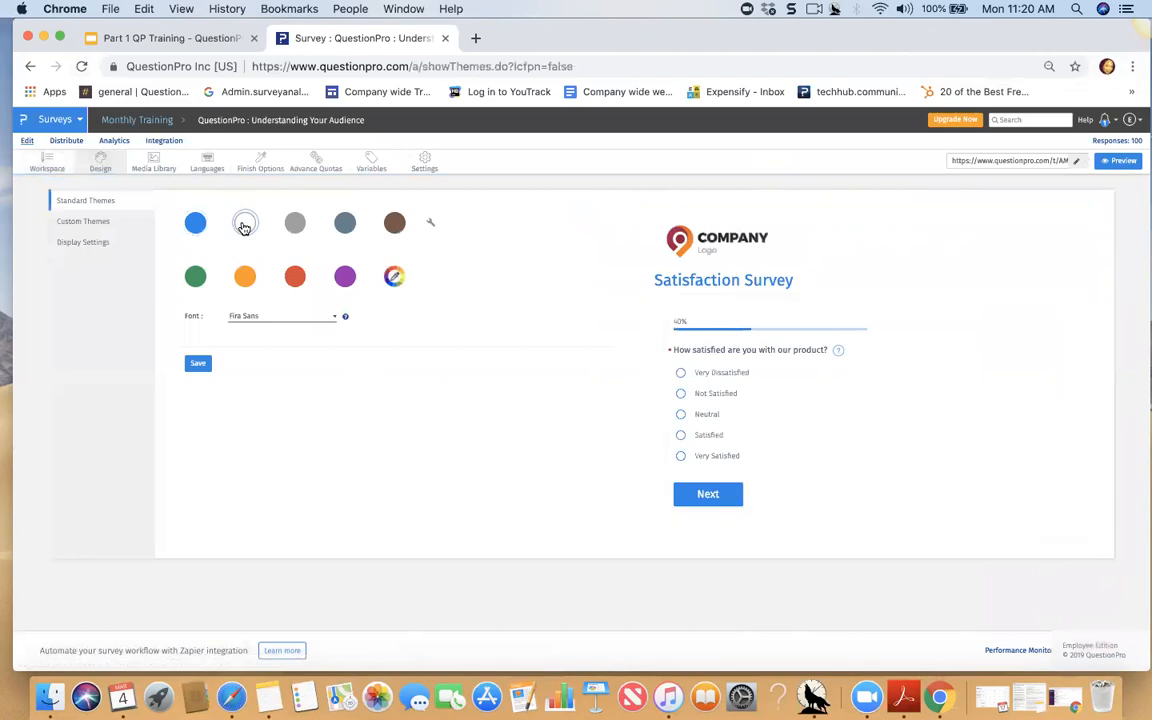
left_click(347, 225)
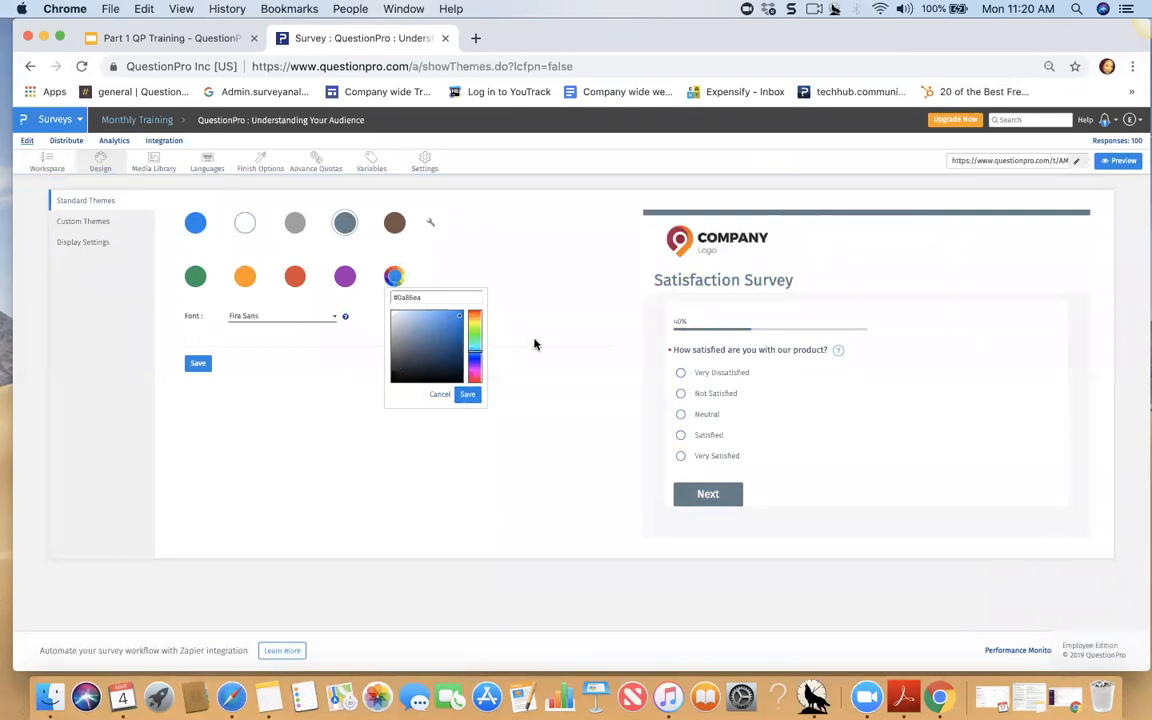
- Check the custom theme color picker and the font choices of the standard themes without changing anything
left_click(593, 365)
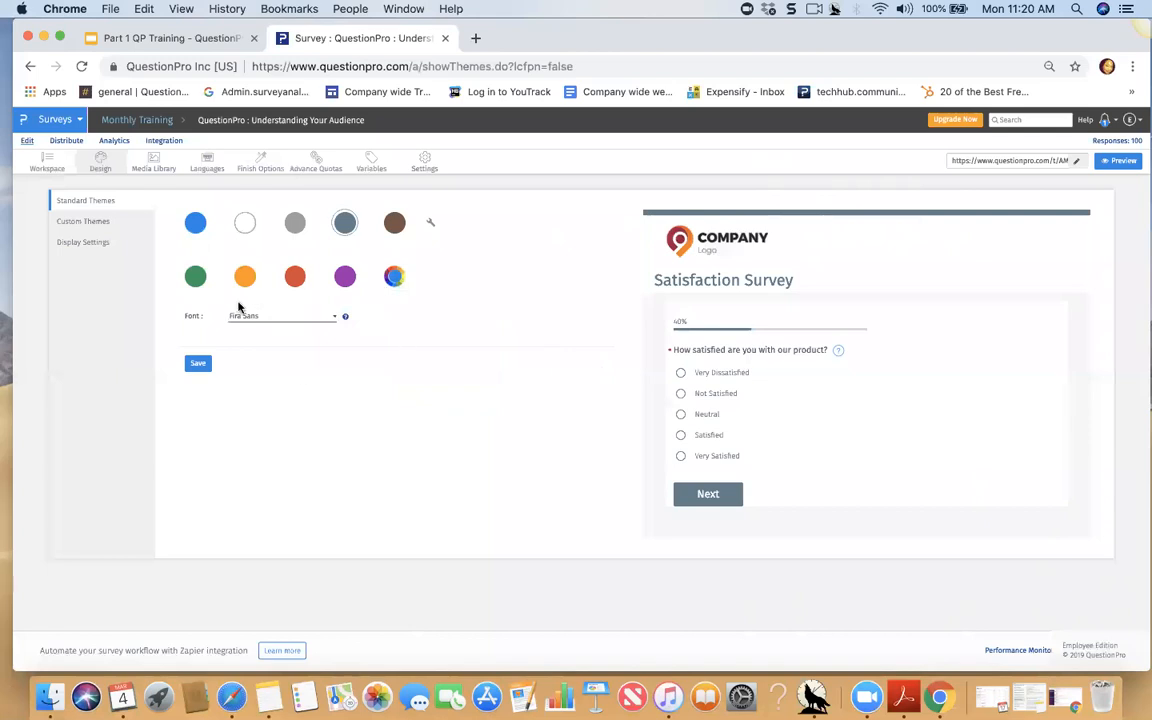
left_click(295, 318)
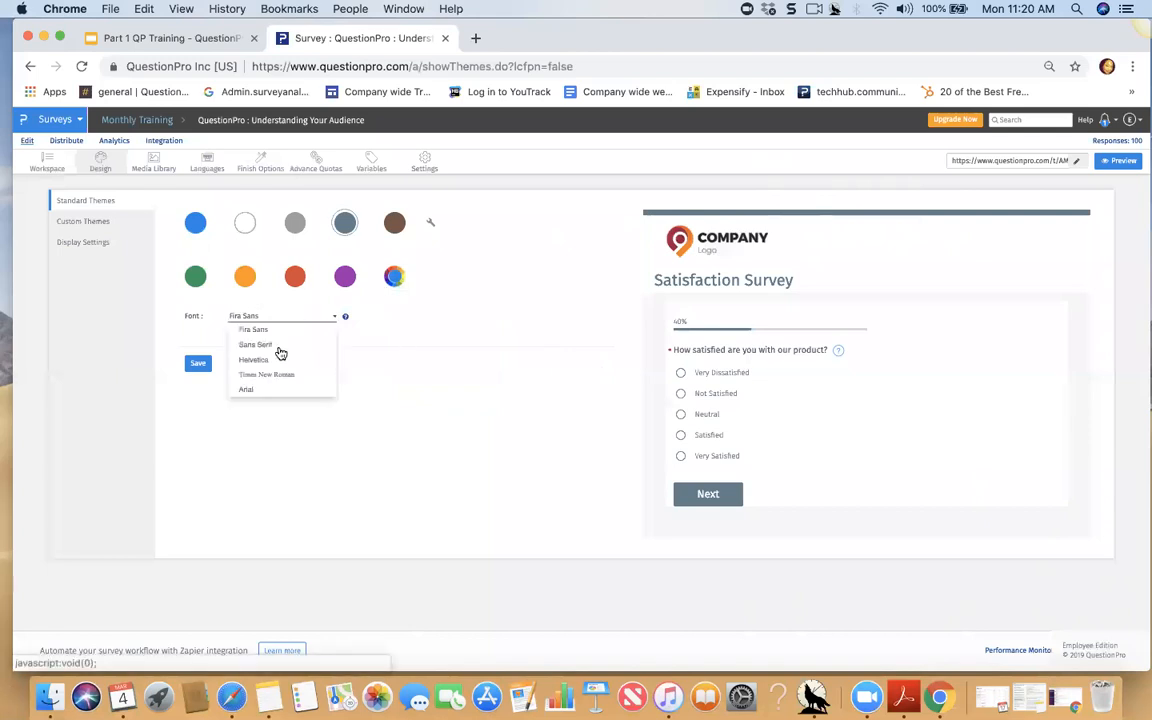
left_click(452, 437)
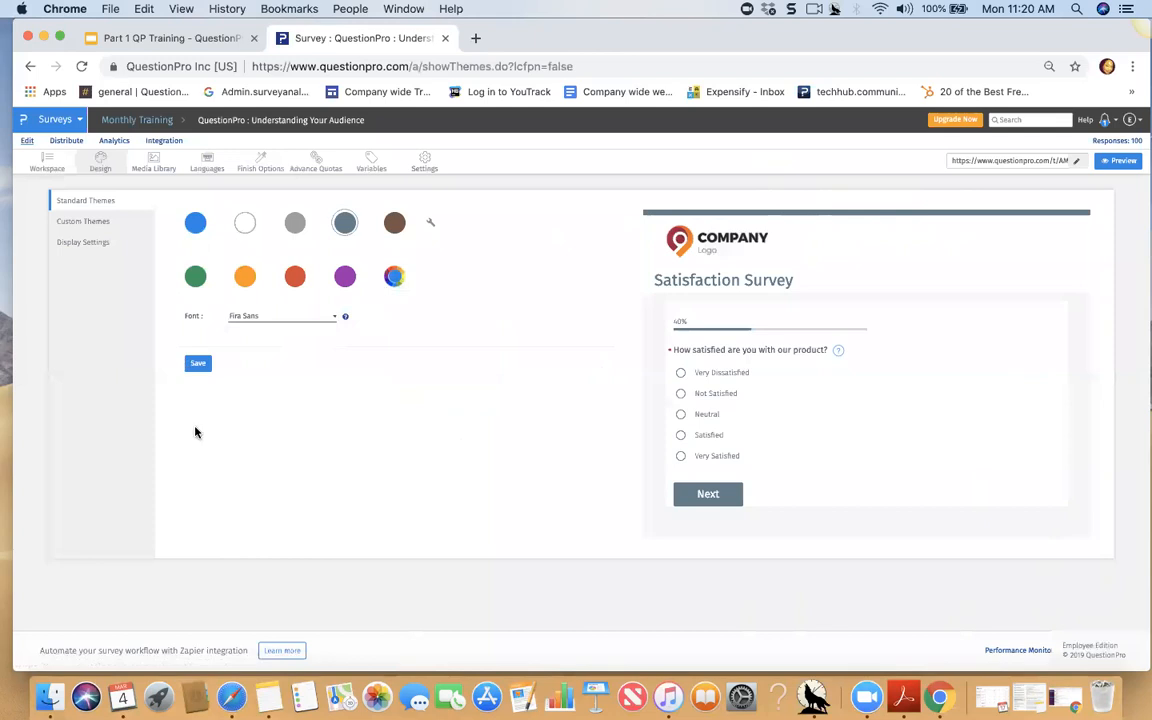
- Examine the custom theme's color and font settings and its Custom CSS code, leaving Custom CSS turned off
left_click(71, 222)
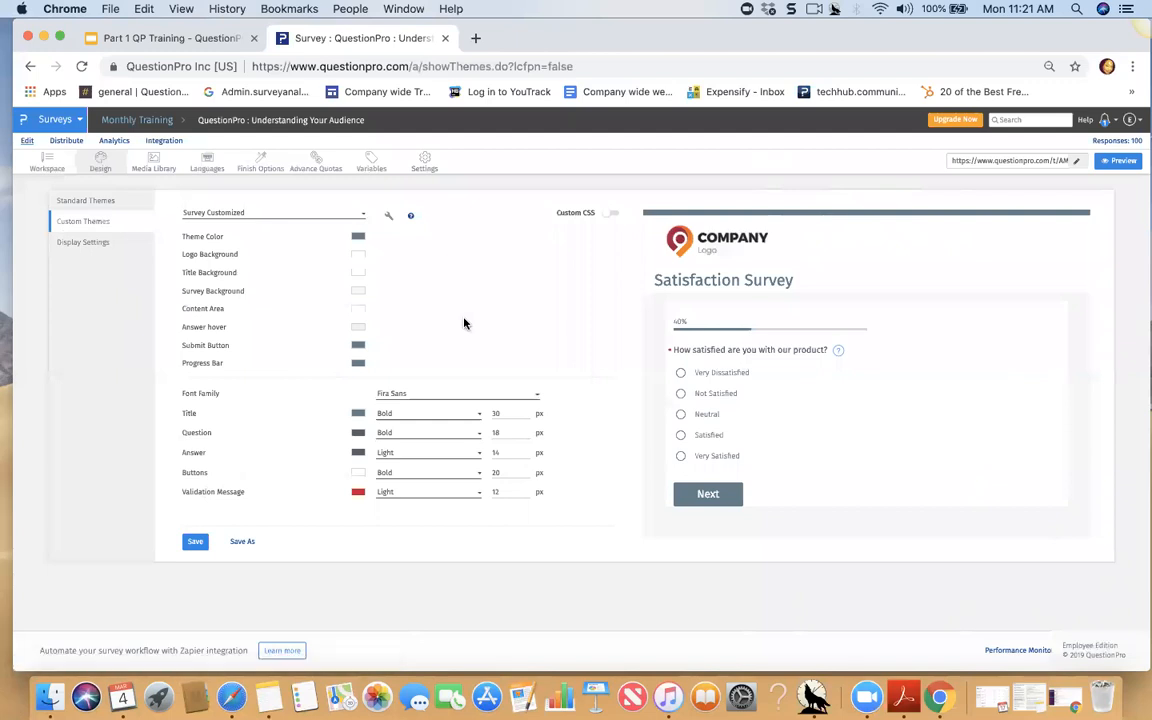
left_click(612, 215)
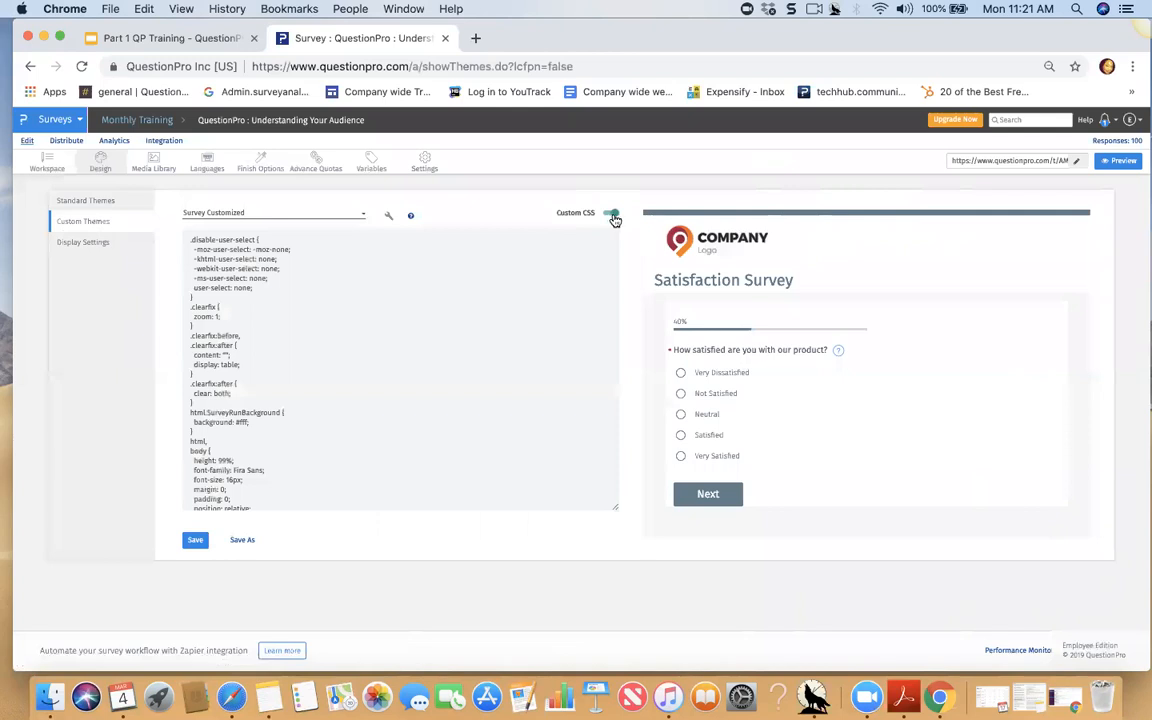
left_click(612, 215)
left_click(613, 216)
left_click(613, 214)
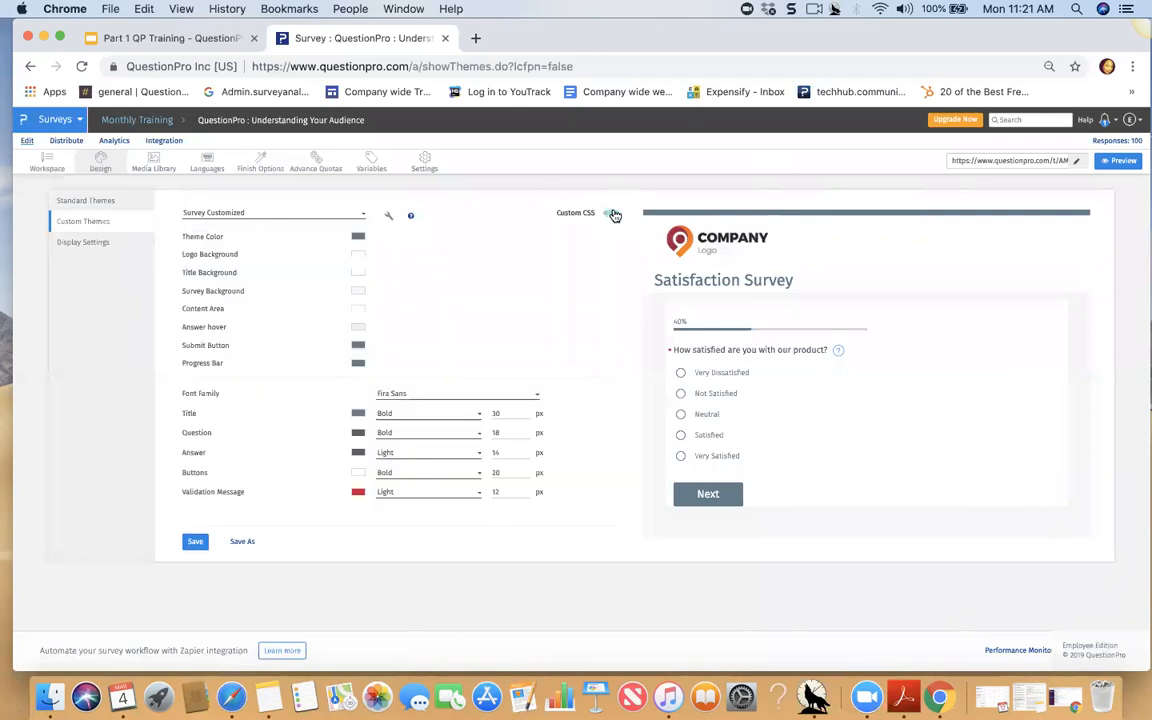
- Review the display settings, checking the progress bar locations and switching question numbers and the social network toolbar on and back off
left_click(72, 245)
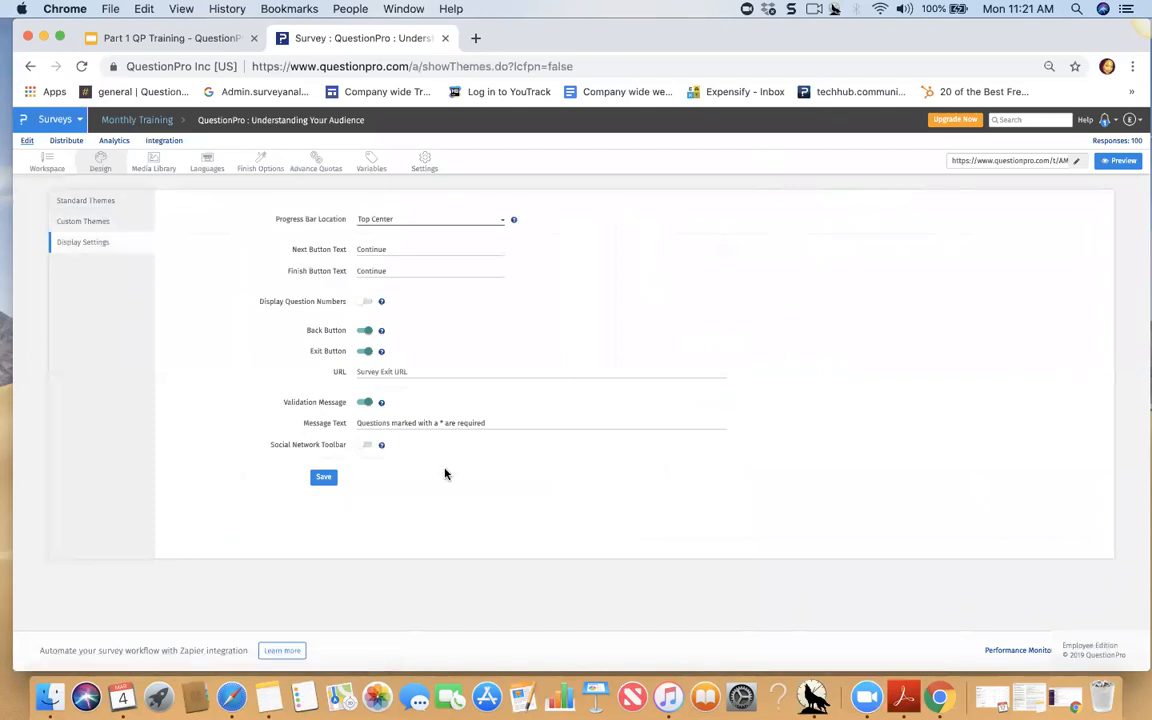
left_click(451, 222)
left_click(451, 222)
left_click(367, 304)
left_click(367, 304)
left_click(366, 448)
left_click(366, 448)
- Open the media library, check its storage usage and browse the files on pages 3 and 2
left_click(150, 167)
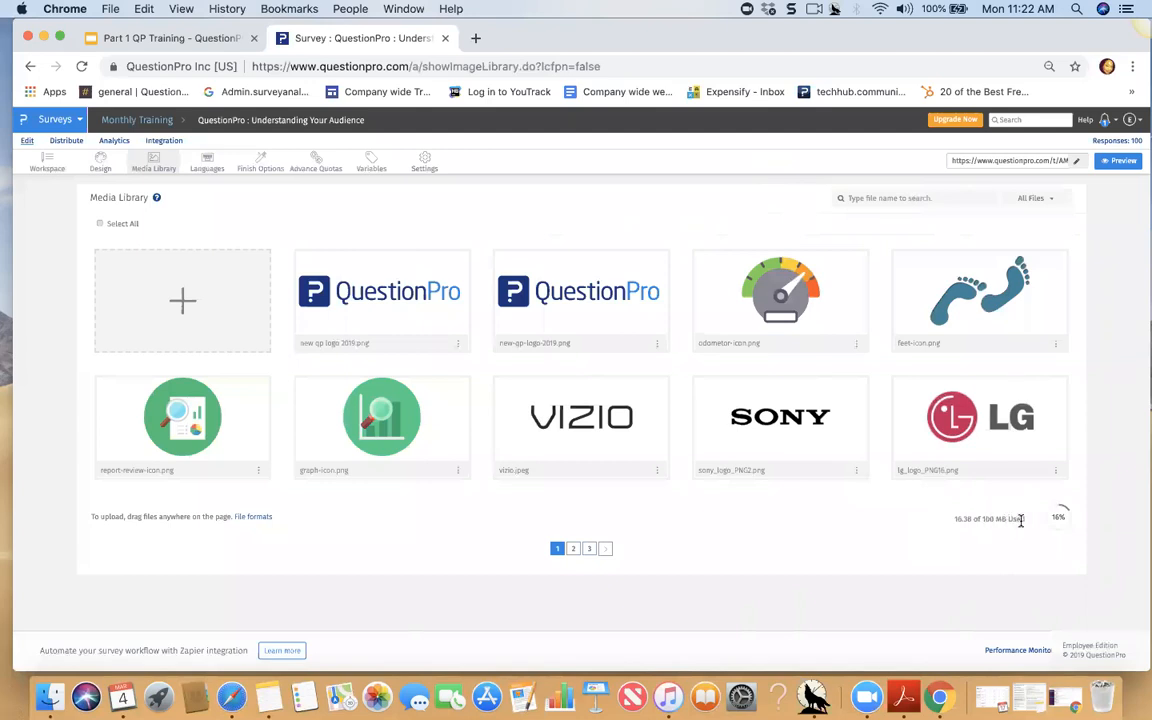
triple_click(955, 519)
left_click(929, 525)
left_click(591, 550)
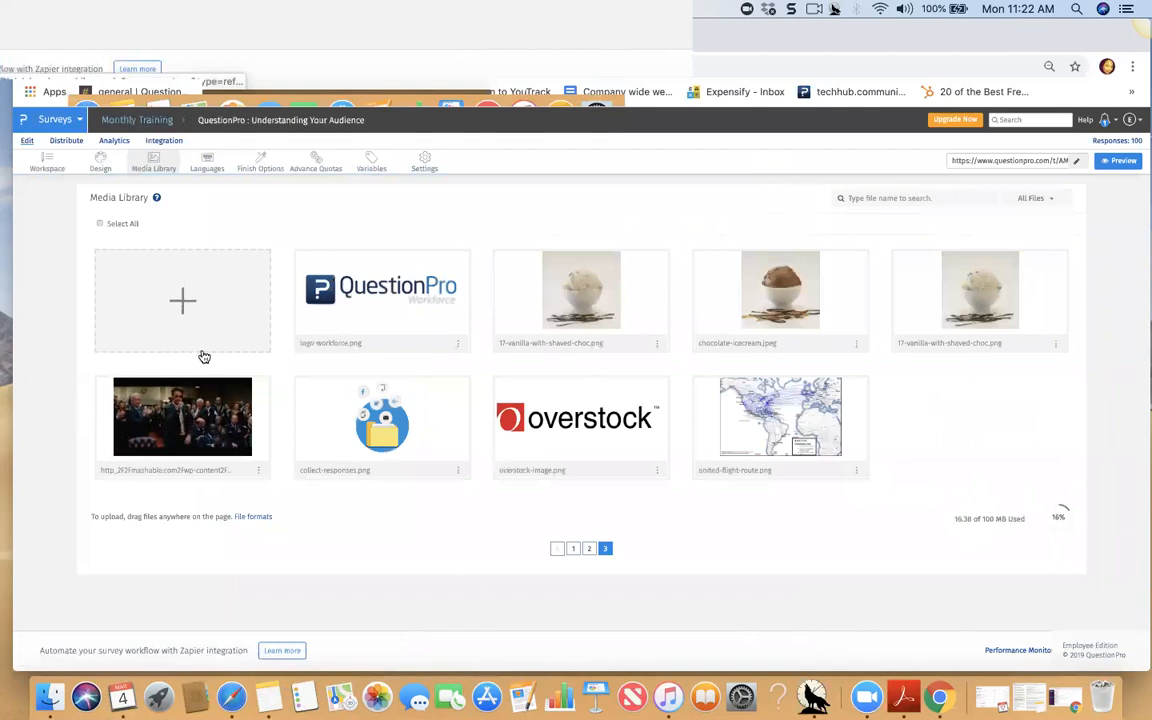
left_click(589, 550)
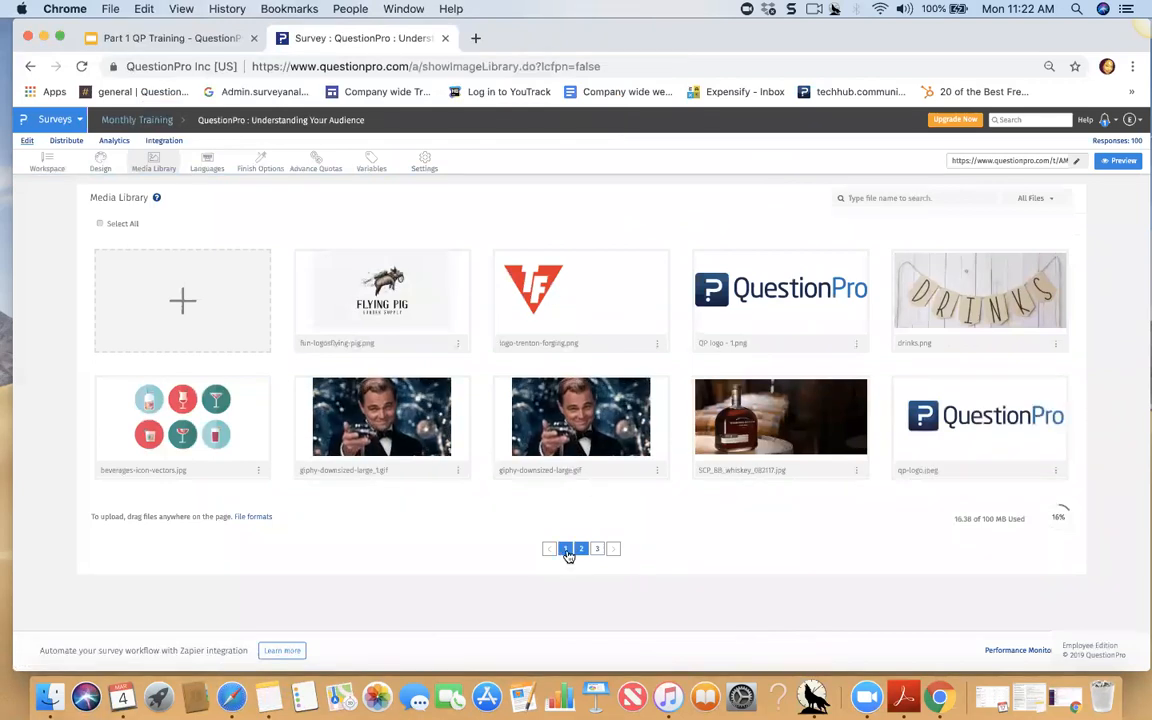
- Review the survey's language settings and the languages available to add, without adding any
left_click(203, 165)
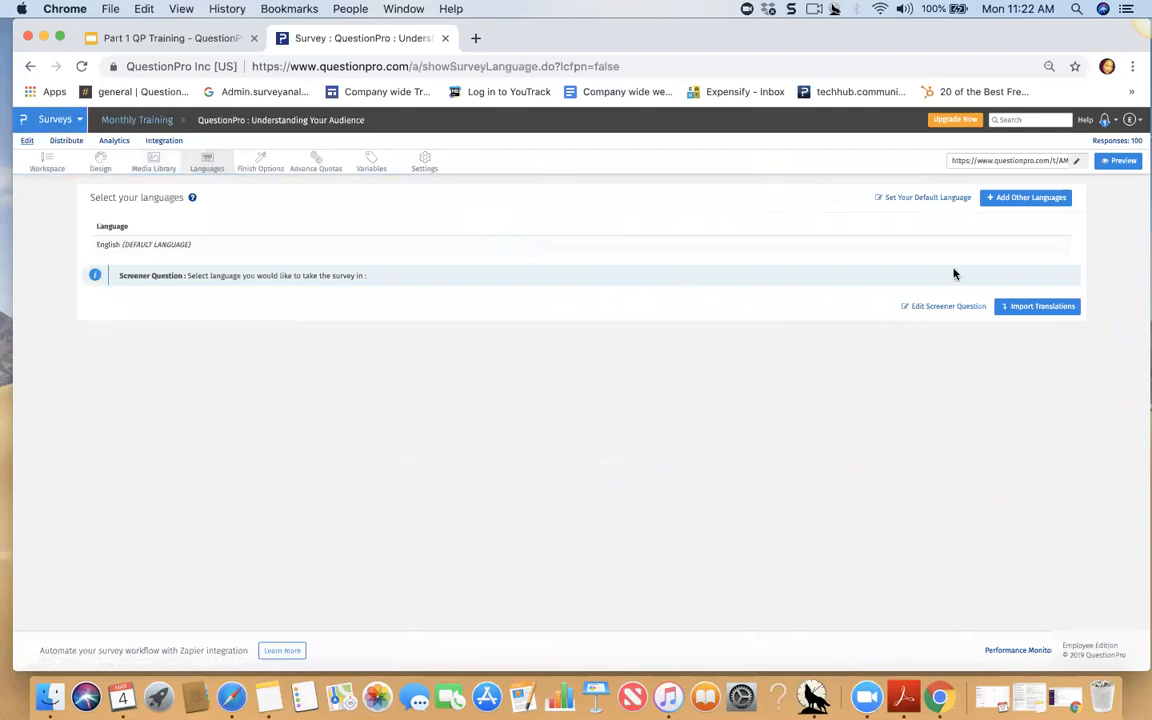
left_click(1025, 198)
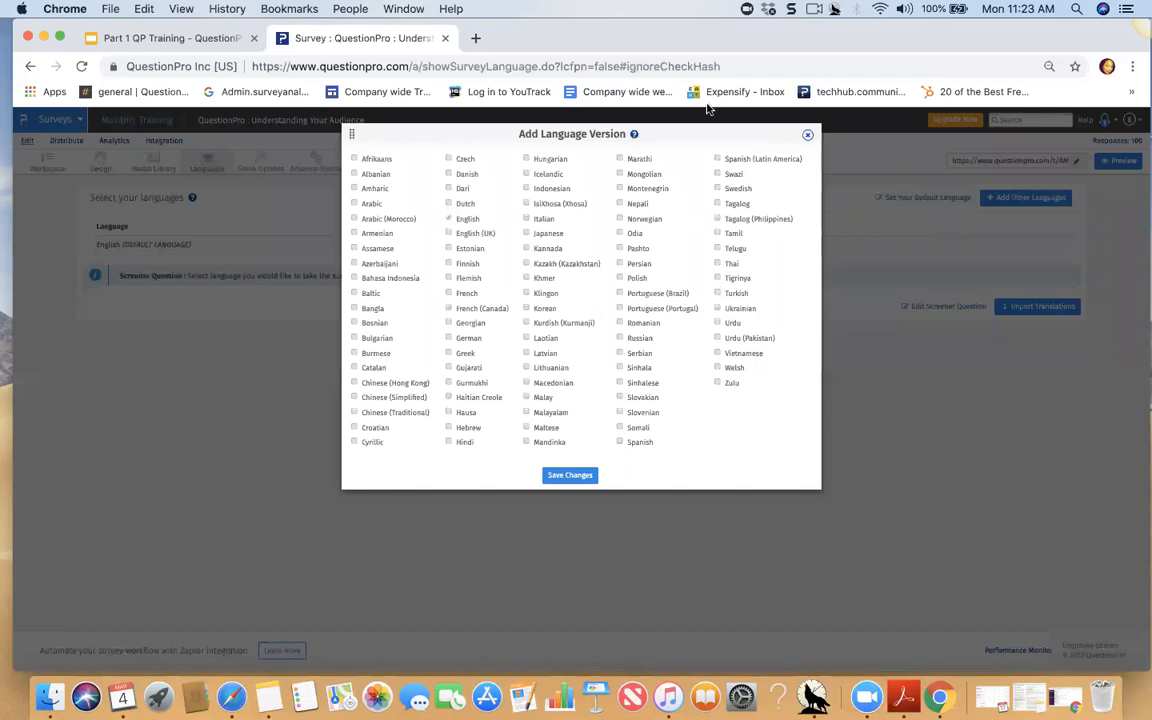
left_click(809, 136)
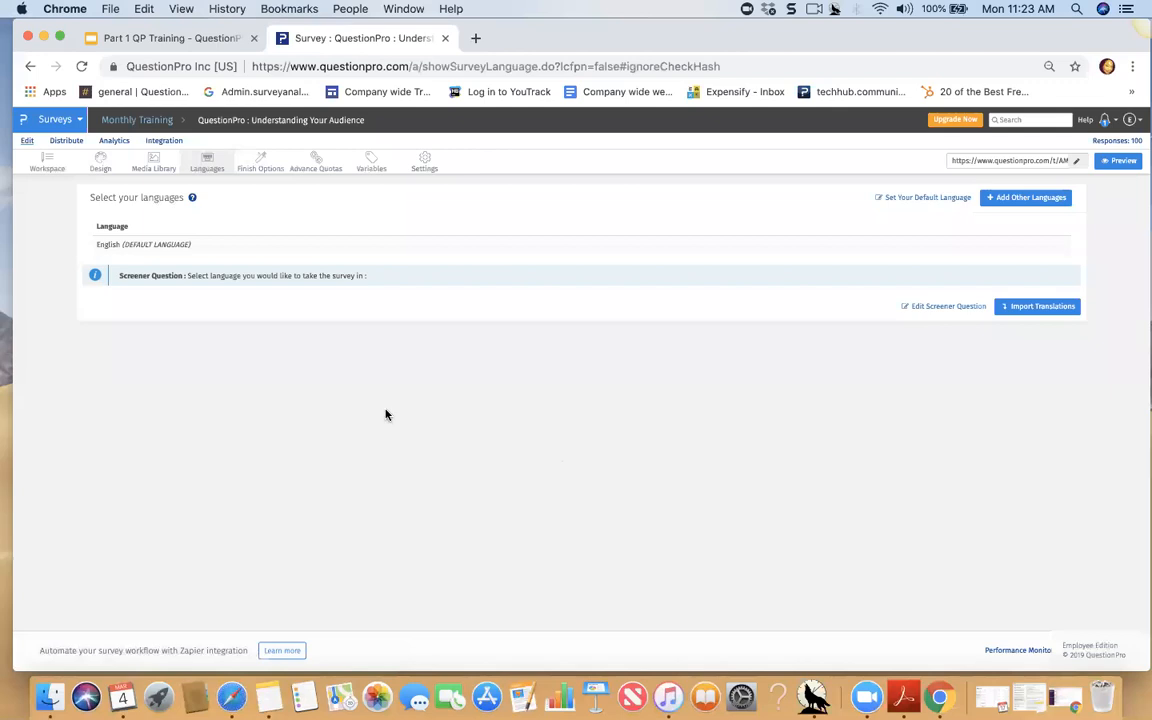
- Set the survey's finish option to Thank You Page with Link
left_click(257, 165)
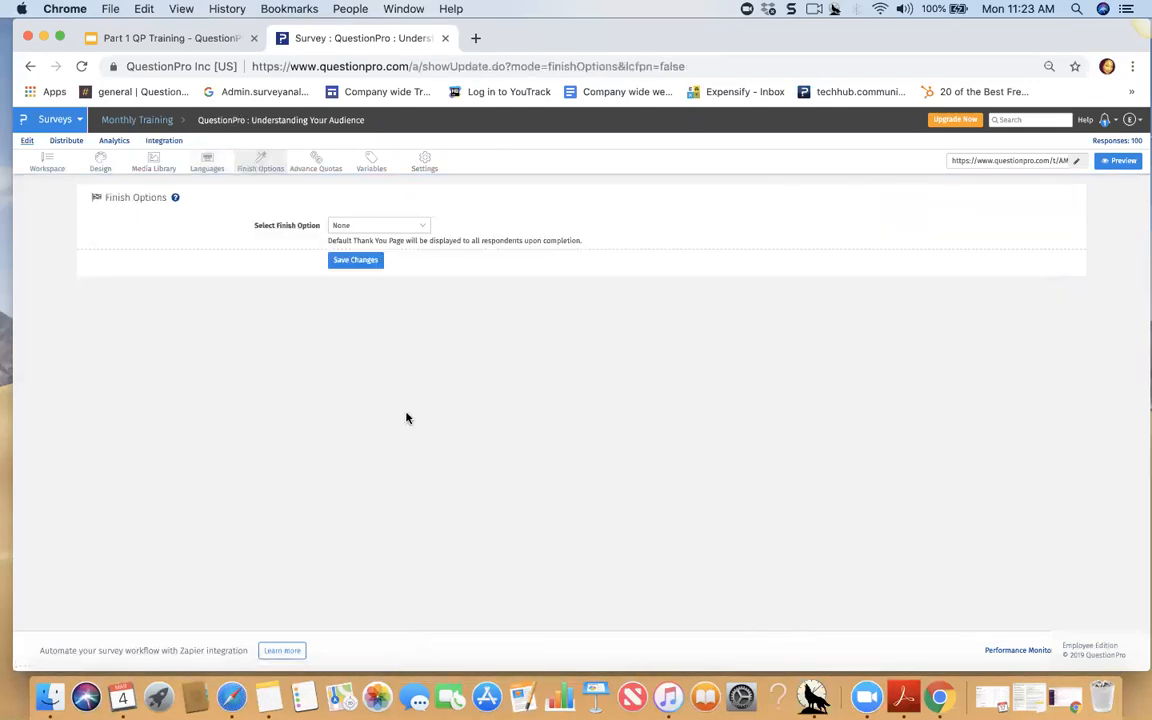
left_click(358, 228)
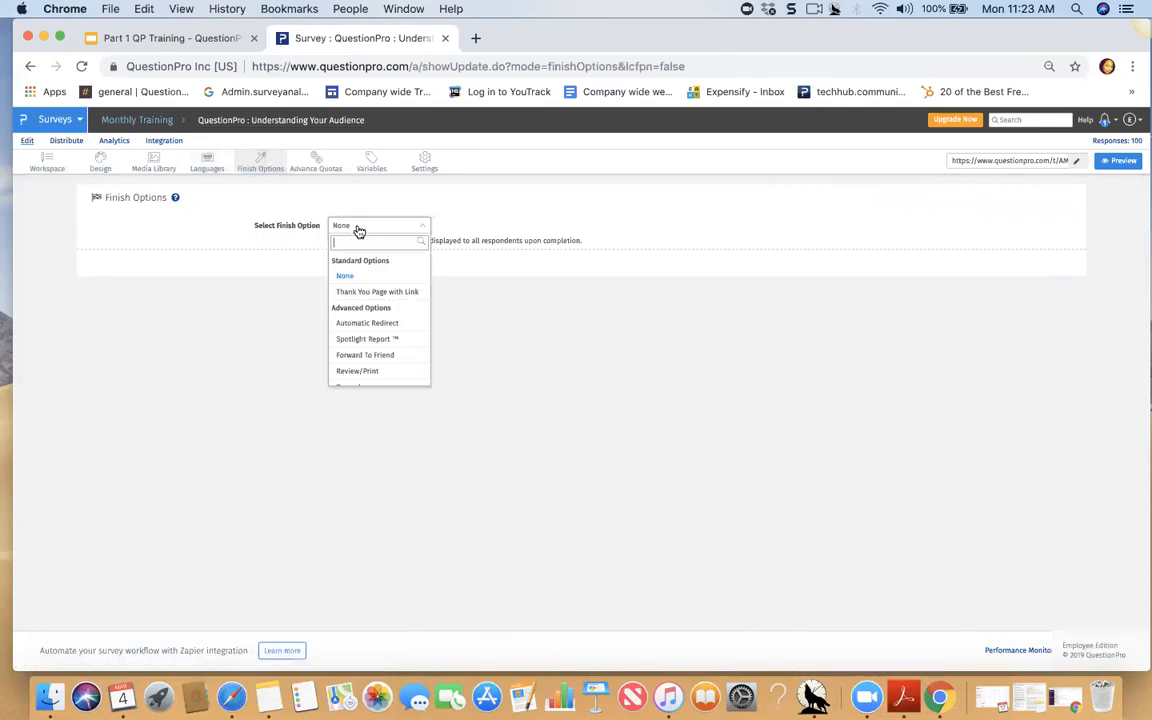
left_click(363, 291)
left_click(441, 466)
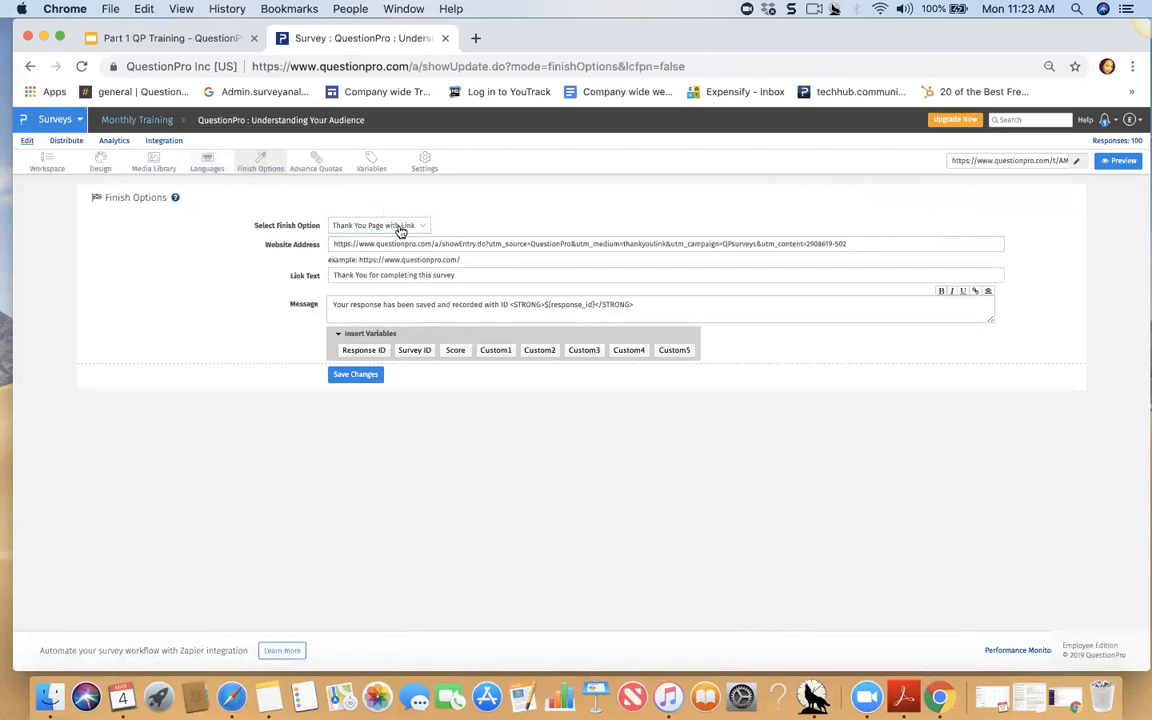
- Examine the Website Address, Link Text and Message fields of the thank you page without changing them
left_click(442, 243)
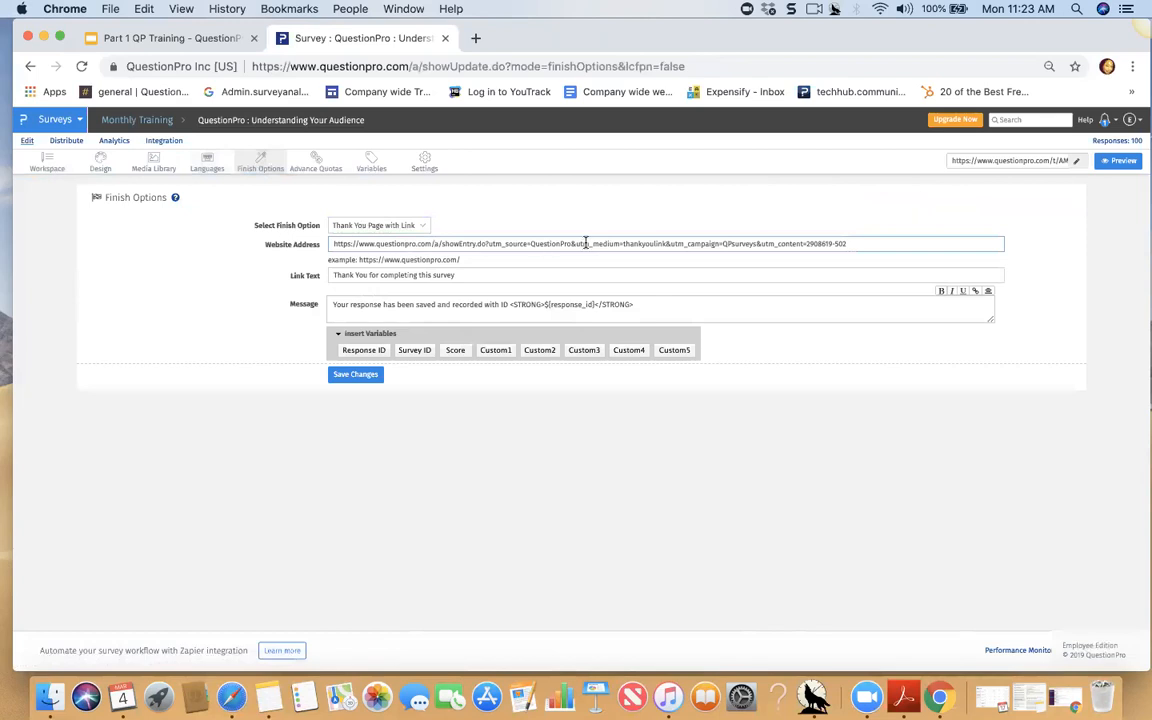
left_click_drag(859, 244, 334, 243)
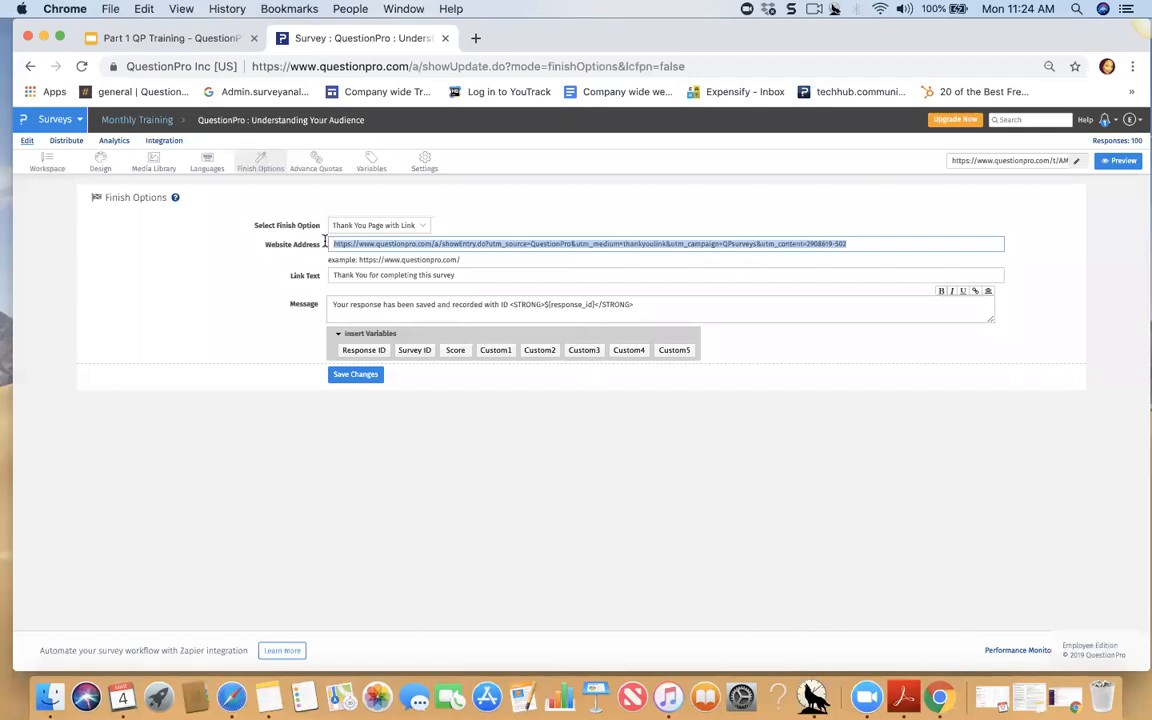
left_click(480, 257)
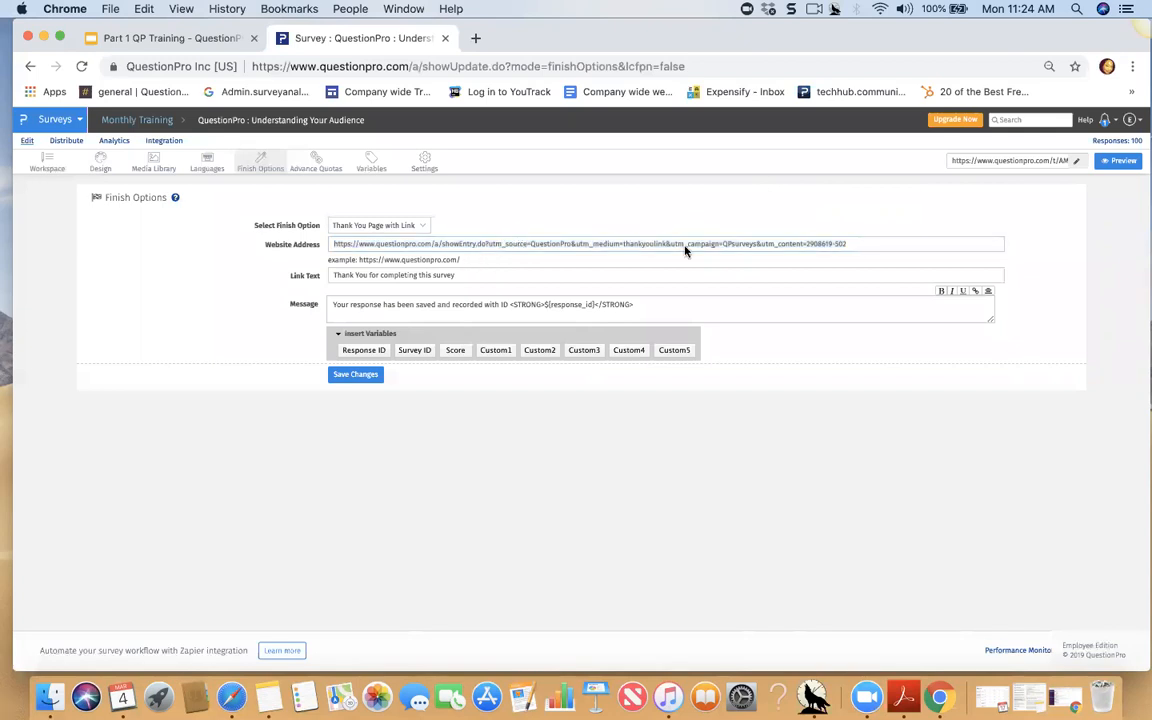
left_click(465, 275)
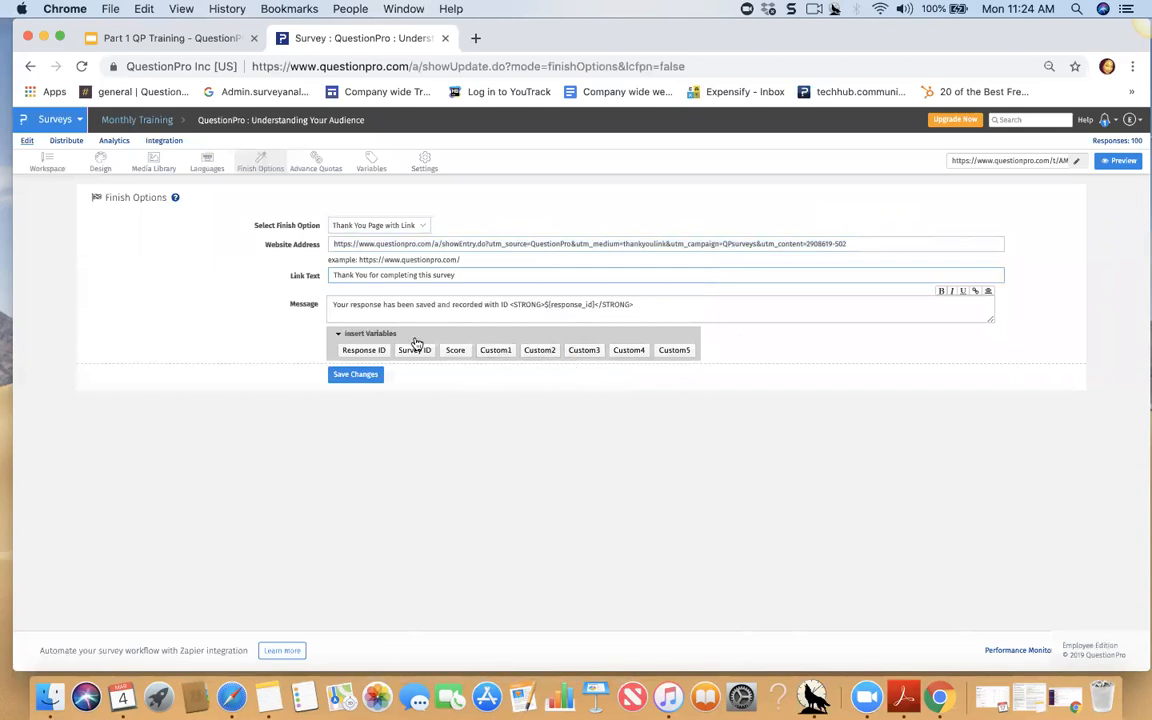
left_click(650, 304)
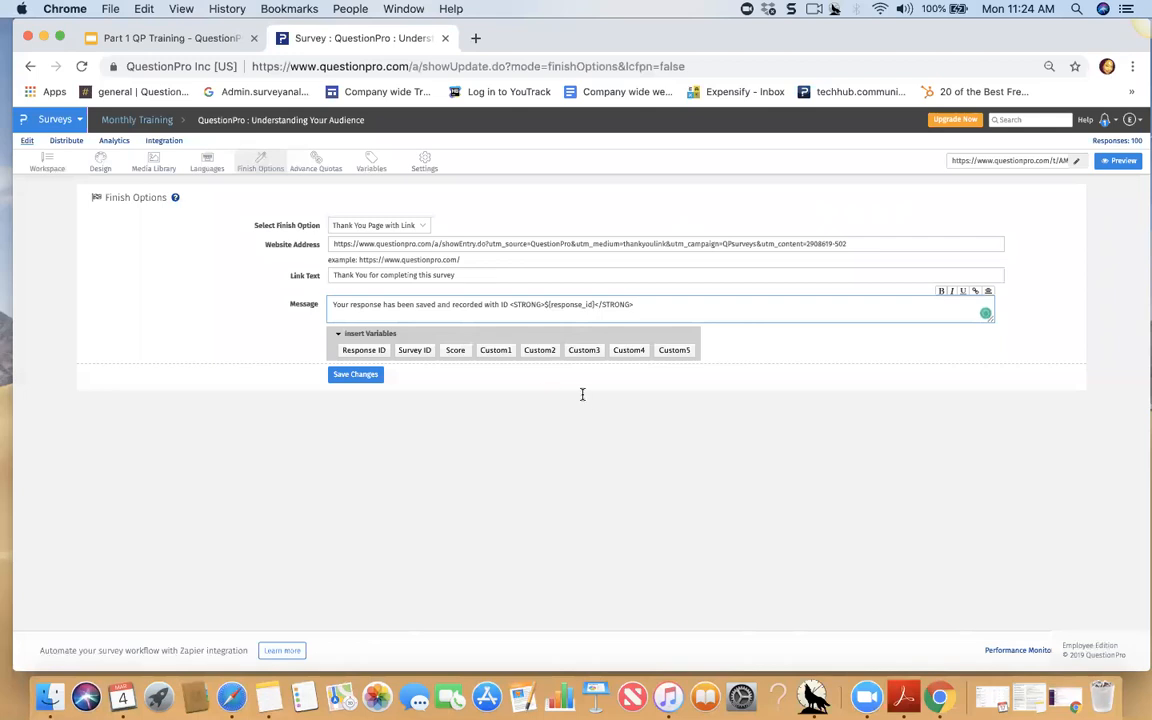
- Review the survey's advance quotas, open a new weighted quota's criteria and close them without saving
left_click(316, 166)
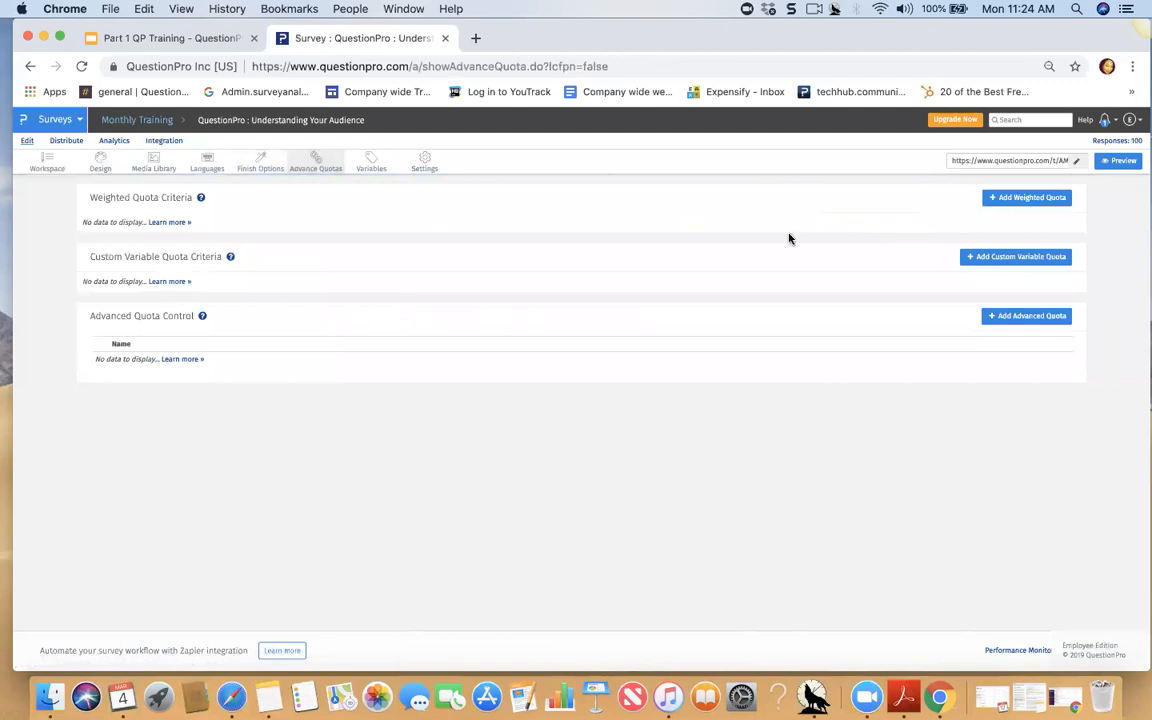
left_click(1032, 200)
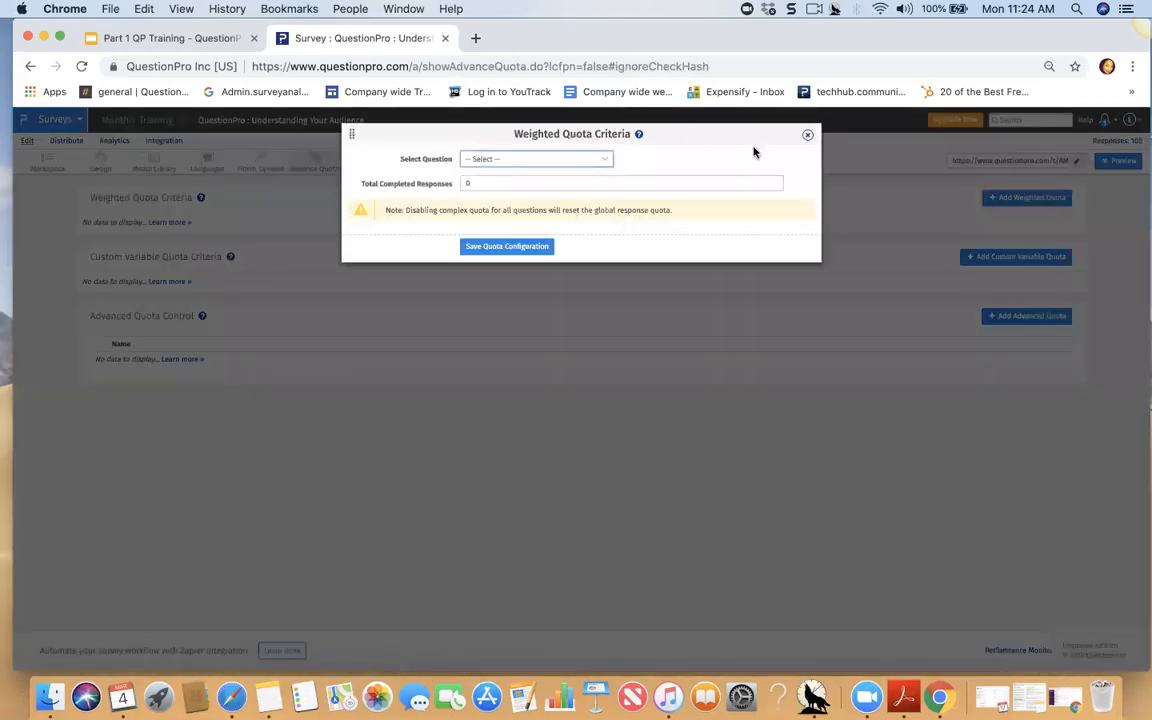
left_click(807, 135)
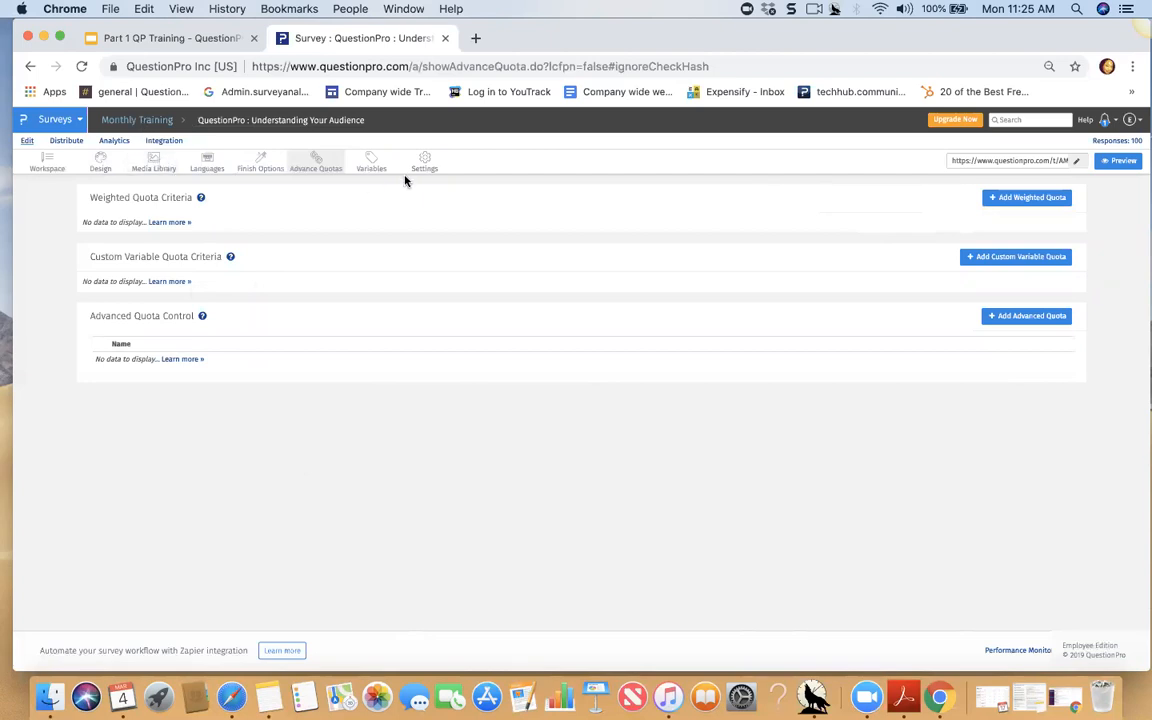
- Start adding a system variable mapping and review the custom variables available for it, without choosing one
left_click(372, 162)
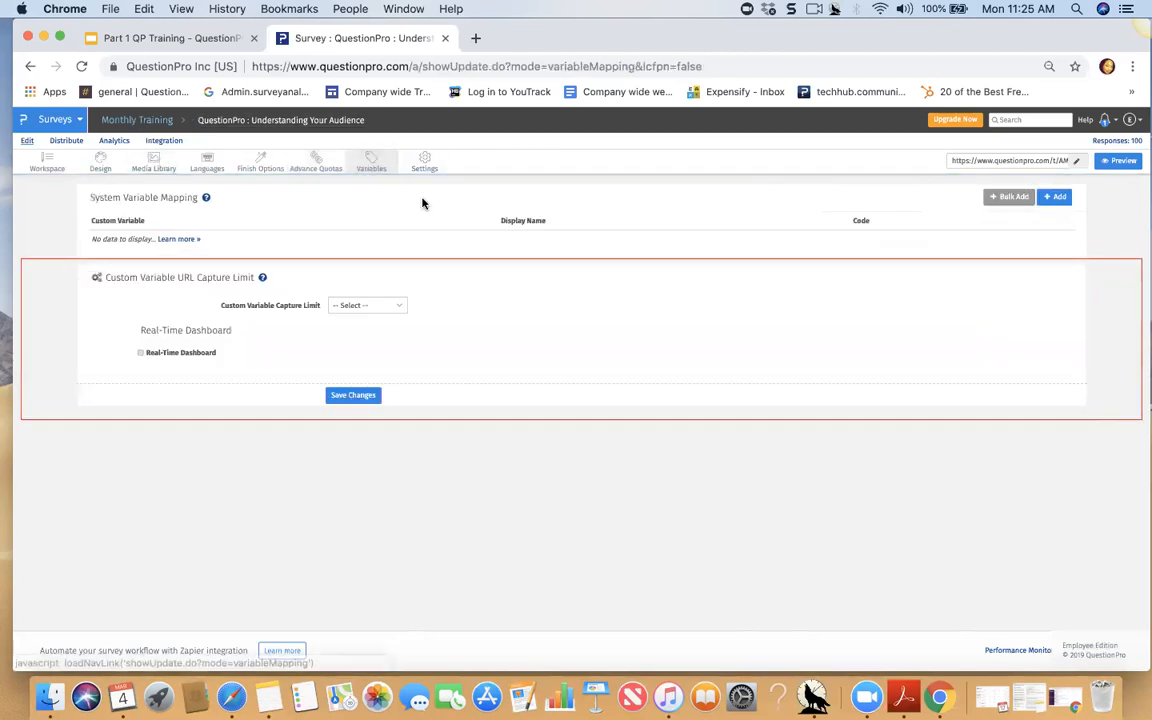
left_click(1055, 196)
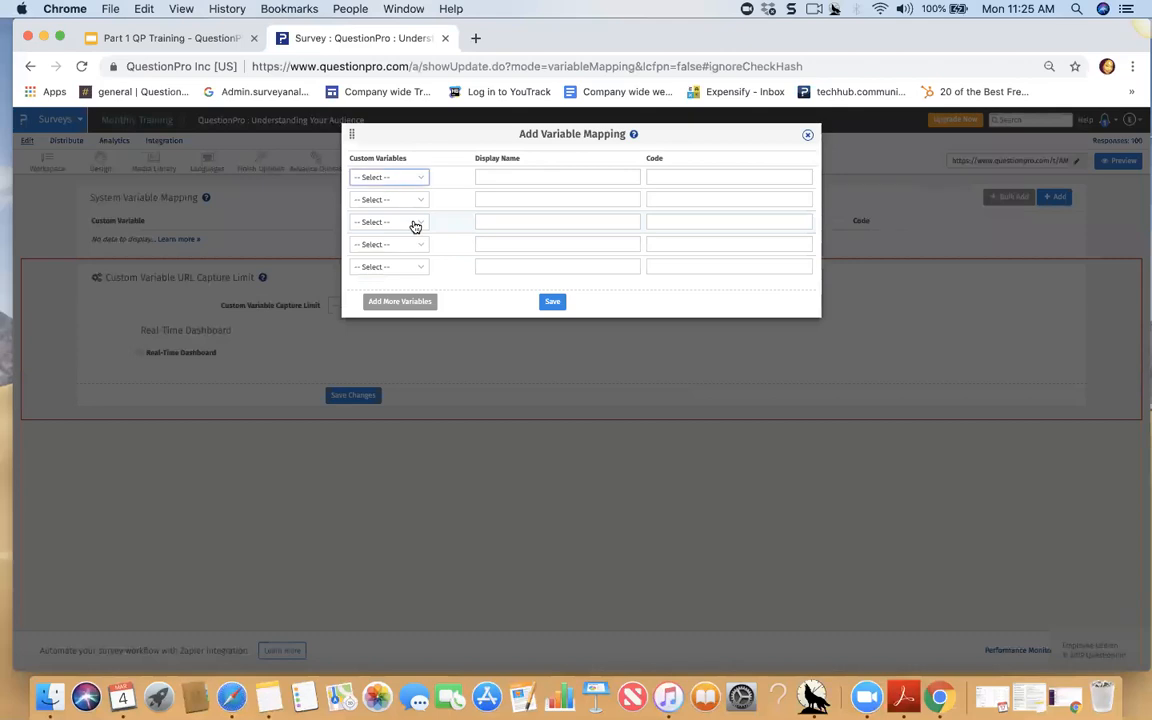
left_click(388, 180)
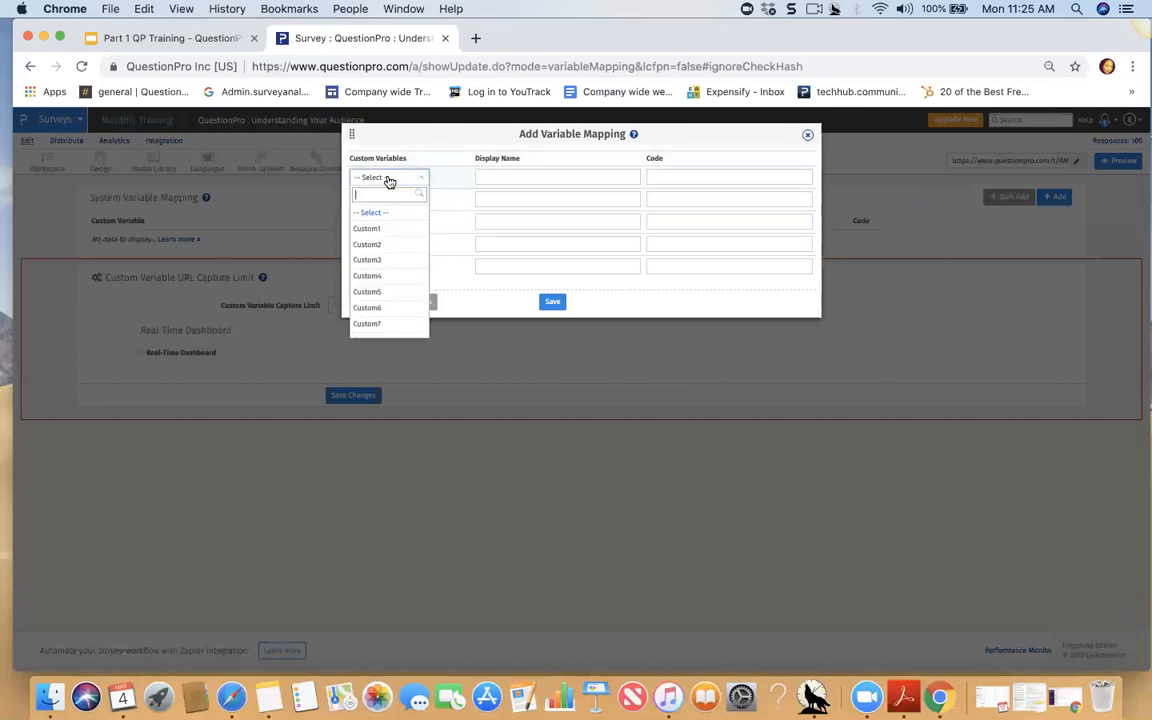
left_click(443, 156)
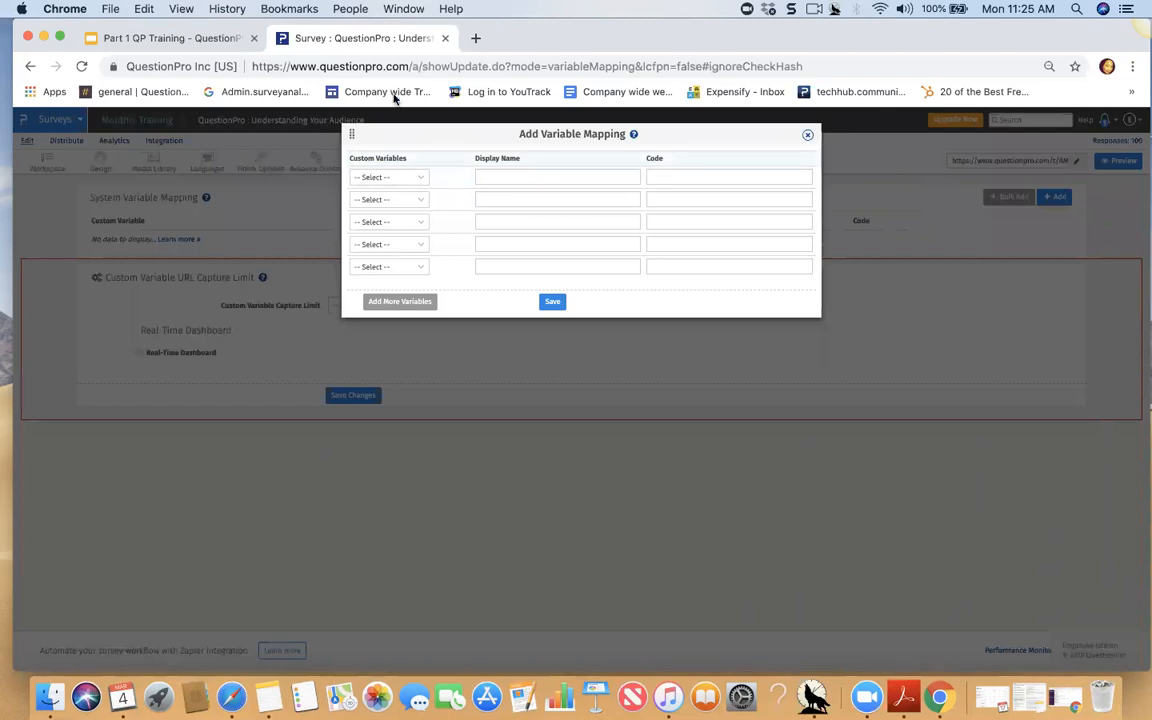
- Fill in a Custom1 variable mapping with display name "dadress" and code "address", and discard it without saving
left_click(421, 180)
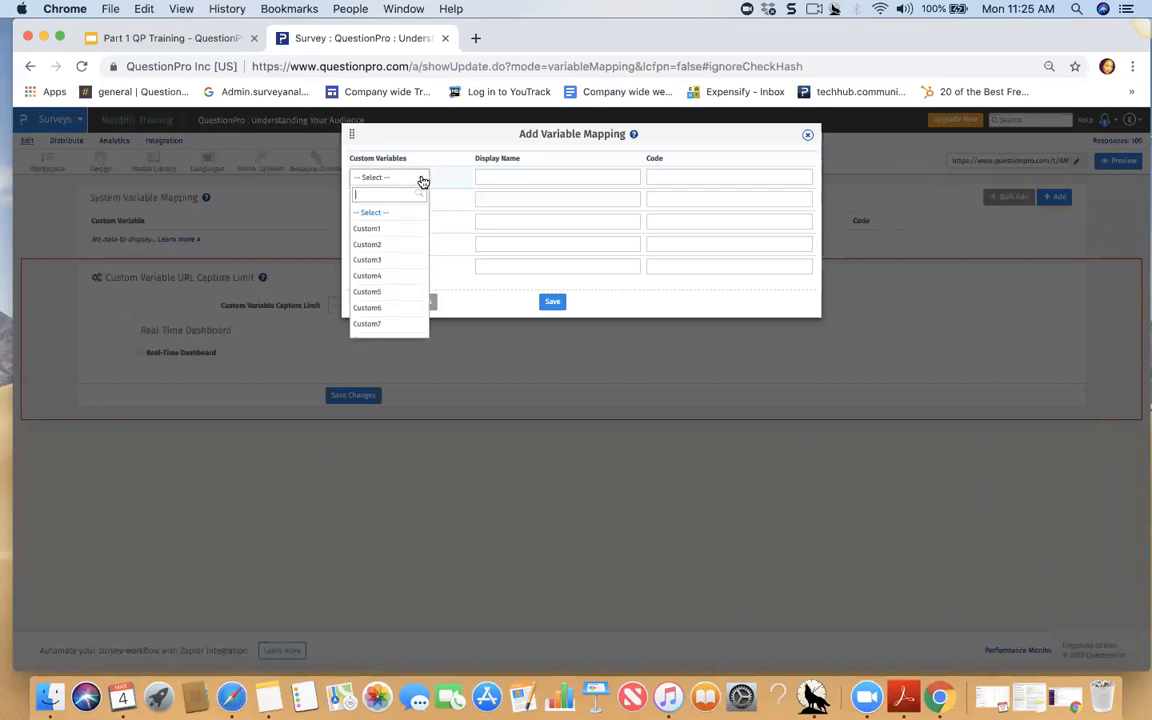
left_click(388, 229)
left_click(526, 175)
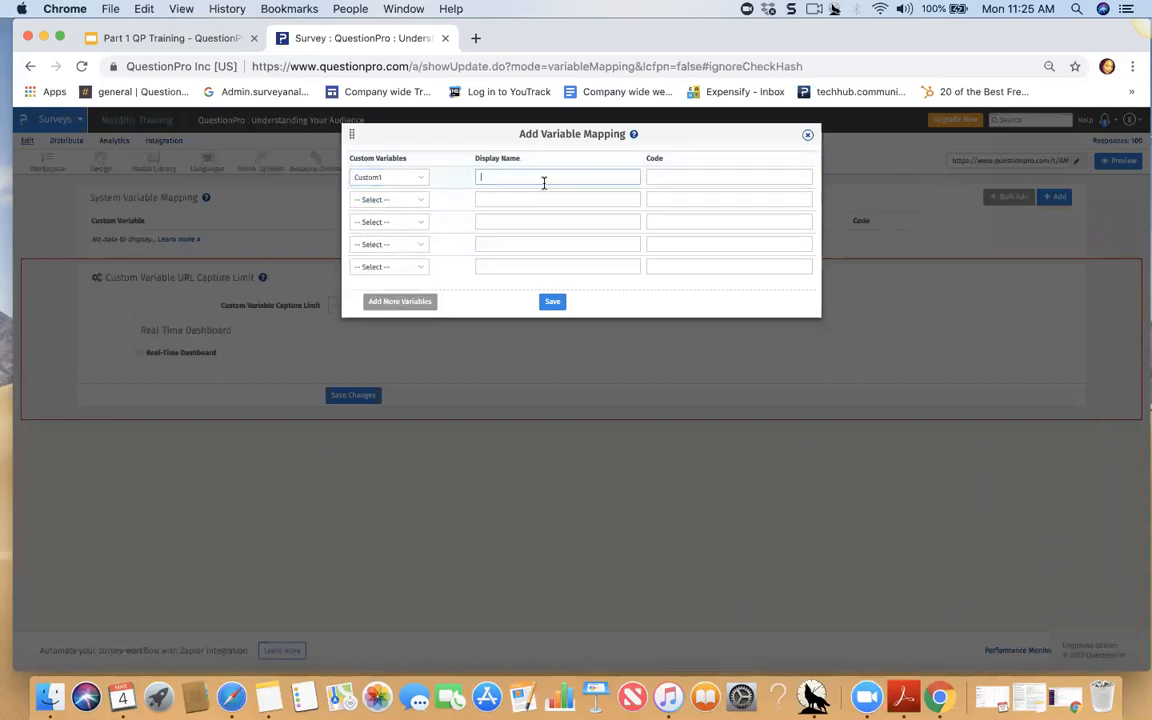
left_click(688, 177)
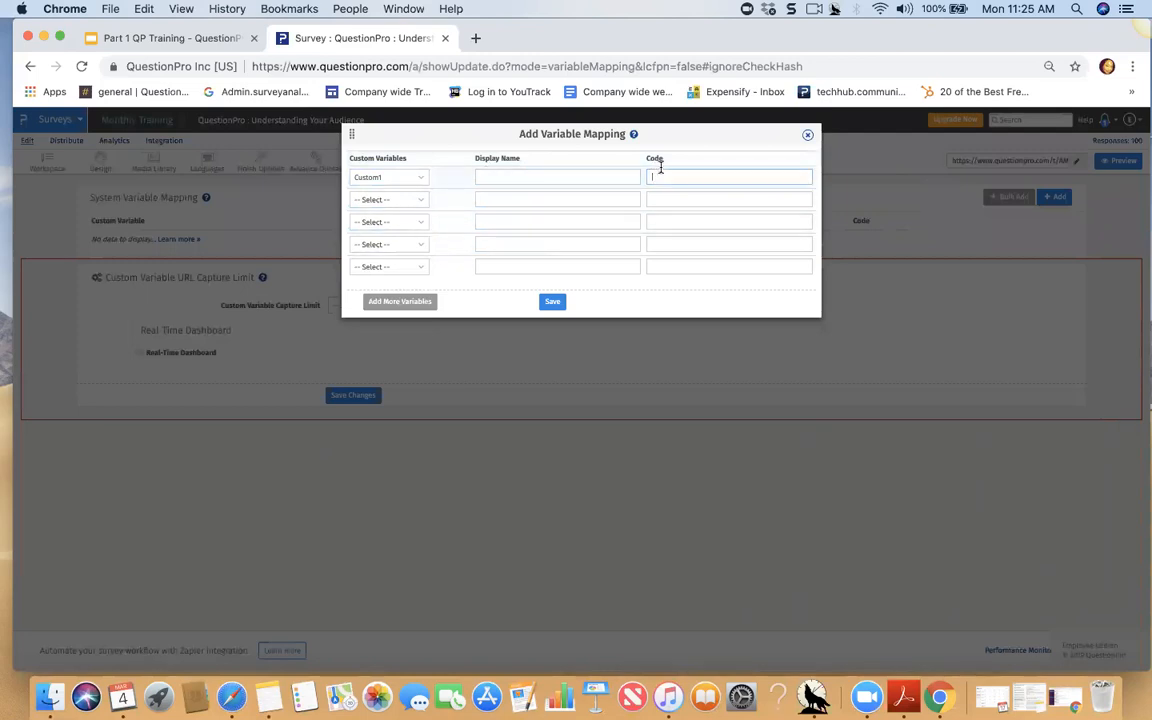
type("address")
left_click(499, 178)
type("adress")
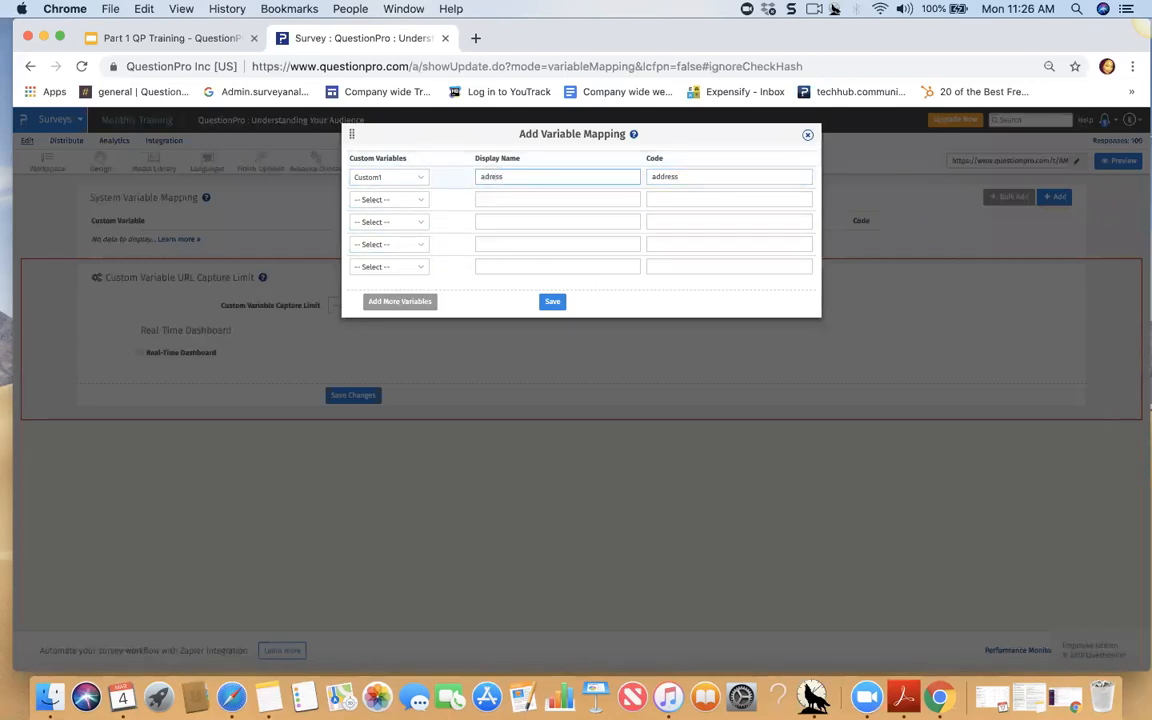
left_click(481, 178)
type("d")
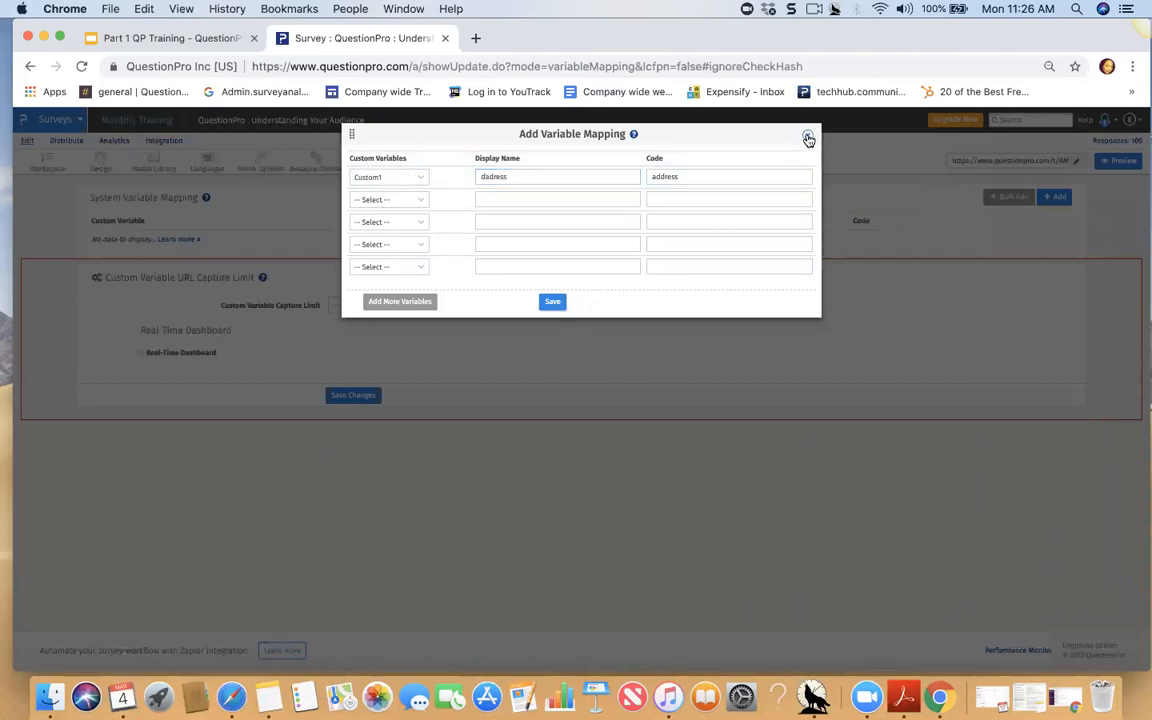
left_click(807, 135)
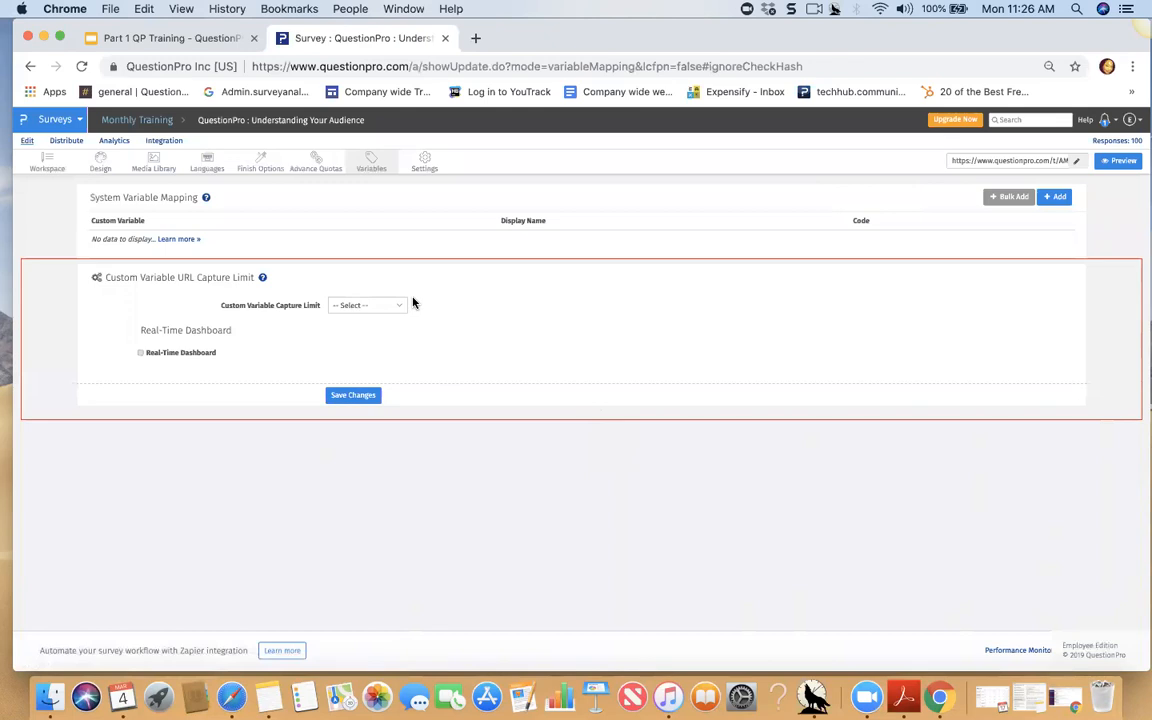
- Open the survey's general settings and examine the Survey Status options without changing the status
left_click(424, 167)
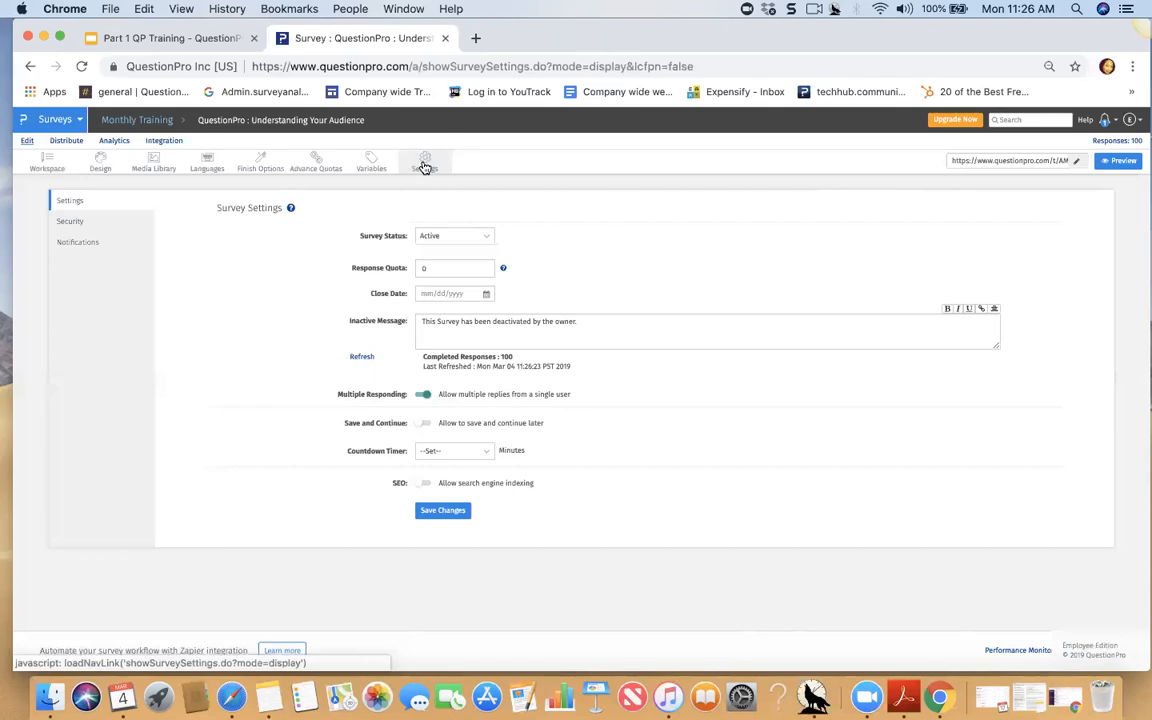
left_click(458, 239)
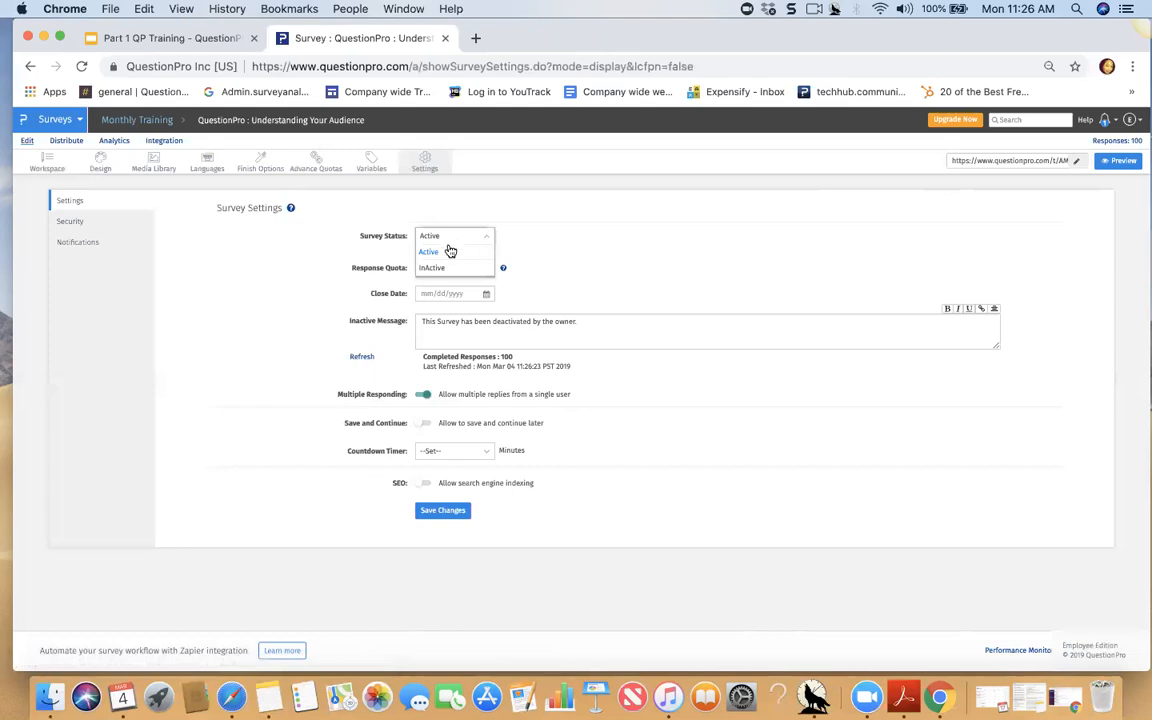
left_click(1030, 162)
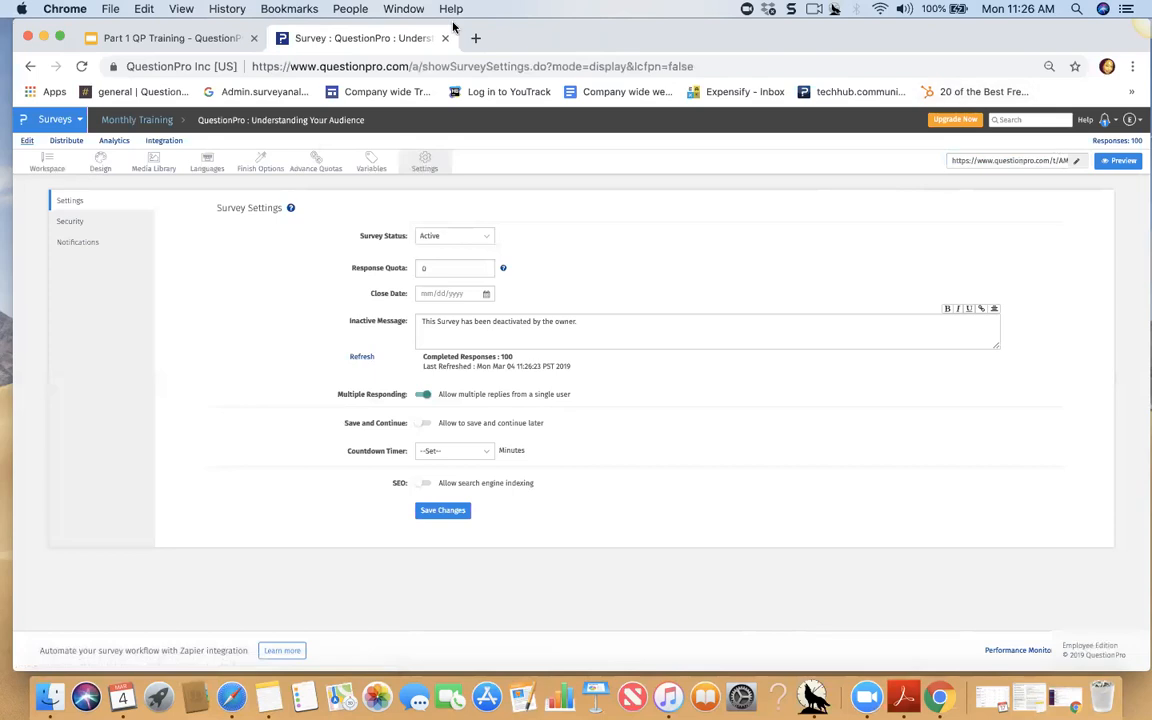
left_click(438, 237)
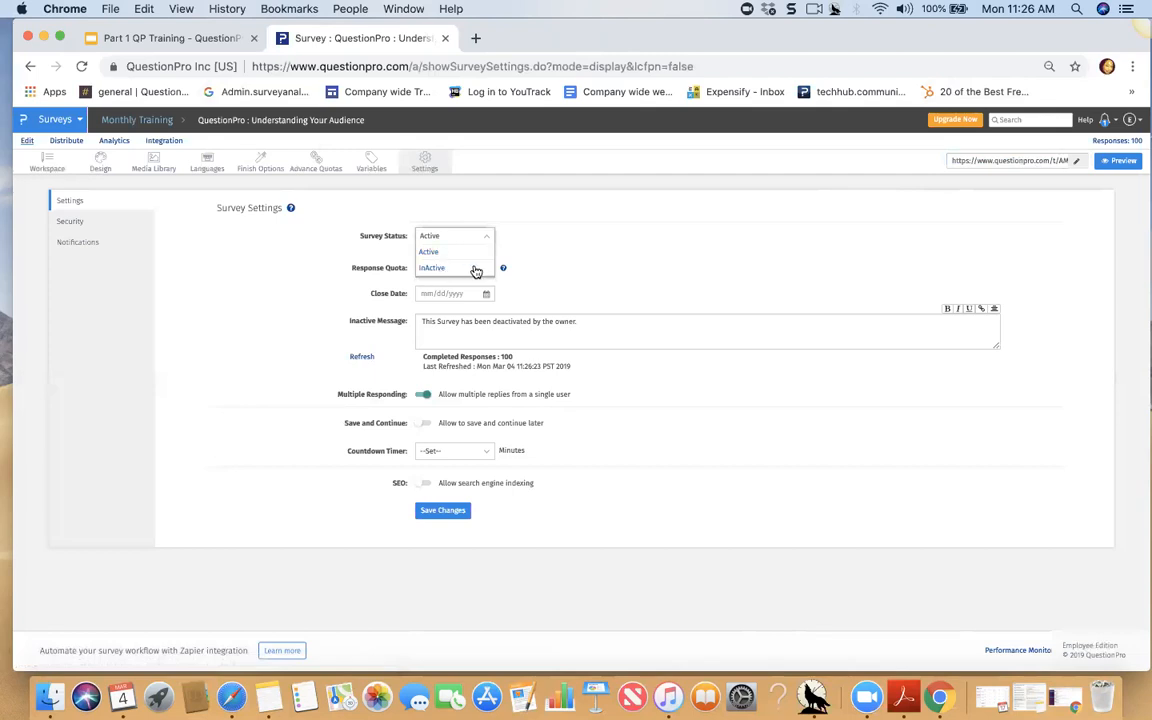
left_click(538, 268)
- Examine the Response Quota, the Close Date calendar and the Inactive Message without changing any of them
left_click(466, 268)
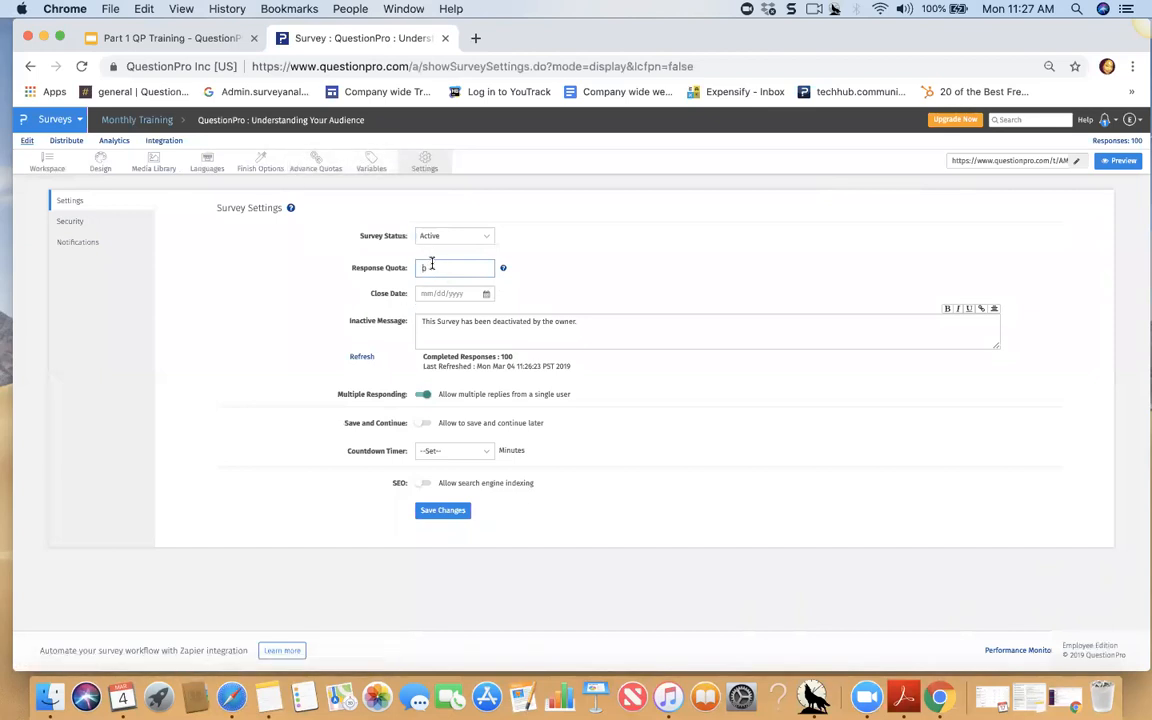
left_click(604, 300)
left_click(444, 293)
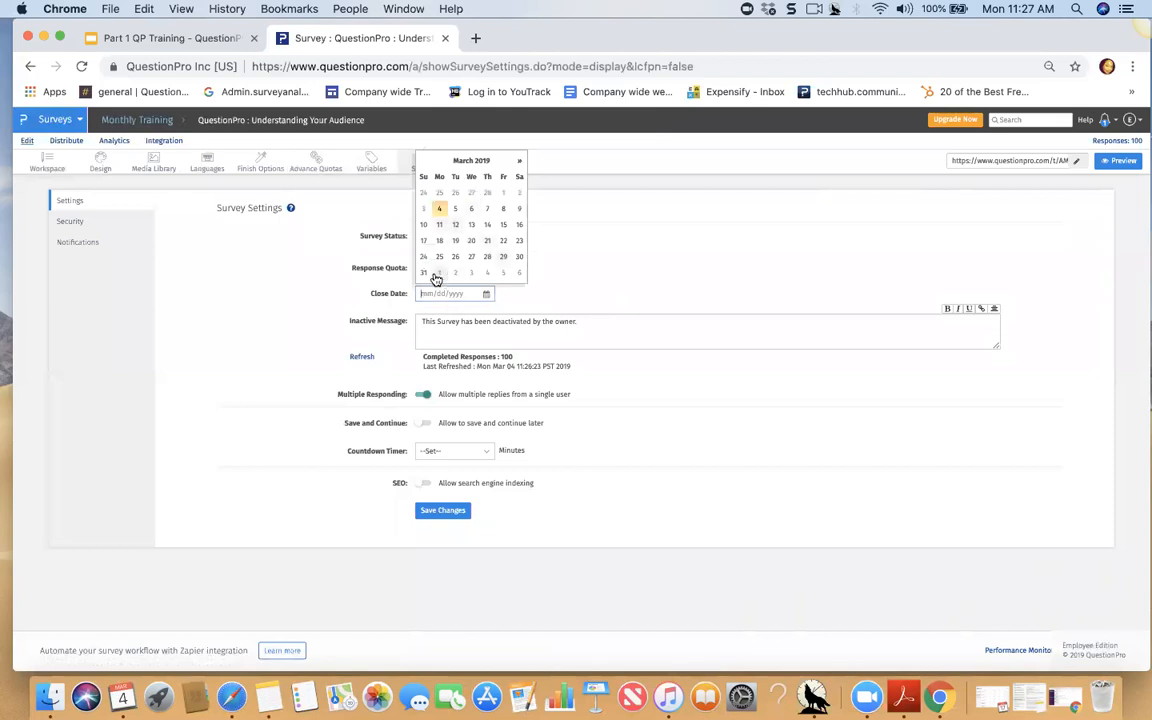
left_click(582, 235)
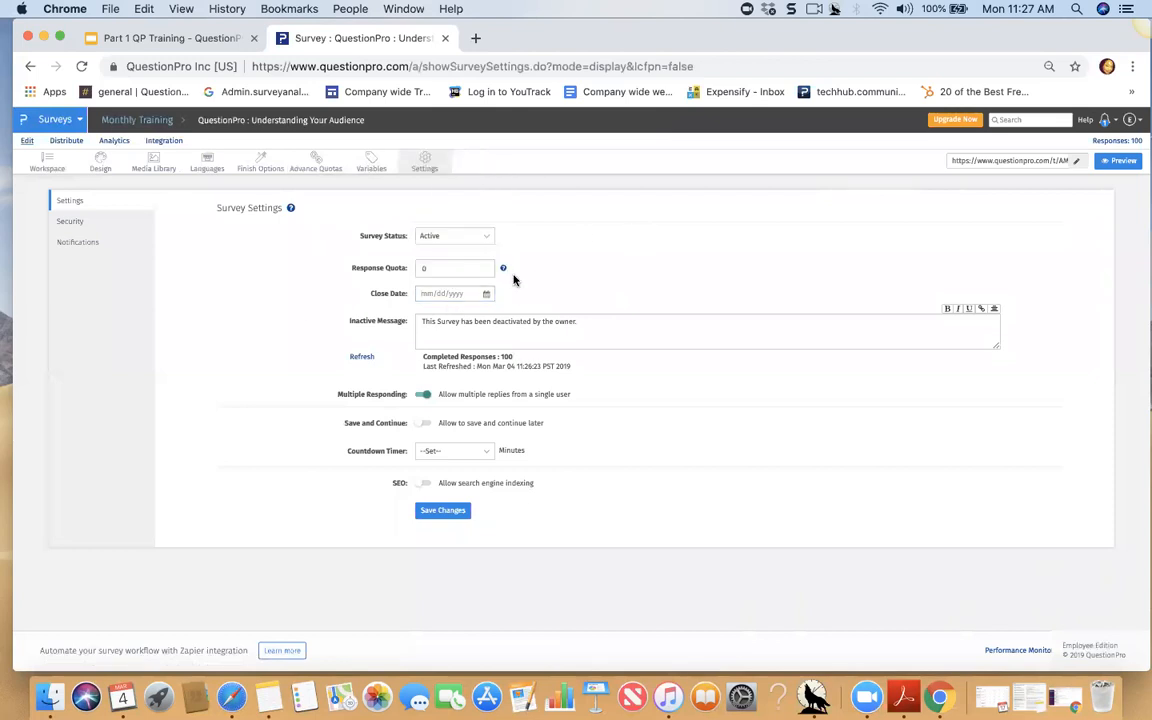
left_click_drag(602, 324, 409, 317)
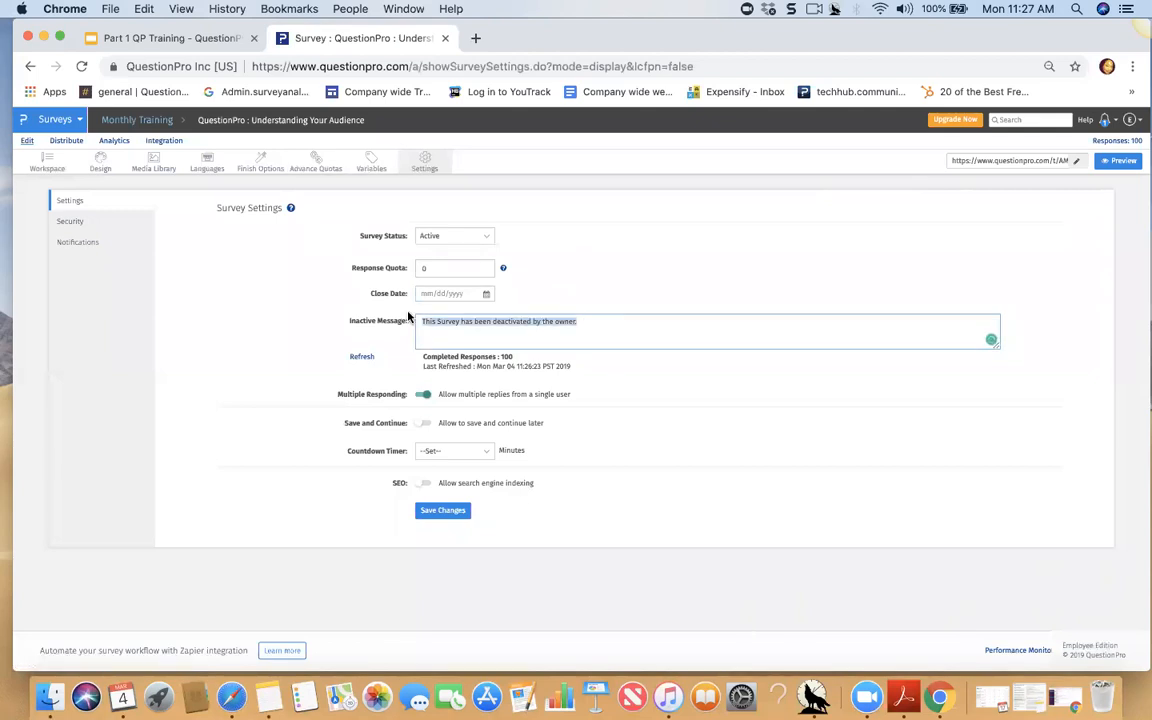
left_click(673, 438)
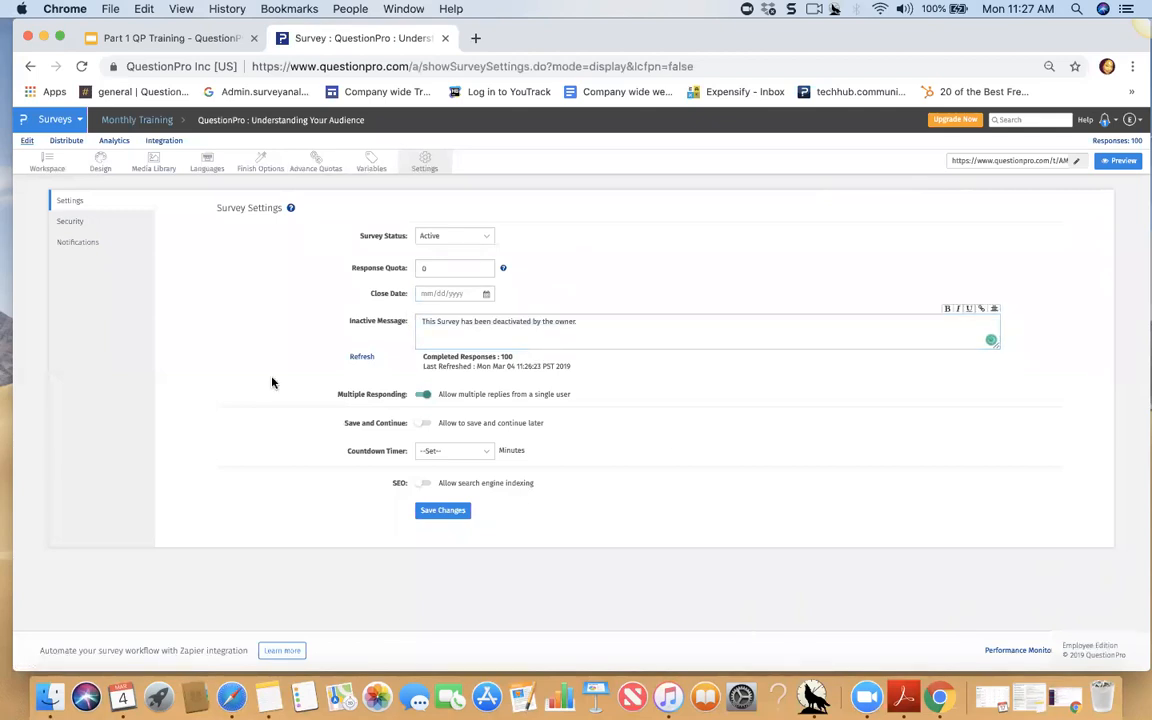
- Toggle Multiple Responding off and back on, and enable Save and Continue for the survey
left_click(424, 395)
left_click(423, 396)
left_click(422, 424)
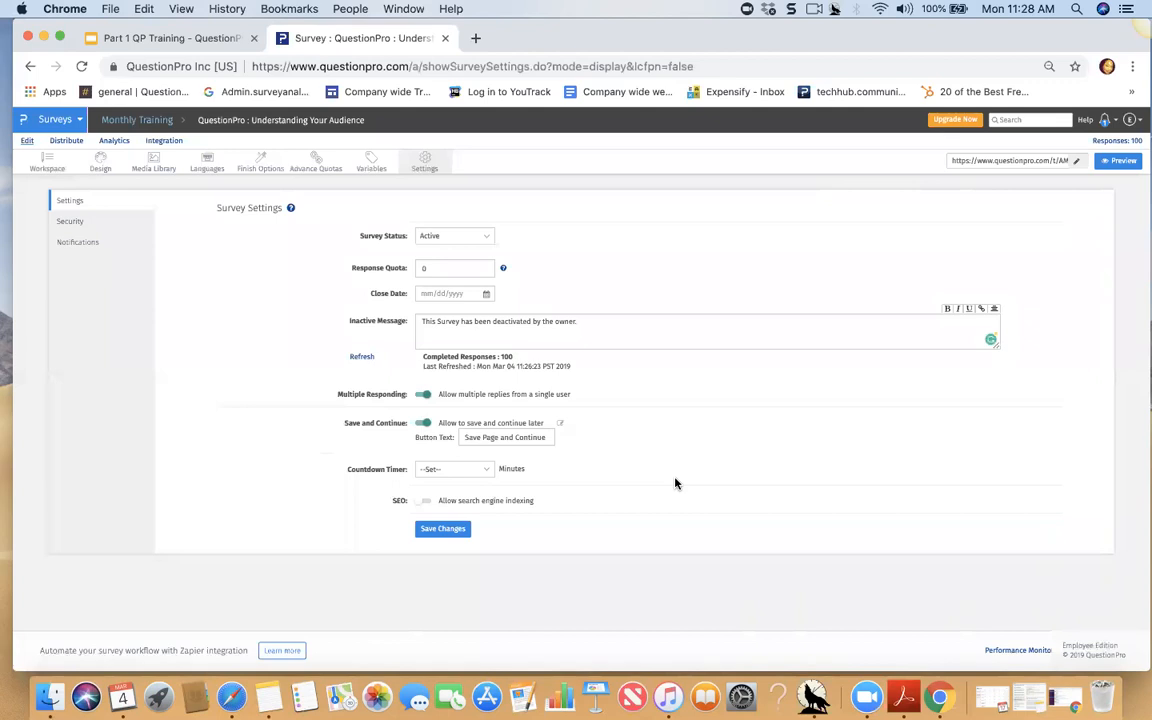
- Review the Countdown Timer's minute options without setting one, and try the search engine indexing switch
left_click(466, 473)
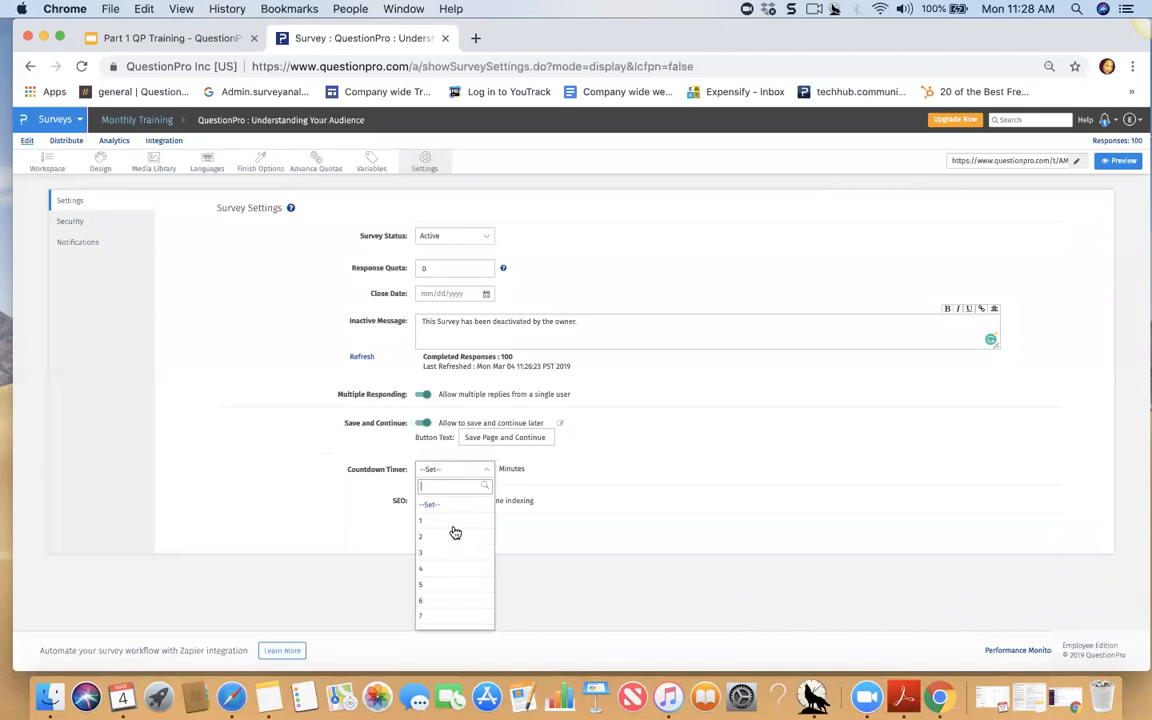
left_click(308, 517)
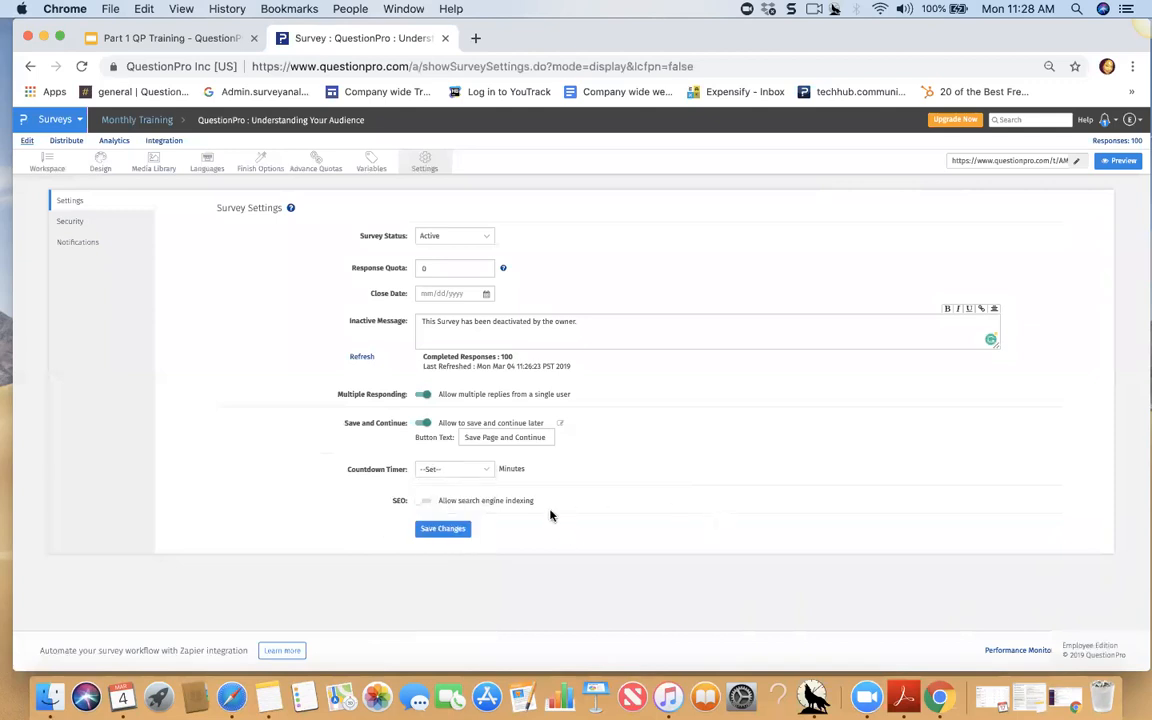
left_click(426, 502)
left_click(423, 503)
left_click(423, 503)
- Open the survey's security settings and examine the Survey Password field of Global Password Protect authentication
left_click(99, 228)
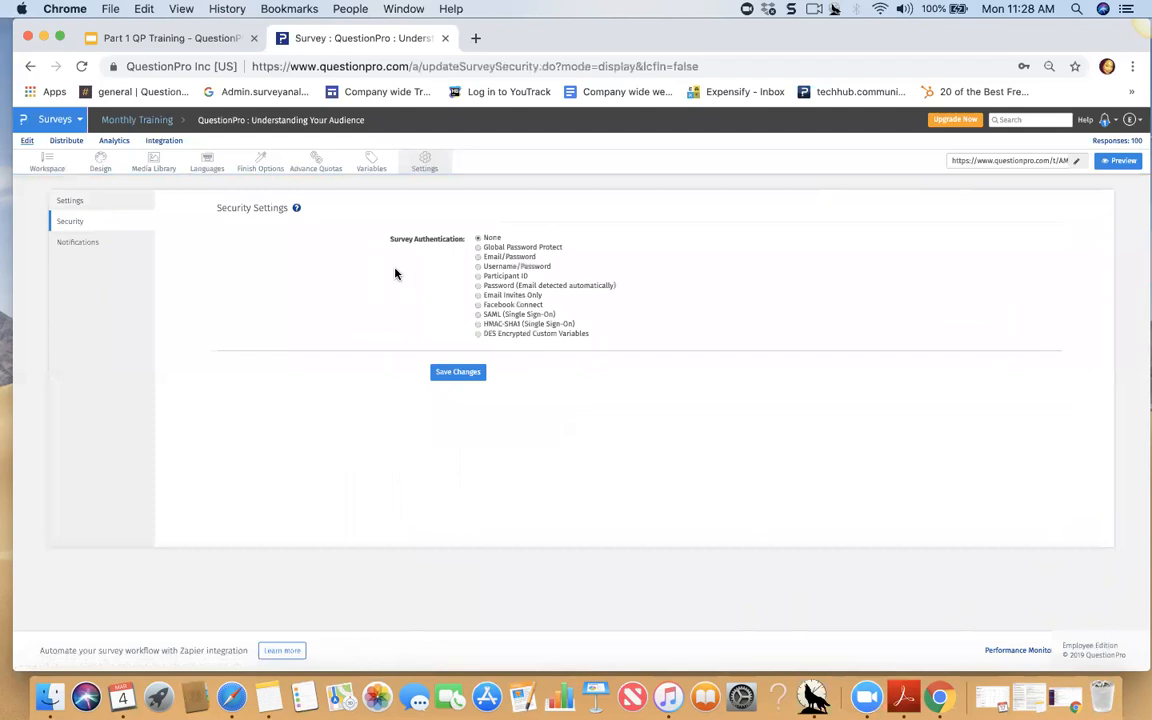
left_click(500, 249)
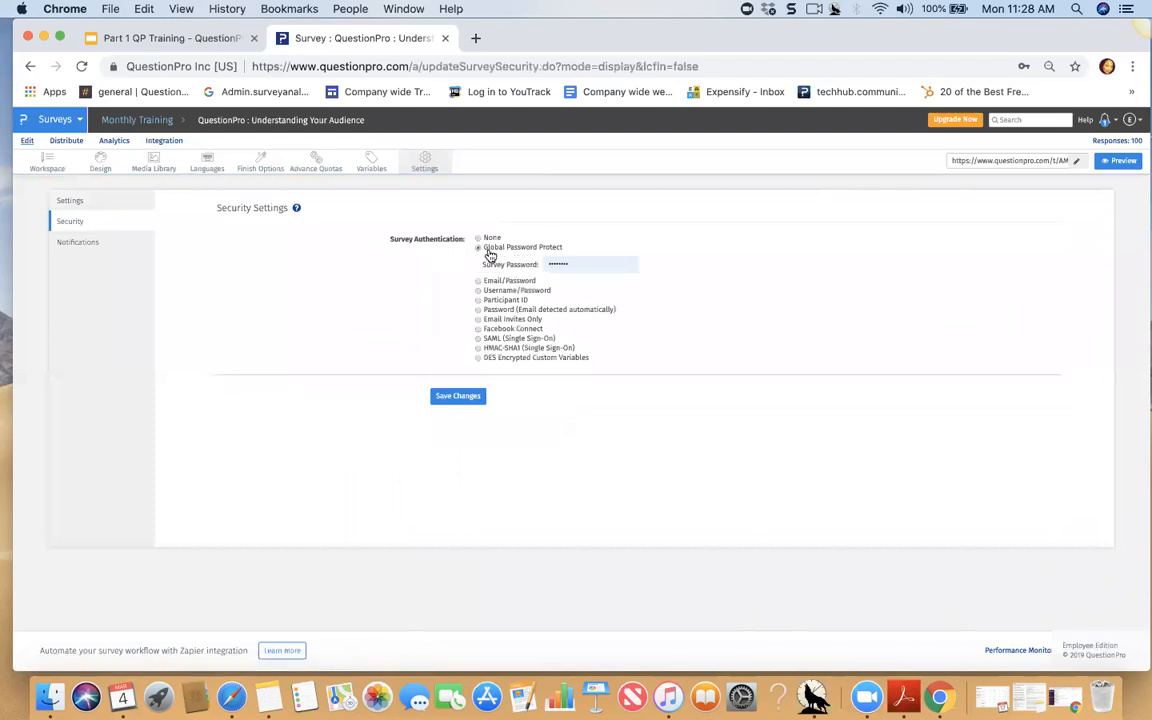
left_click(587, 264)
left_click(671, 242)
- Examine the Email/Password authentication's Email Address, Password, Invalid Credentials and email list fields without filling them in
left_click(493, 282)
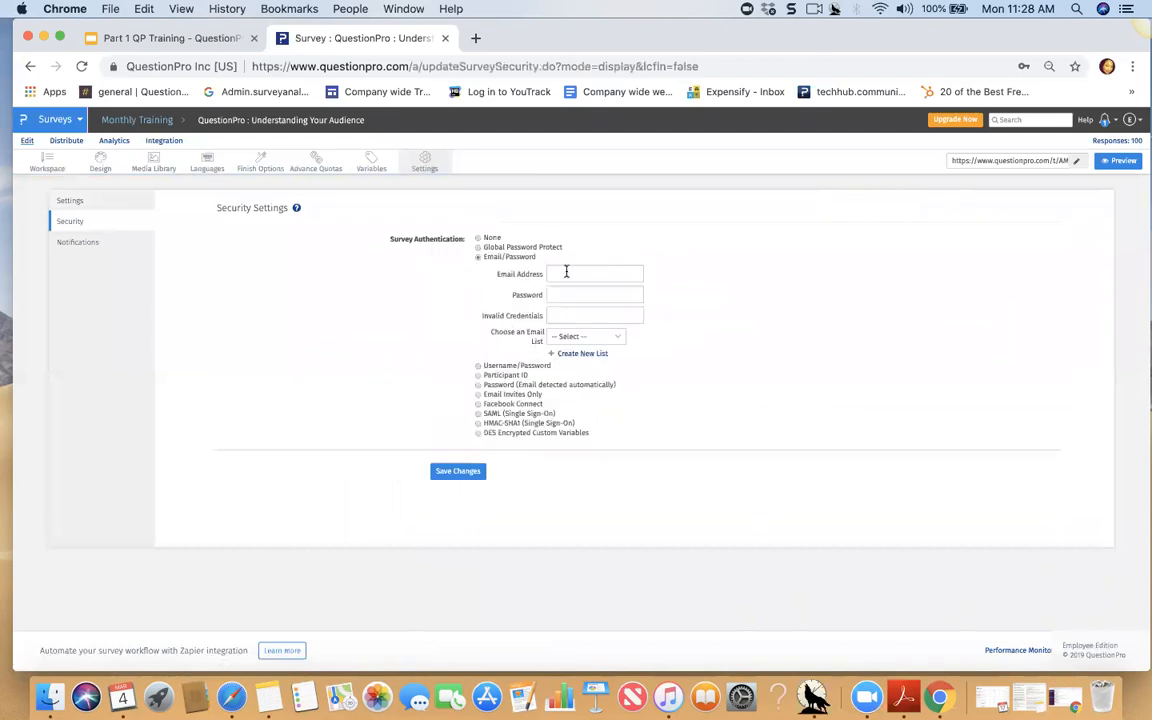
left_click(566, 272)
left_click(640, 260)
left_click(568, 295)
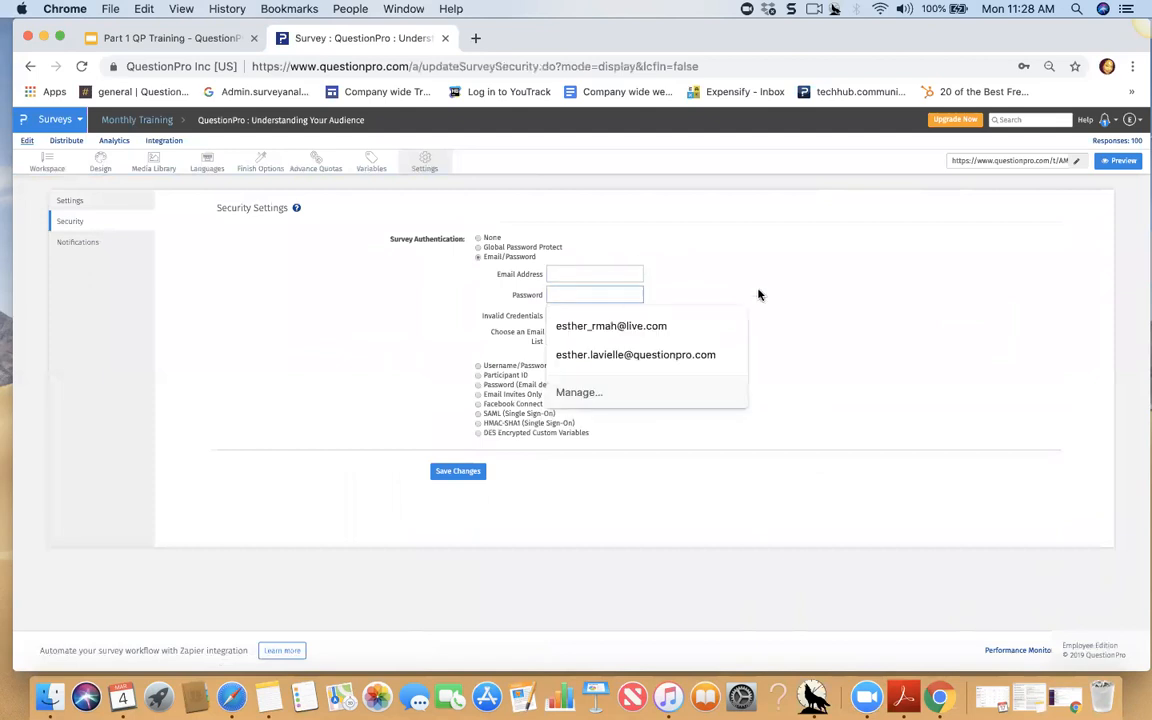
left_click(759, 295)
left_click(592, 316)
left_click(743, 301)
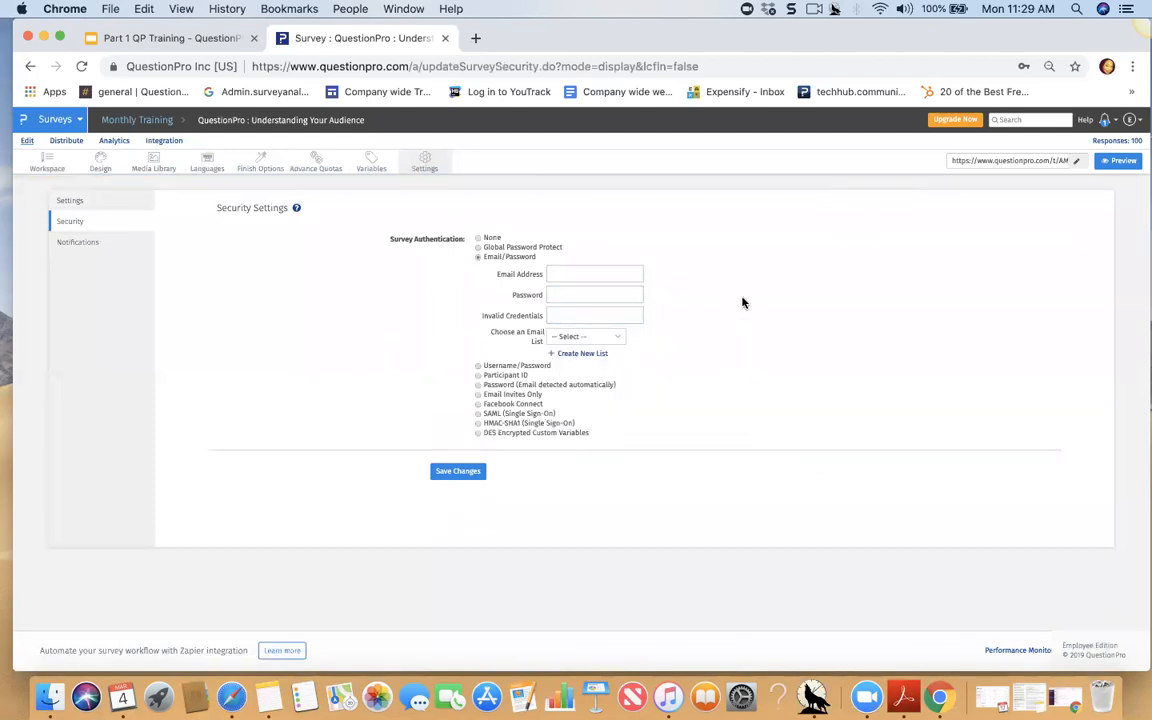
left_click(590, 341)
left_click(682, 308)
- Compare the fields of Username/Password authentication with the Unique Key and Invalid Key fields of Participant ID authentication
left_click(480, 365)
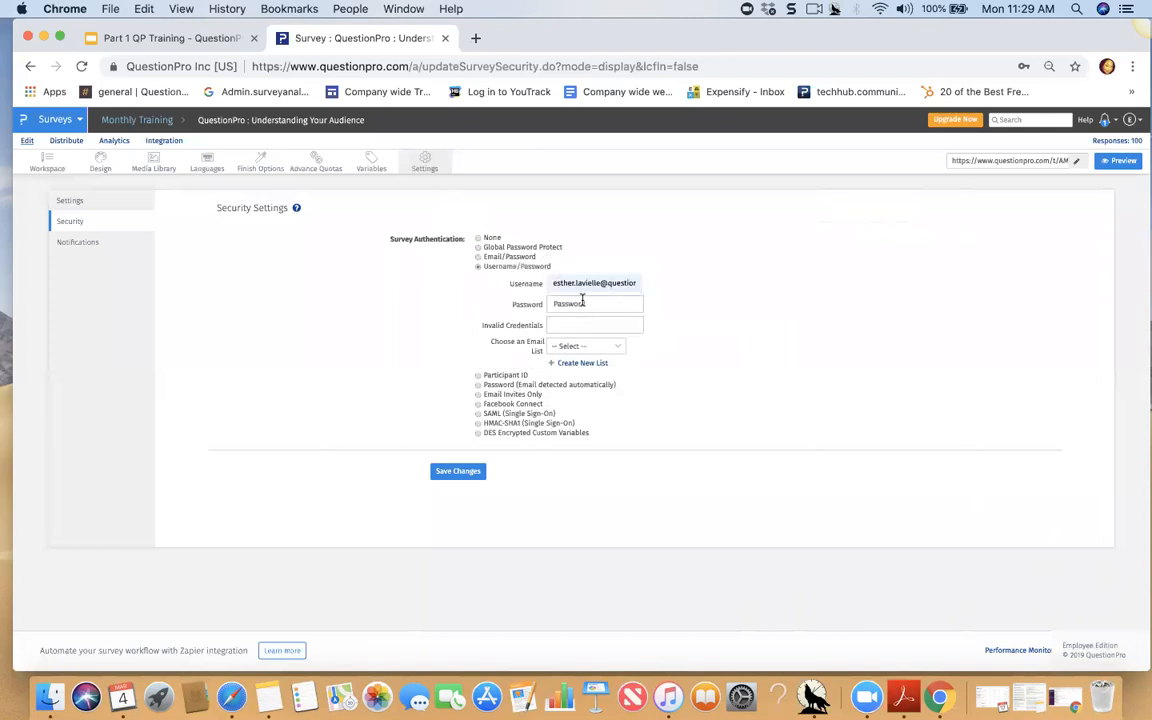
left_click(487, 377)
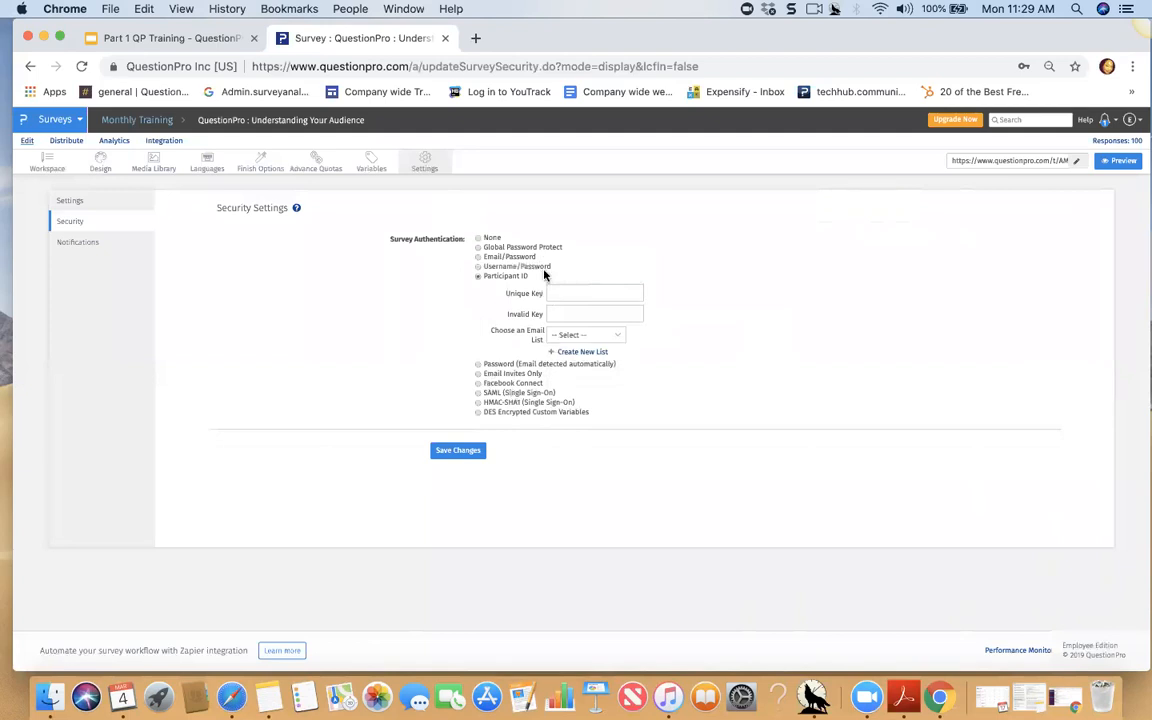
left_click(573, 292)
left_click(573, 314)
left_click(701, 368)
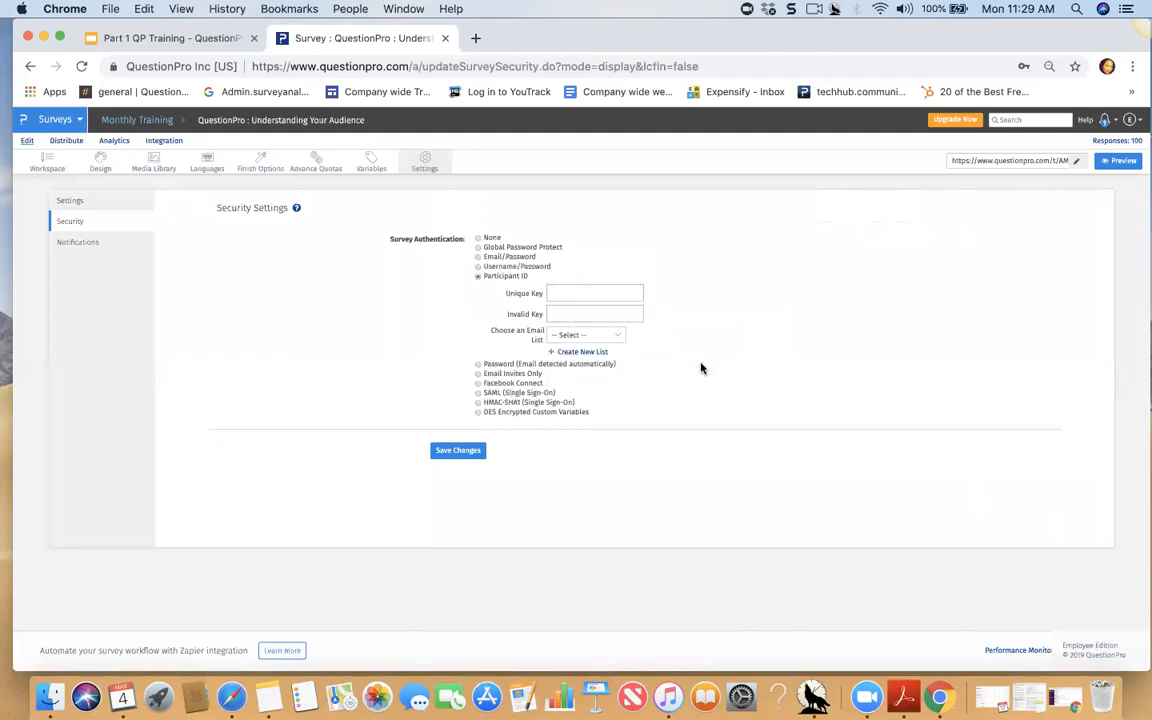
- Examine the email list choices of Password (Email detected automatically) authentication, and the Email Invites Only and Facebook Connect options
left_click(484, 364)
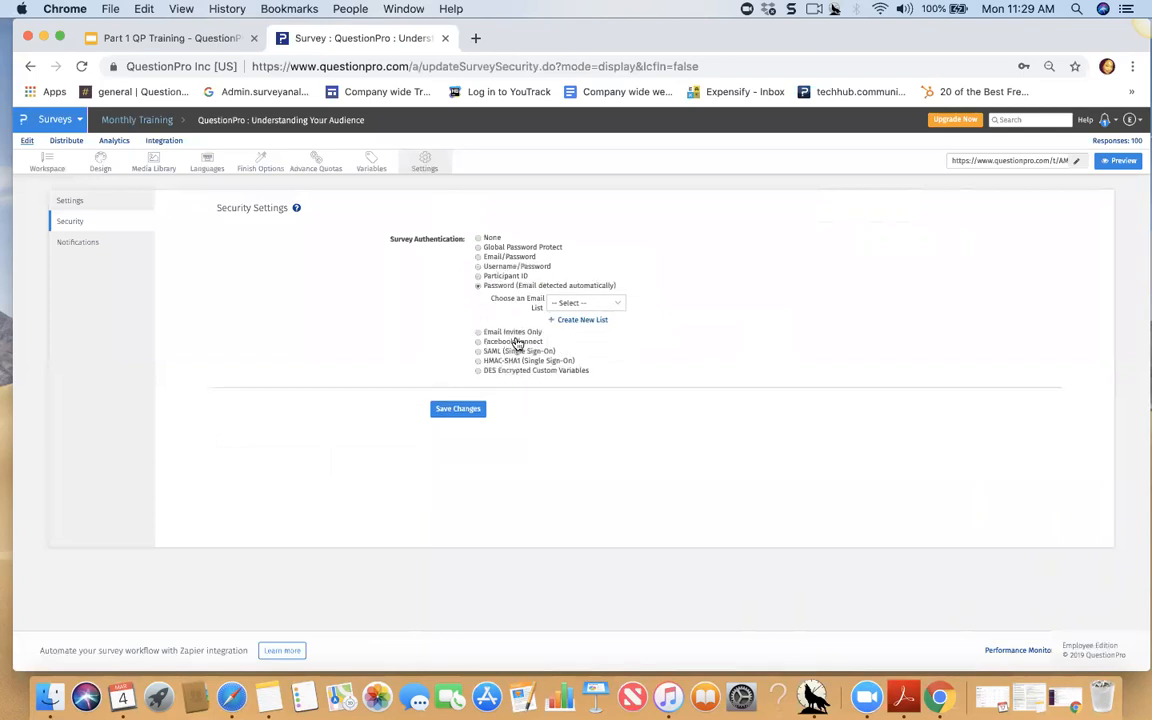
left_click(570, 311)
left_click(707, 321)
left_click(577, 305)
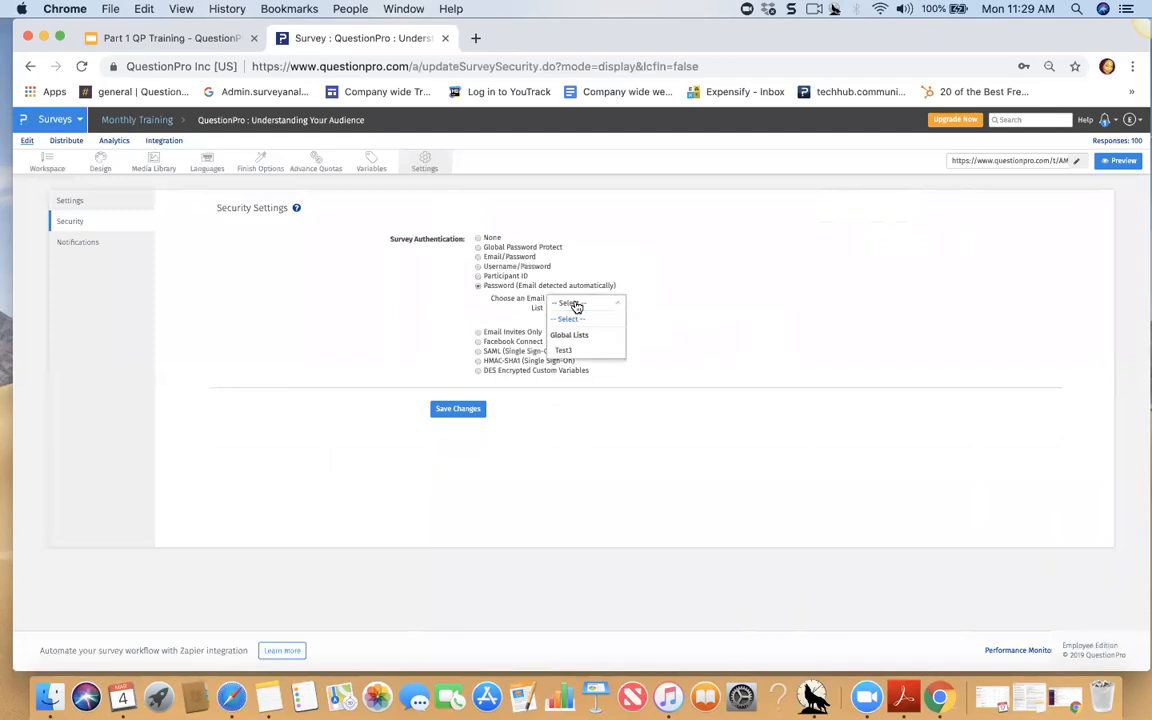
left_click(671, 324)
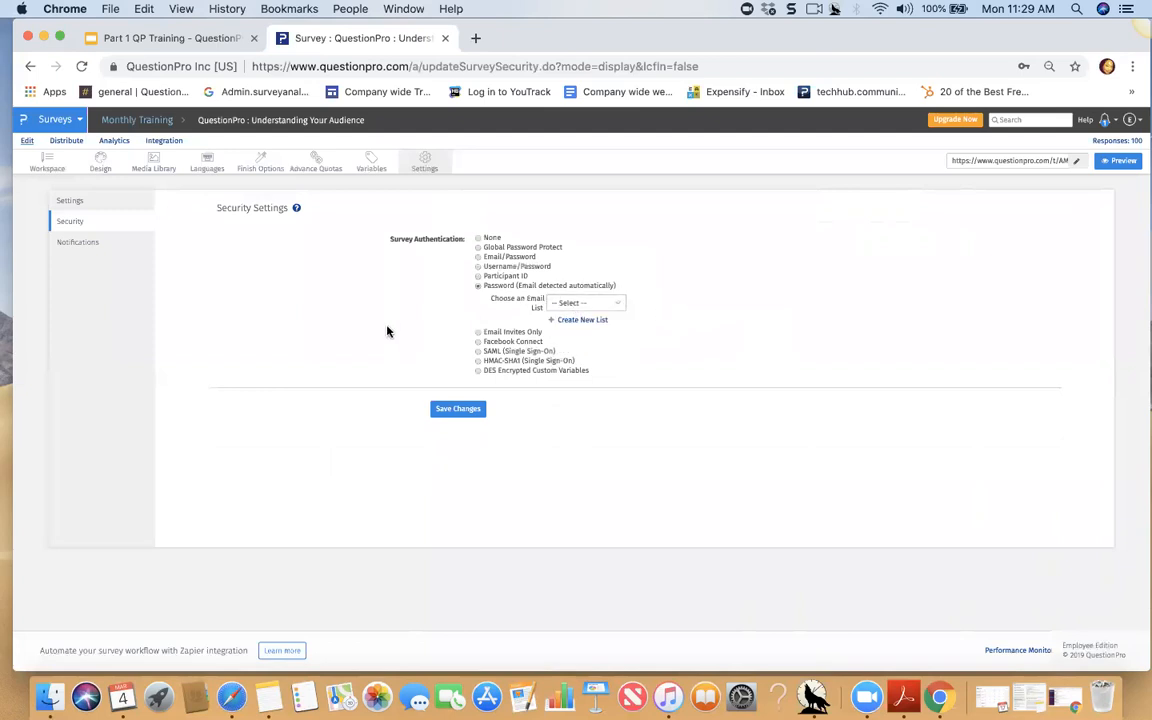
left_click(505, 332)
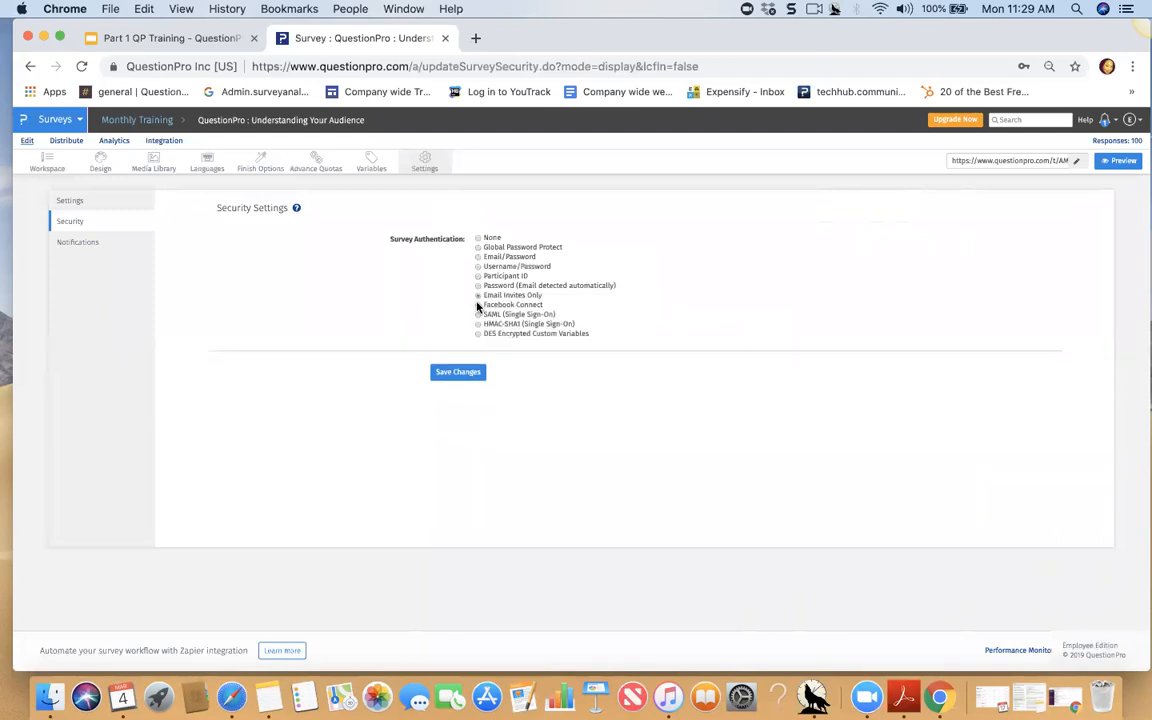
left_click(478, 305)
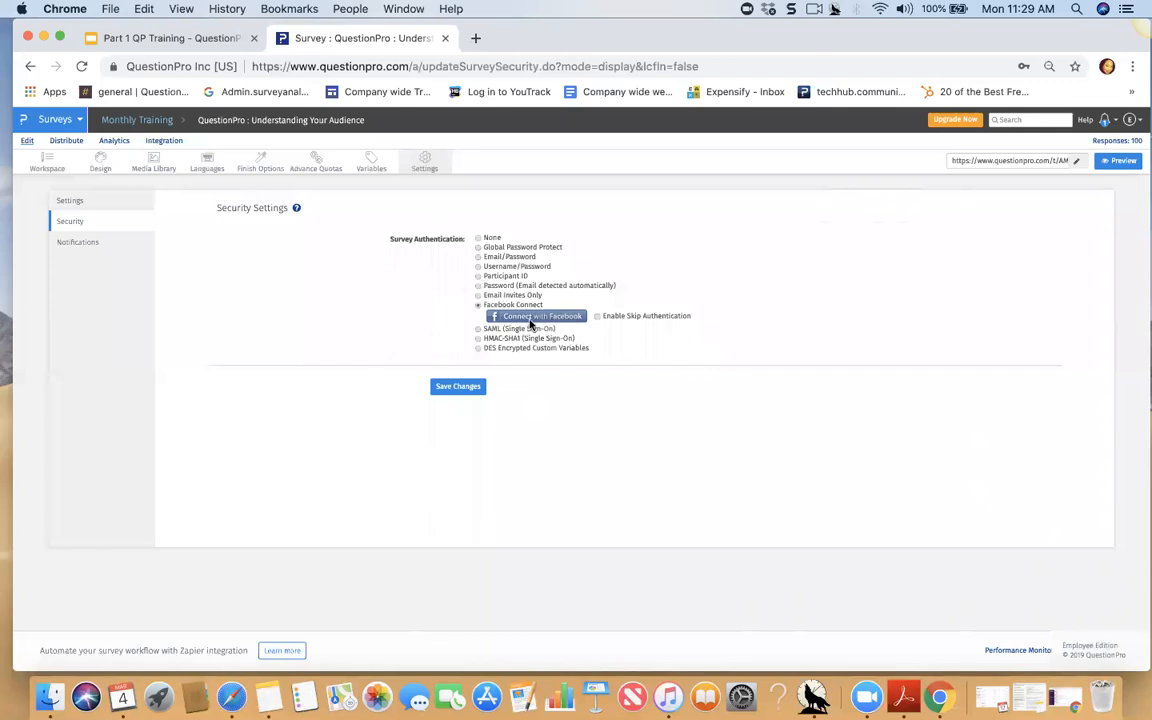
- Try to save SAML (Single Sign-On) as the survey authentication without an issuer, and set the authentication back to None
left_click(489, 329)
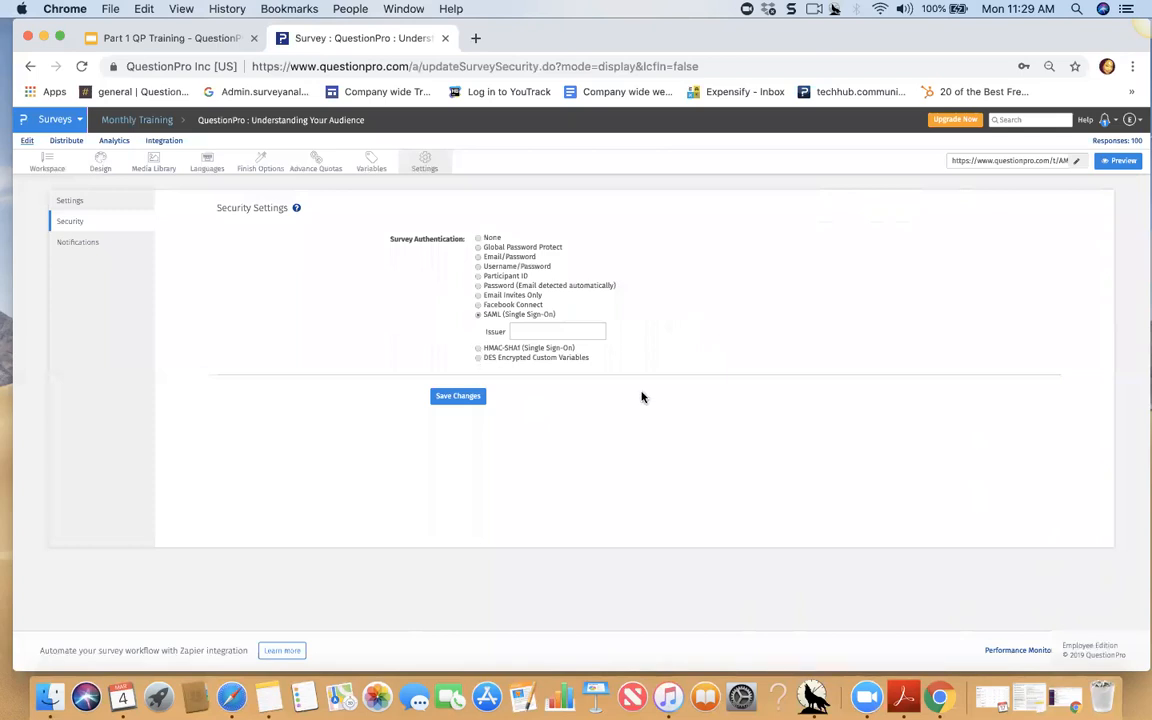
left_click(443, 399)
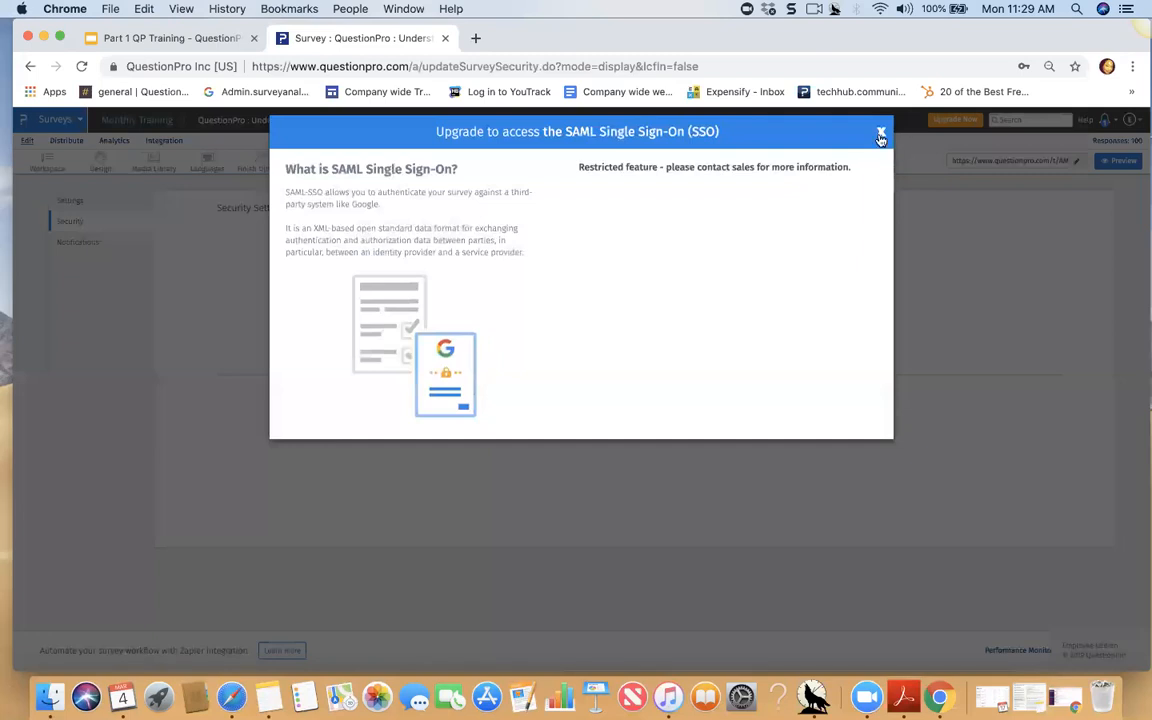
left_click(883, 130)
left_click(478, 238)
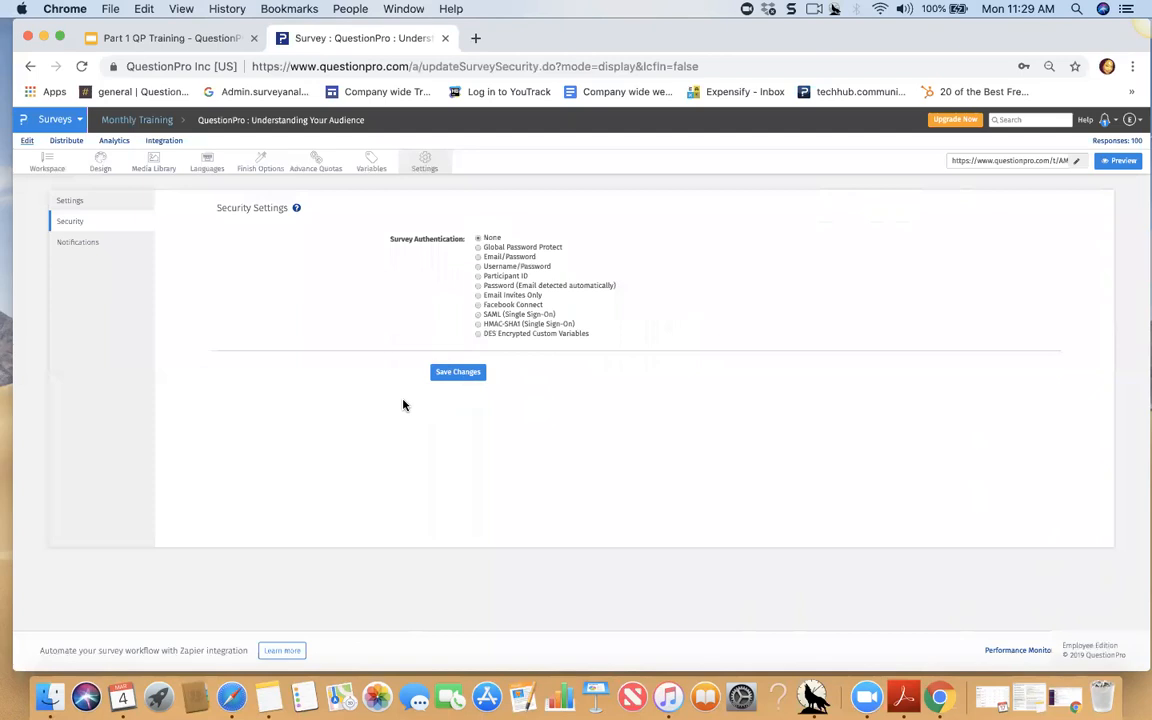
- Turn on the survey's Thank You Email and Admin Confirmation Email notifications
left_click(72, 243)
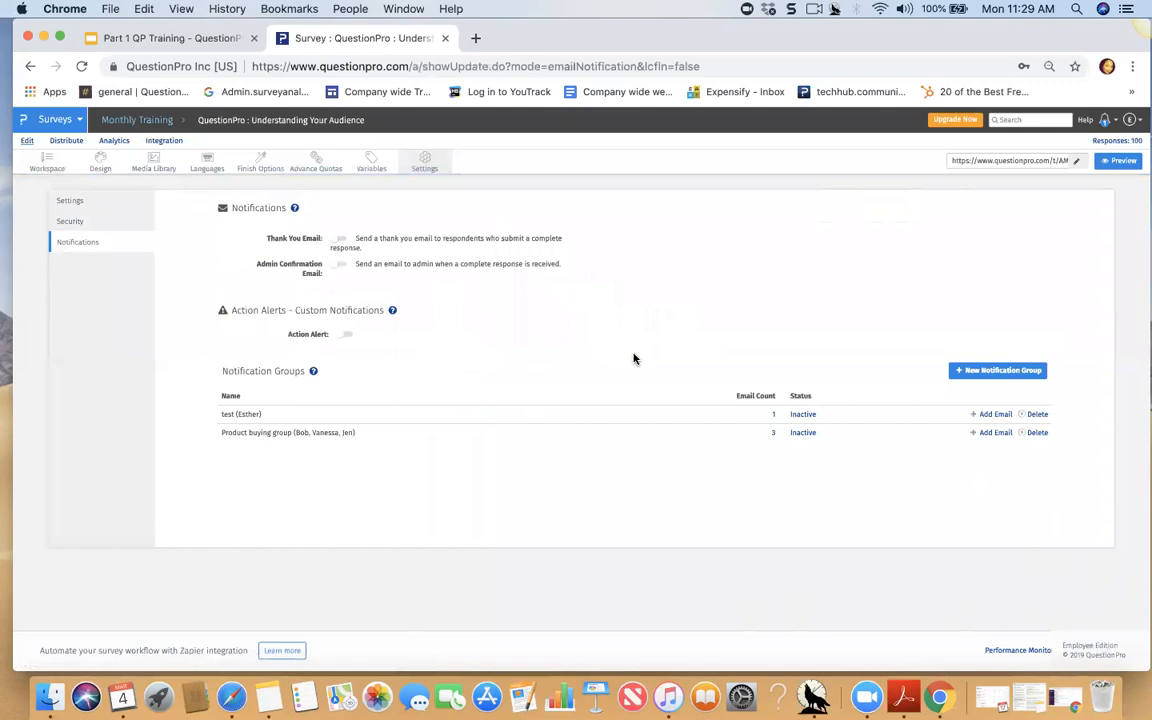
left_click(340, 241)
left_click(340, 264)
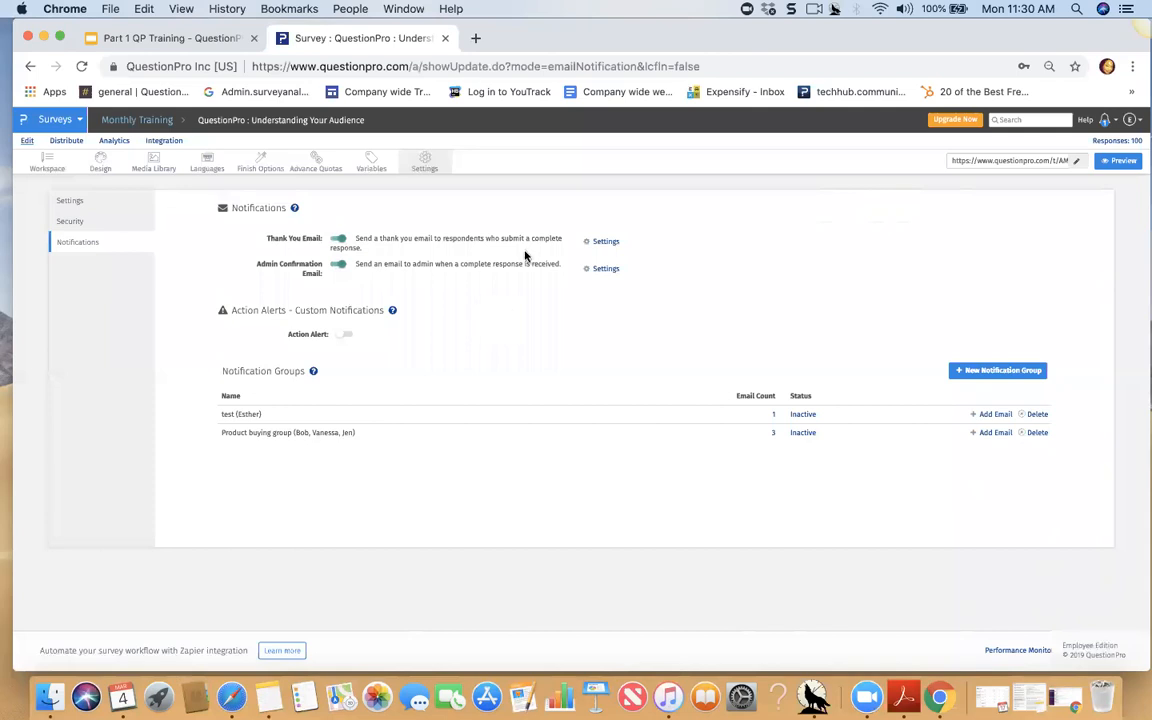
- Examine the Admin Confirmation Email's recipient choices, notification language and inclusion options without changing them
left_click(606, 270)
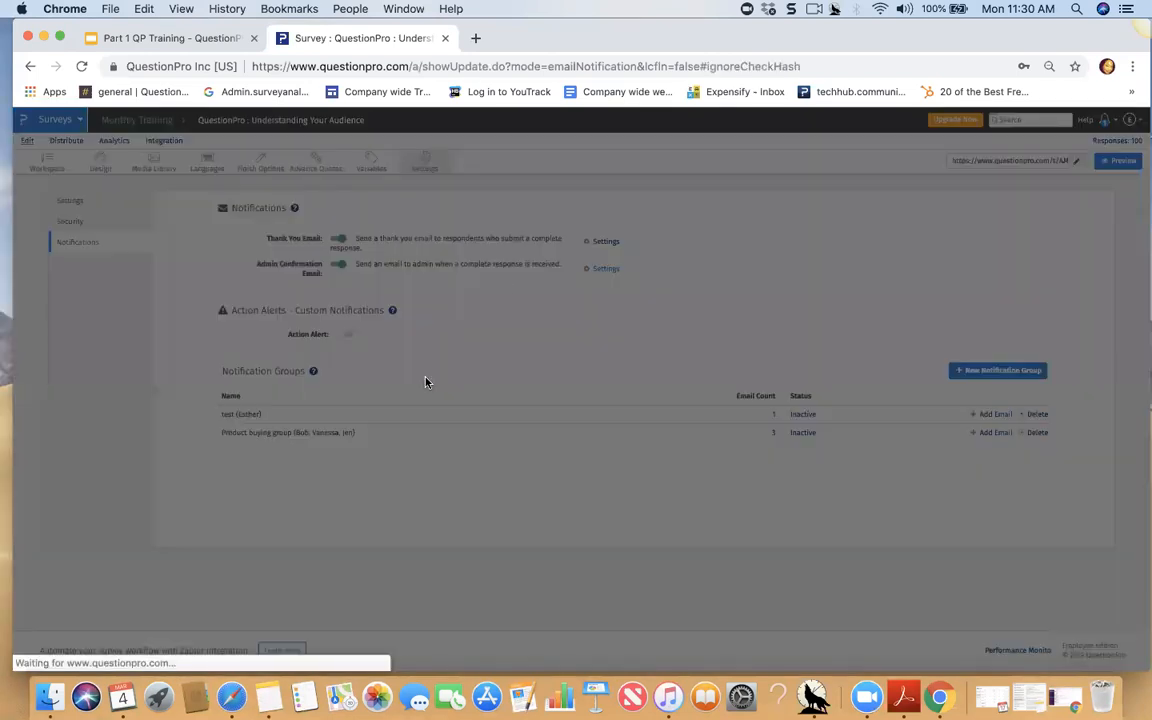
left_click(503, 192)
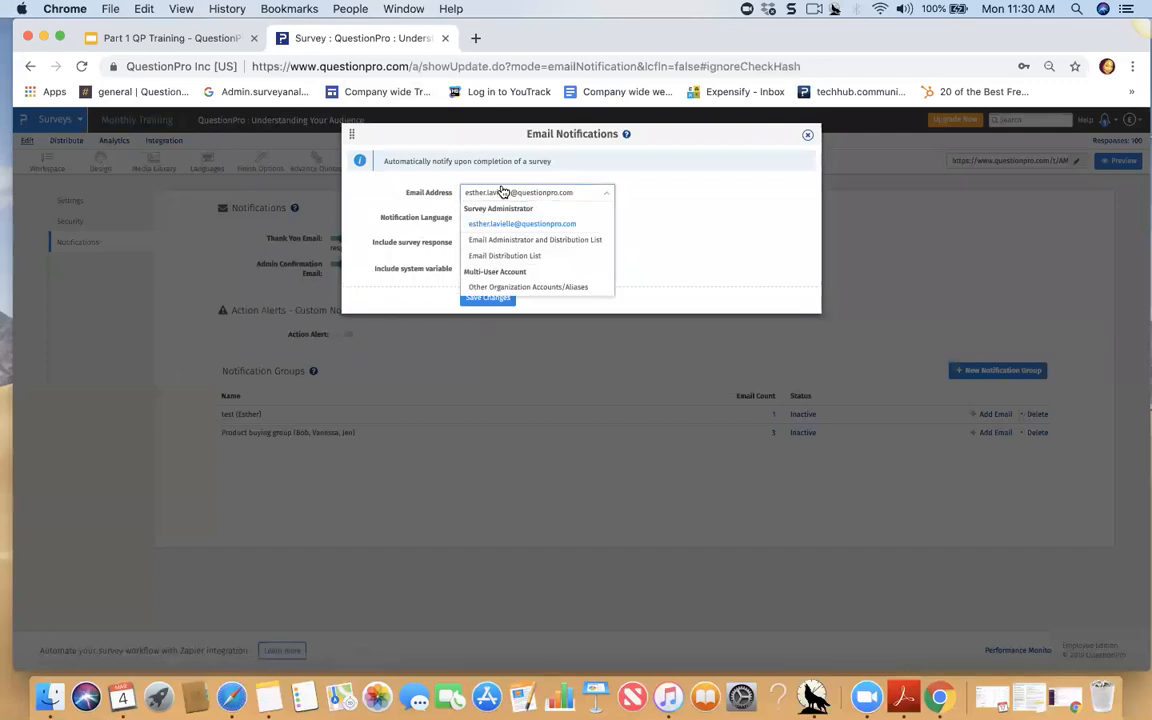
left_click(503, 192)
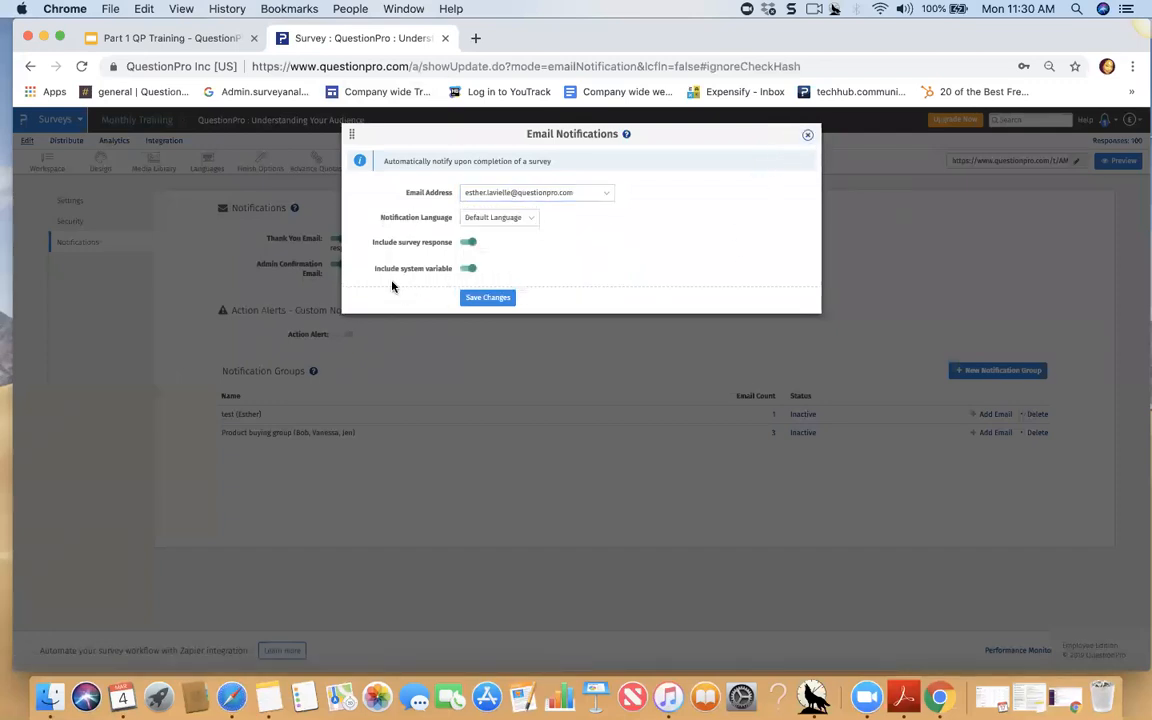
left_click(807, 134)
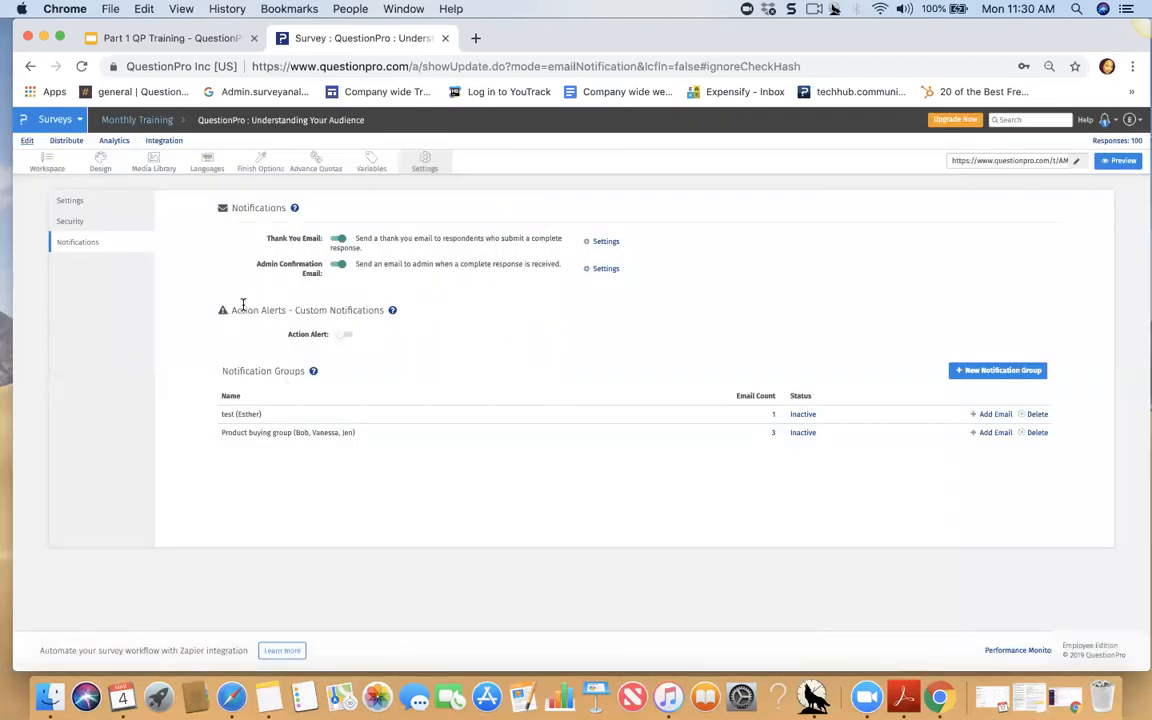
- Enable Action Alert under the survey's custom notifications
left_click_drag(232, 310, 412, 311)
left_click(418, 310)
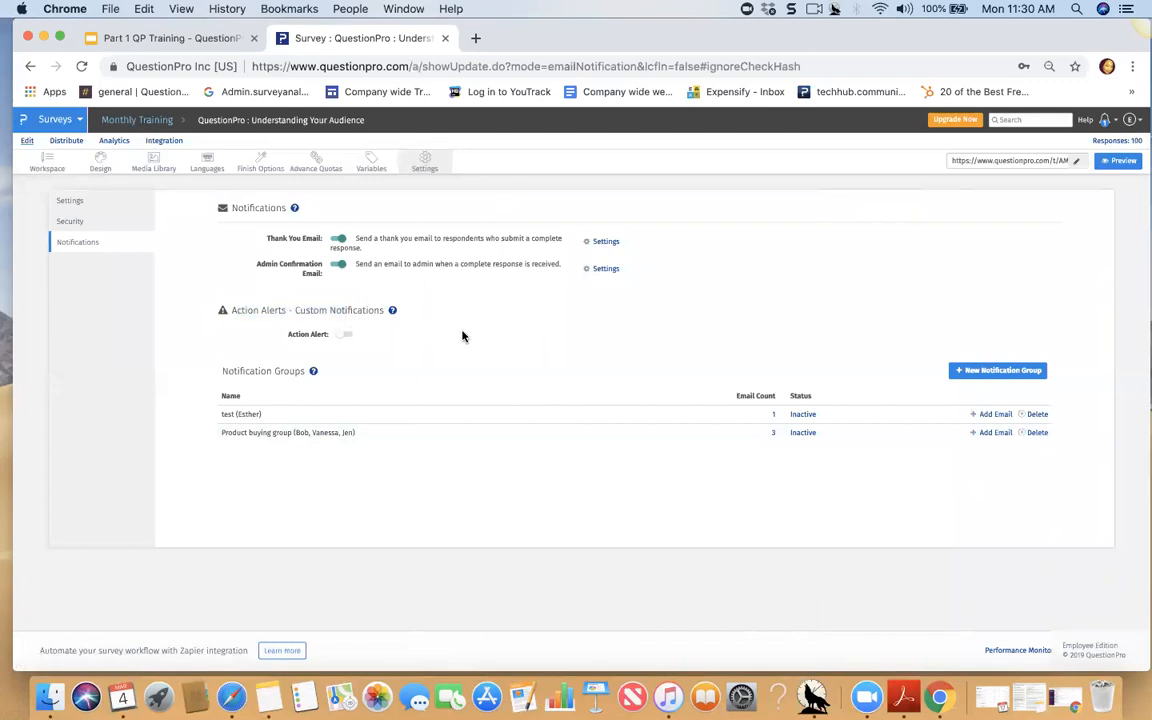
left_click(344, 334)
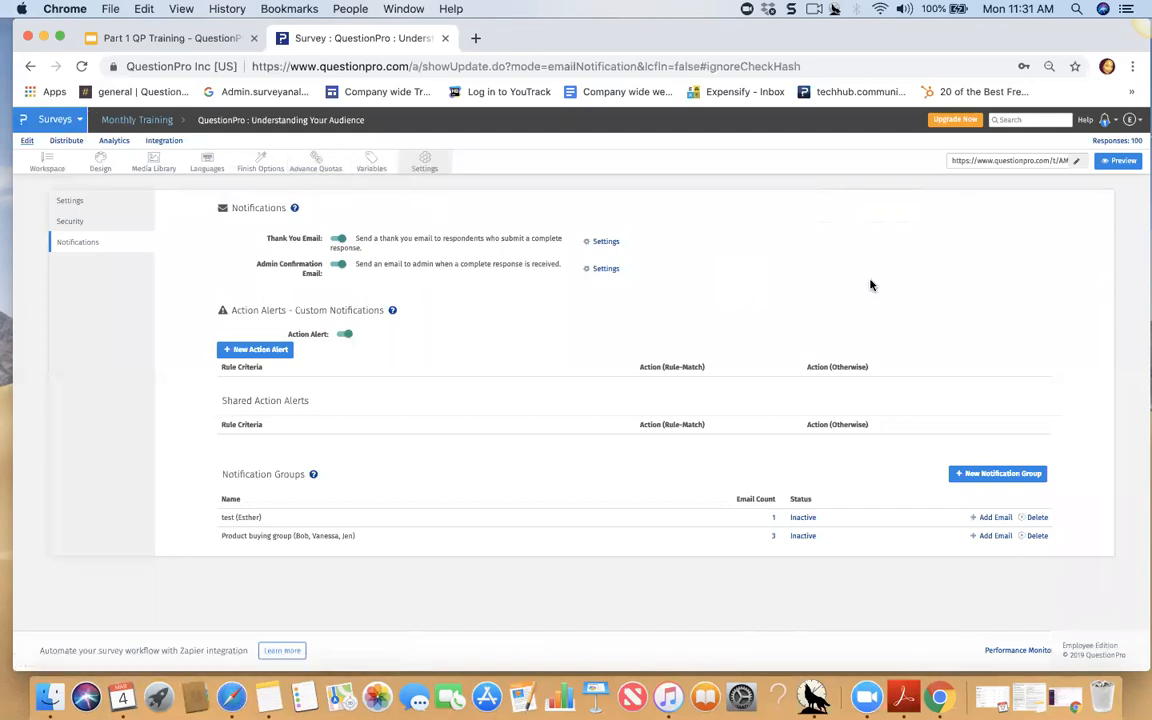
- Open the survey's email distribution and examine the default invitation's message text and recipient field
left_click(64, 141)
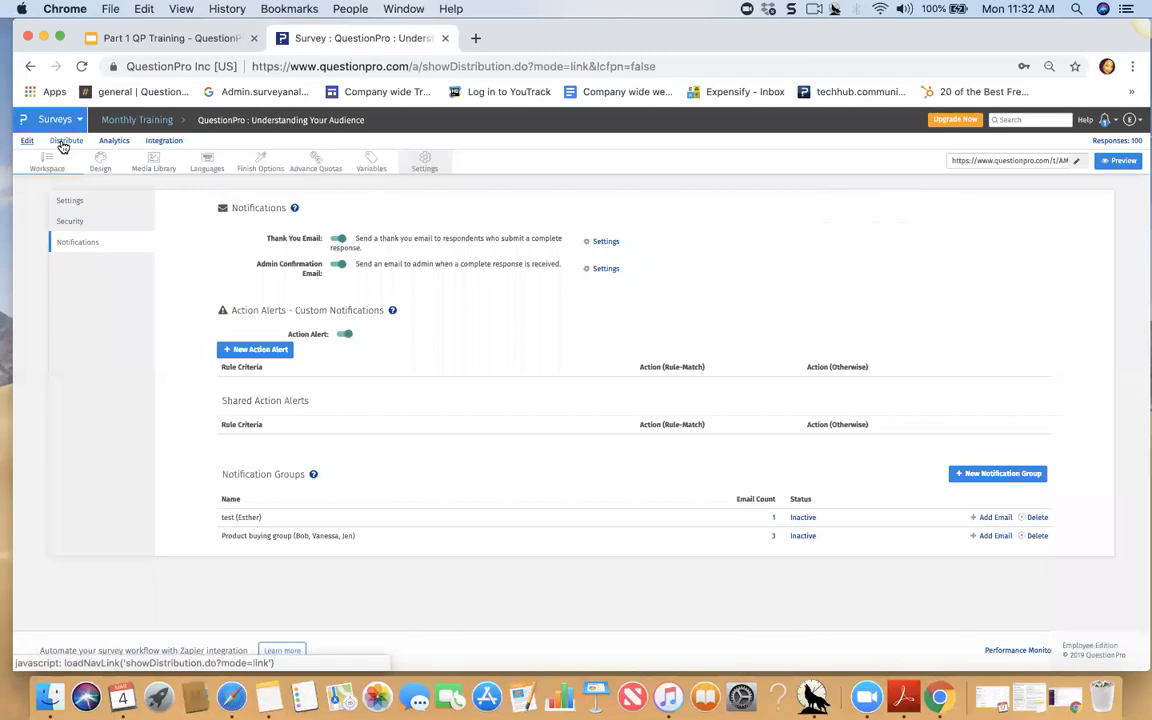
left_click_drag(840, 36, 818, 34)
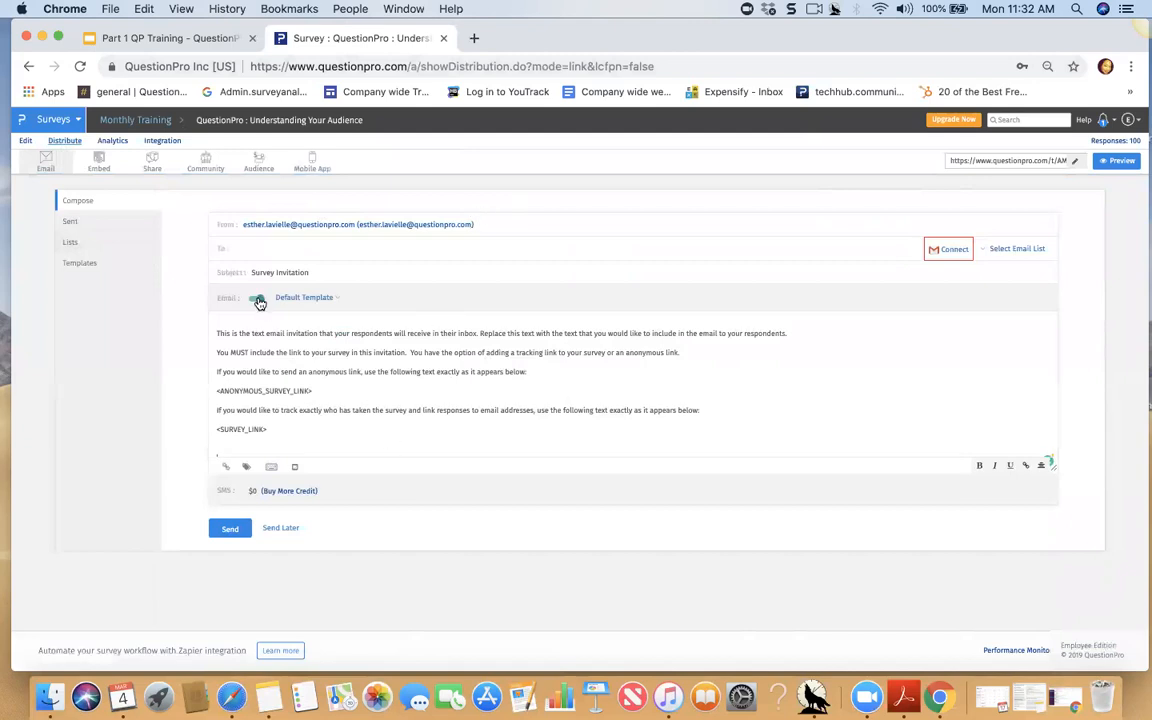
left_click_drag(285, 430, 188, 334)
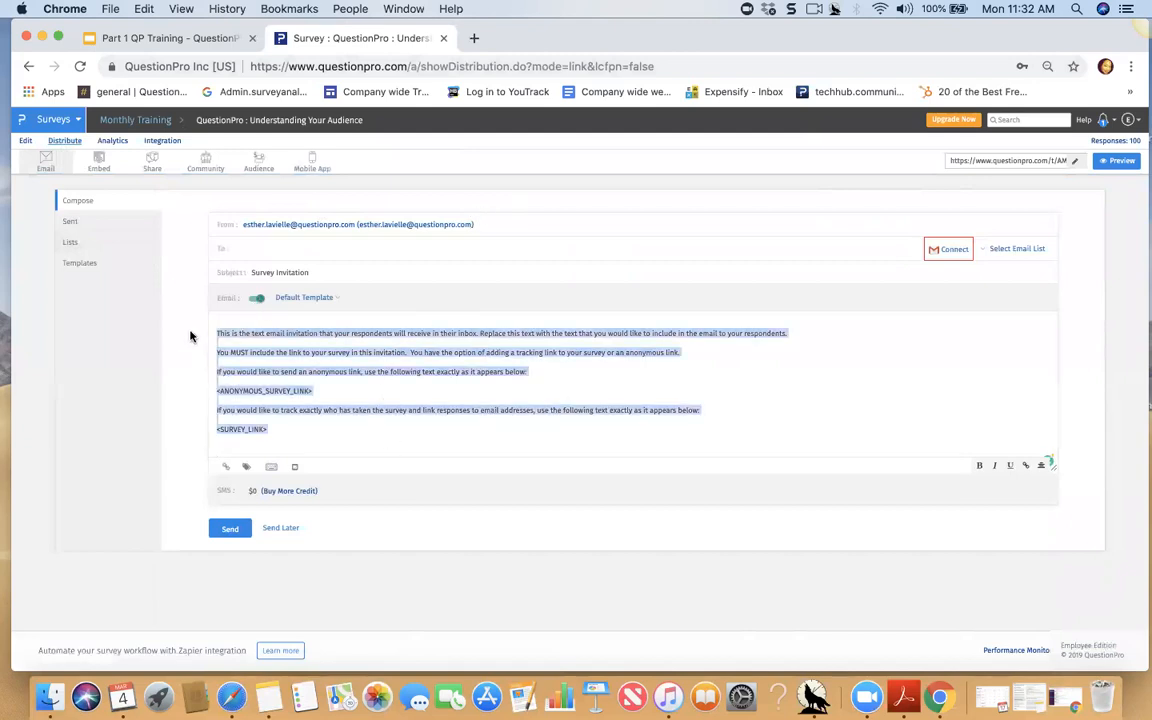
left_click(333, 371)
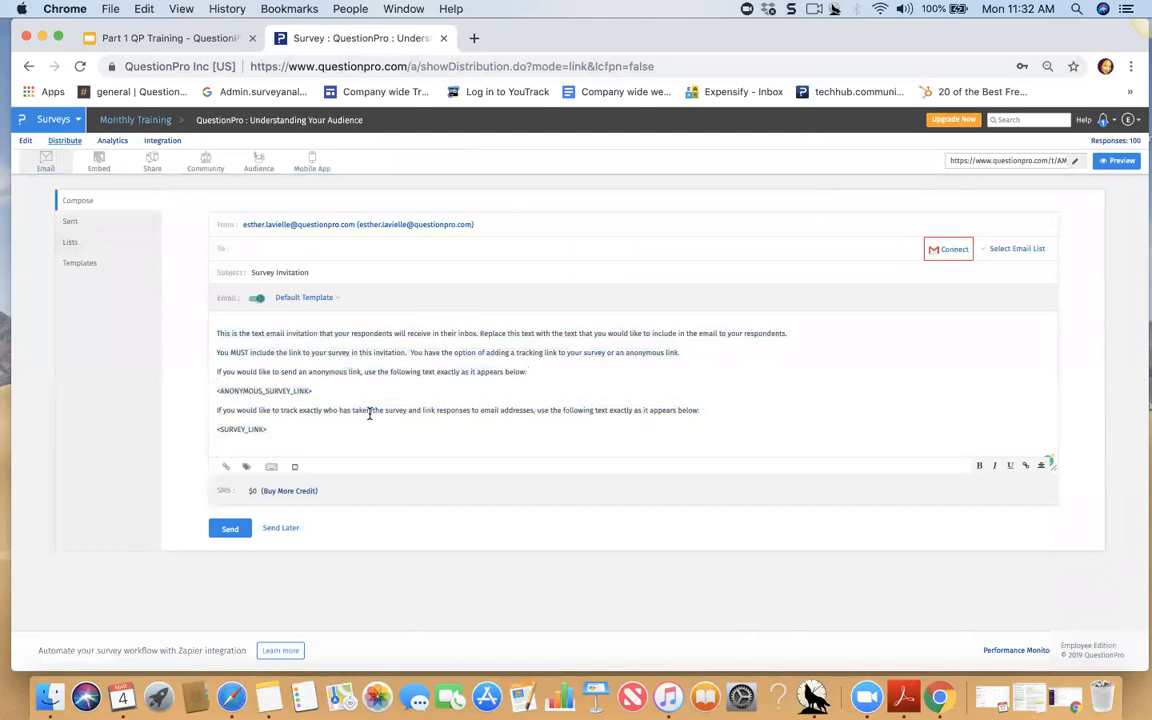
left_click(310, 249)
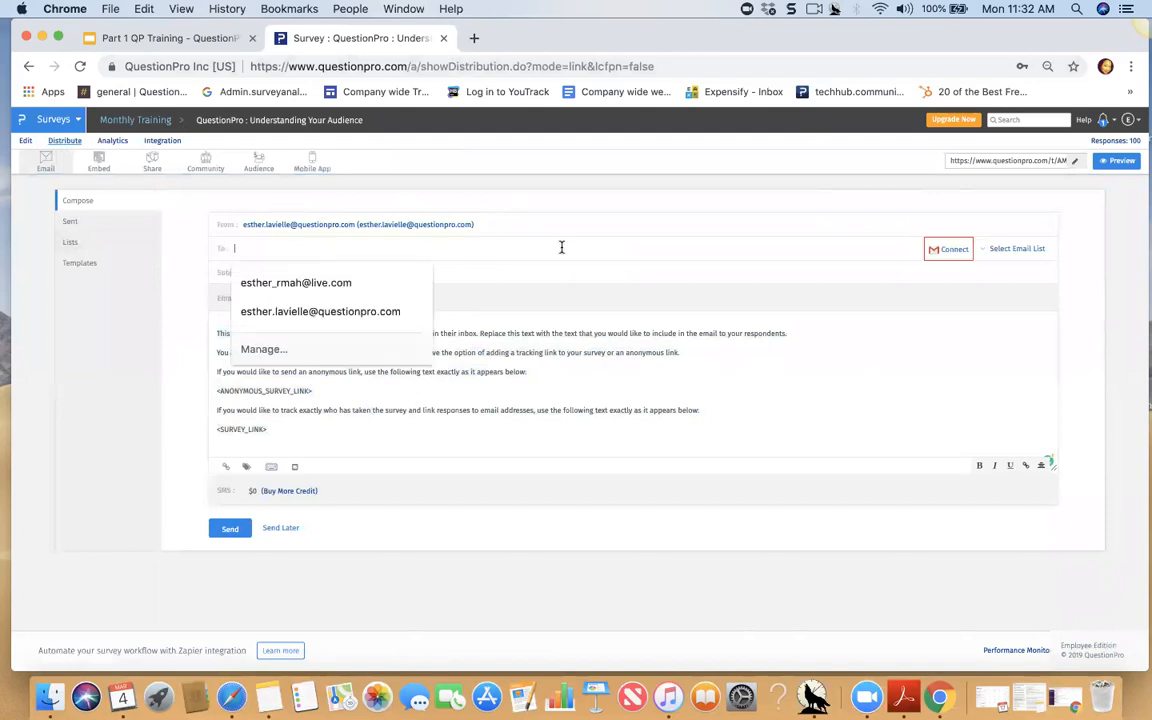
- Create a survey-specific email list named "test list 1" for the invitation
left_click(1030, 249)
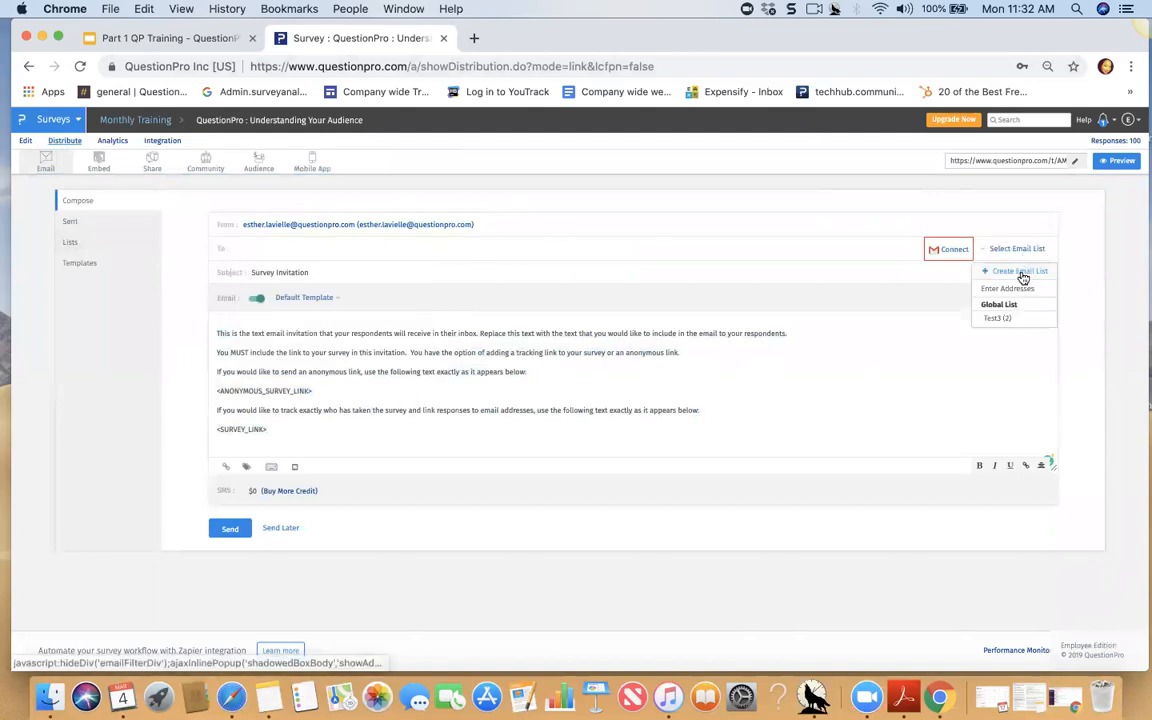
left_click(1023, 273)
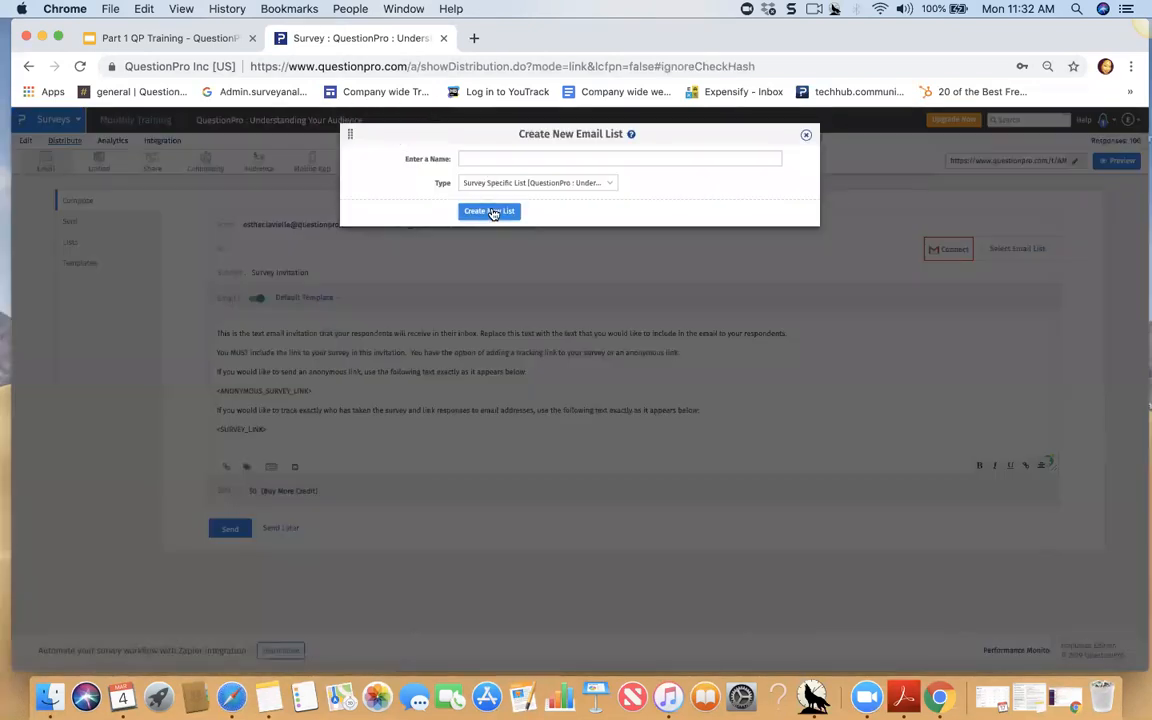
left_click(492, 157)
type("test list")
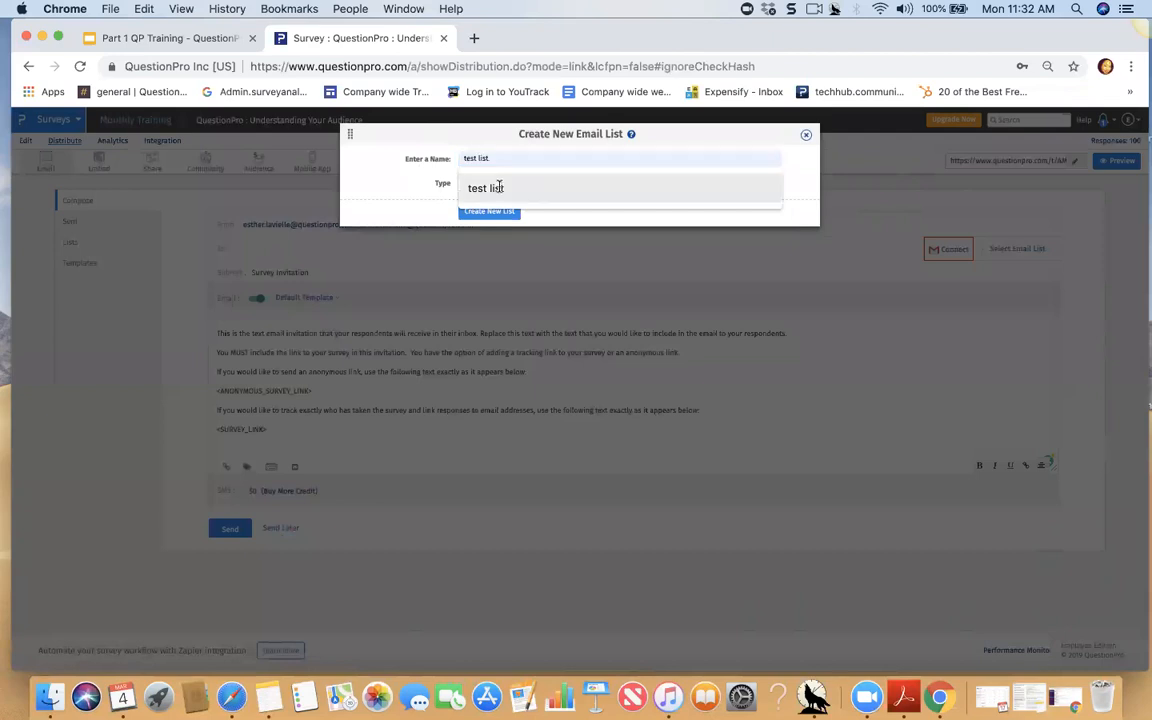
left_click(489, 212)
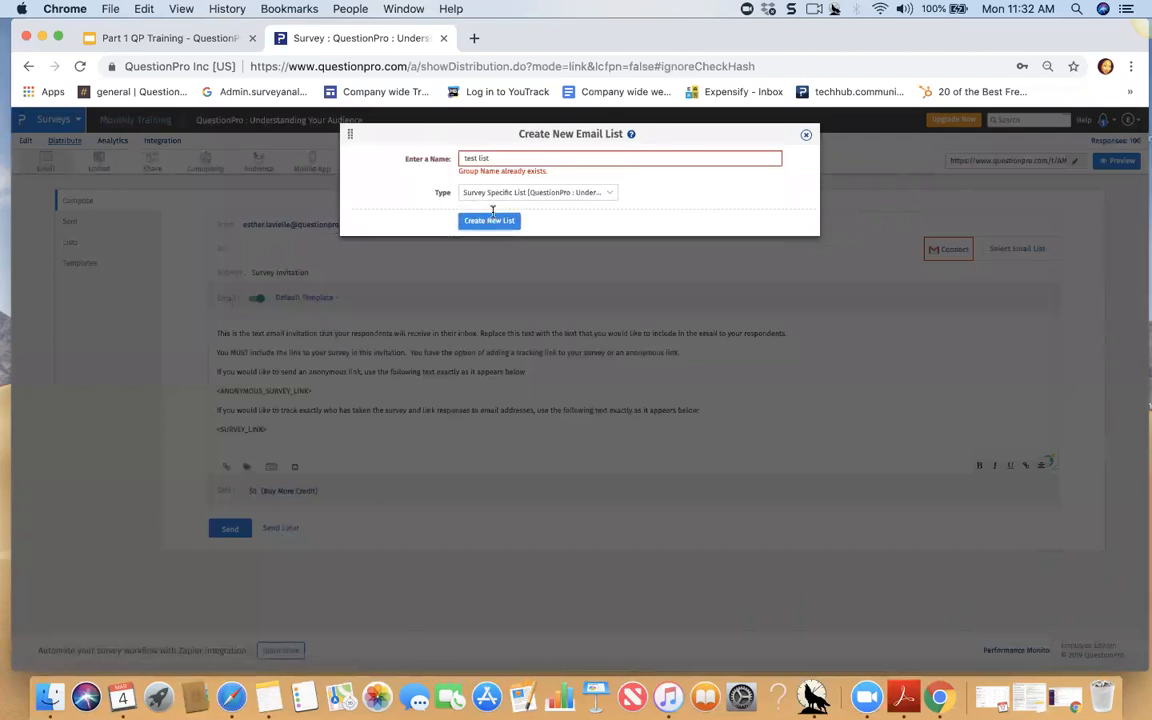
left_click(497, 161)
type("1")
left_click(491, 224)
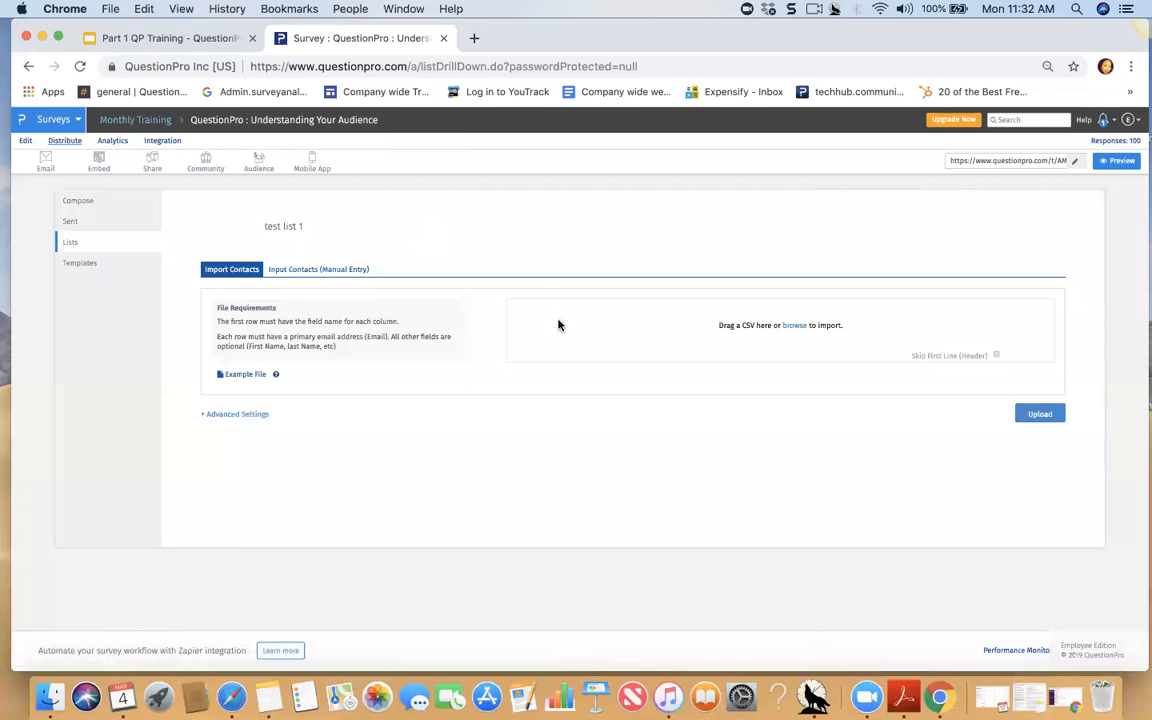
- Review the custom data formats offered in the contact import's advanced settings without choosing one
left_click(251, 417)
left_click(252, 450)
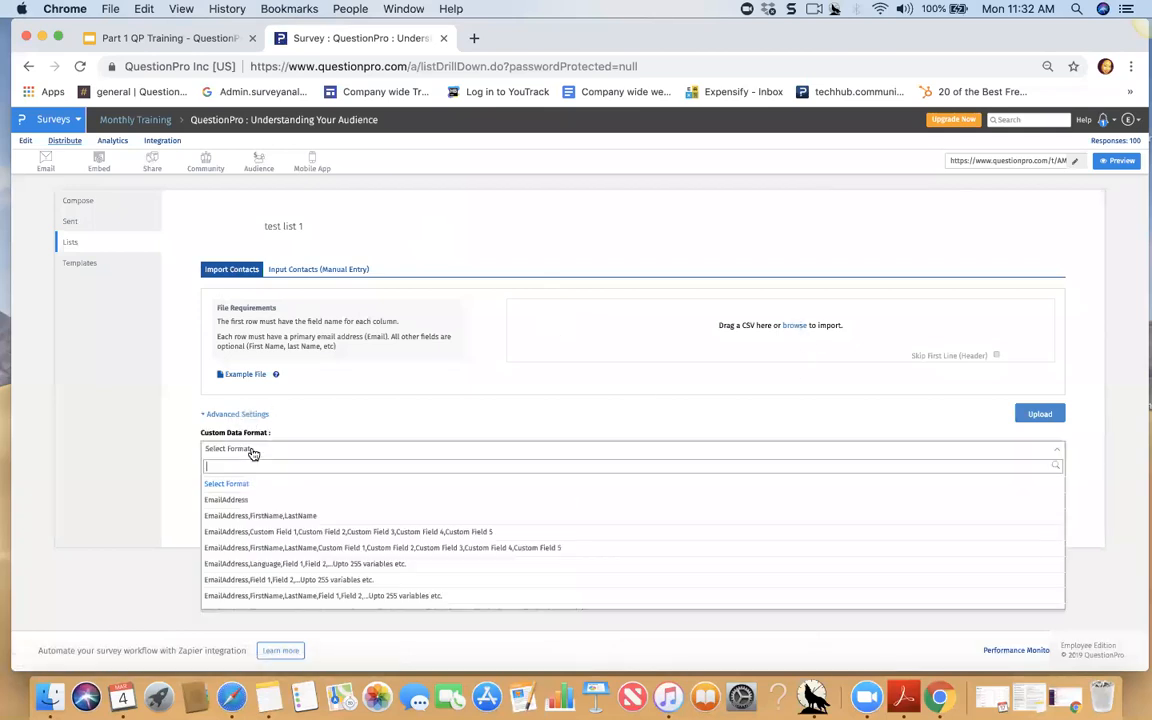
left_click(1095, 528)
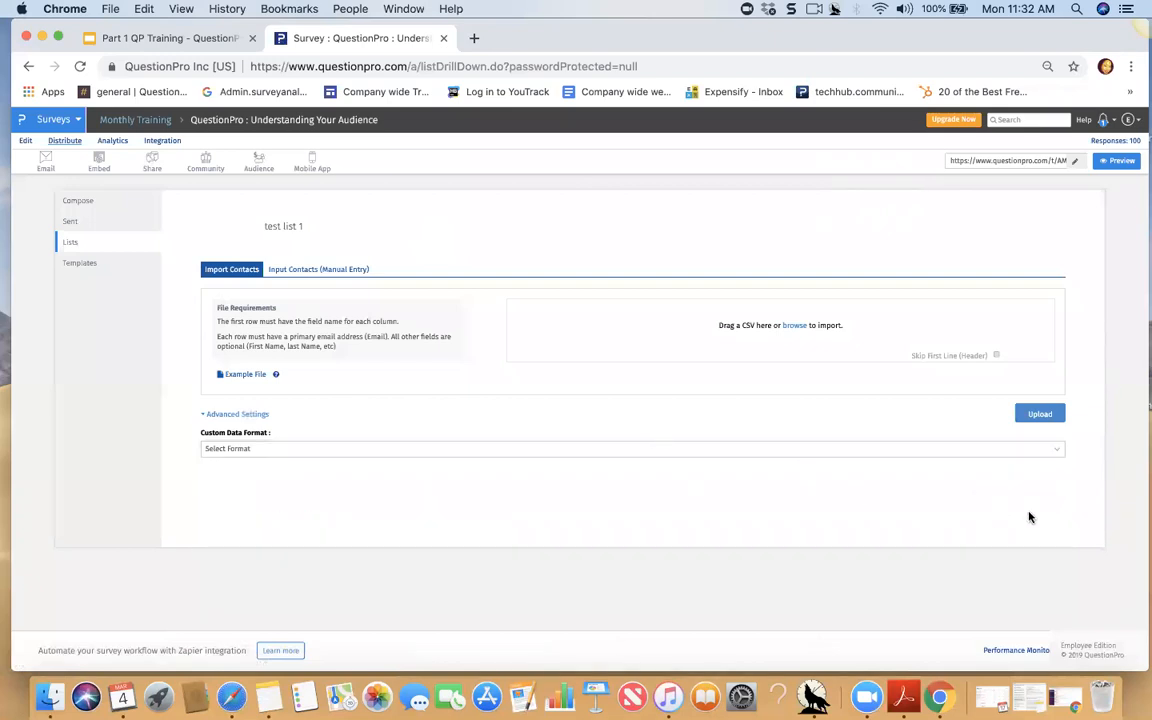
left_click(527, 452)
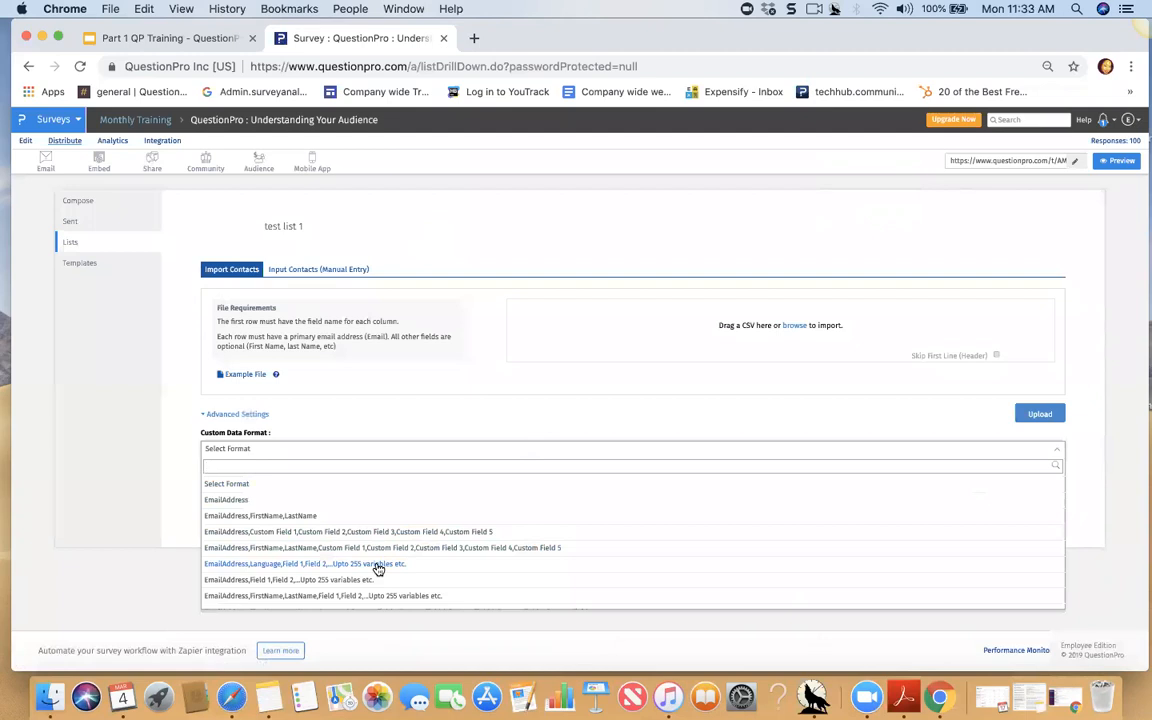
left_click(172, 464)
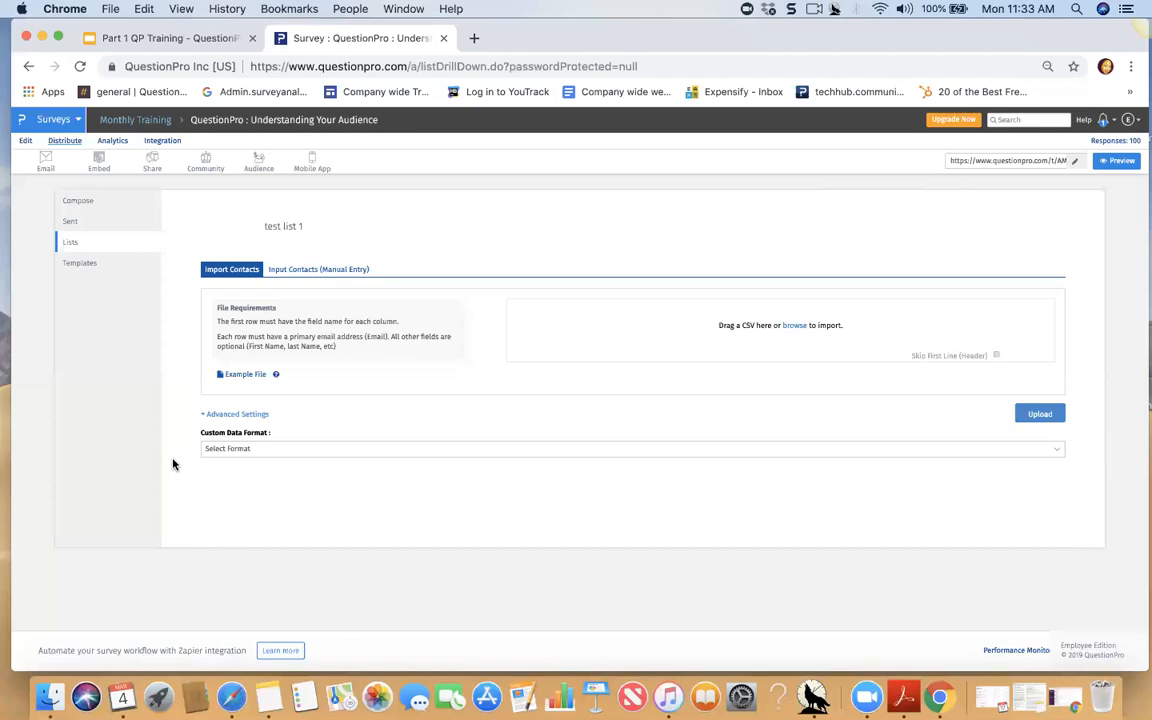
- Create and save a global email invitation template with a first name followed by 1 as its title, keeping the default subject and message
left_click(80, 263)
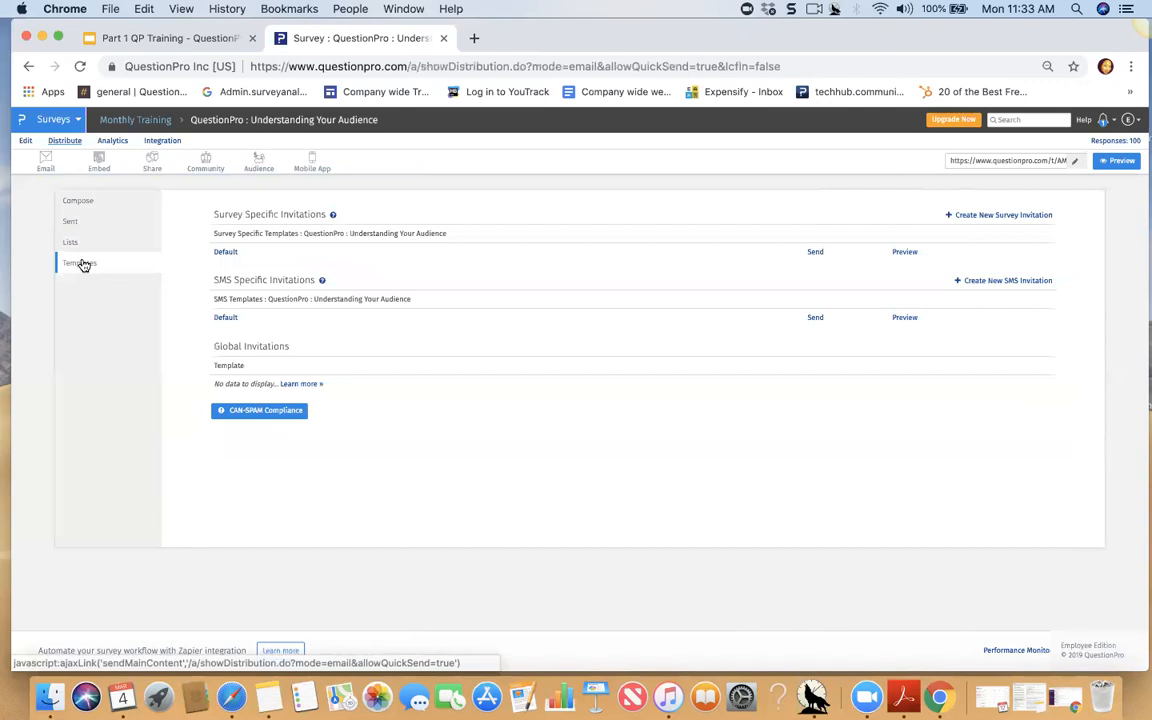
left_click(972, 214)
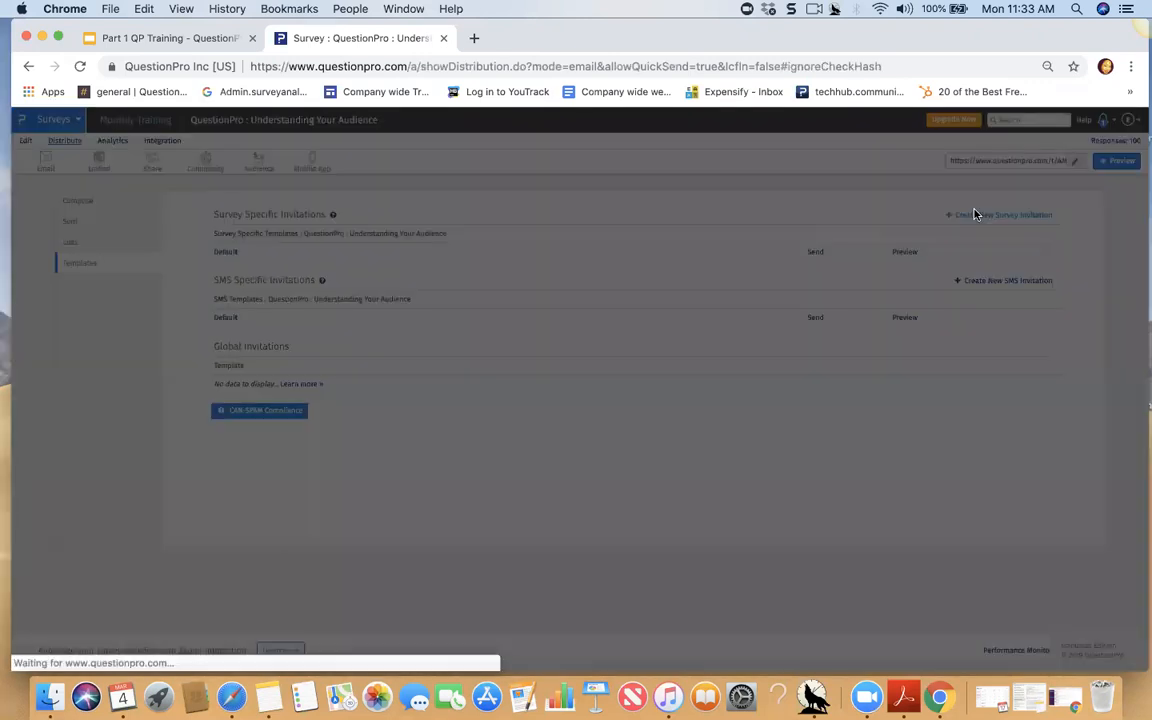
left_click(524, 186)
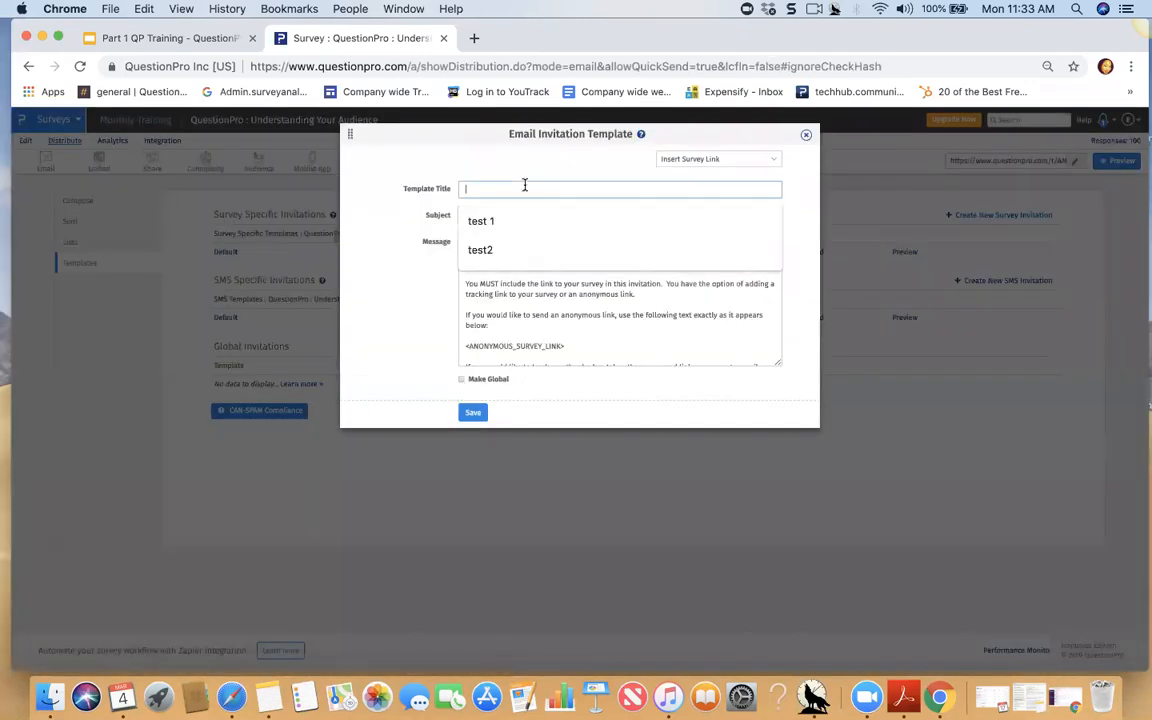
type("esther")
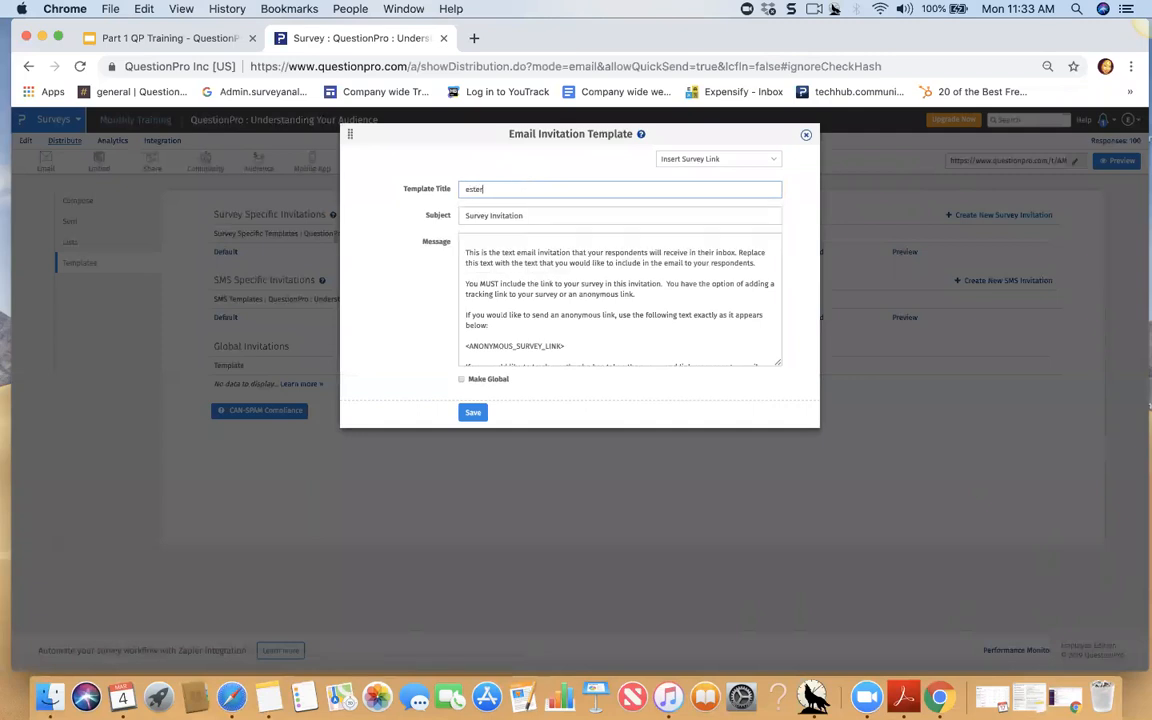
type("1")
left_click(461, 380)
left_click(474, 413)
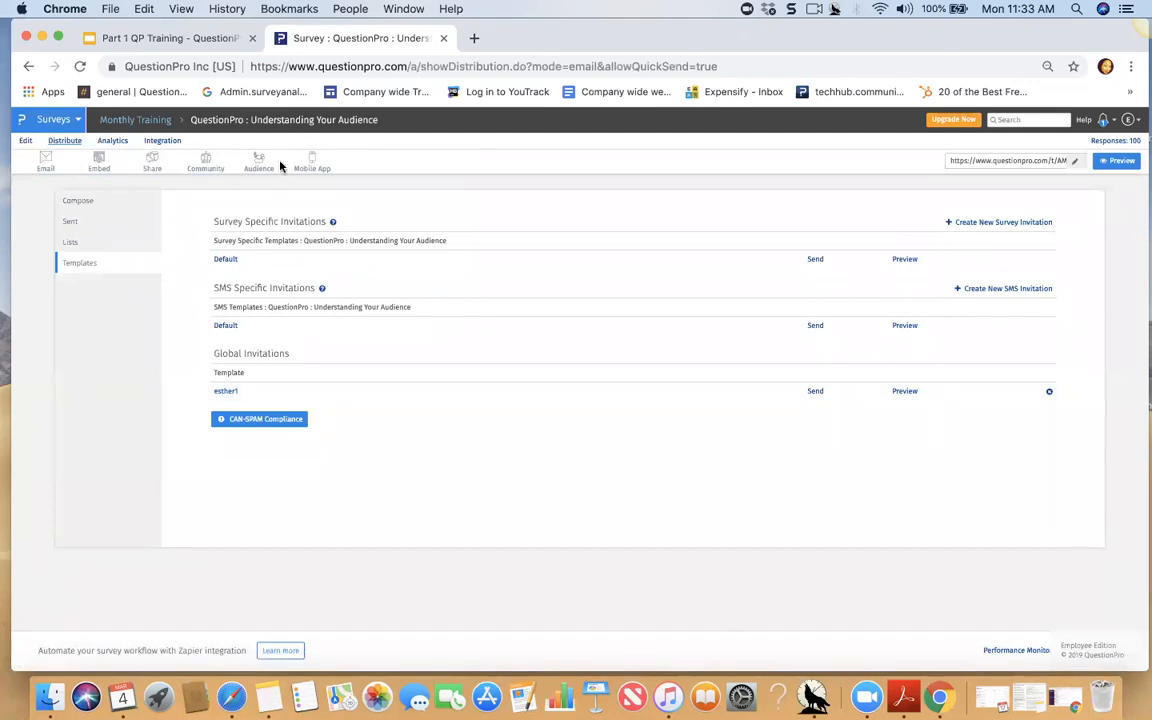
- Open the survey's website embed option and examine the full embed code, selecting it without copying
left_click(99, 163)
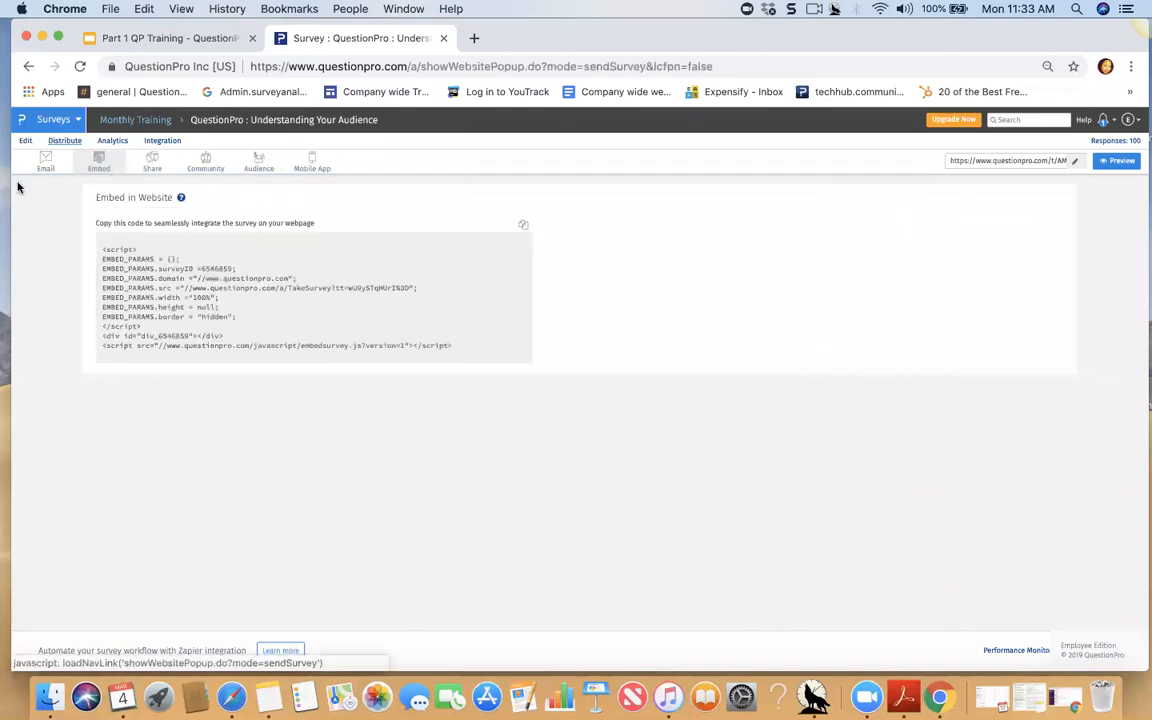
left_click_drag(104, 219, 229, 373)
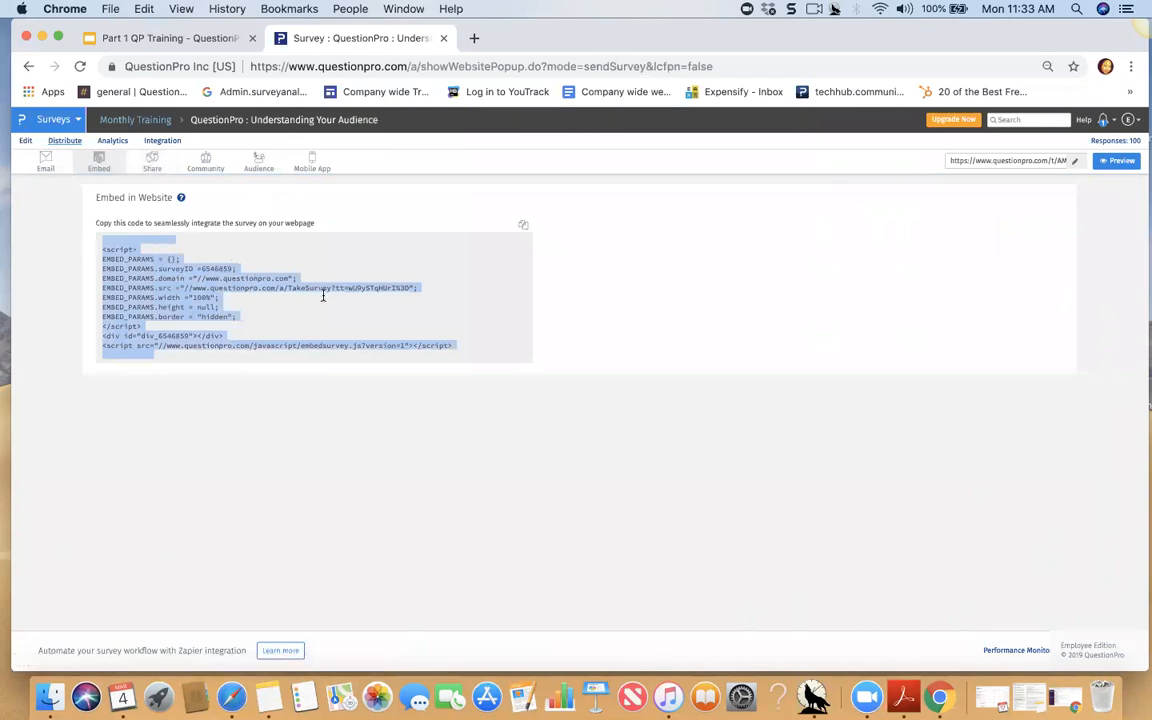
left_click(440, 255)
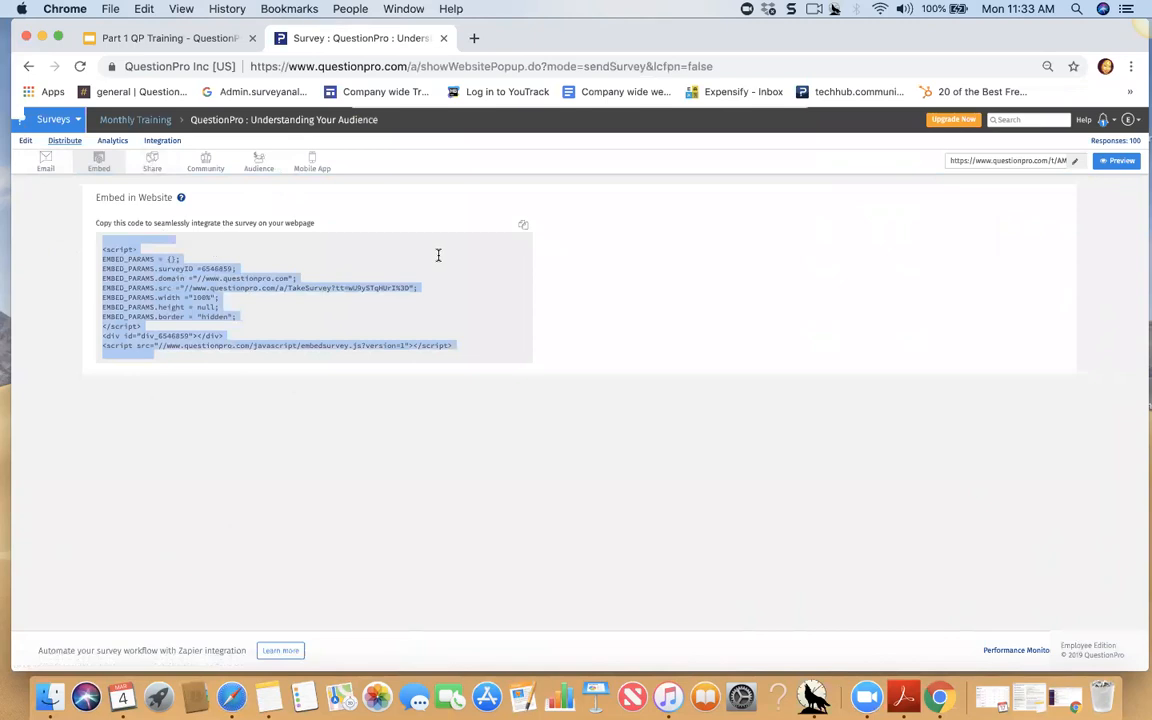
left_click(588, 327)
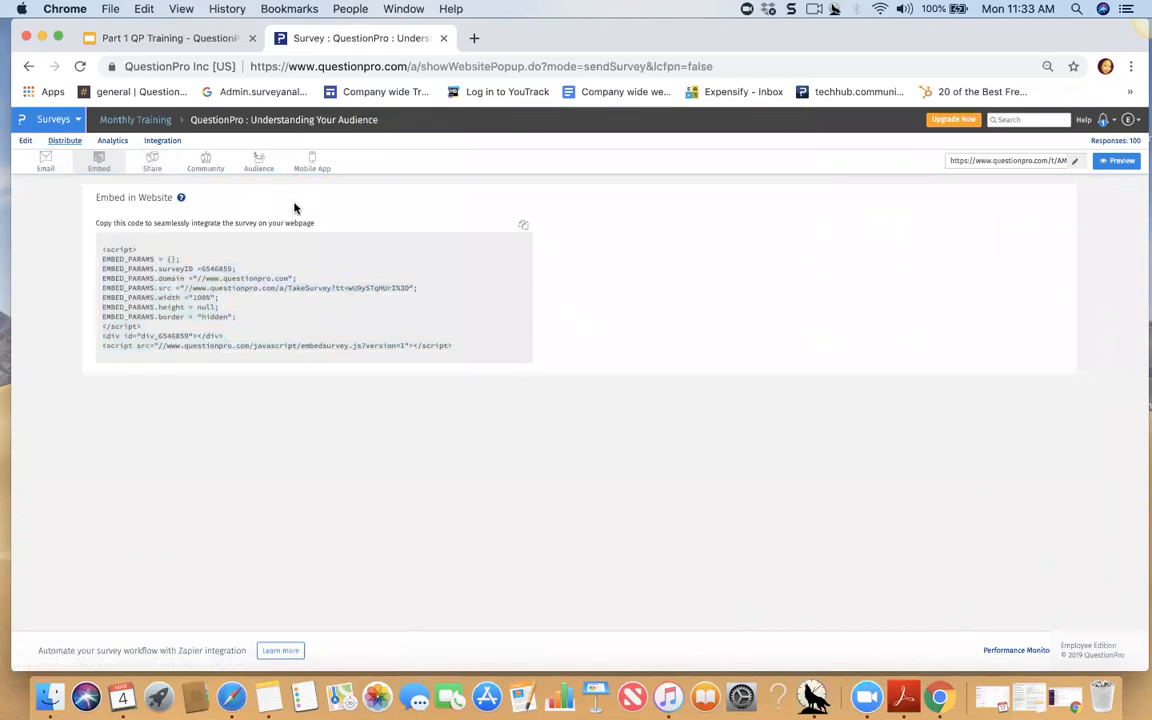
- Review the survey's social media and QR code sharing options and its community distribution projects
left_click(153, 168)
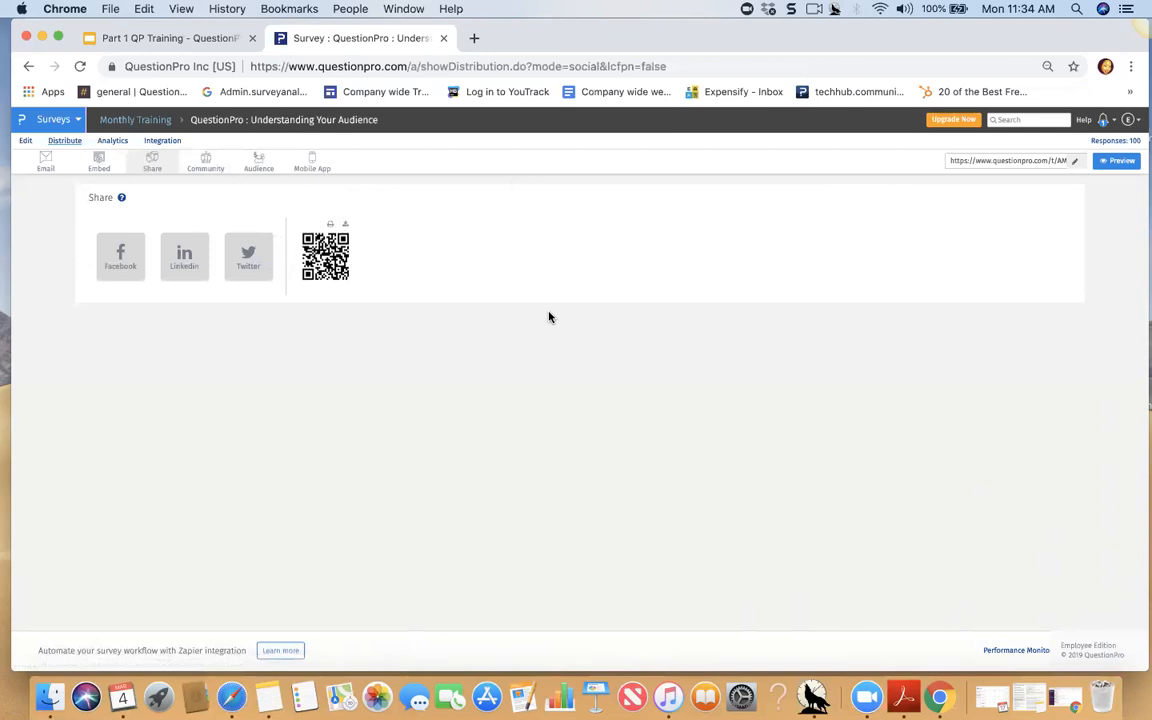
left_click(205, 162)
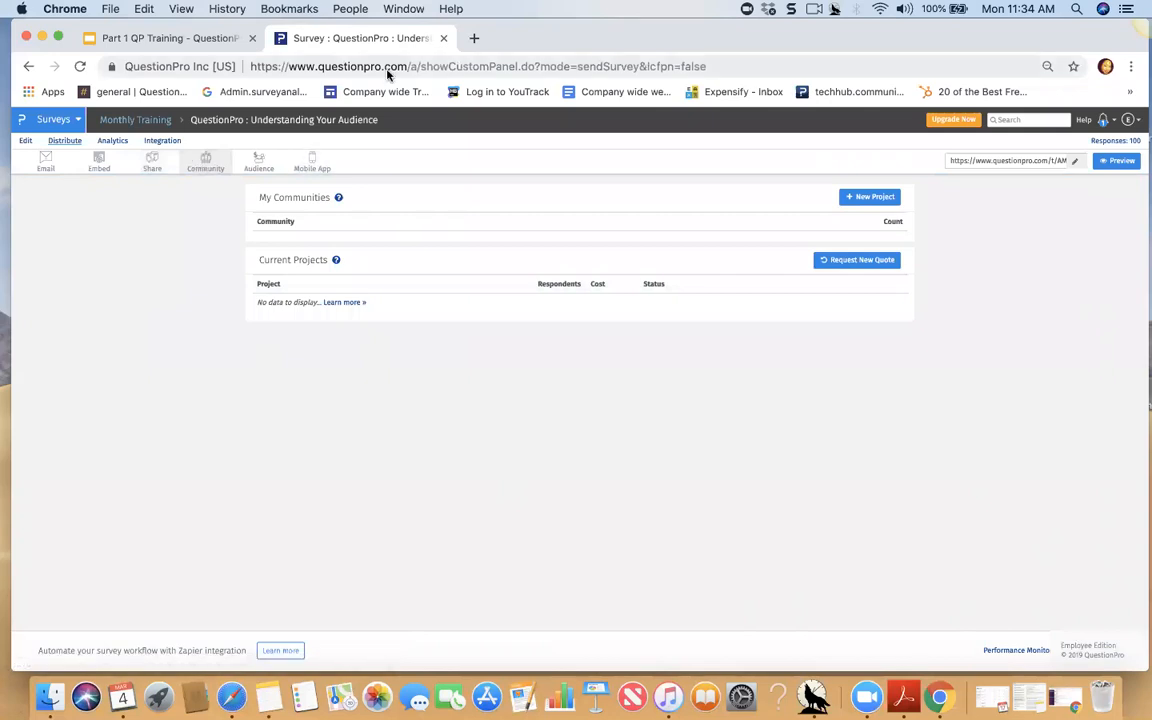
left_click(864, 194)
- Examine the audience quote form for buying respondents, including its respondent number and completion date fields
left_click(260, 164)
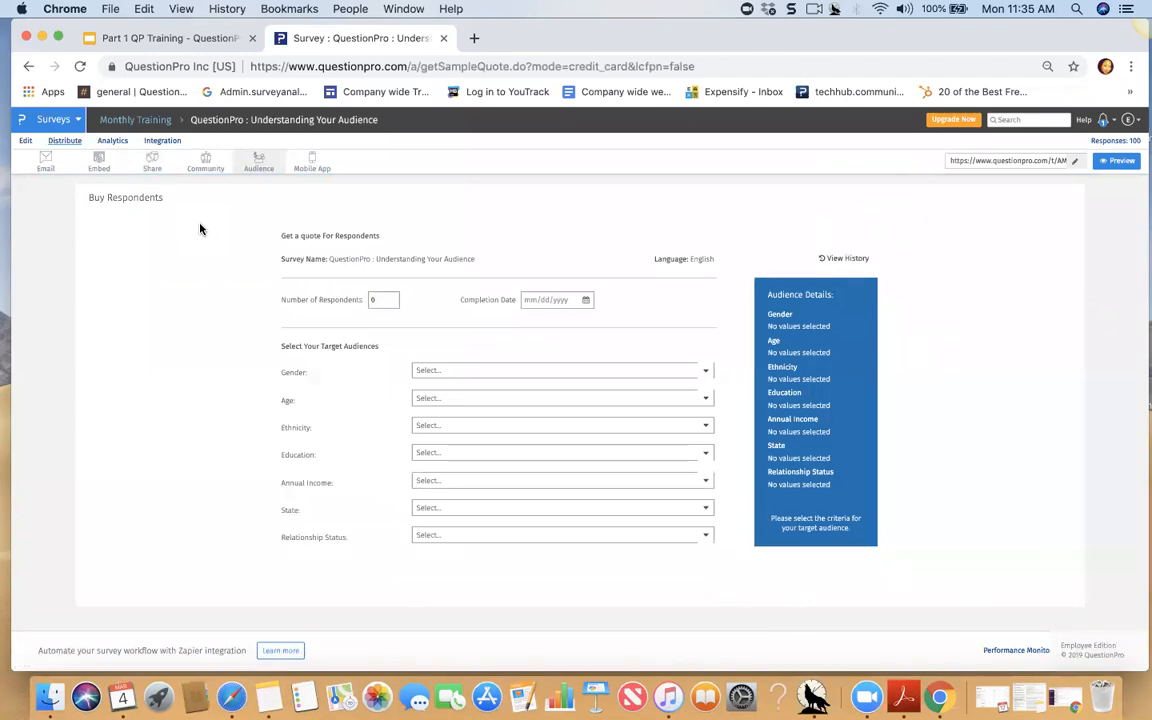
left_click(370, 300)
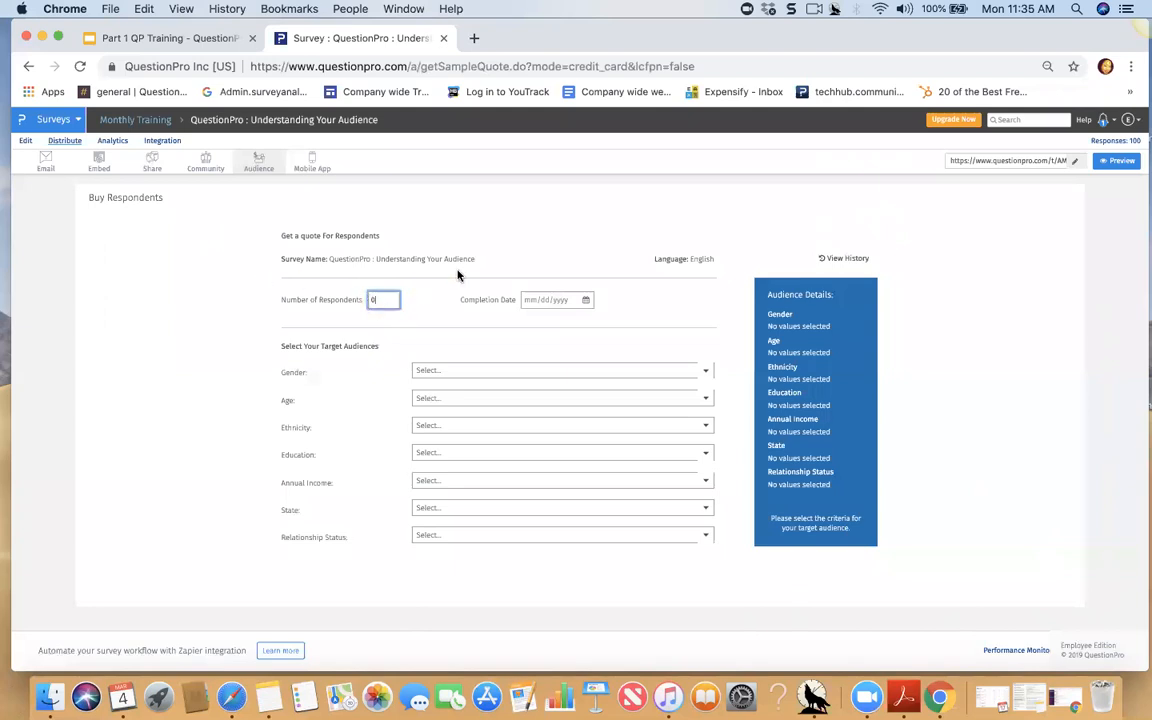
left_click(540, 300)
left_click(666, 333)
- Open the settings of the active phone test device in the survey's mobile app distribution
left_click(311, 167)
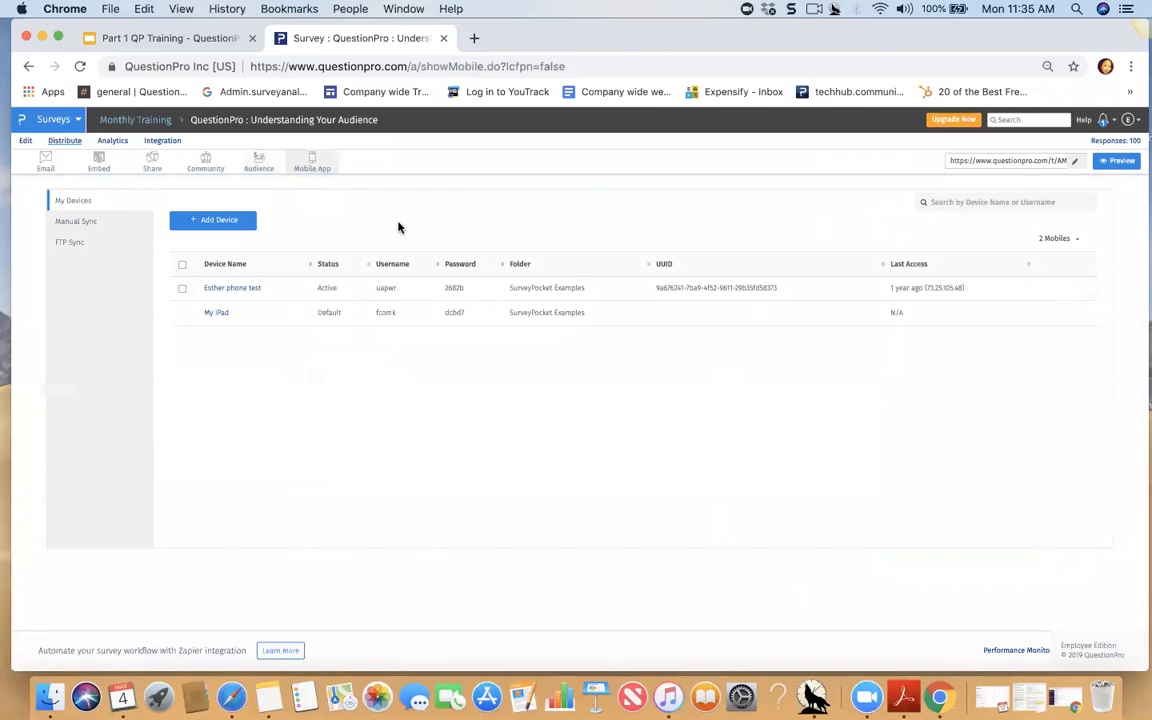
left_click(71, 227)
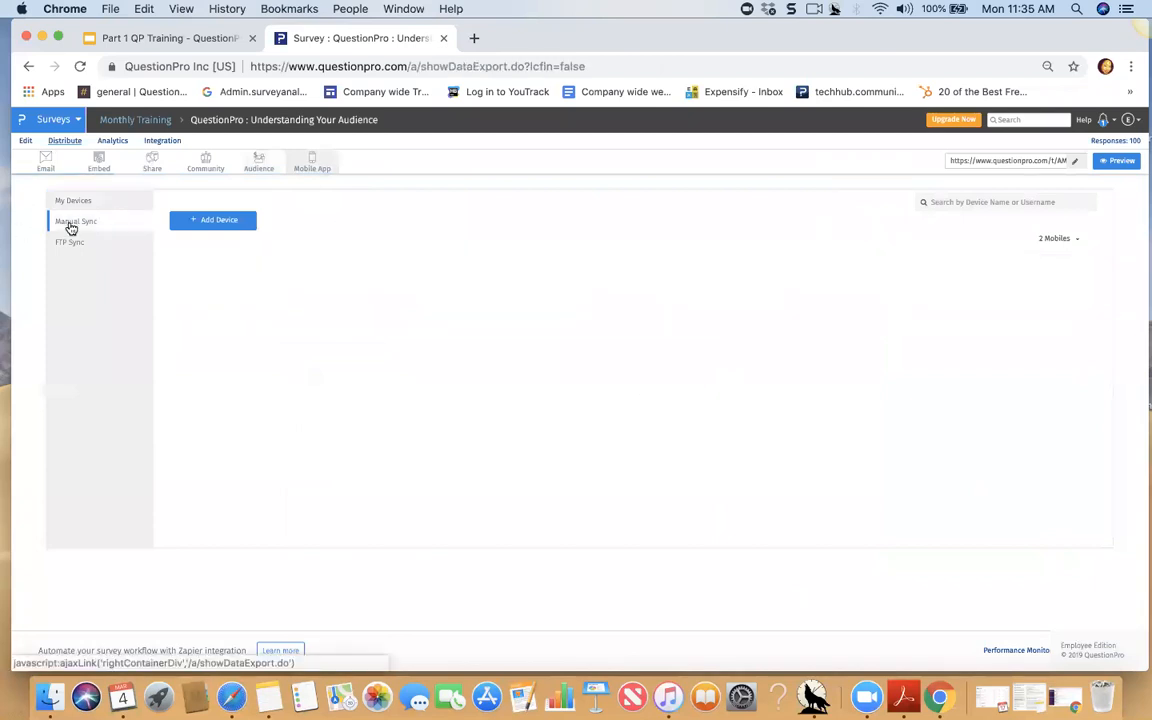
left_click(72, 200)
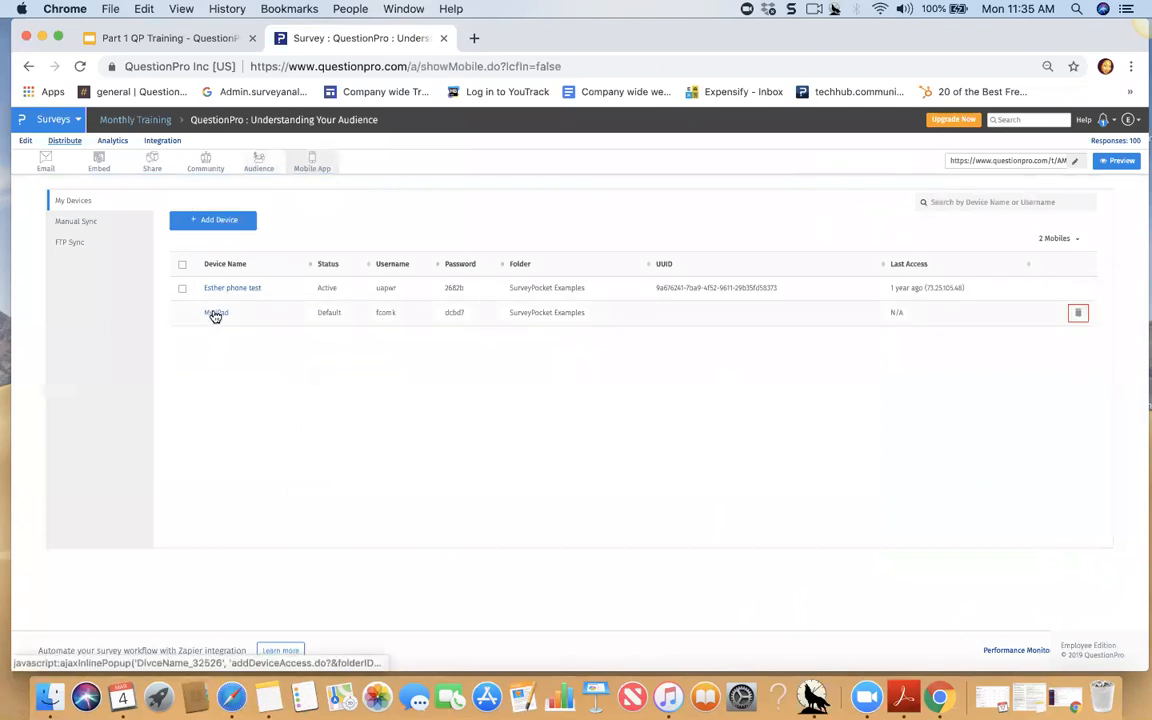
left_click(243, 292)
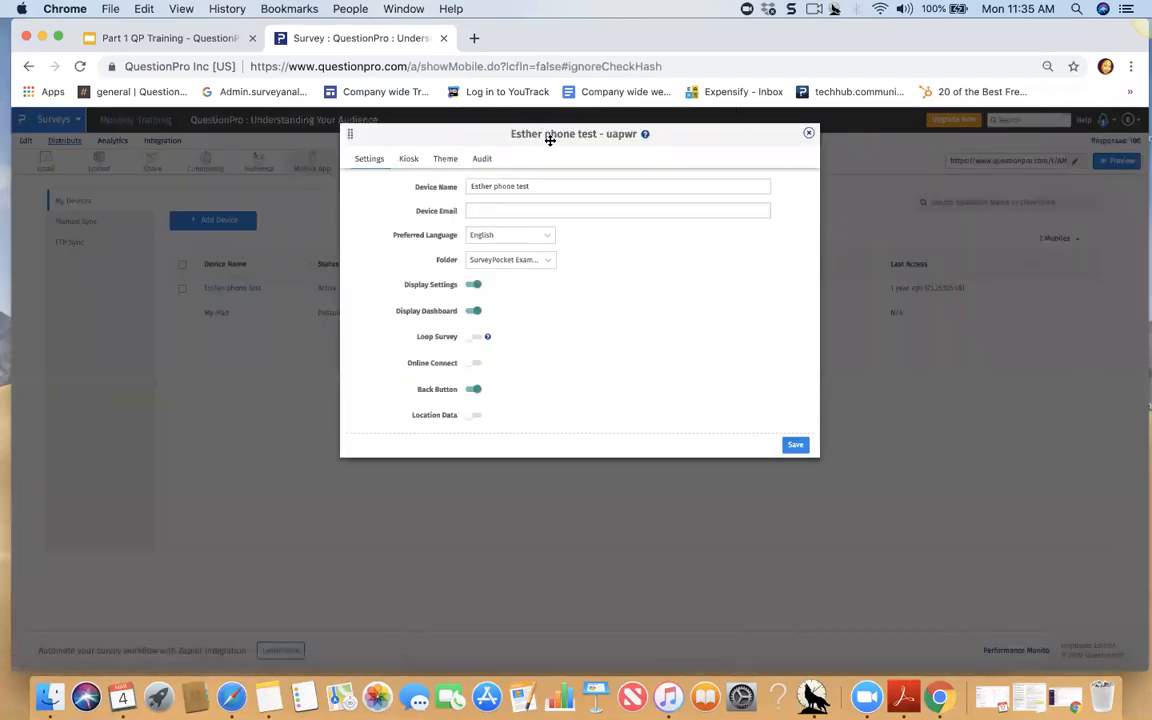
left_click_drag(550, 140, 543, 175)
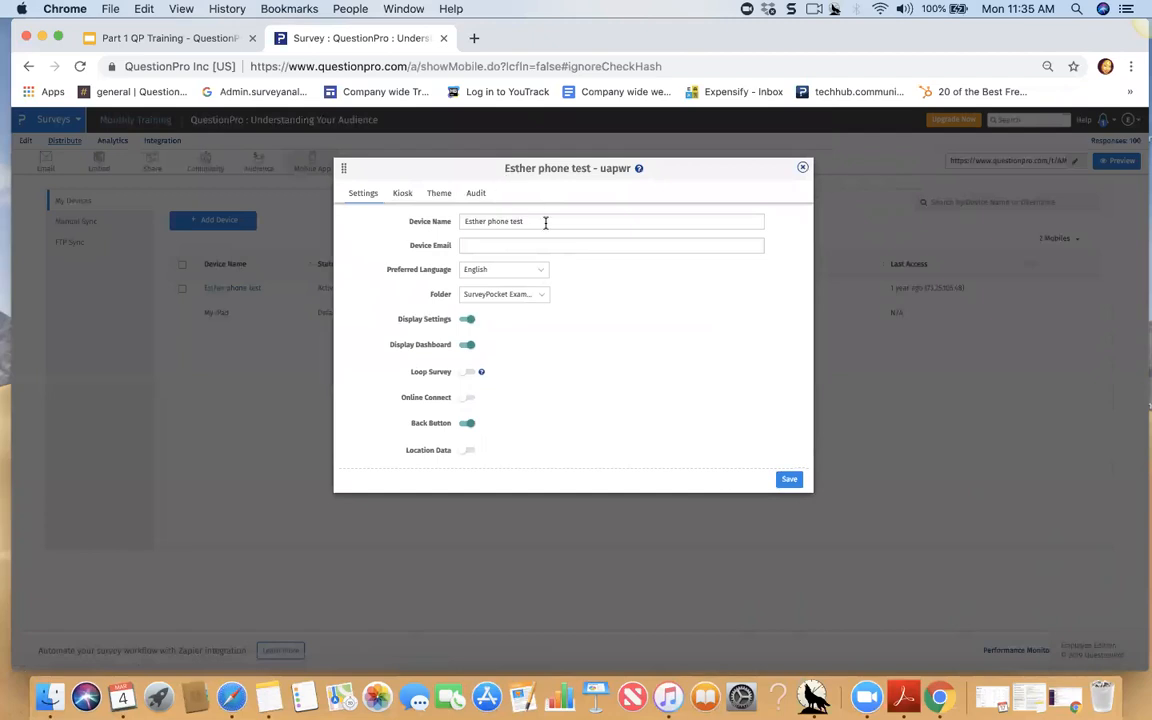
- Review the device's email, preferred language and folder options, and save its settings without changing them
left_click(503, 246)
key("Escape")
left_click(494, 270)
left_click(528, 298)
left_click(505, 298)
left_click(571, 321)
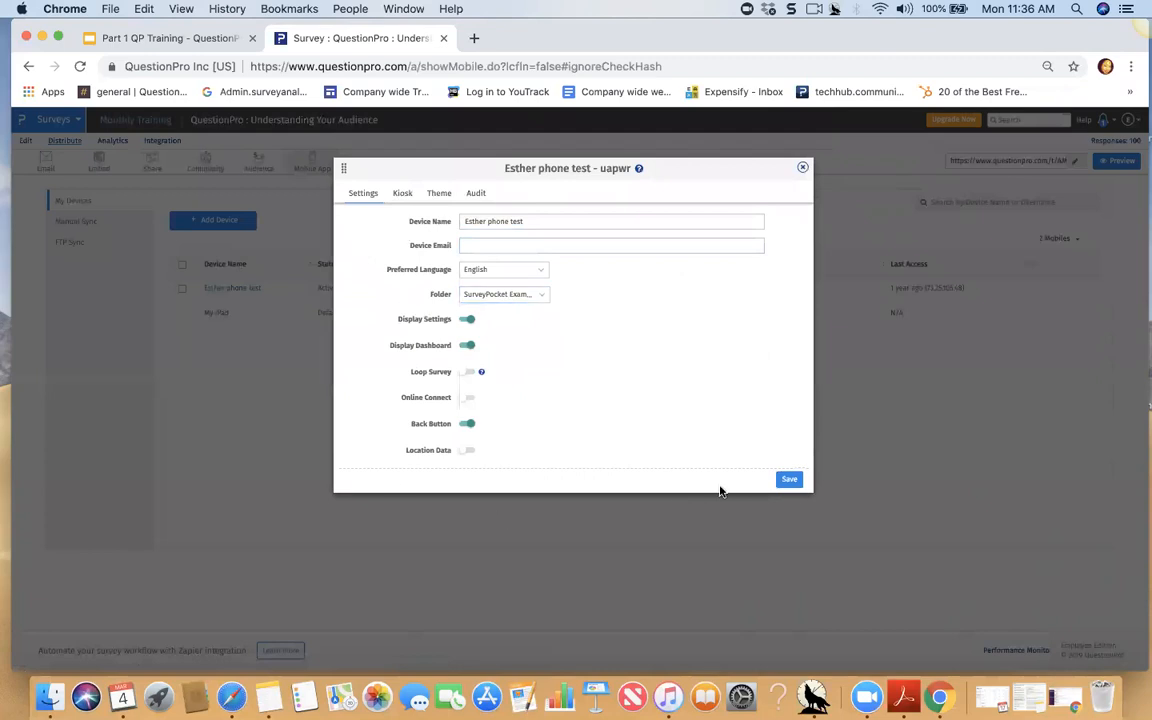
left_click(789, 479)
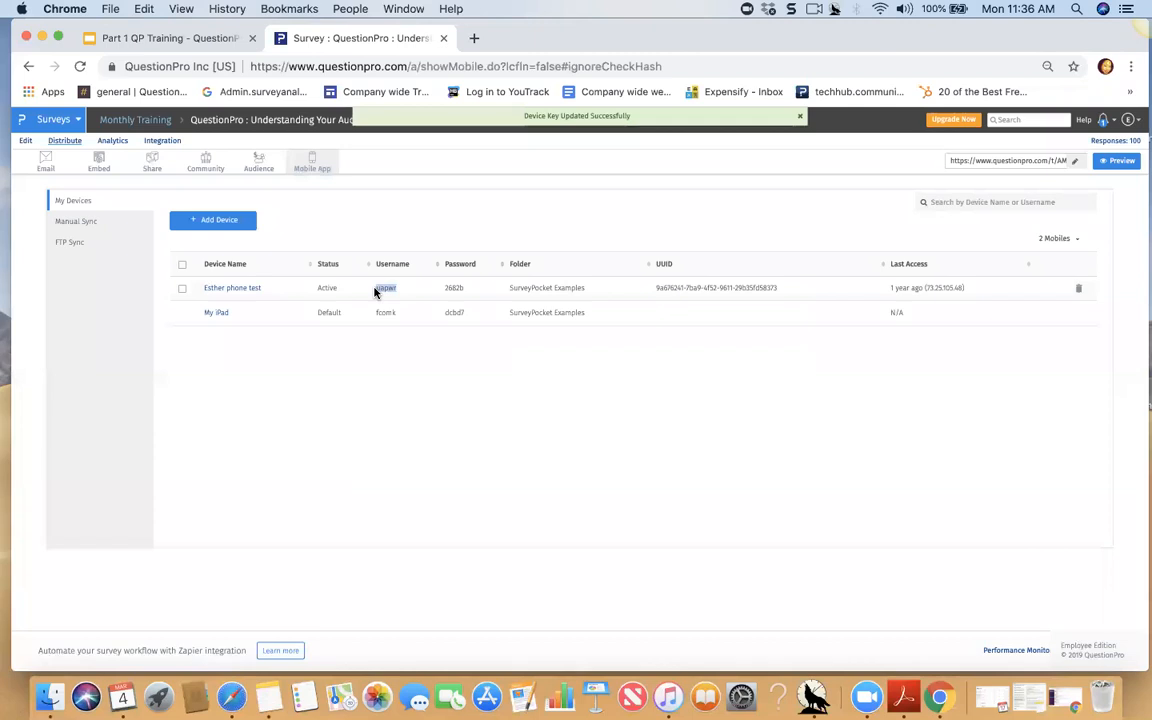
- Examine the phone device's login credentials and the manual and FTP sync options for mobile data
double_click(454, 288)
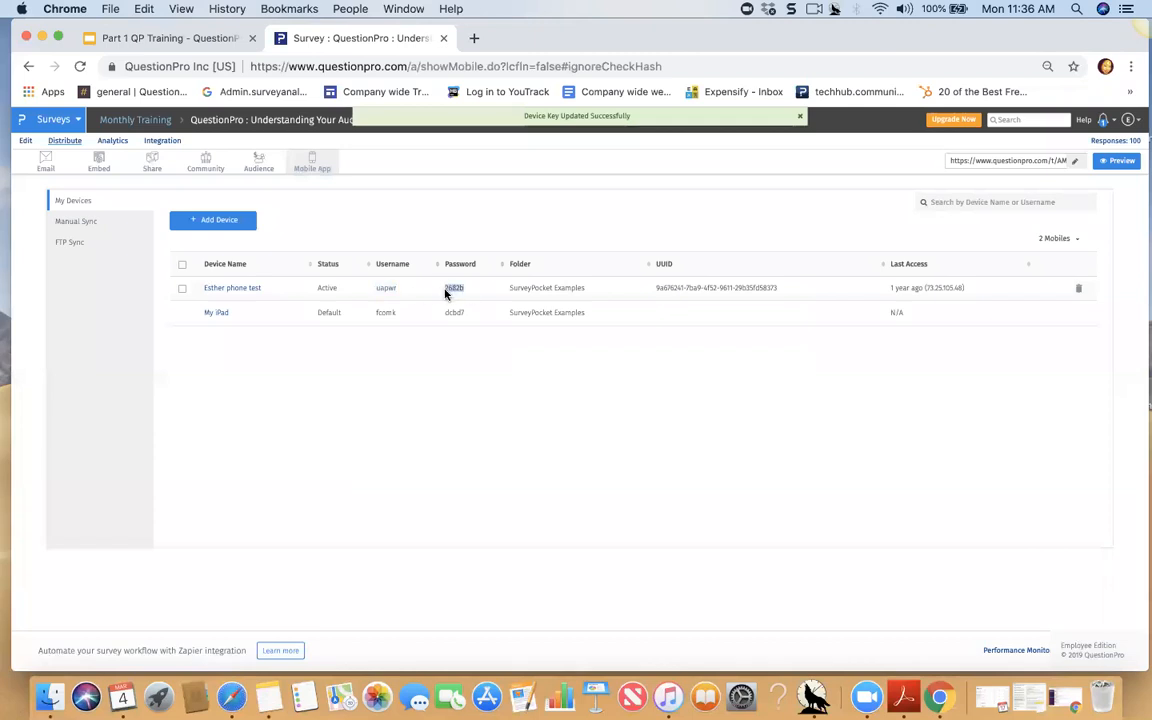
left_click(480, 407)
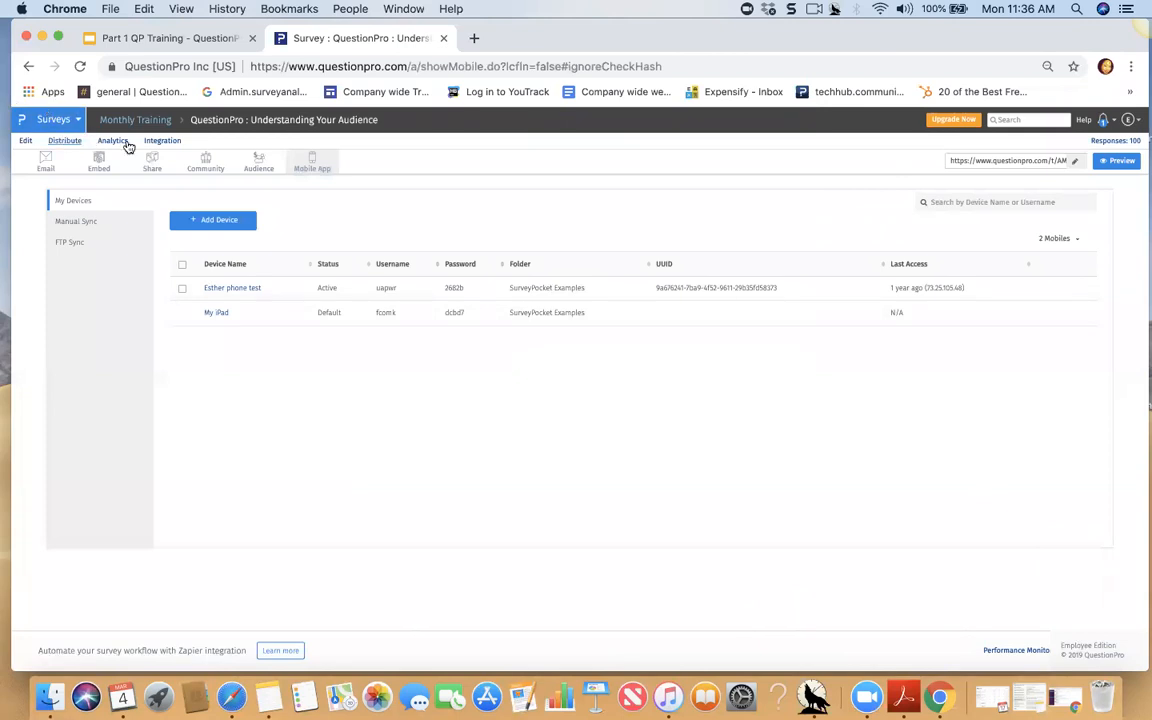
left_click(73, 223)
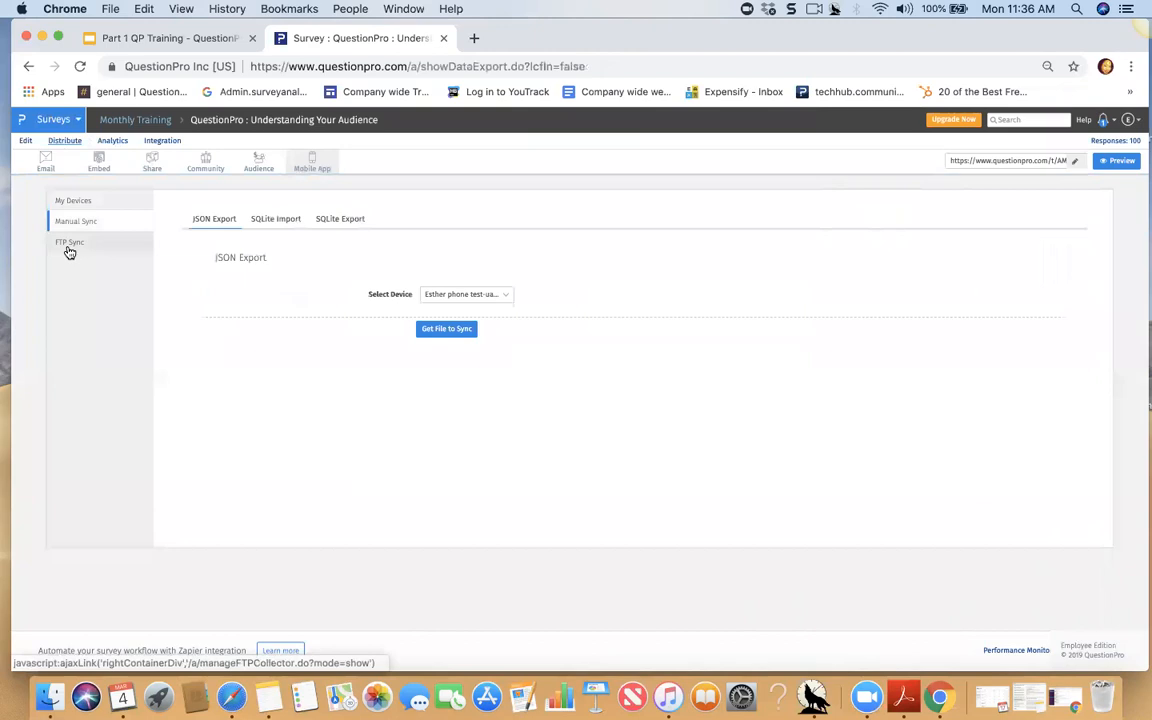
left_click(63, 244)
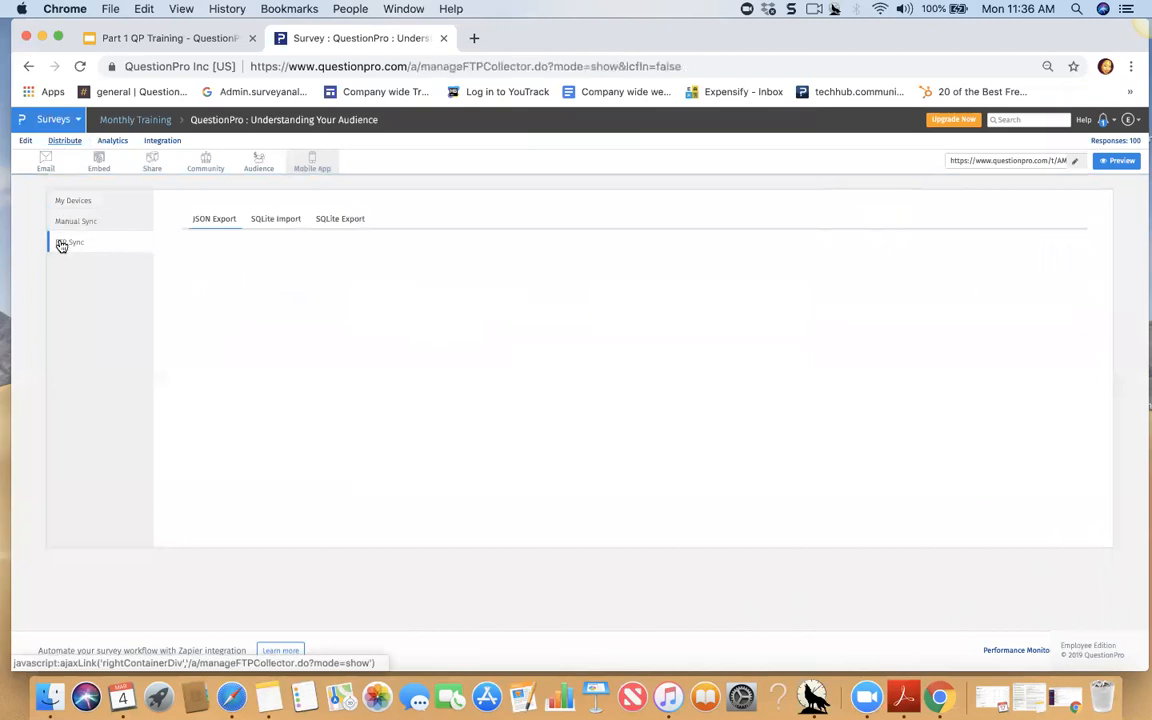
left_click(67, 224)
left_click(69, 246)
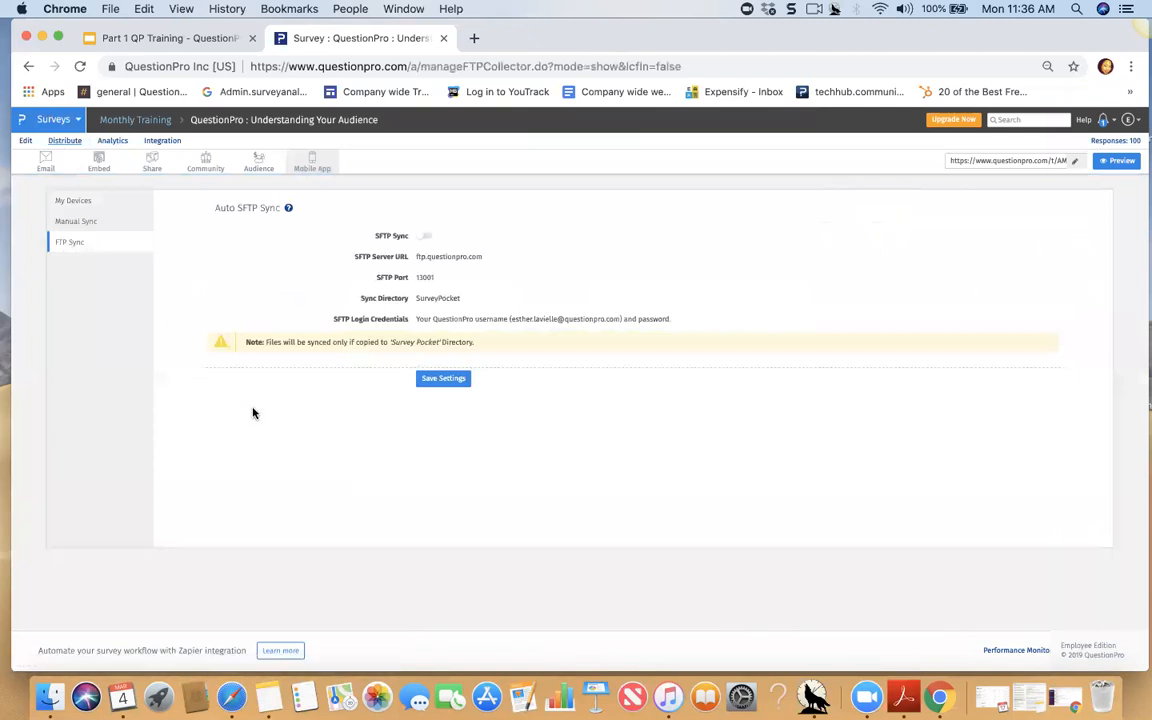
left_click(83, 224)
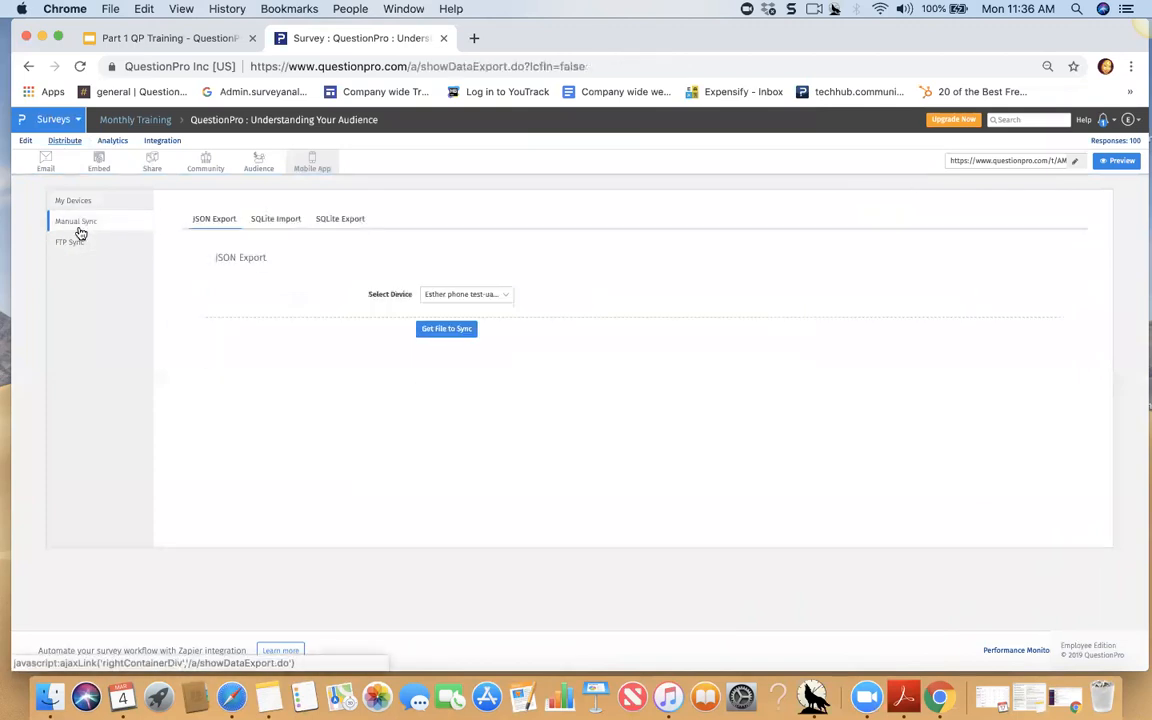
- Try to open the survey's analytics dashboard, including from its edit workspace
left_click(65, 141)
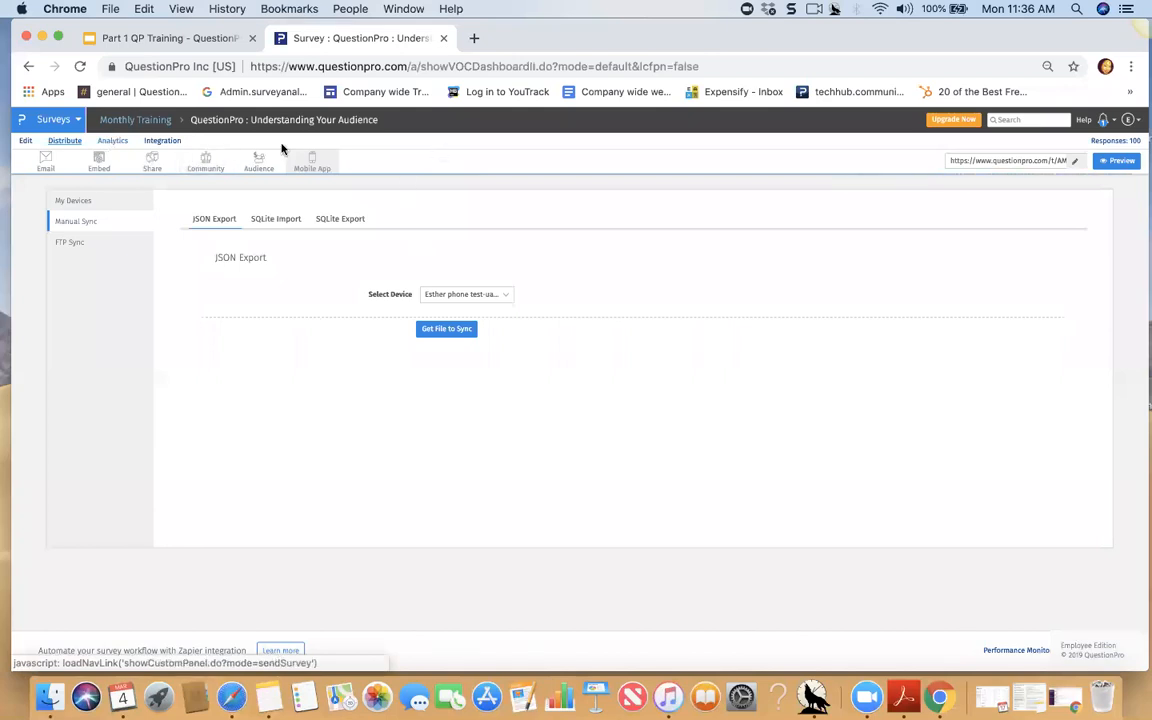
mouse_move(609, 44)
left_mouse_down()
mouse_move(609, 95)
mouse_move(599, 23)
left_mouse_up()
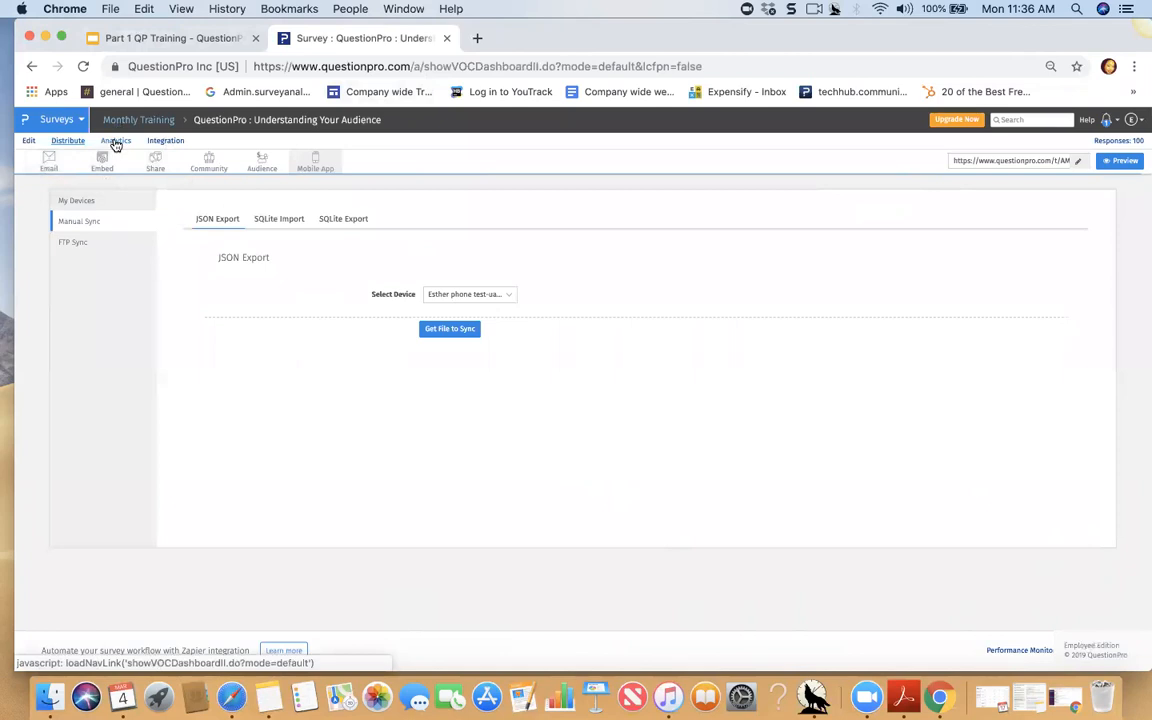
left_click(28, 140)
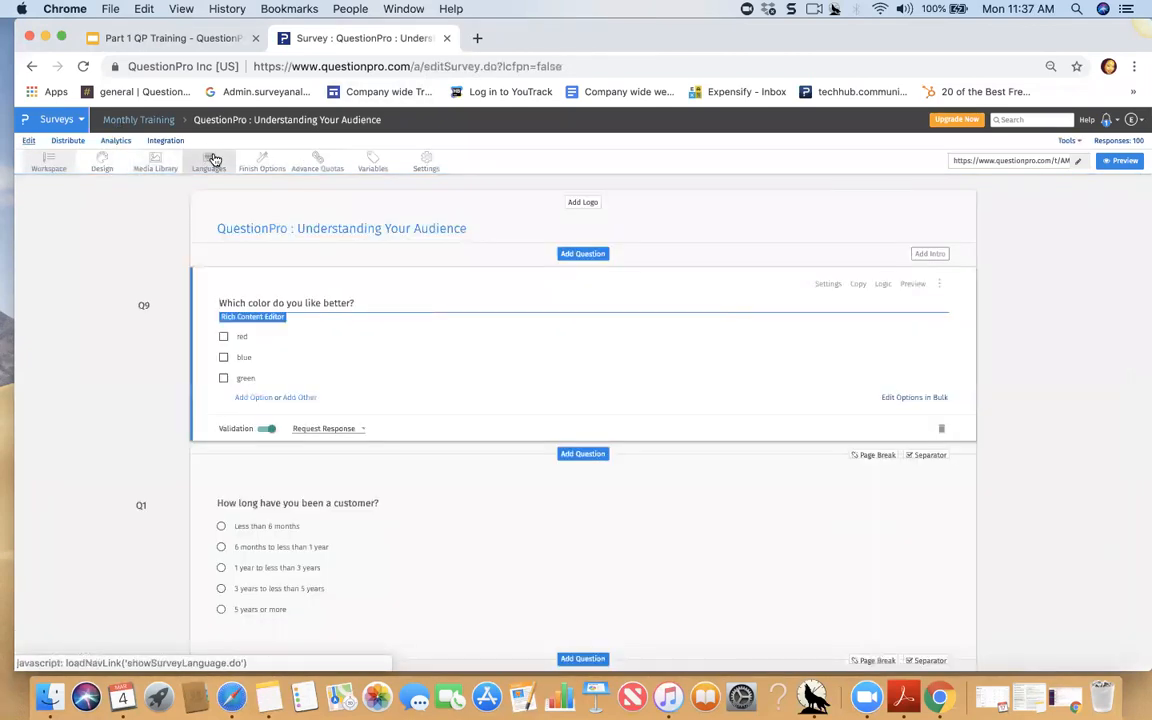
left_click(114, 142)
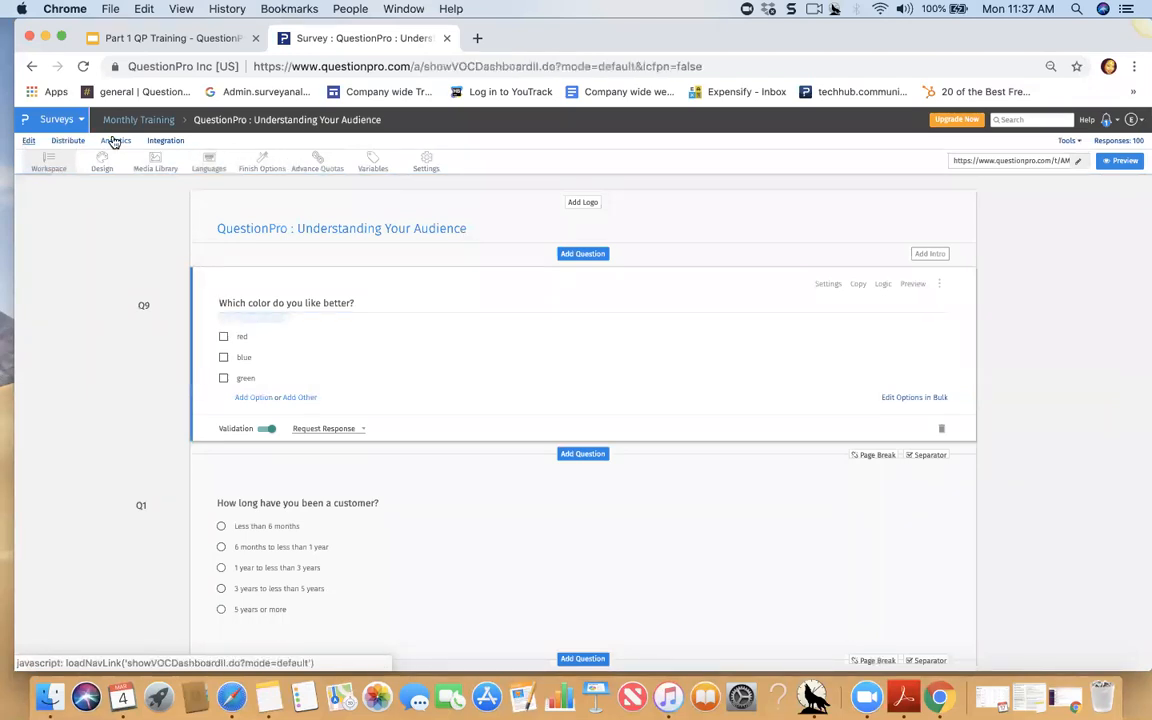
- Return to the Monthly Training survey list and view the new folder form without creating a folder
left_click(130, 121)
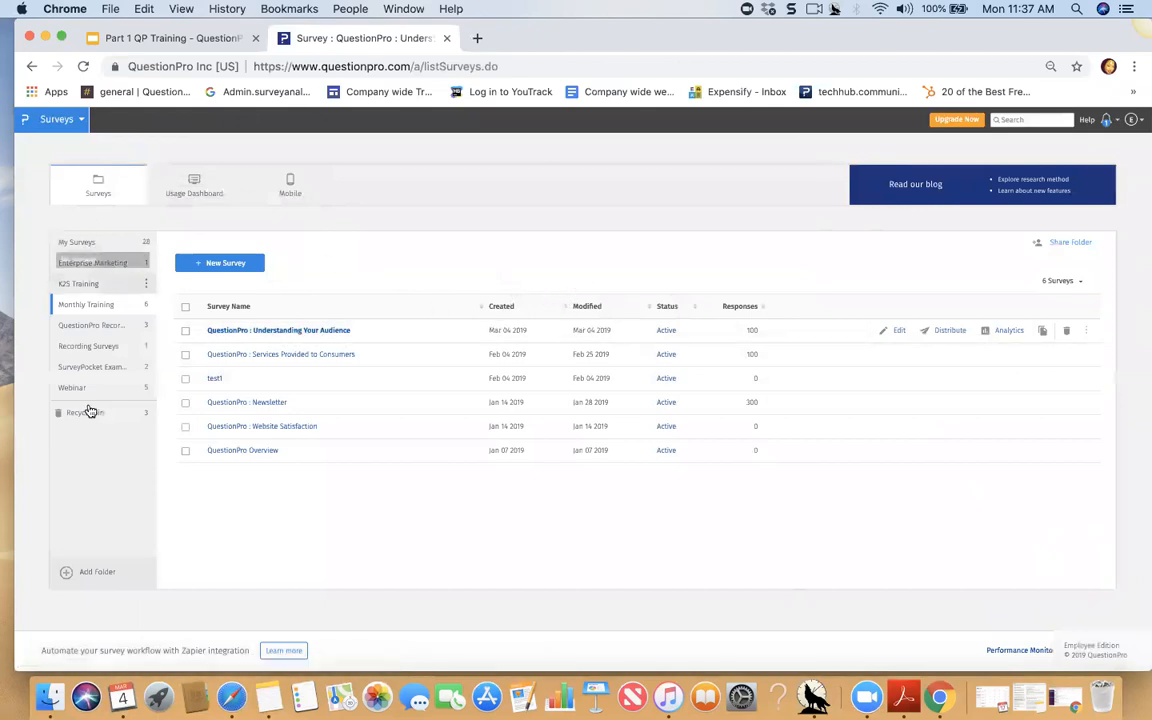
left_click(91, 574)
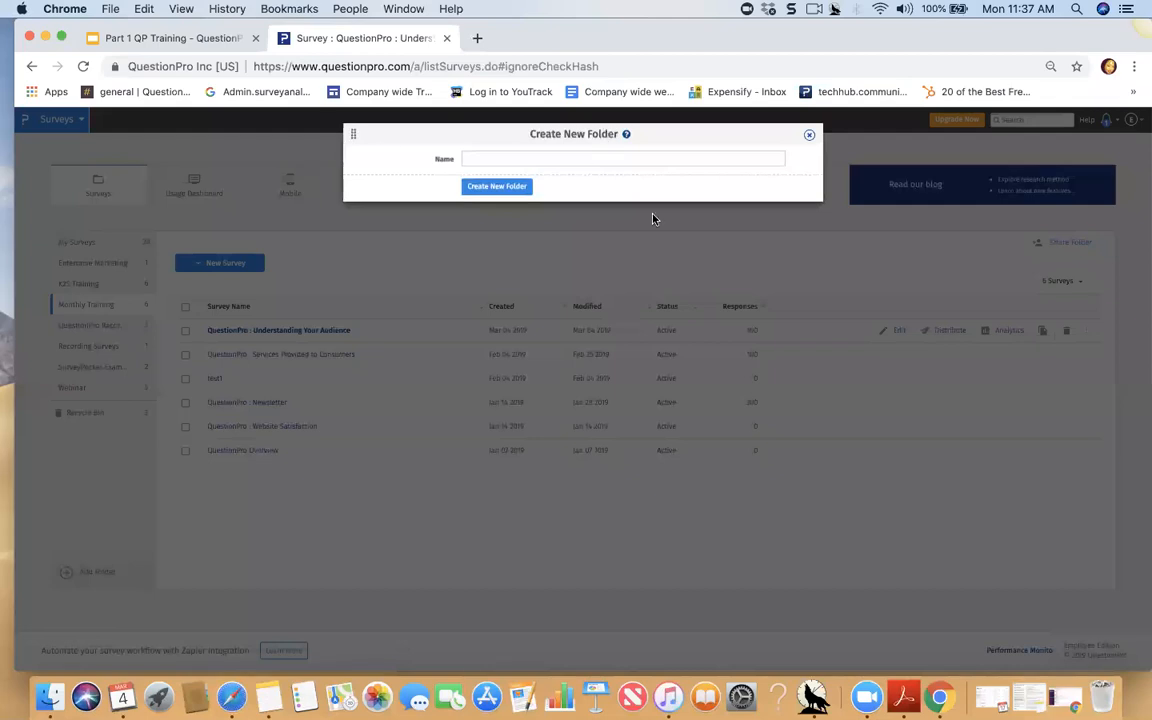
left_click(810, 137)
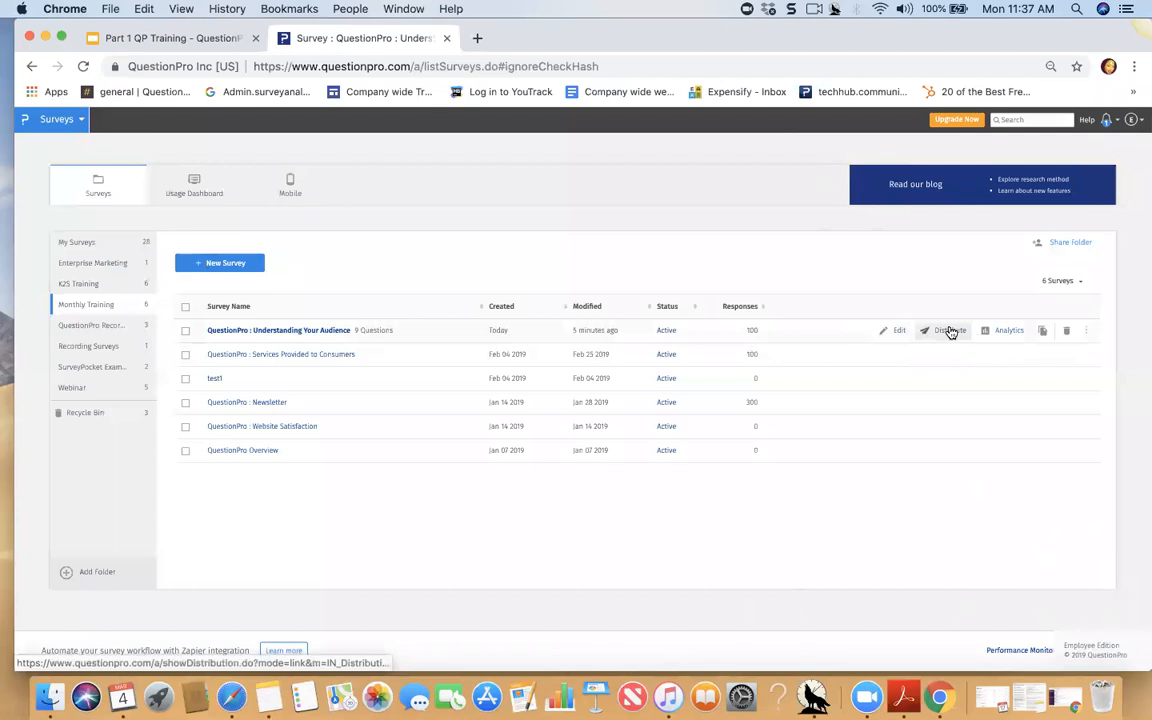
- Review the additional actions for the Understanding Your Audience survey and the Monthly Training folder's sharing settings without changing them
left_click(1086, 335)
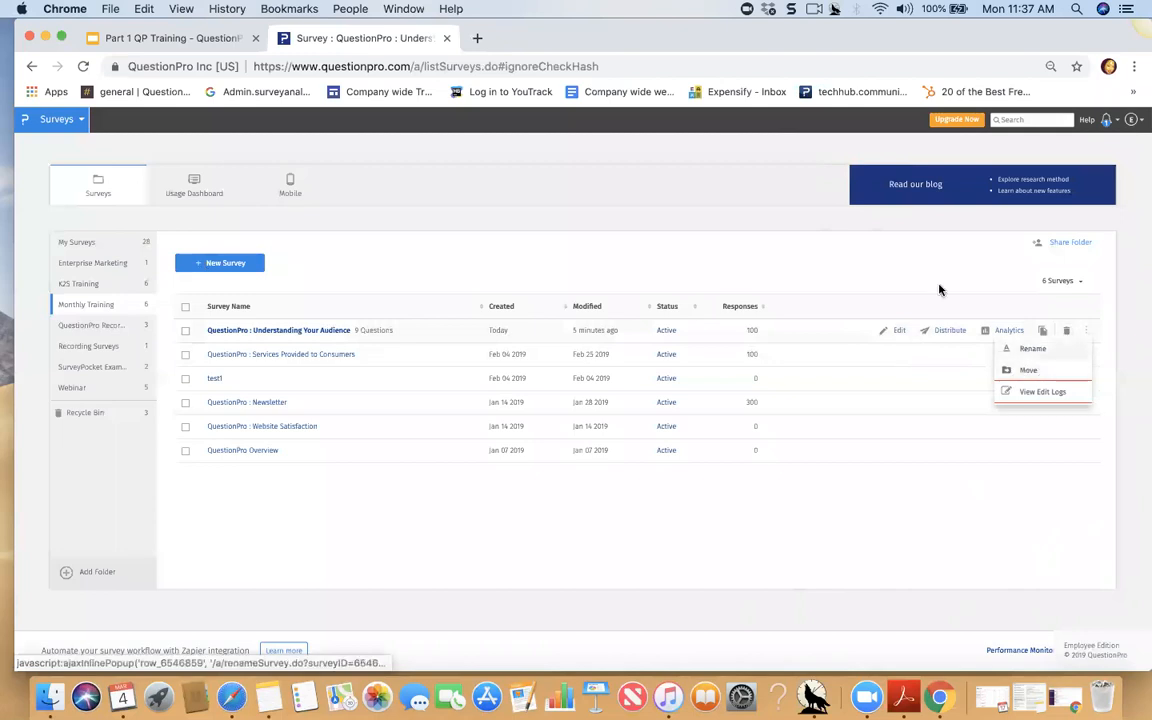
left_click(890, 272)
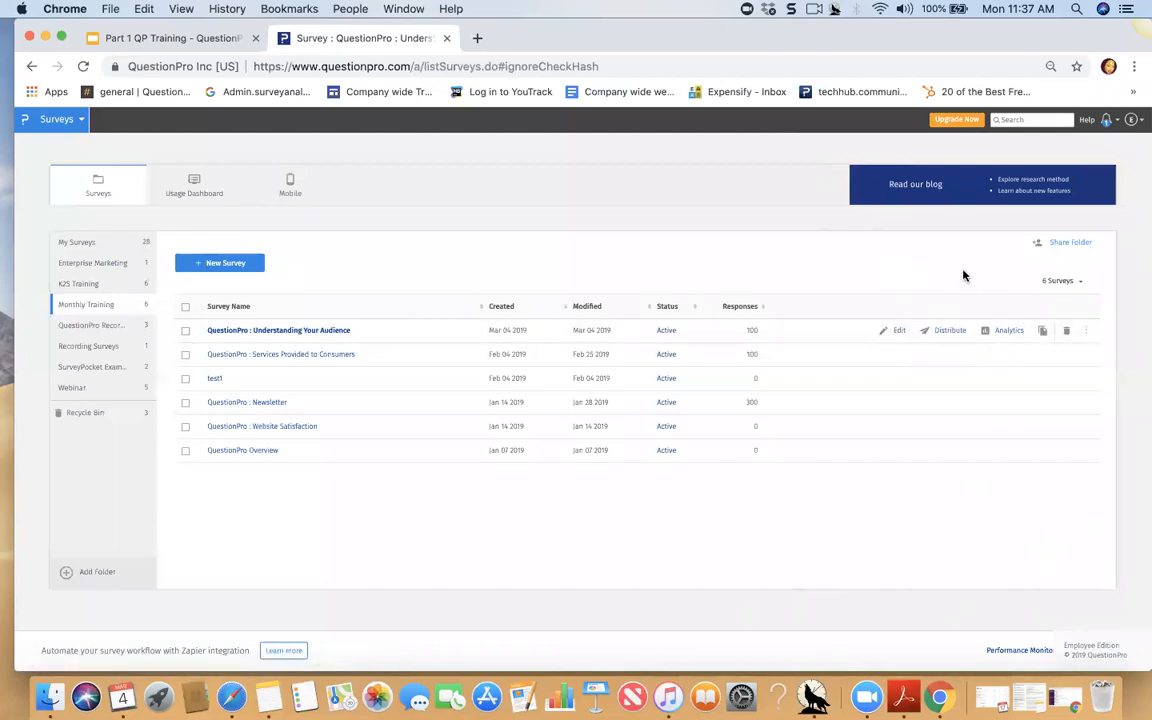
left_click(1082, 245)
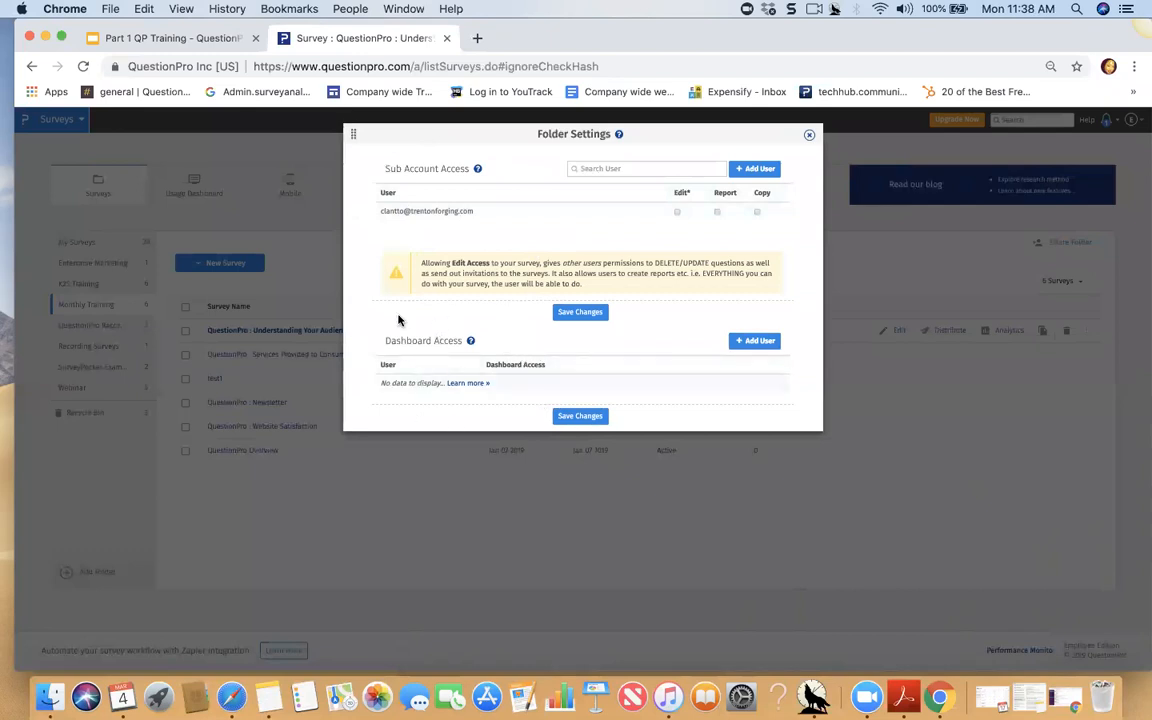
left_click(809, 135)
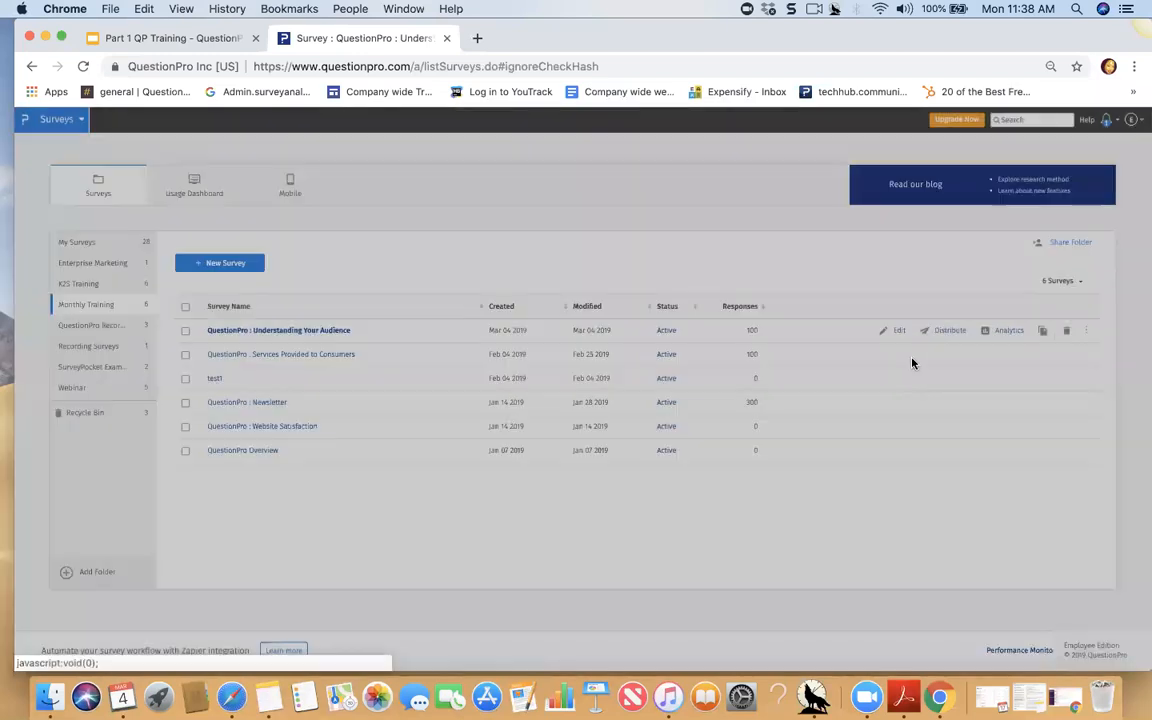
- Open the Understanding Your Audience survey's analytics dashboard and examine its viewed, started and completed figures
left_click(1012, 332)
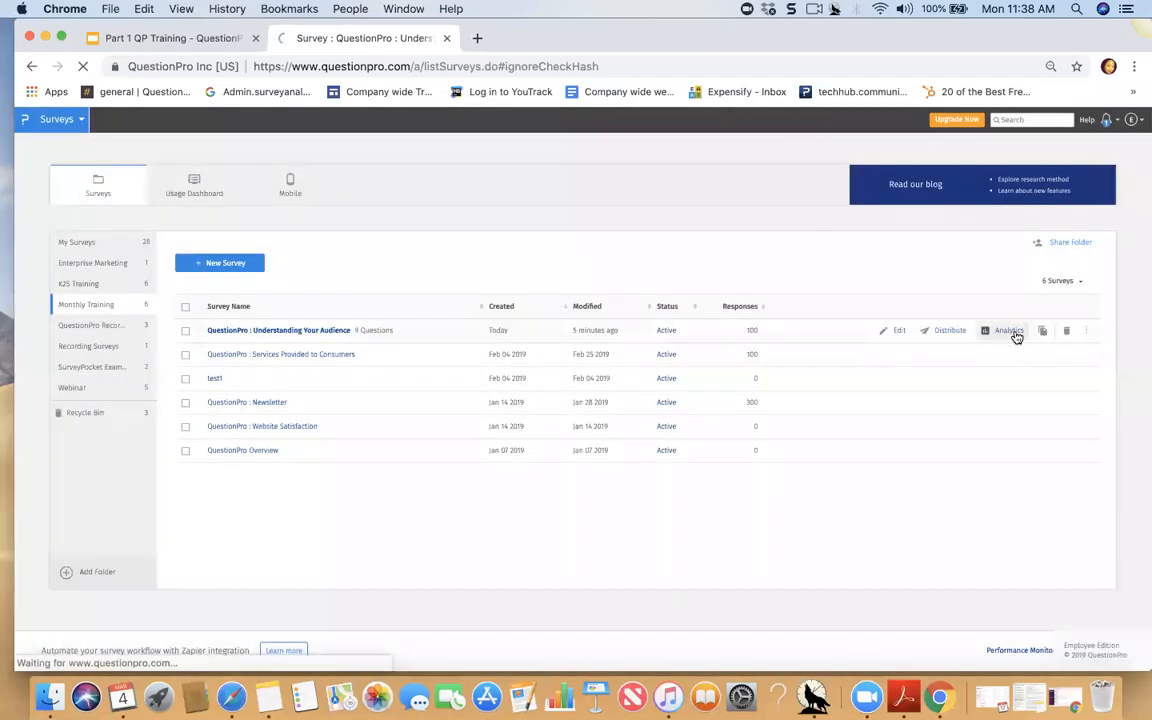
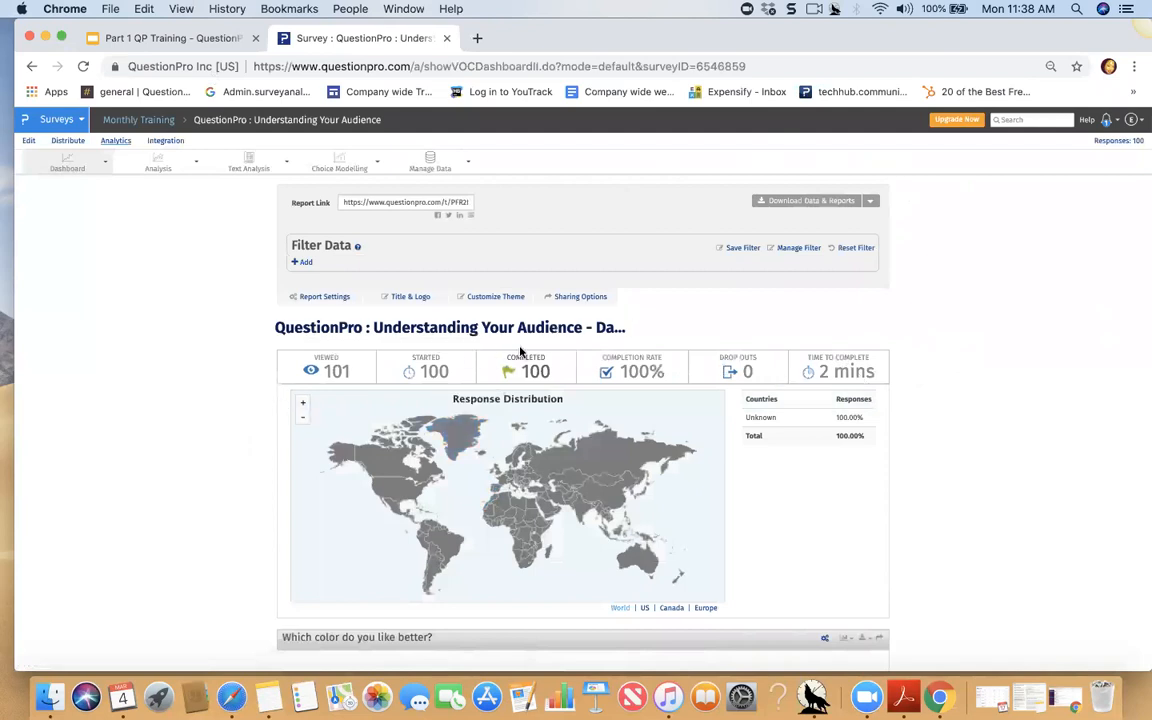
left_click_drag(557, 373, 320, 371)
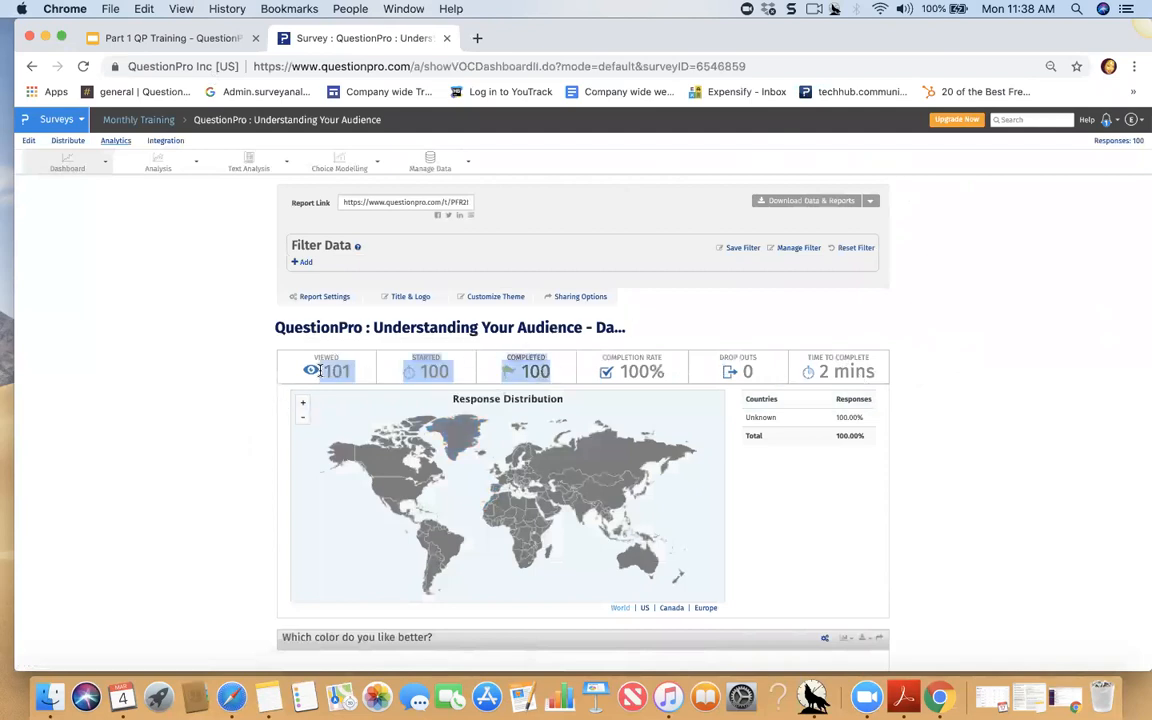
left_click(248, 399)
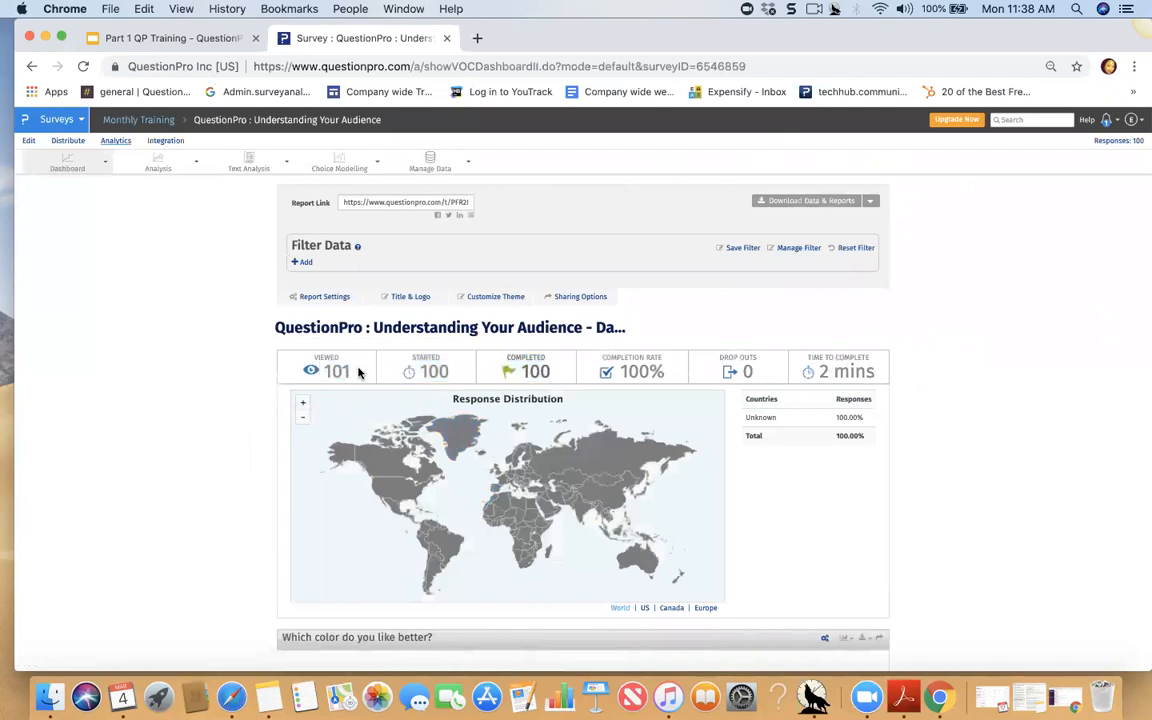
left_click_drag(356, 369, 322, 373)
left_click(225, 407)
scroll(1063, 469, "down", 1)
scroll(1030, 528, "up", 1)
scroll(247, 208, "down", 1)
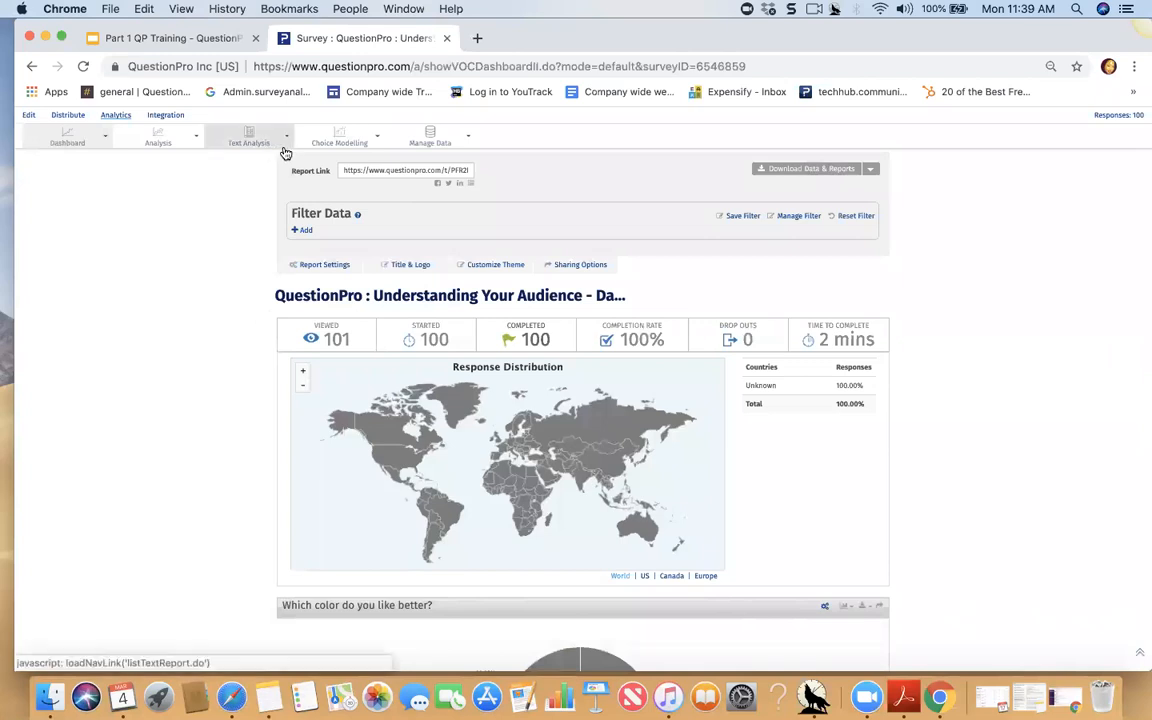
scroll(330, 287, "up", 1)
- Review the dashboard's report settings, including the map and question display choices, and close them without saving
left_click(329, 297)
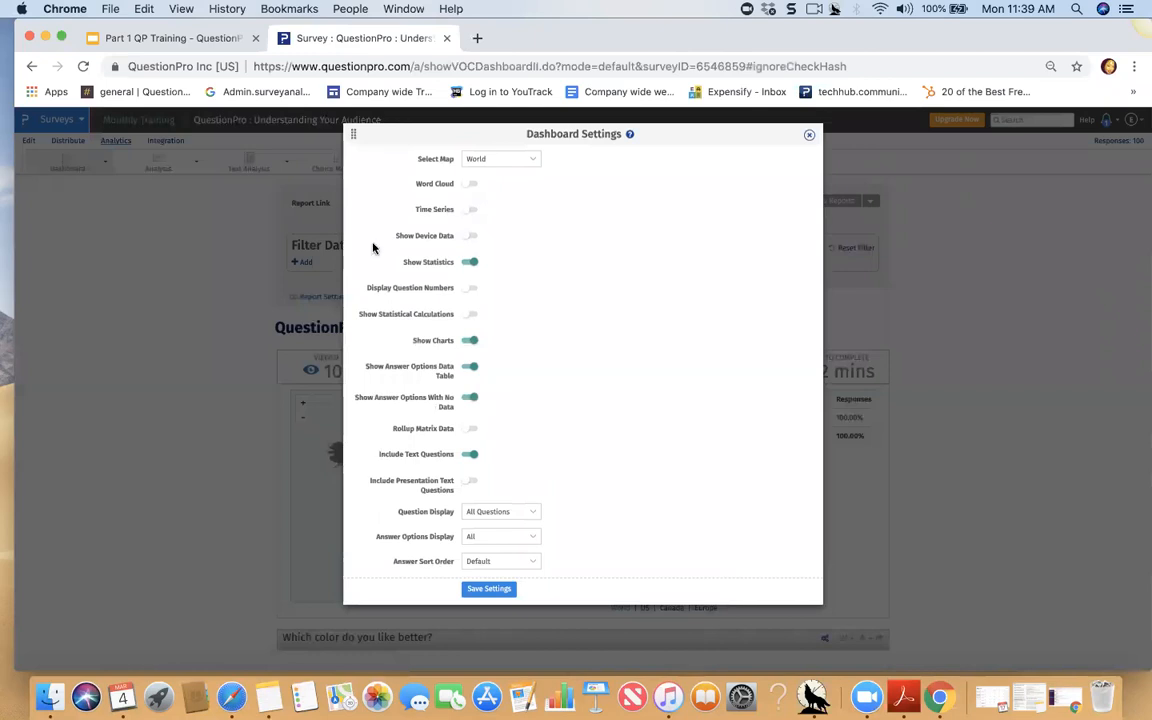
left_click(492, 163)
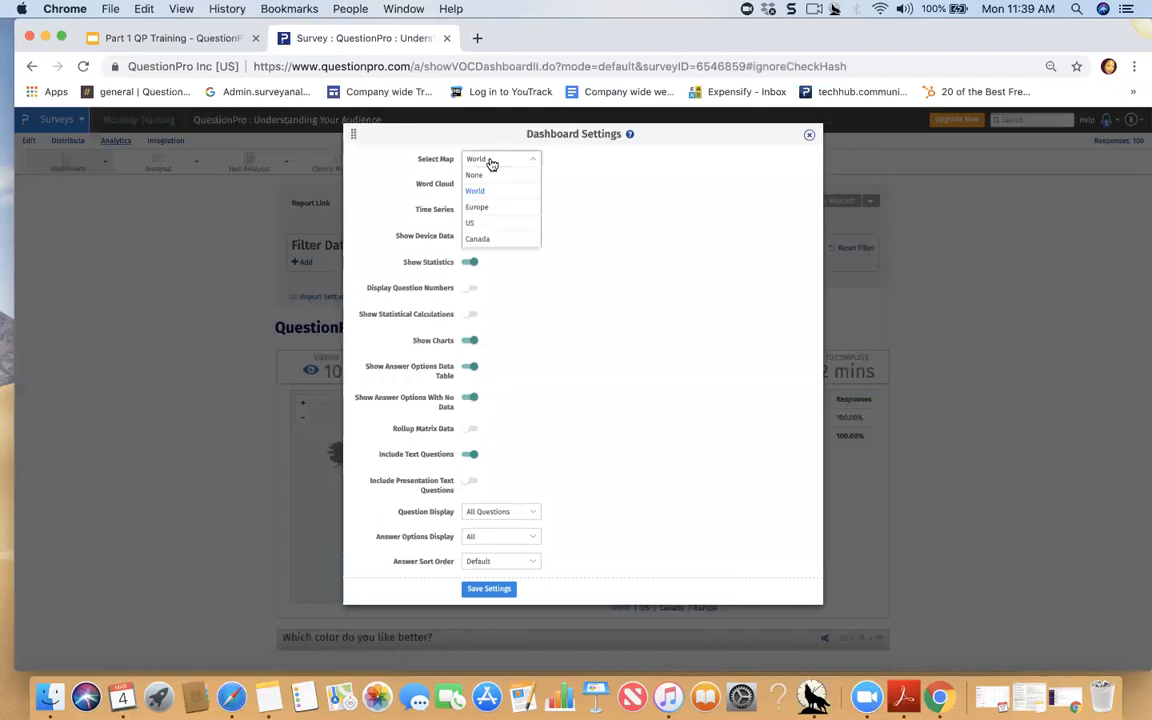
left_click(492, 163)
left_click(492, 163)
left_click(638, 231)
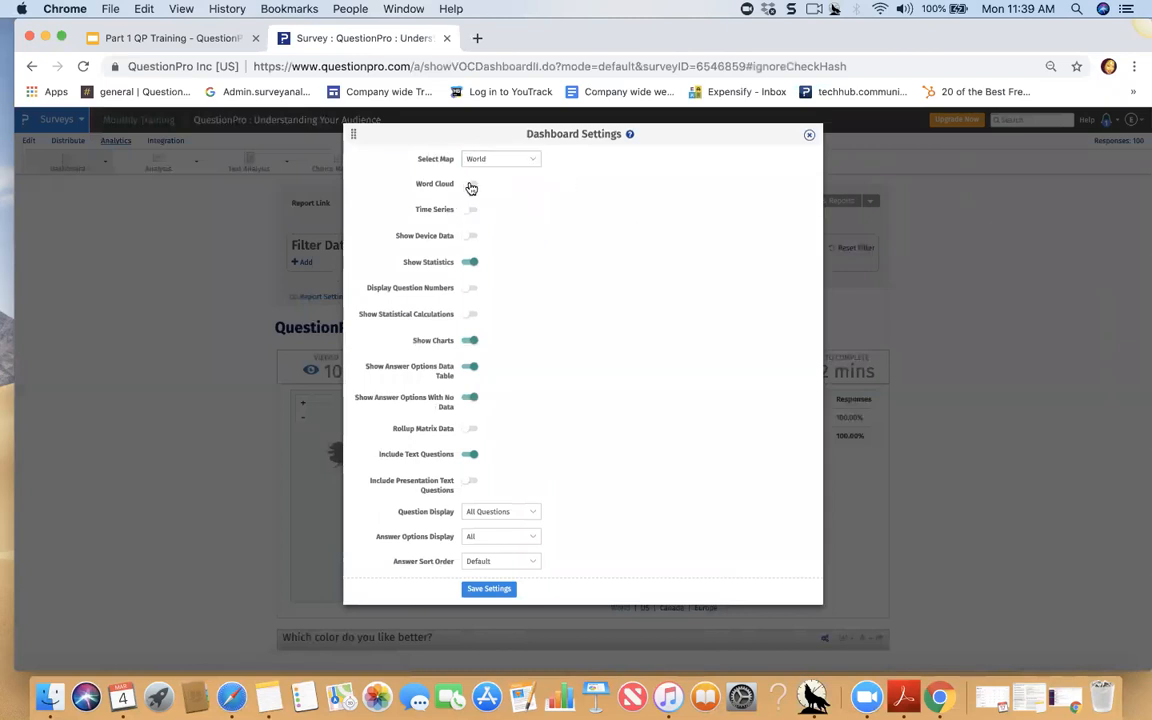
left_click(471, 187)
left_click(529, 513)
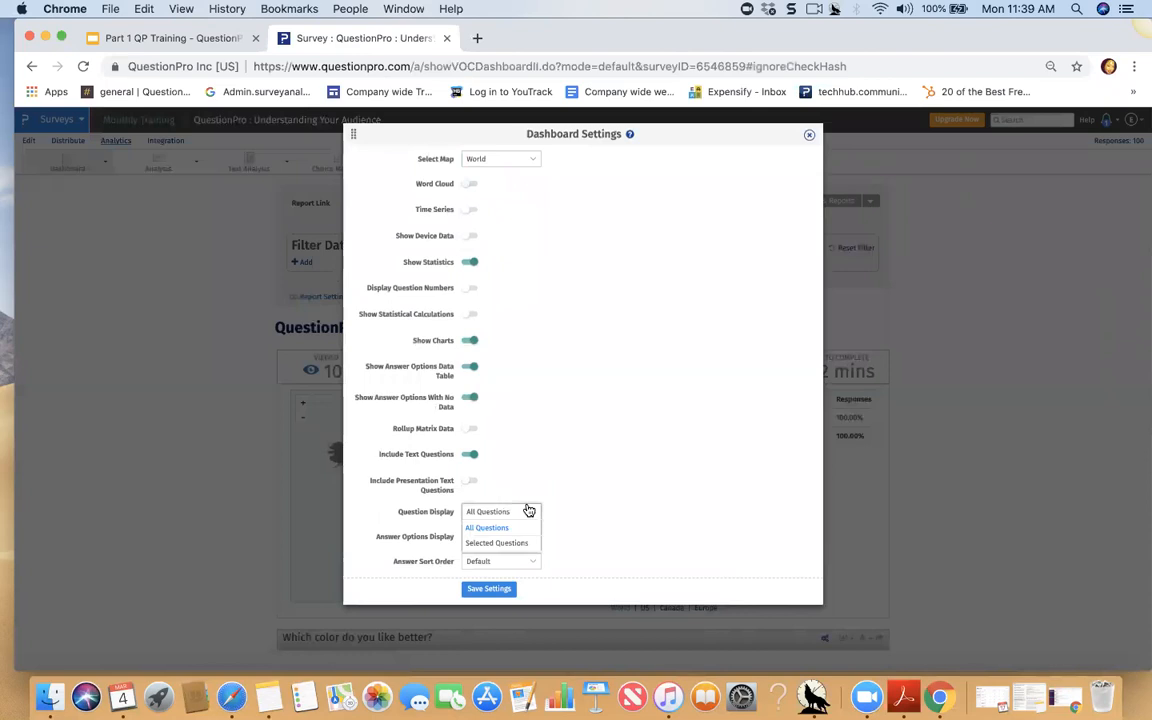
left_click(604, 466)
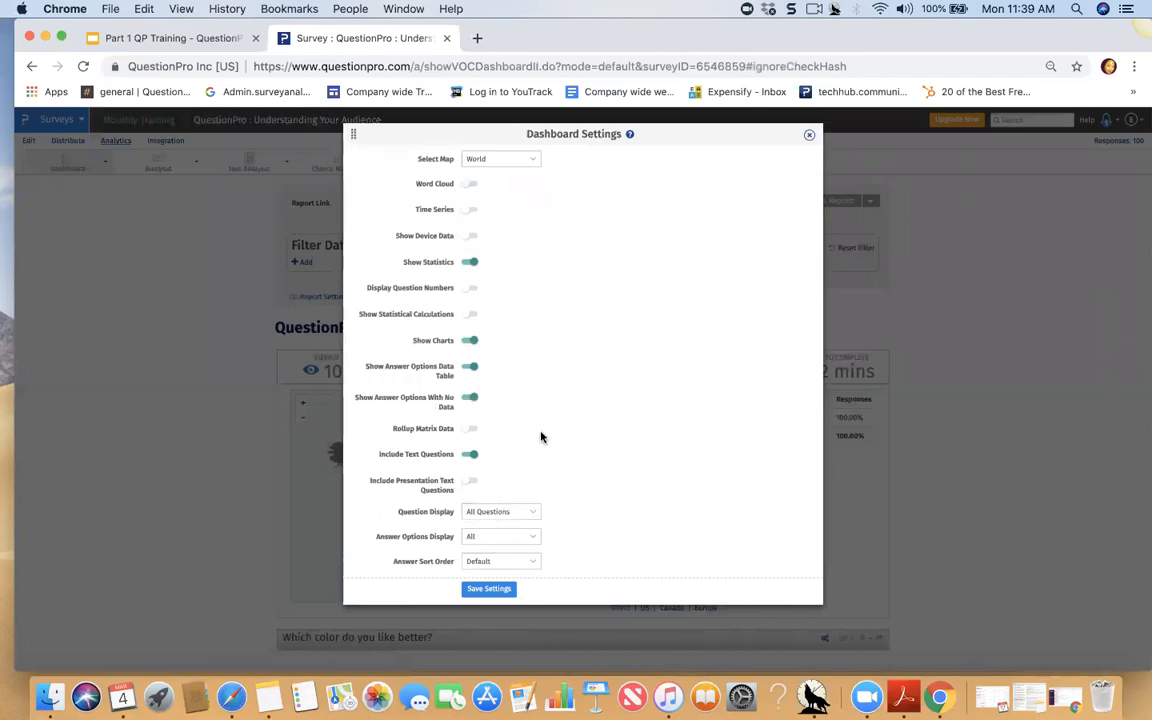
left_click(809, 134)
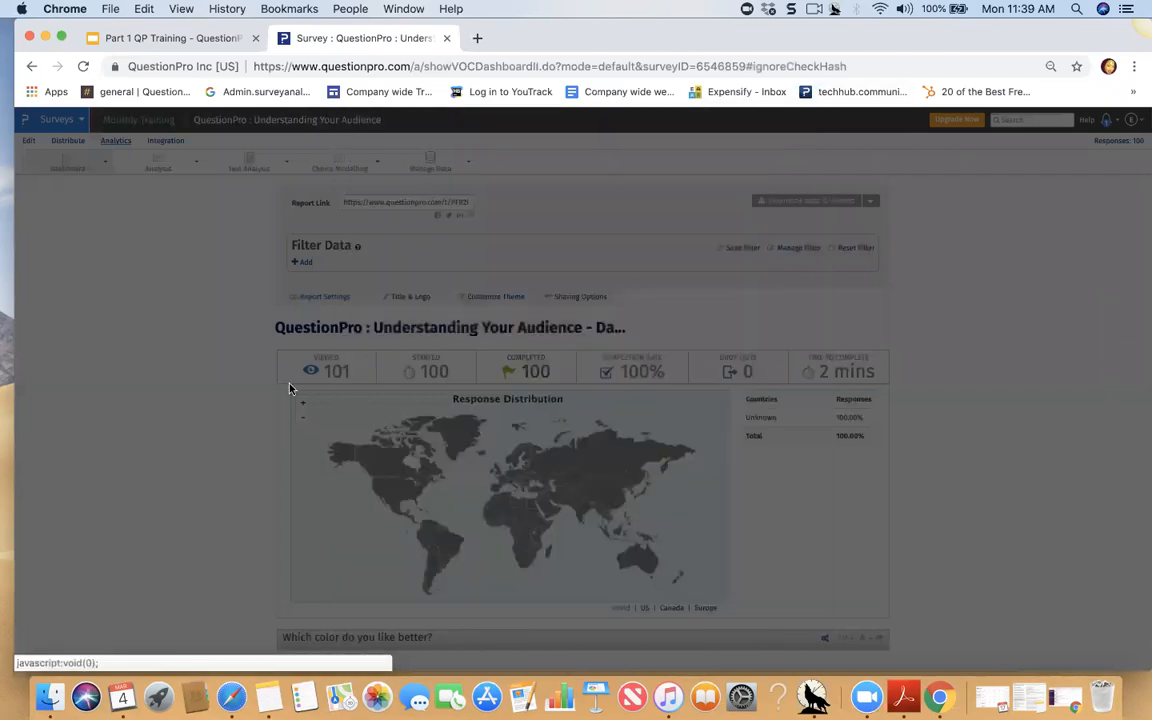
- Review the dashboard's title and logo, theme and report sharing options without changing them
left_click(410, 297)
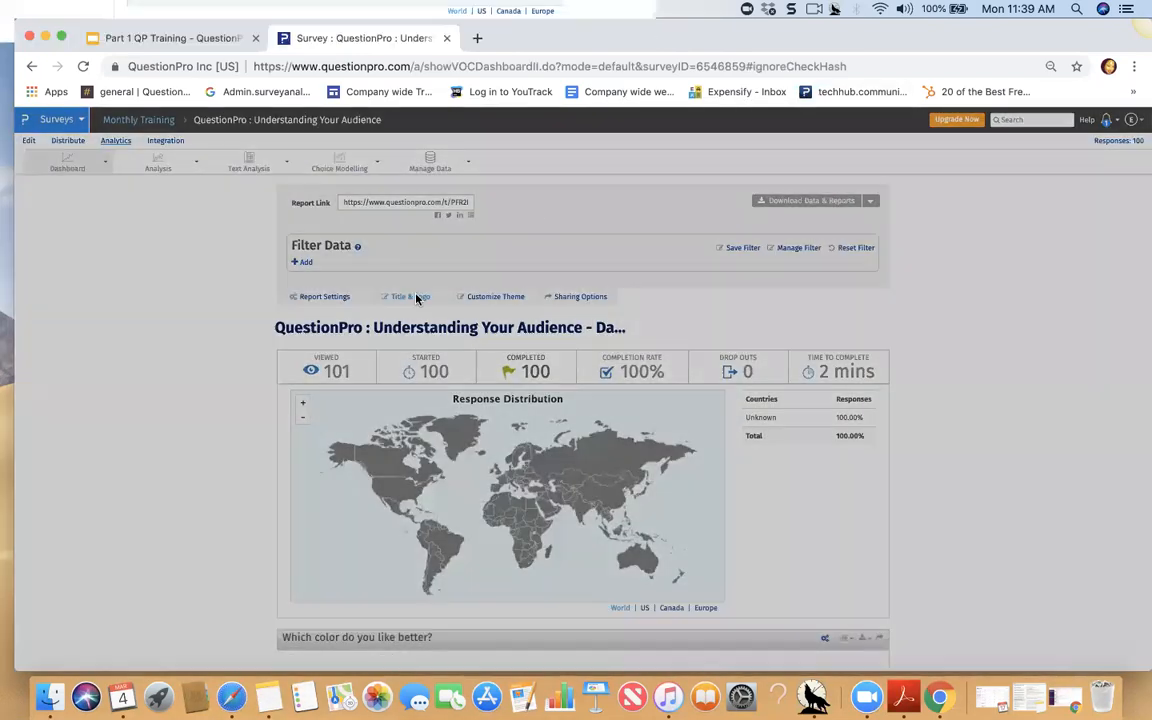
left_click(810, 135)
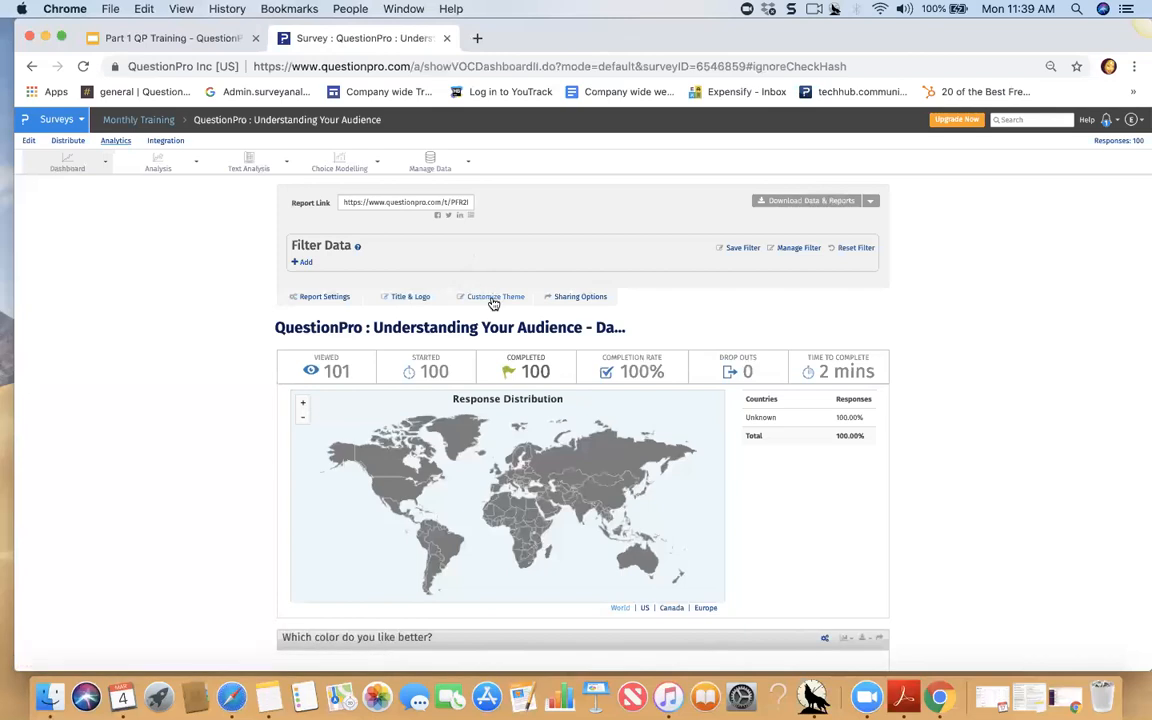
left_click(492, 300)
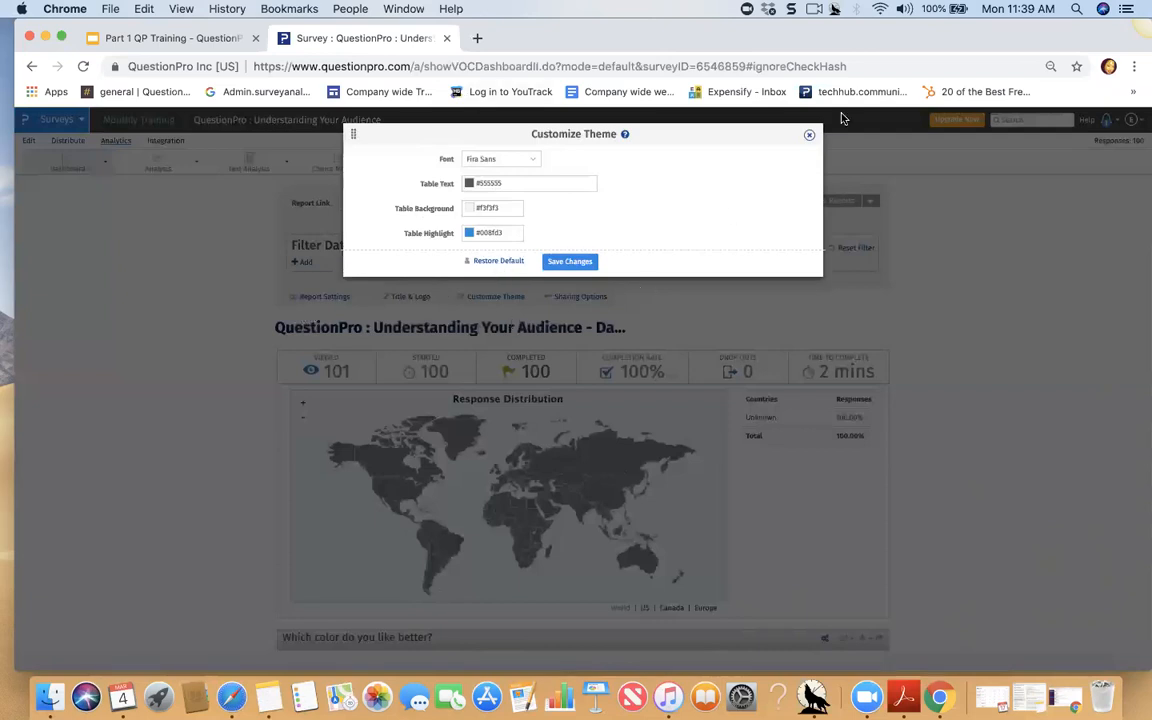
left_click(810, 136)
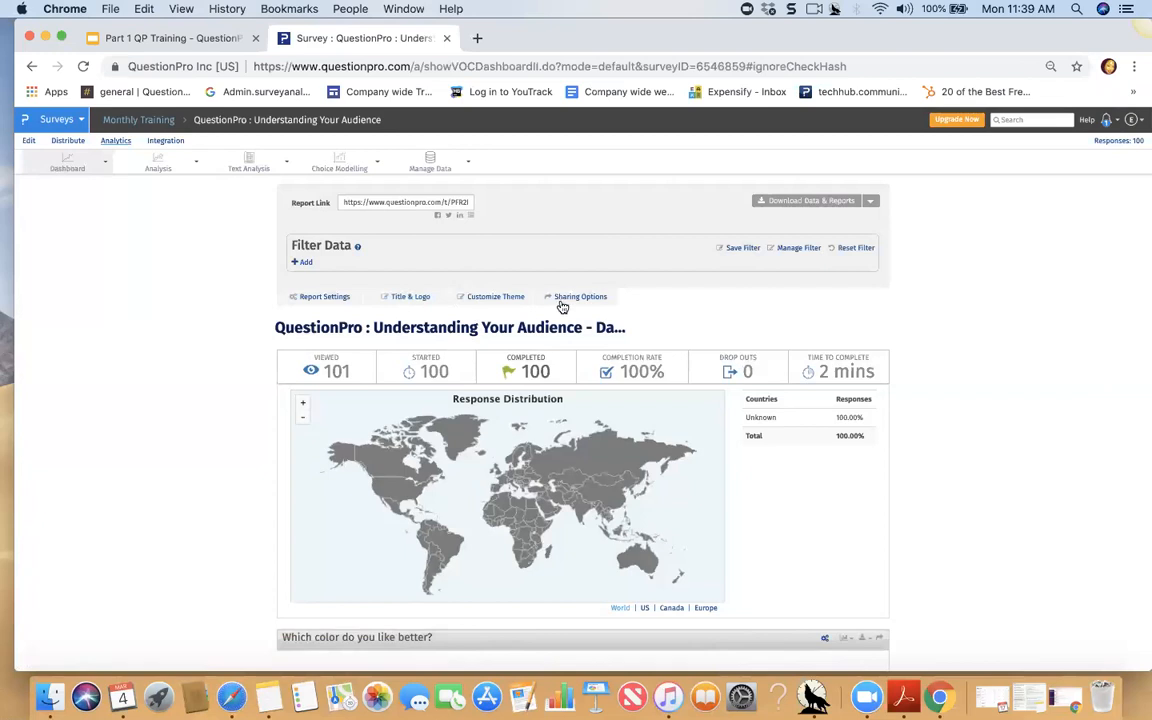
left_click(581, 297)
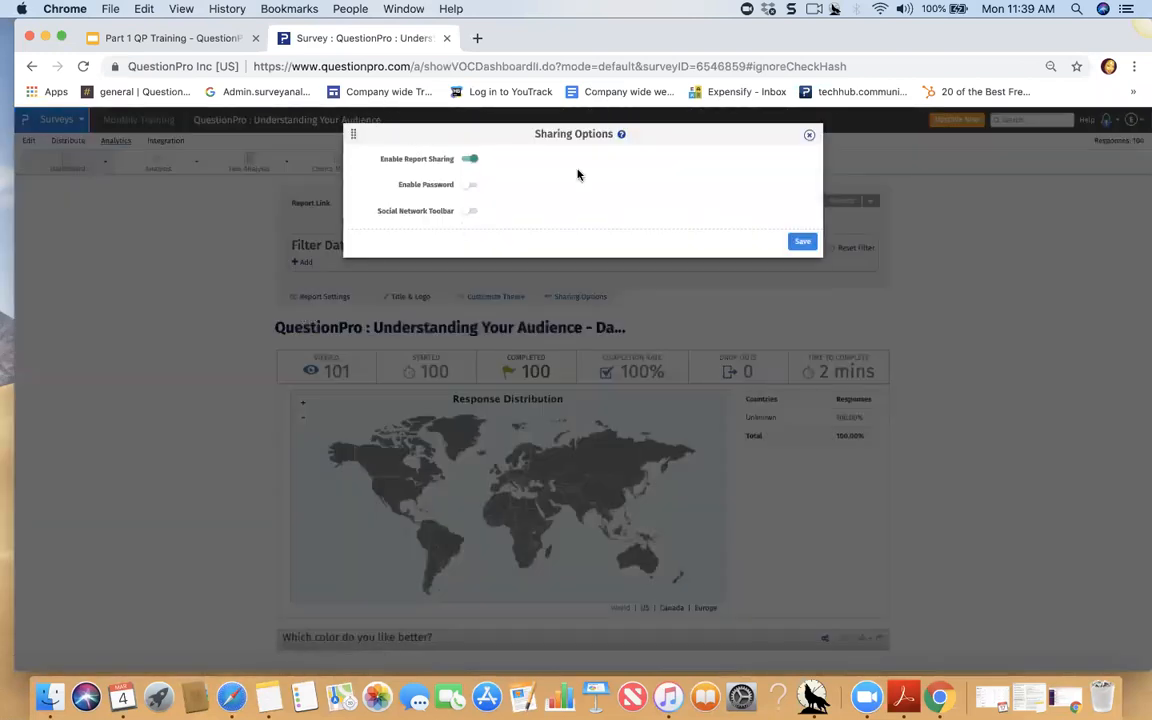
left_click(809, 135)
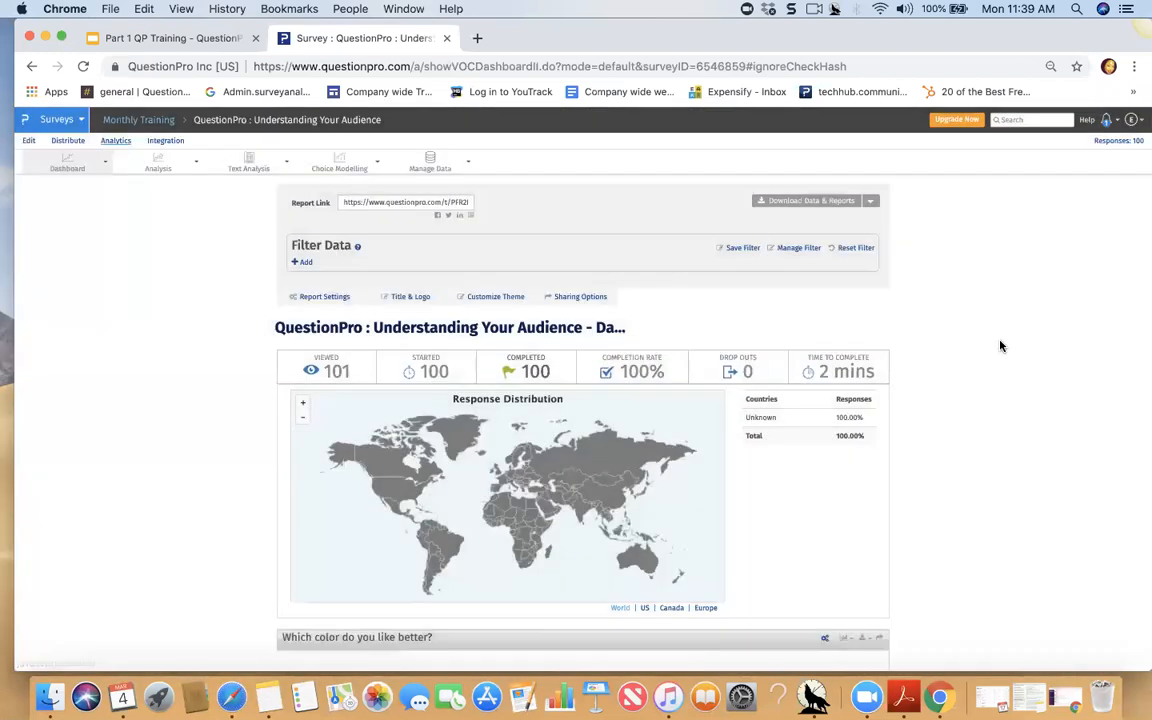
- Add a Question filter to the dashboard data and view the available filter types and question choices
scroll(218, 254, "down", 3)
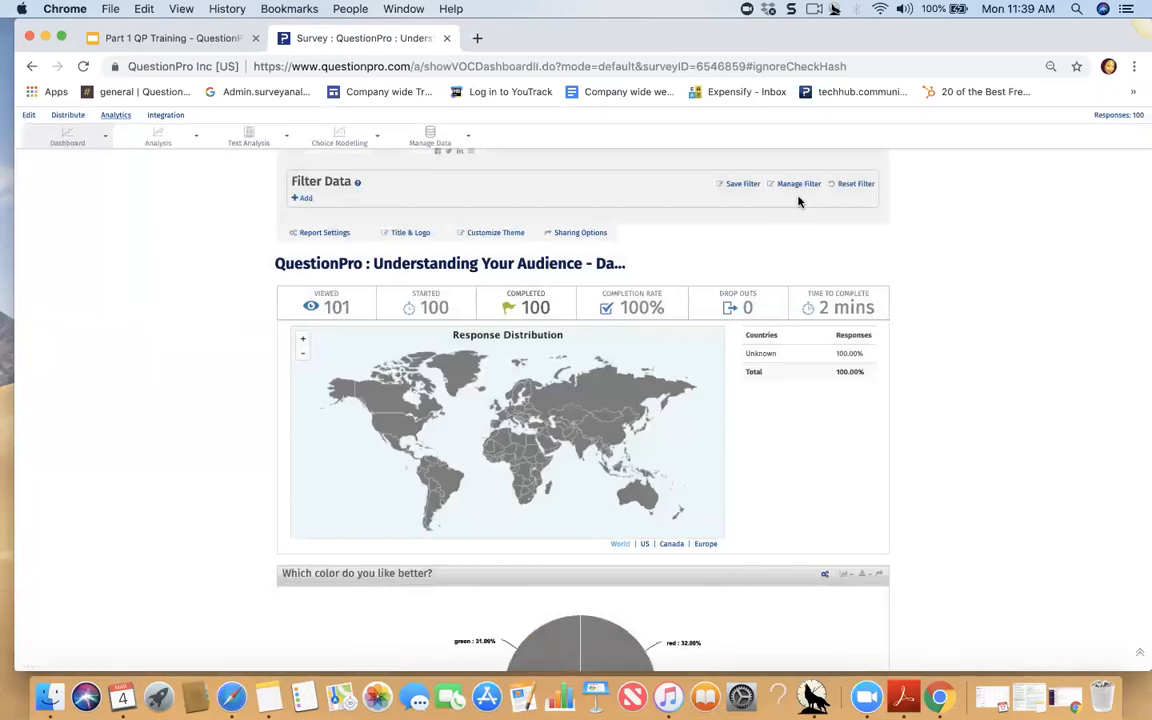
left_click(302, 197)
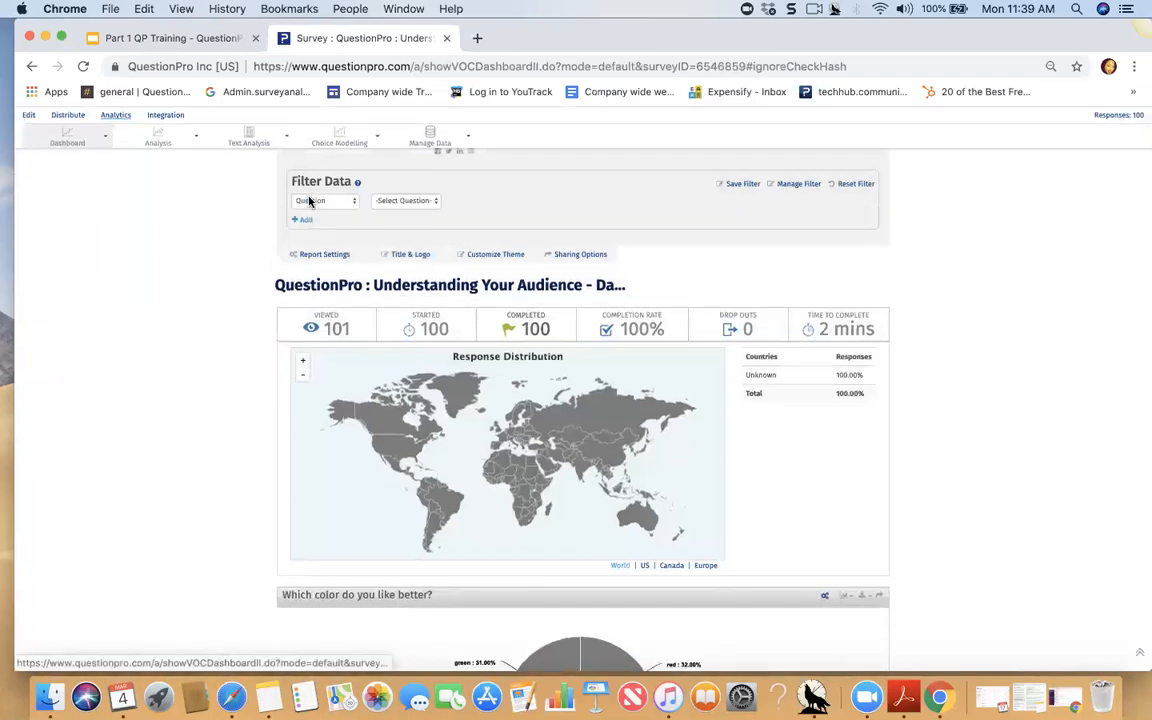
left_click(336, 201)
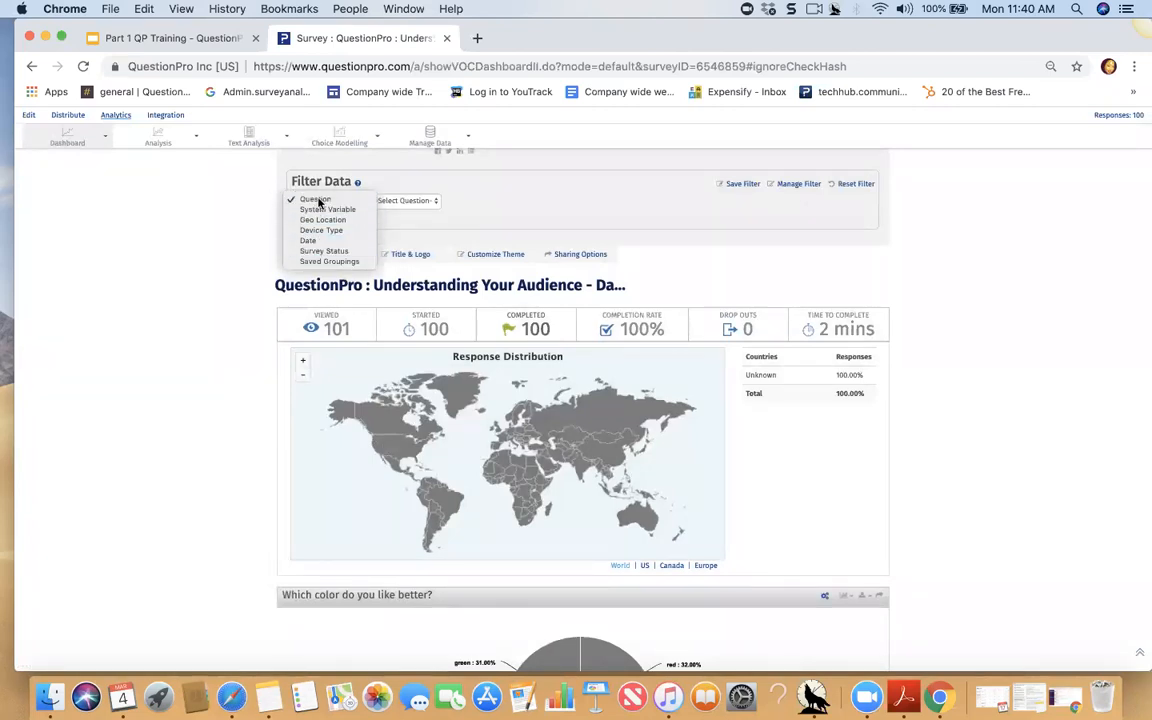
left_click(421, 202)
left_click(421, 205)
left_click(421, 205)
left_click(411, 205)
left_click(525, 212)
left_click(435, 214)
left_click(421, 202)
left_click(421, 202)
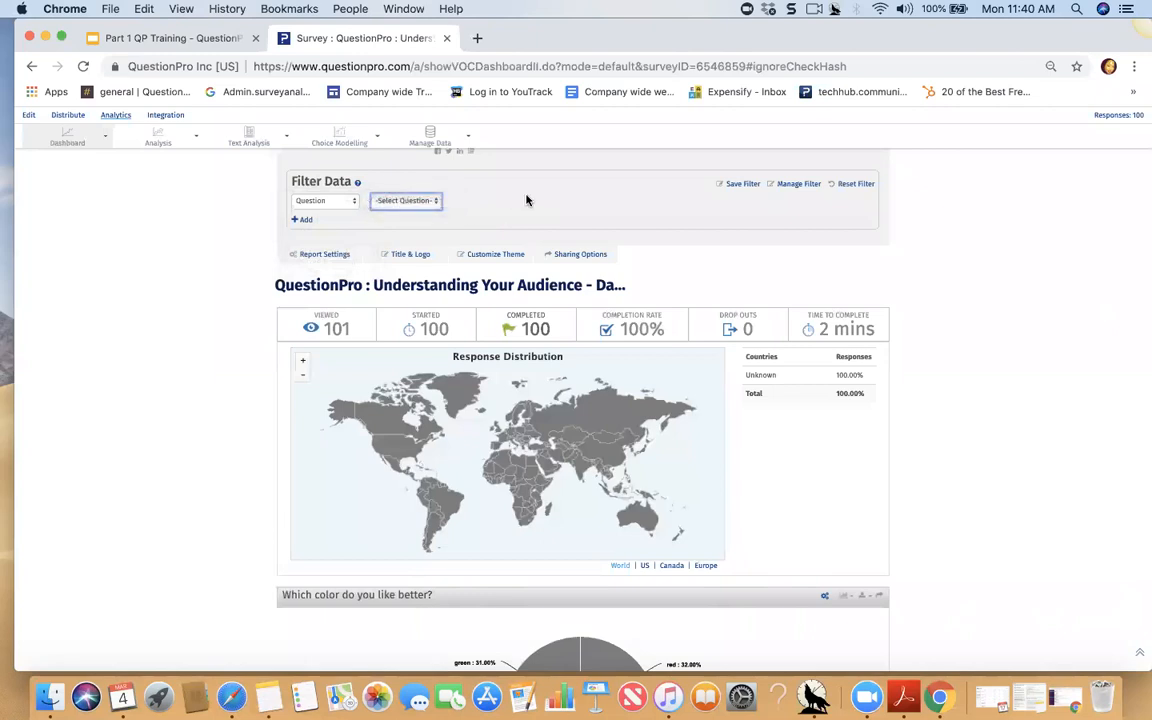
- Reset the dashboard's data filter and look over the filter types again
scroll(962, 284, "down", 5)
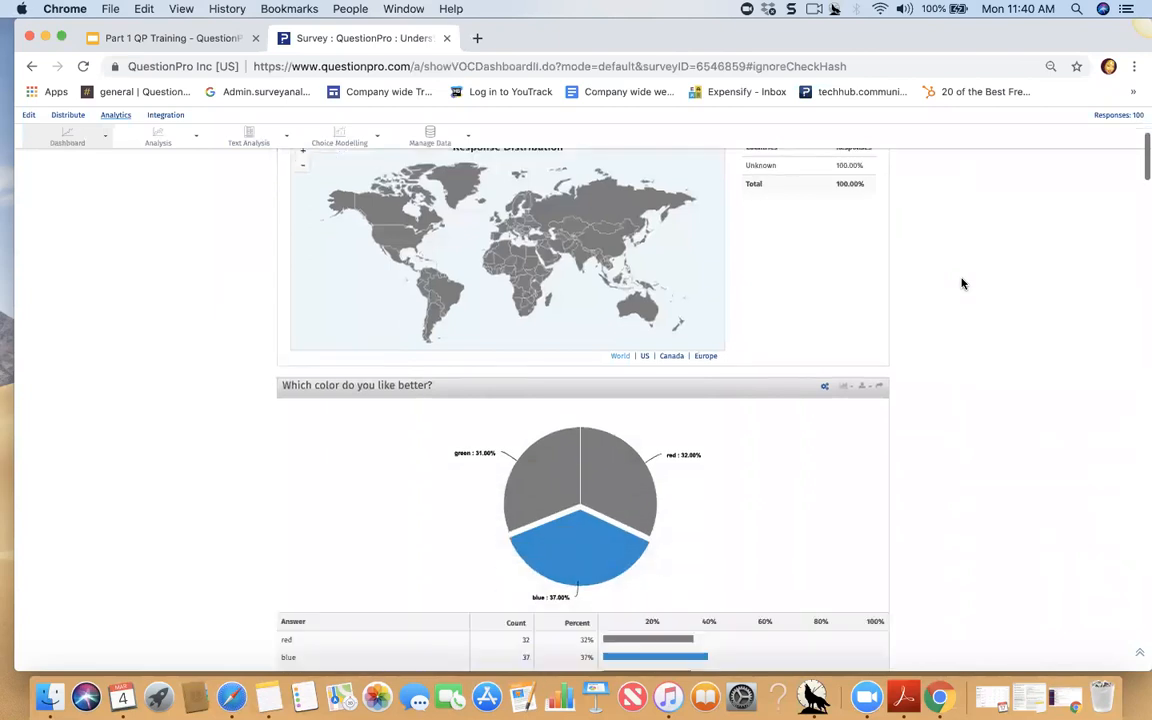
scroll(832, 328, "up", 6)
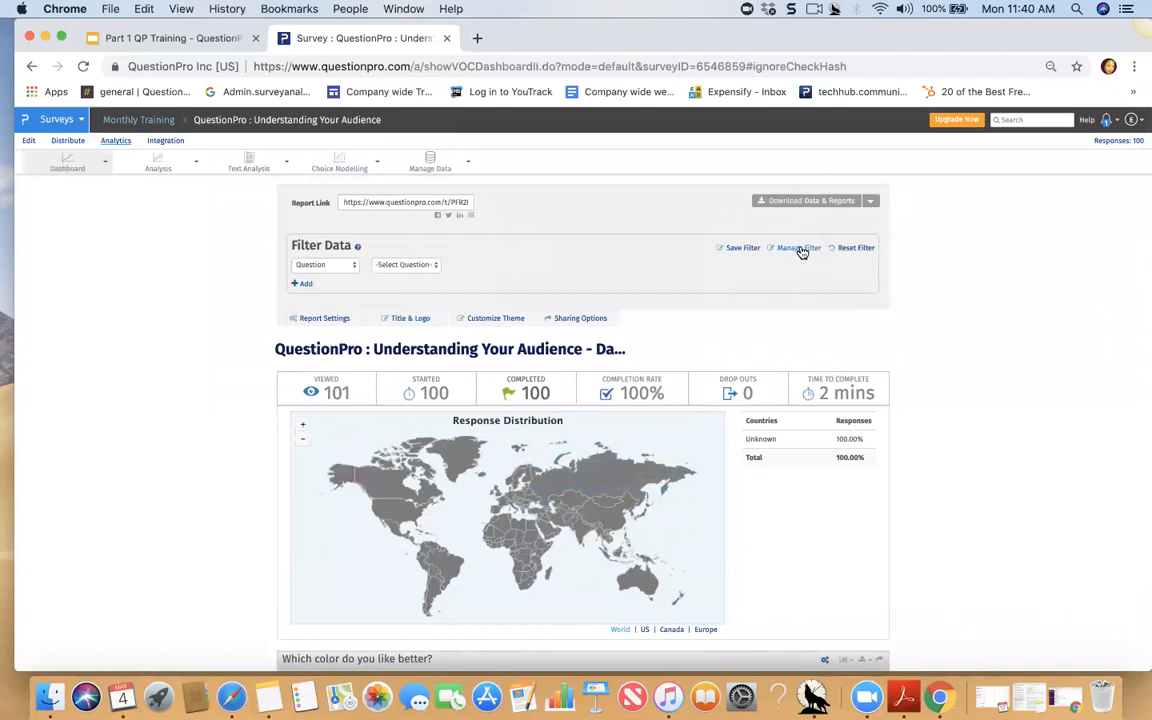
left_click(856, 248)
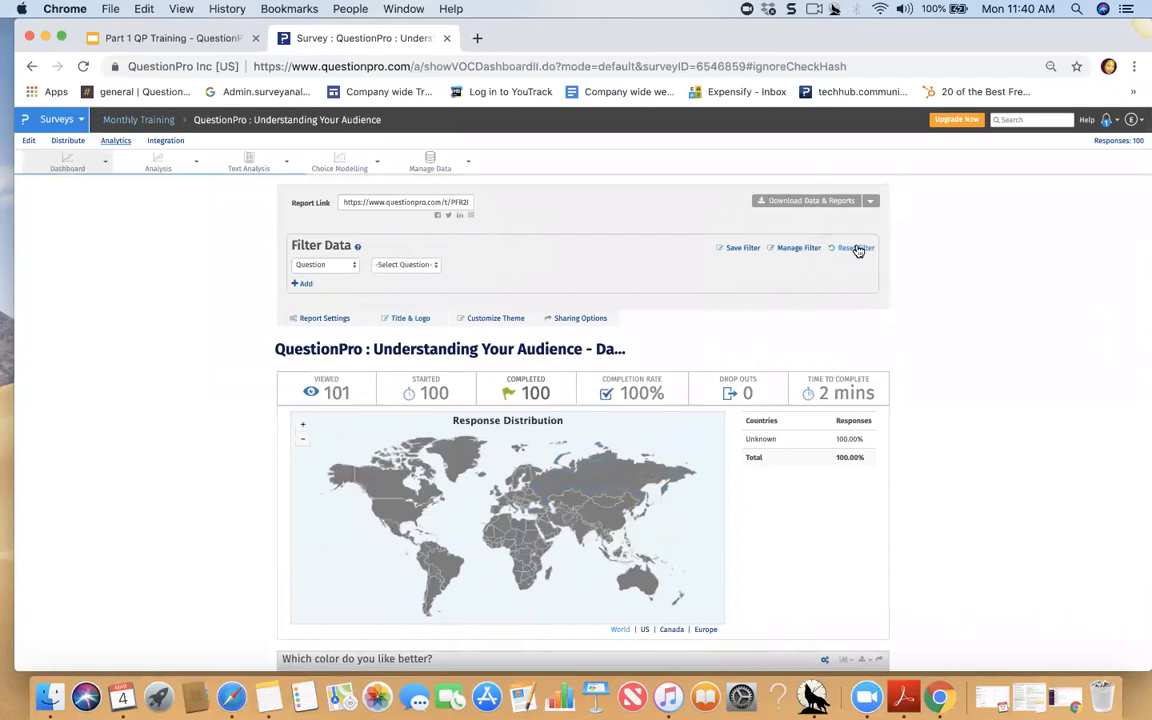
left_click(323, 265)
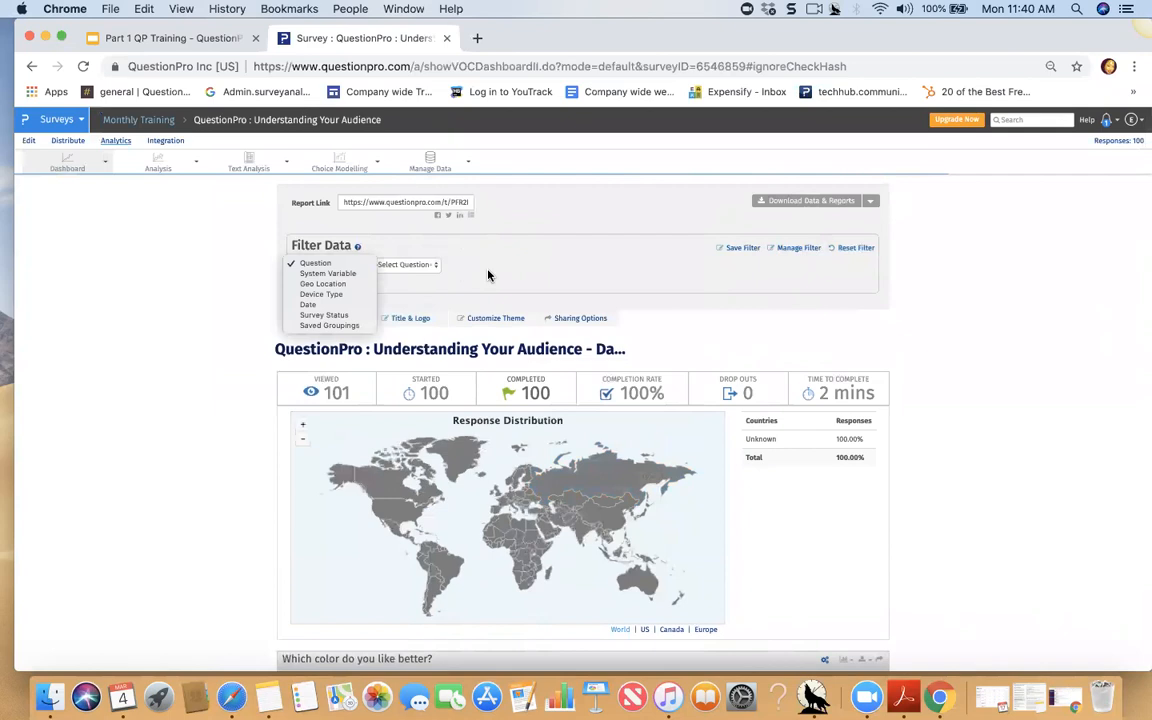
left_click(310, 264)
- Examine the results chart and the reporting configuration of the question "Which color do you like better?" without changing them
scroll(1024, 450, "down", 5)
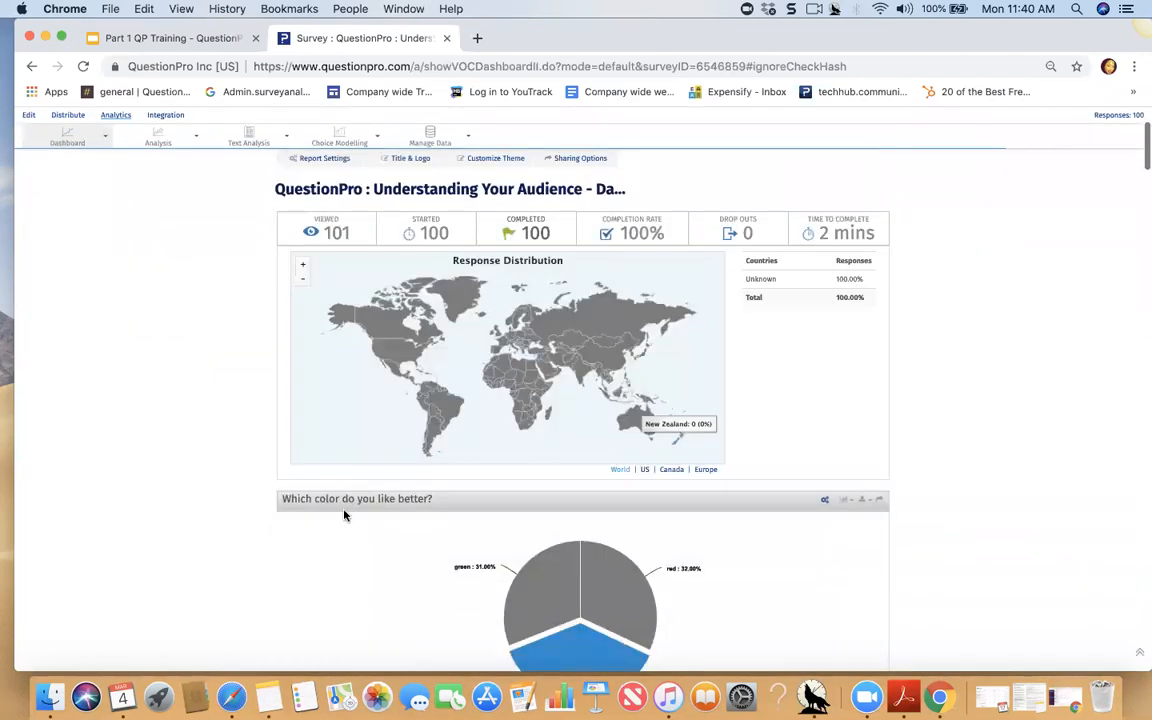
scroll(337, 168, "up", 5)
scroll(306, 178, "down", 2)
scroll(276, 363, "down", 5)
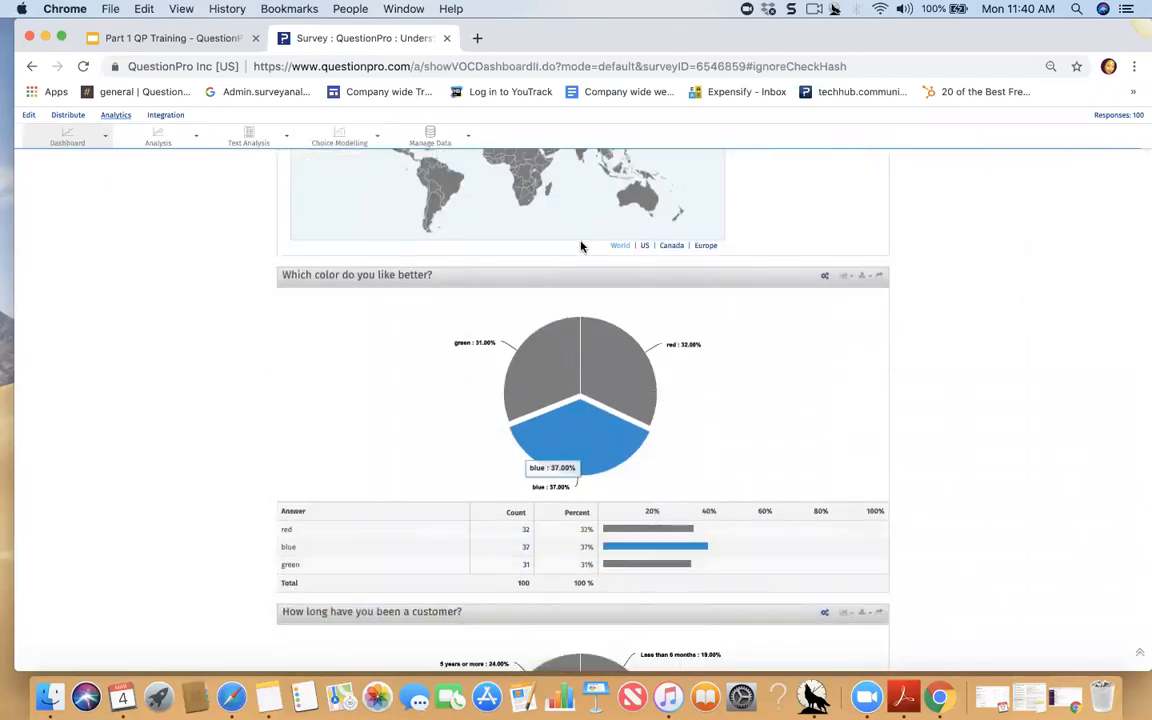
scroll(380, 400, "down", 1)
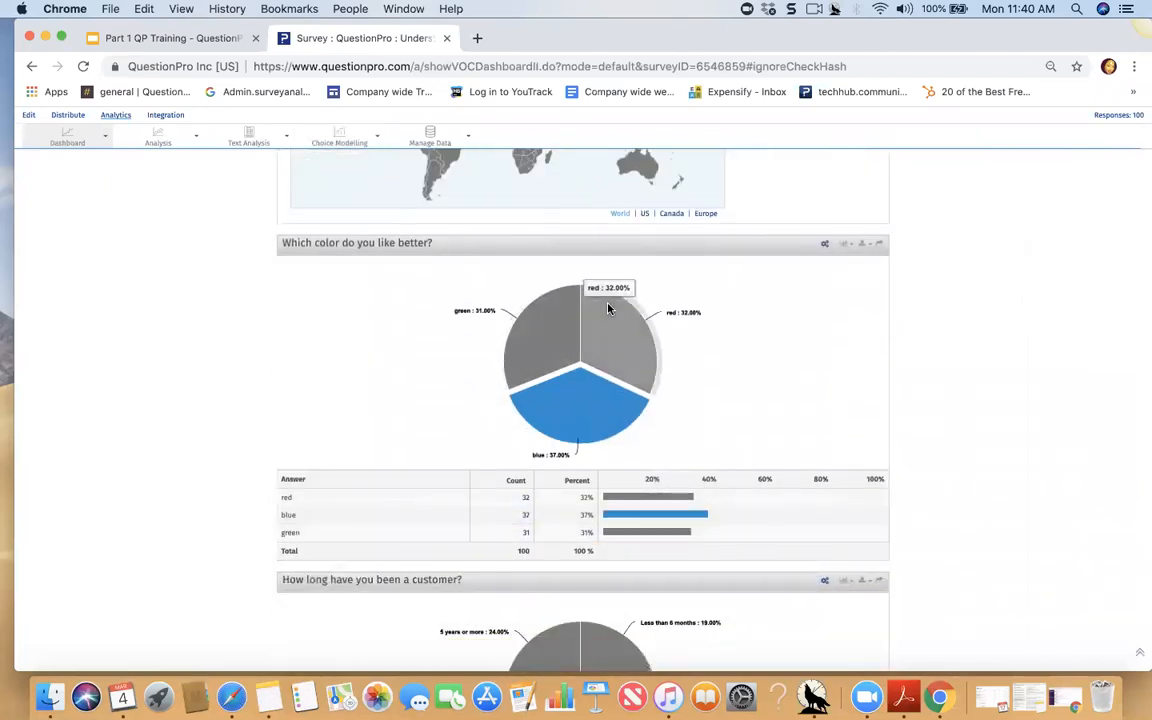
left_click(824, 245)
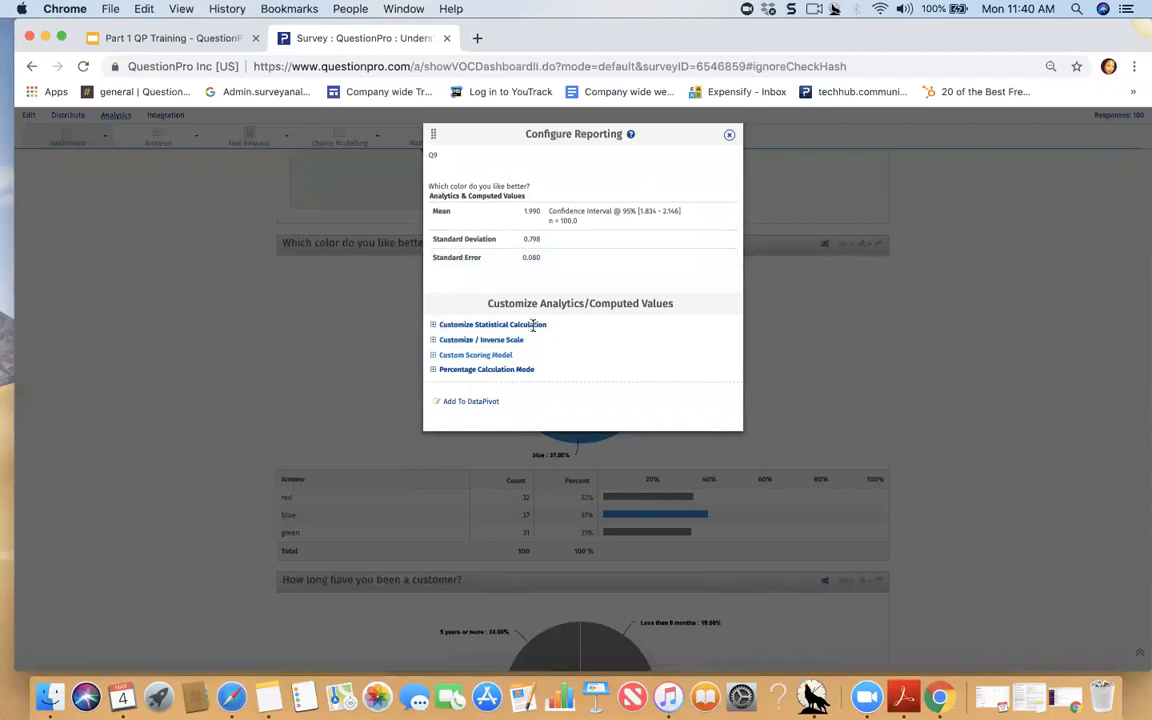
scroll(502, 328, "down", 1)
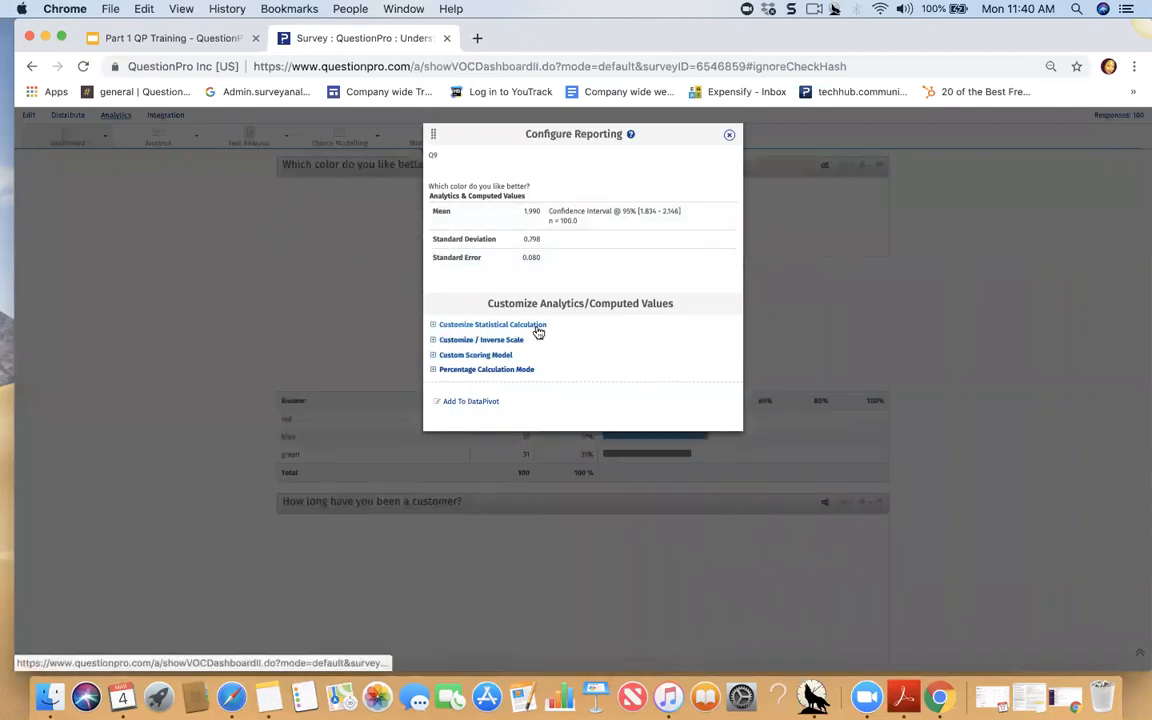
scroll(538, 331, "up", 1)
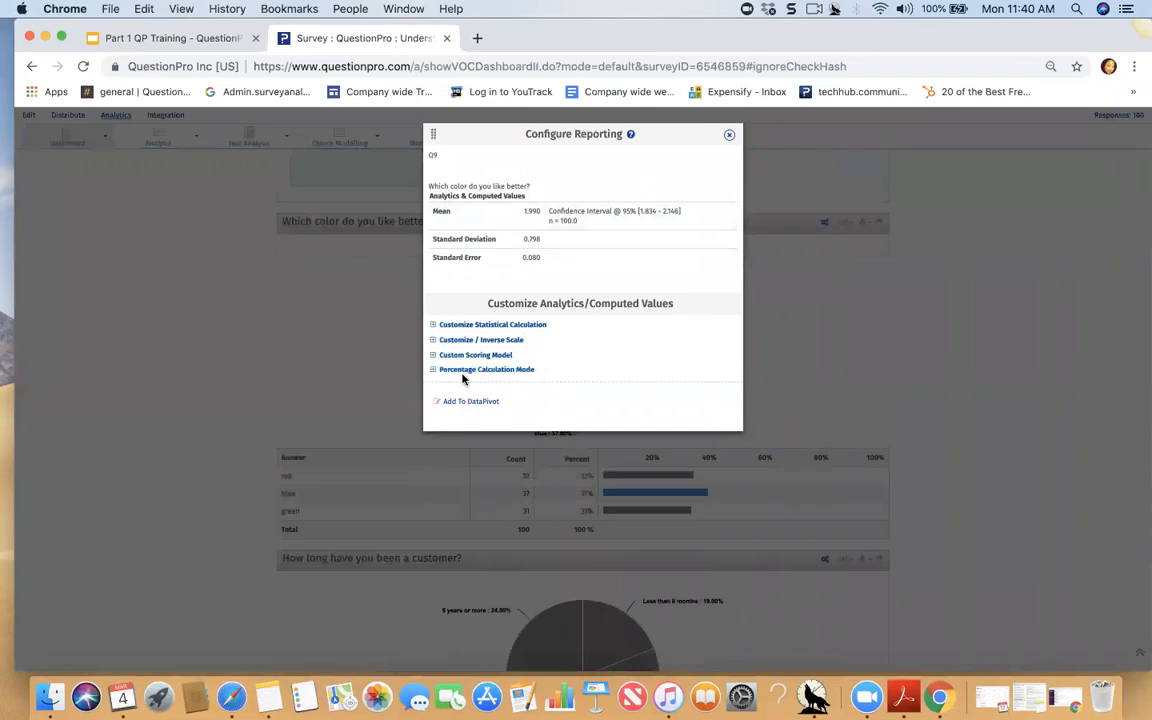
left_click(729, 134)
- Try the Column chart type for "Which color do you like better?" and set its chart type to Bar
left_click(843, 225)
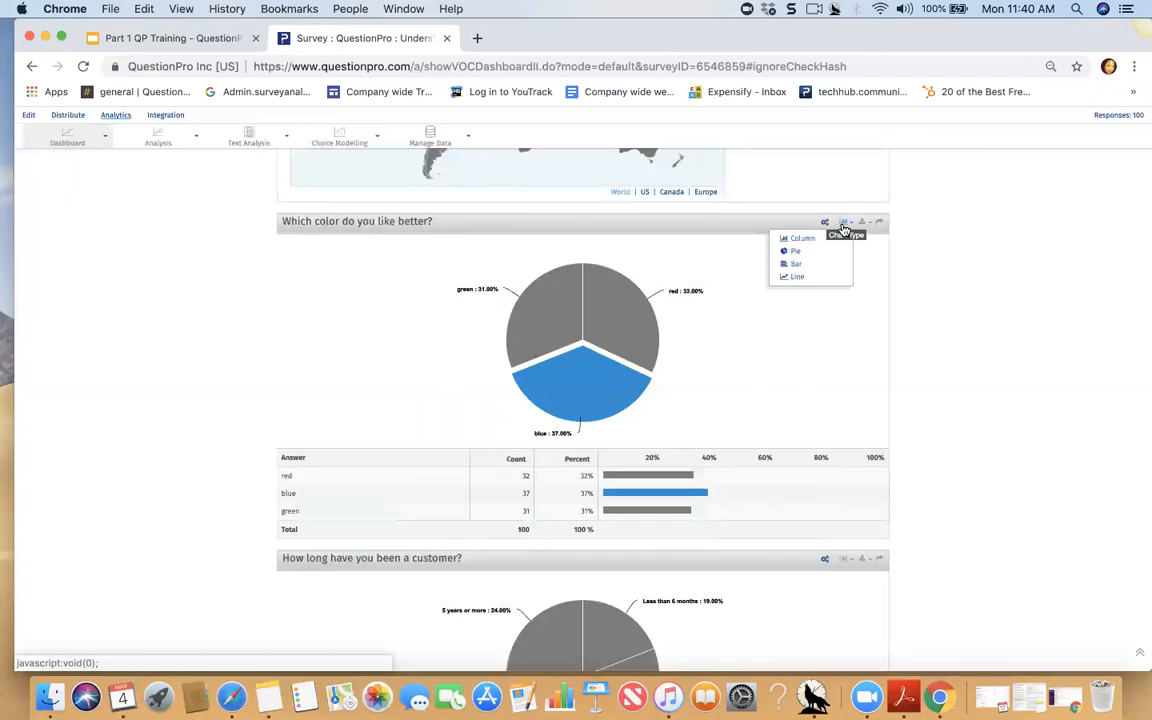
left_click(803, 240)
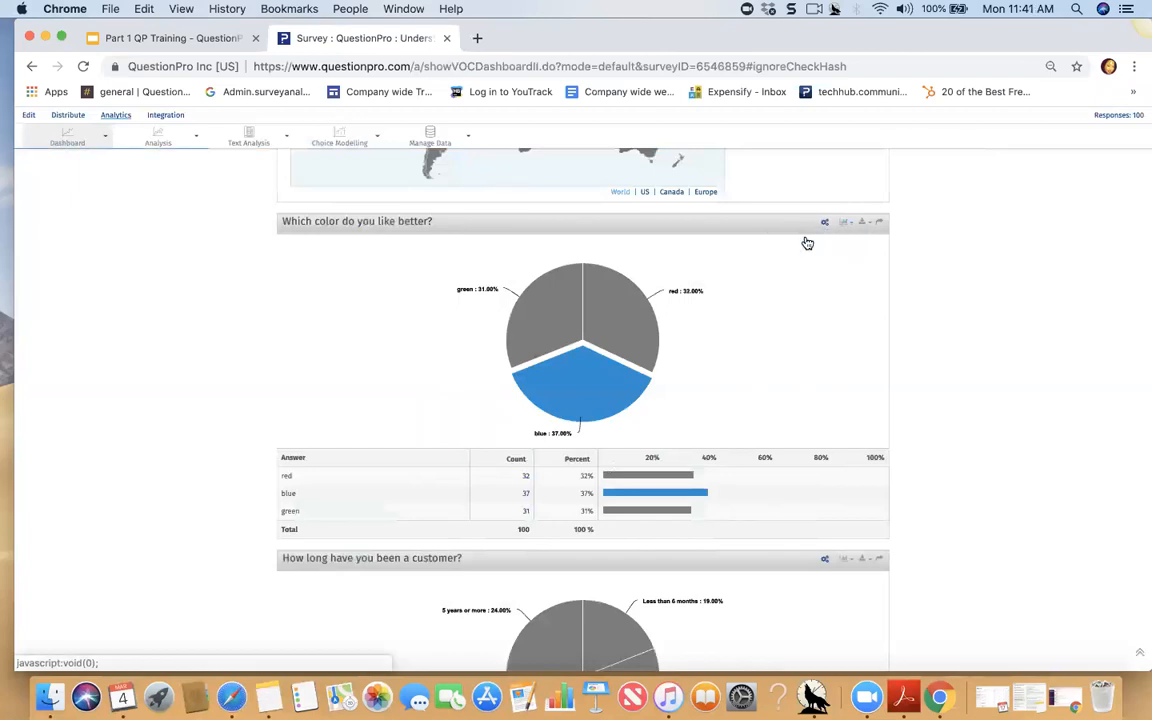
left_click(845, 224)
left_click(800, 263)
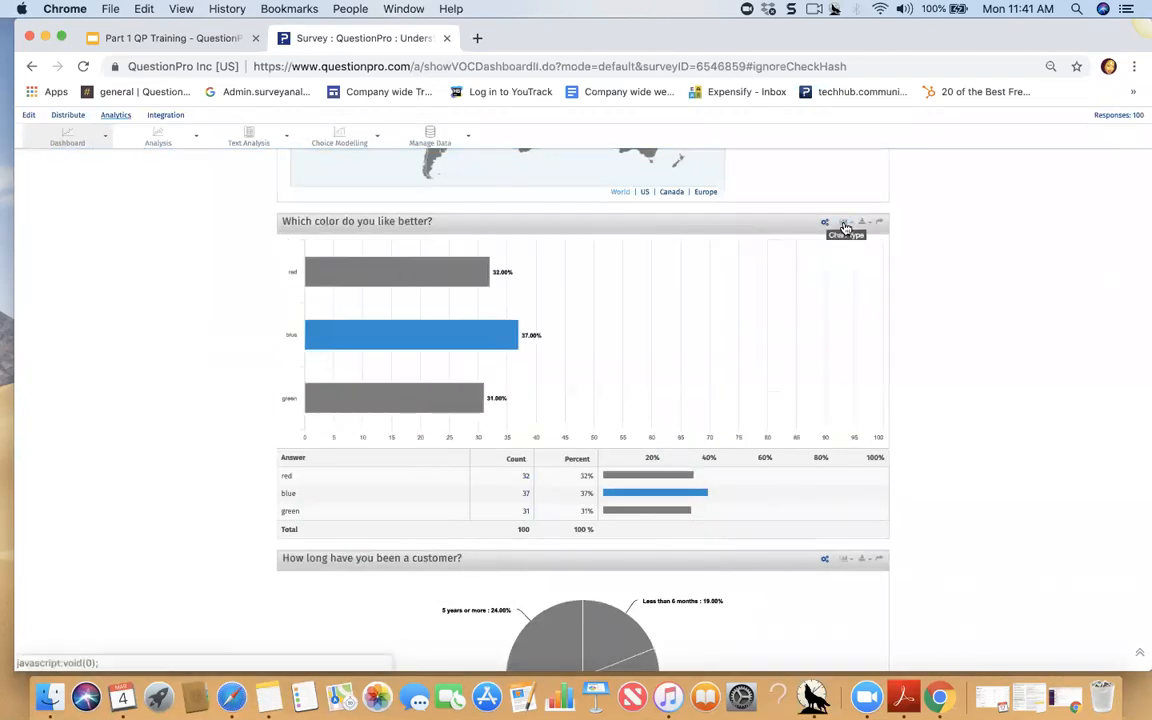
- Review the download formats and the share and embed options for the "Which color do you like better?" chart
left_click(873, 223)
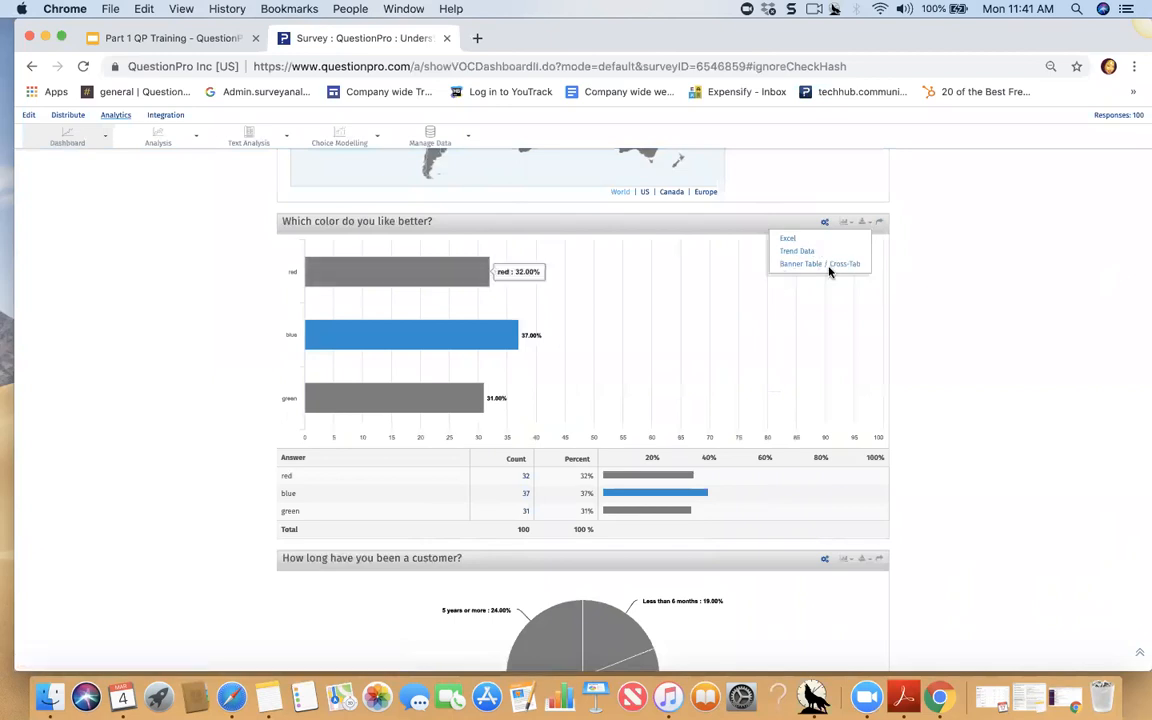
left_click(926, 386)
left_click(880, 226)
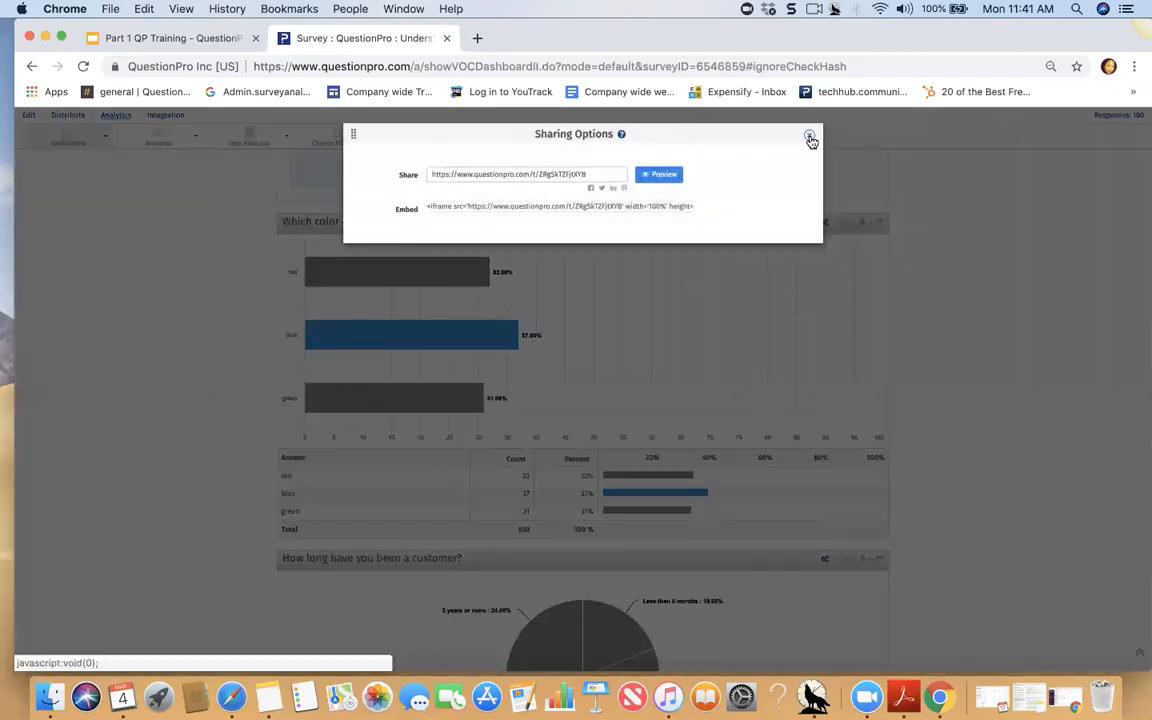
left_click(810, 135)
- Review the available formats for downloading the dashboard's data and reports
scroll(993, 397, "up", 10)
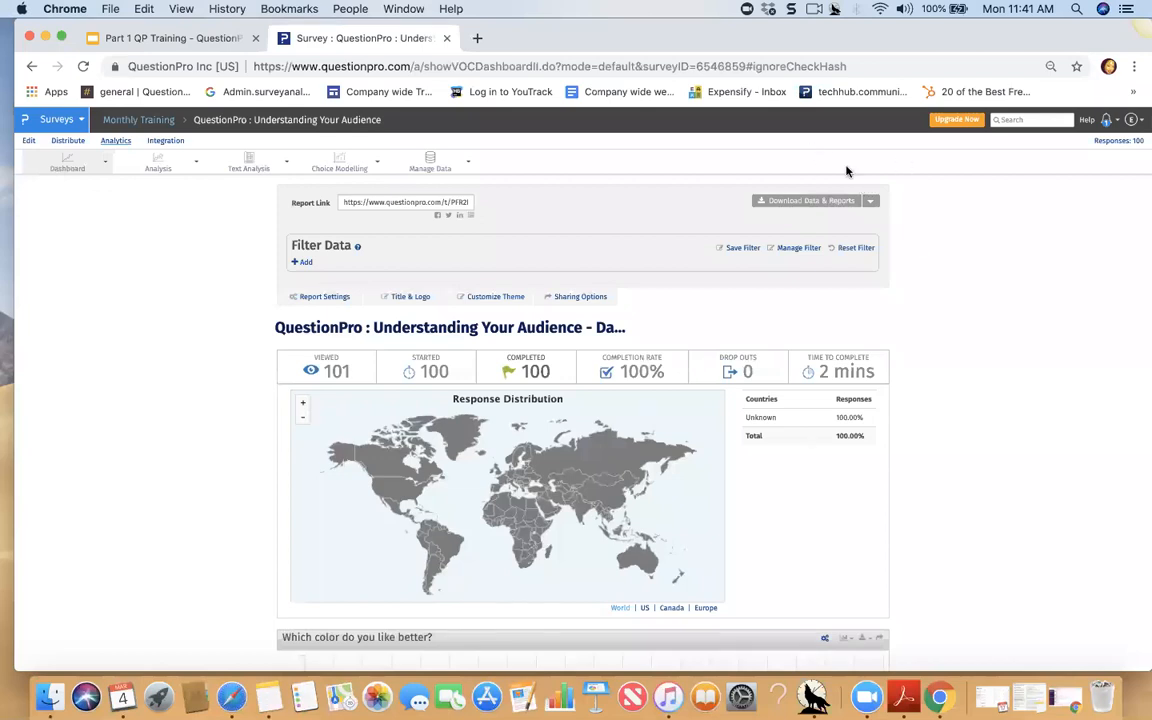
left_click(870, 202)
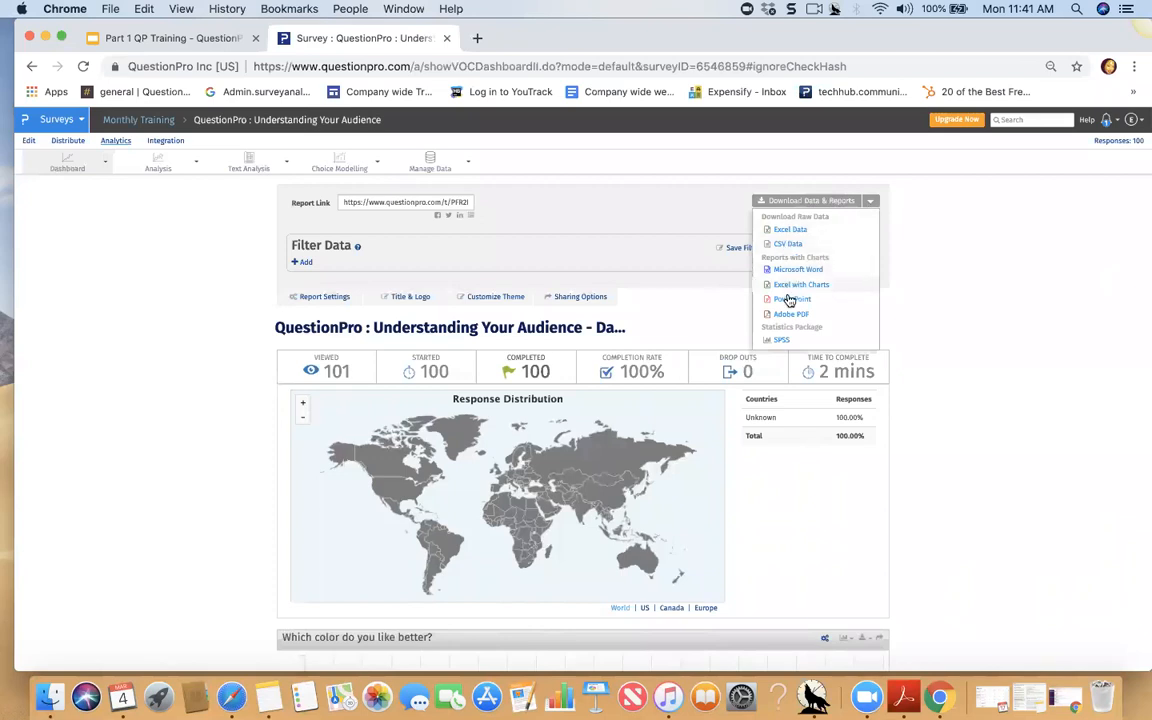
left_click(1024, 311)
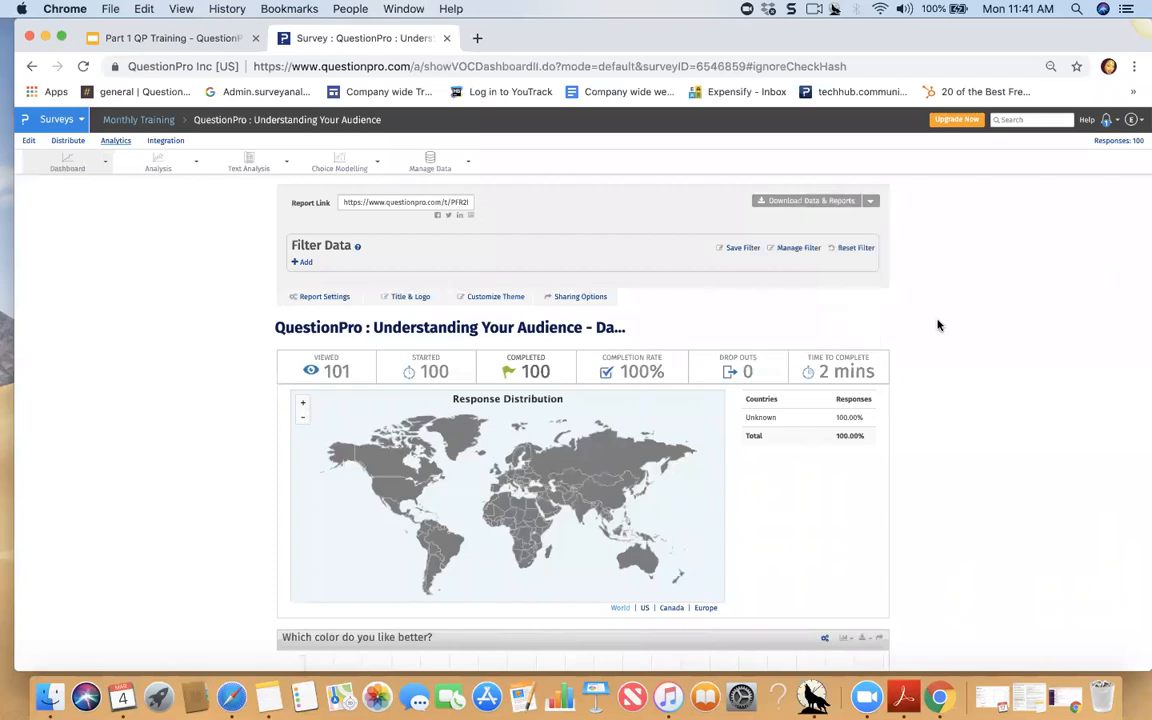
- Set the chart type of the question "How long have you been a customer?" to Bar
scroll(942, 338, "down", 8)
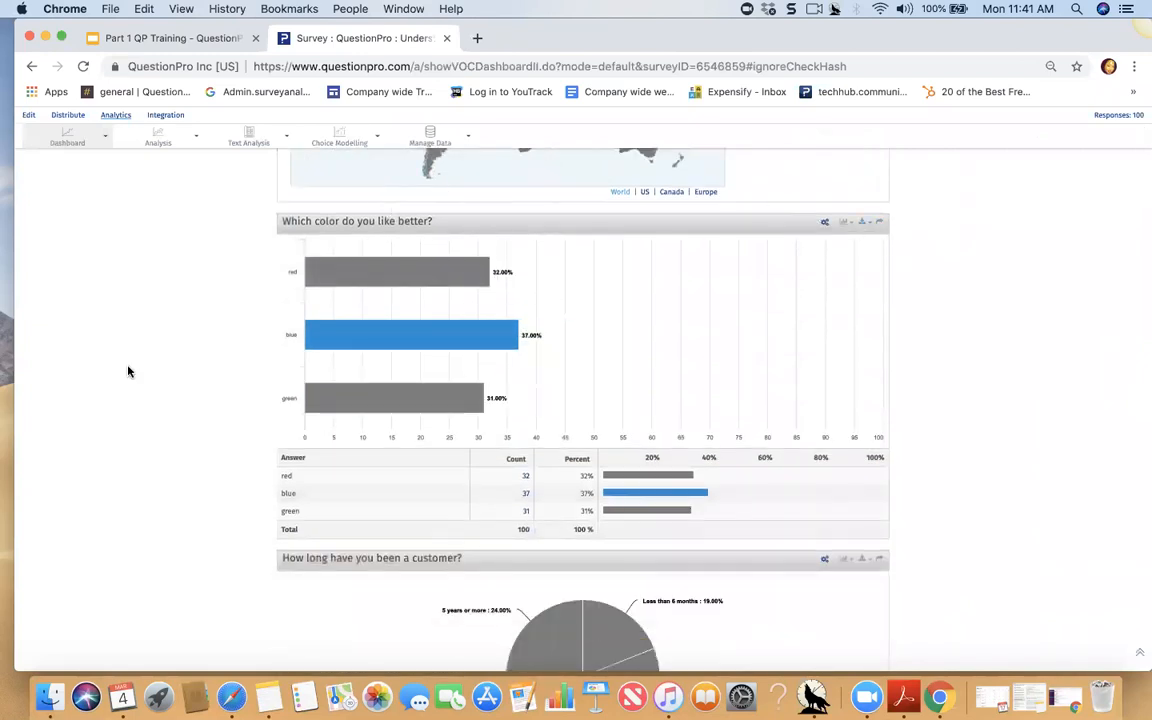
scroll(243, 415, "down", 7)
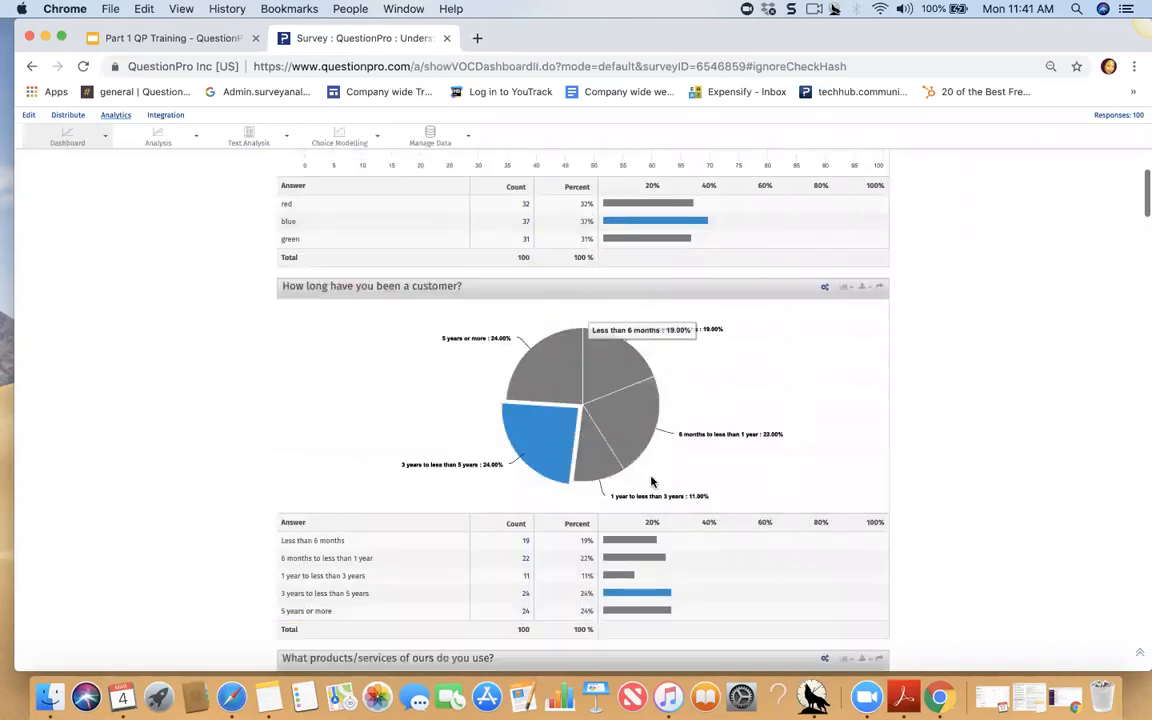
left_click(842, 175)
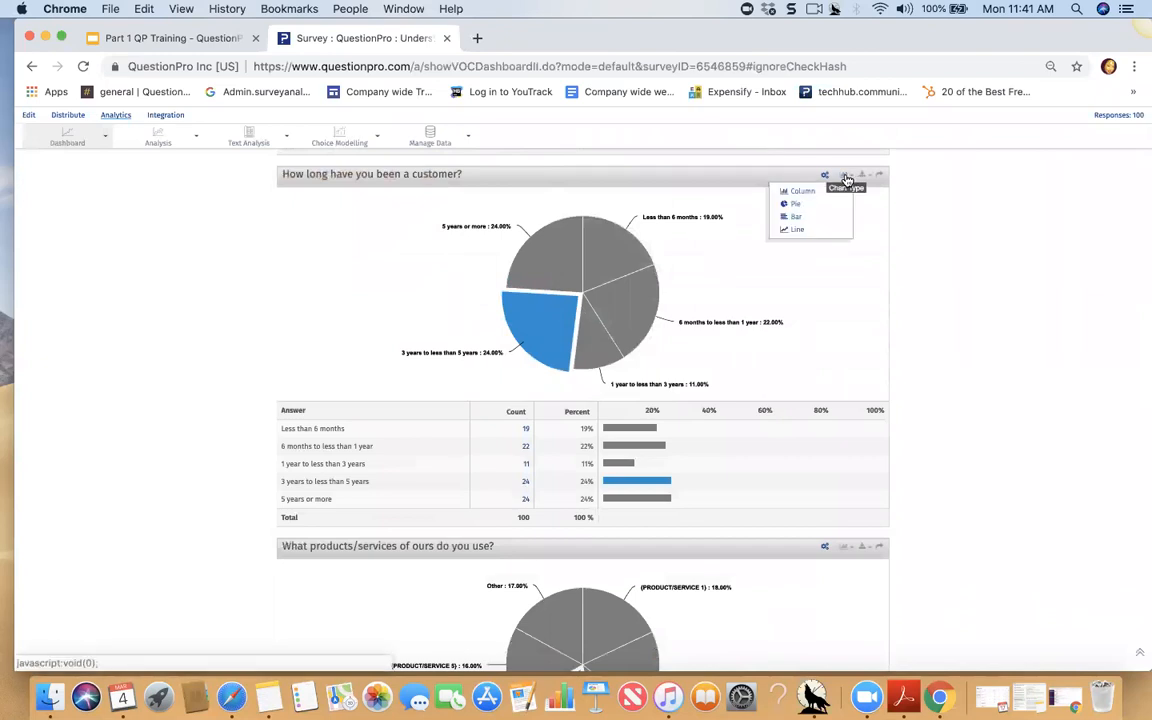
left_click(794, 220)
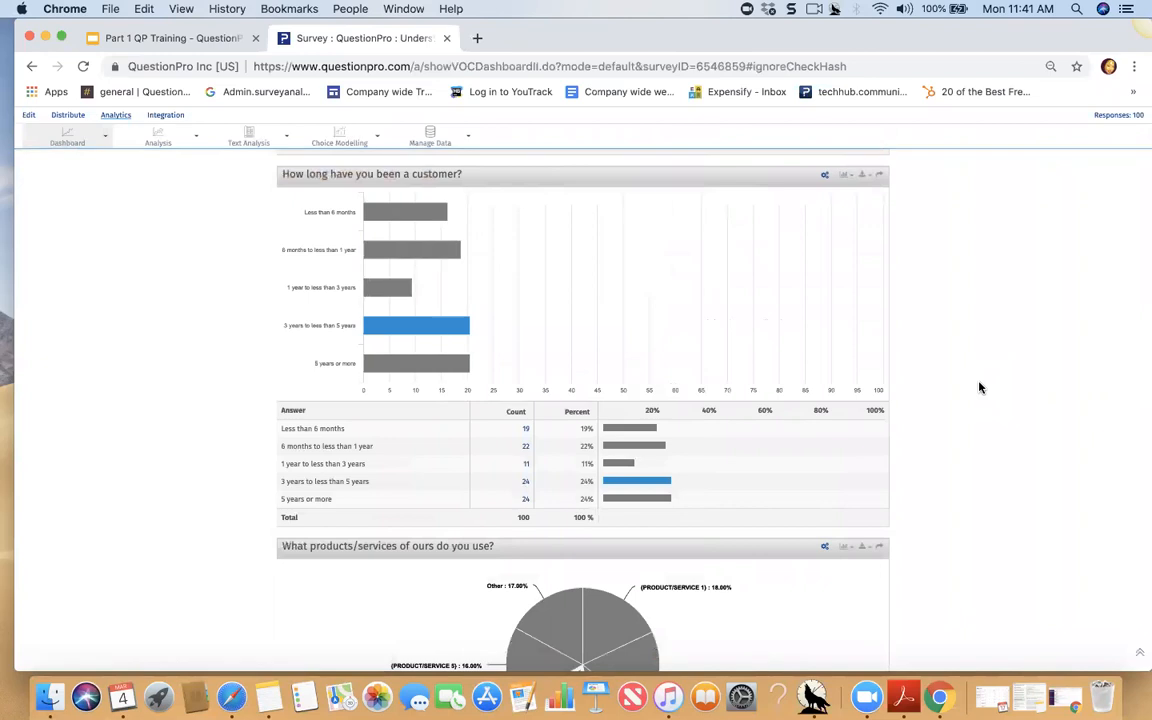
- List the individual responses that answered red to the question "Which color do you like better?"
scroll(972, 390, "up", 3)
scroll(776, 411, "up", 5)
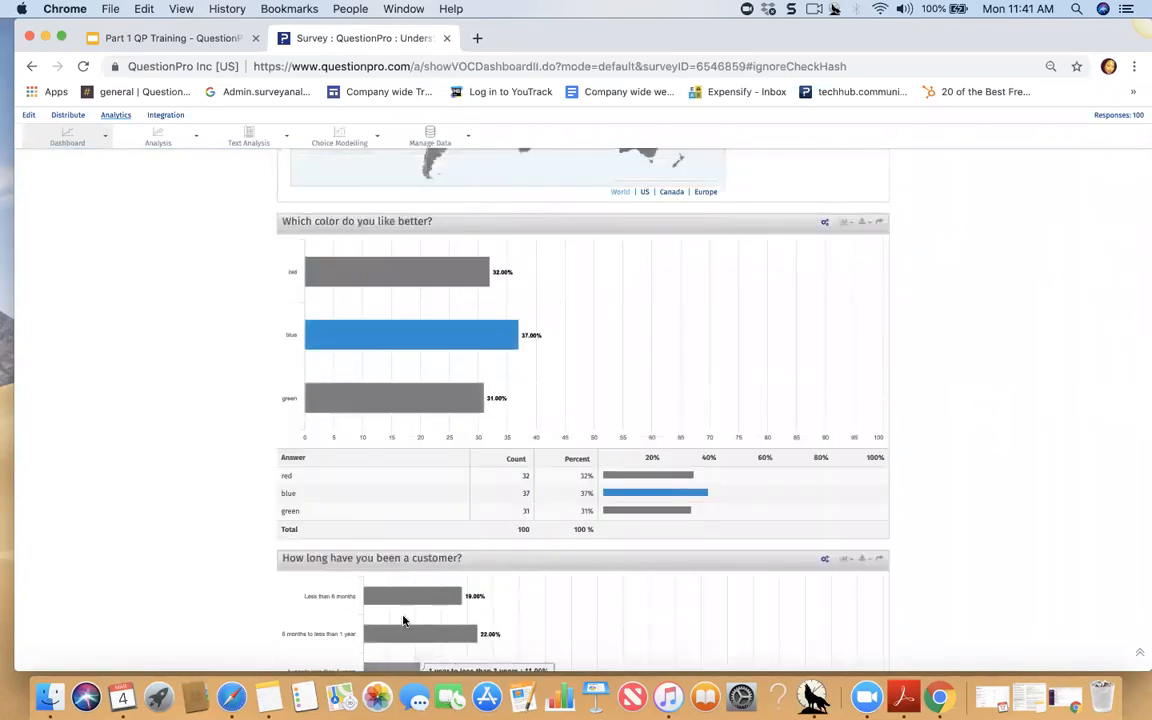
scroll(612, 617, "down", 2)
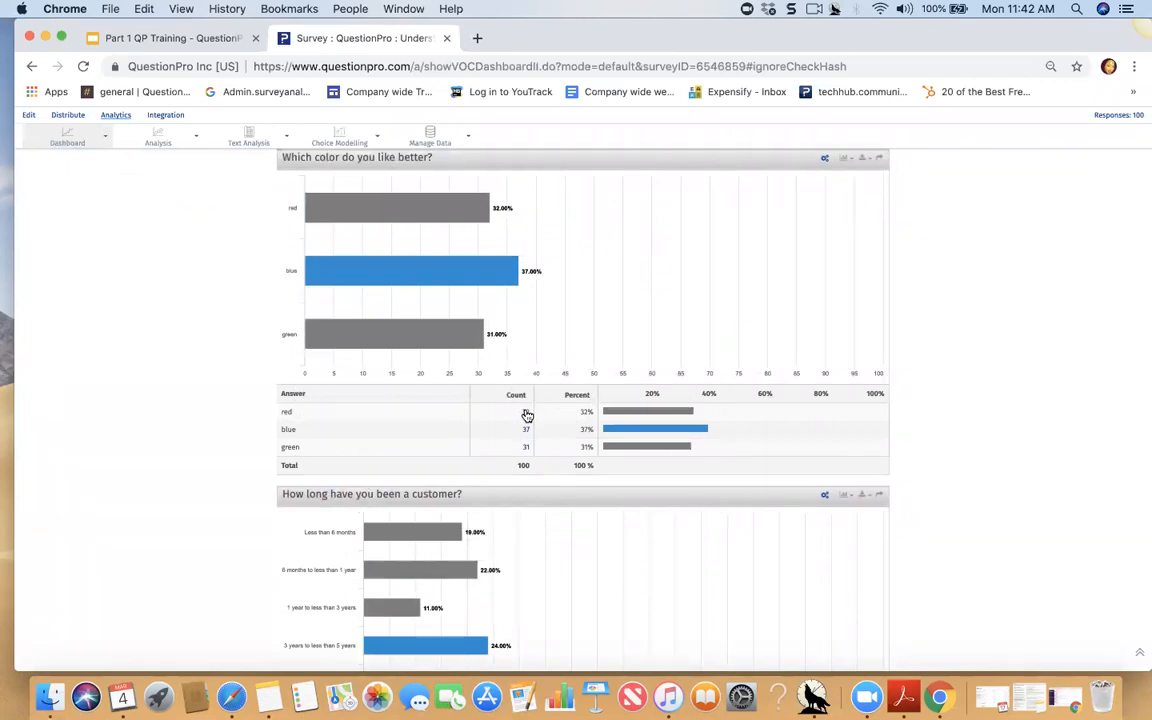
left_click(527, 414)
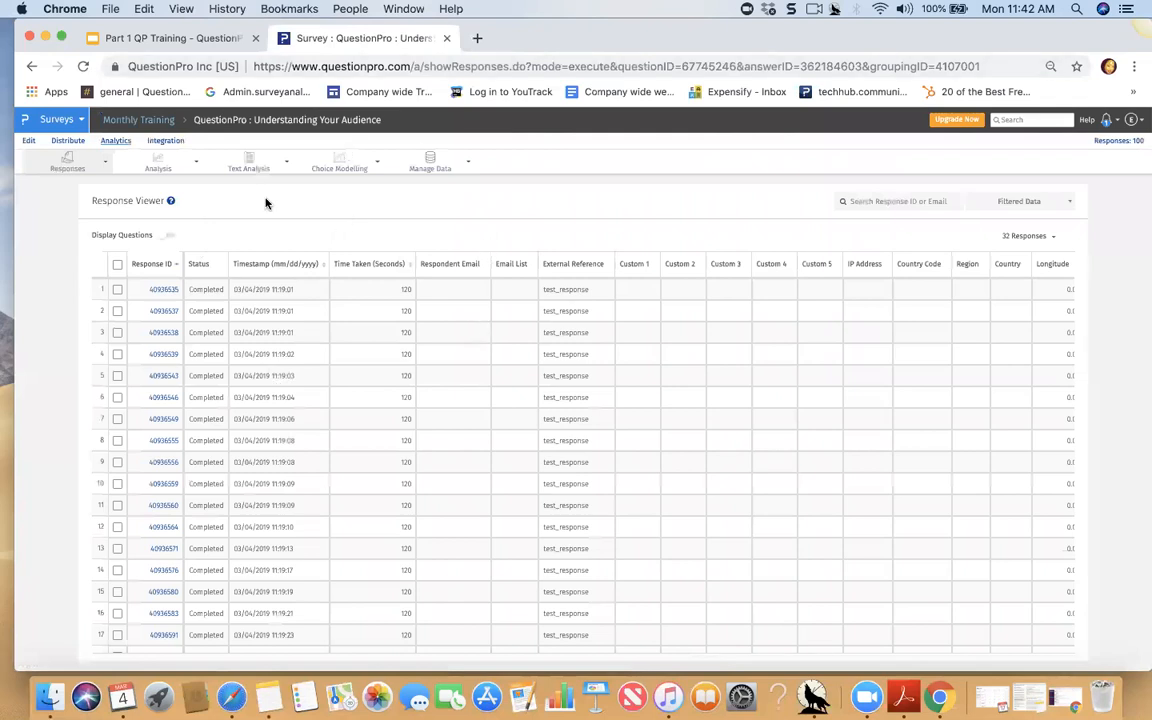
- Read through the individual report of the first listed response, close it and return to the analytics dashboard
mouse_move(103, 168)
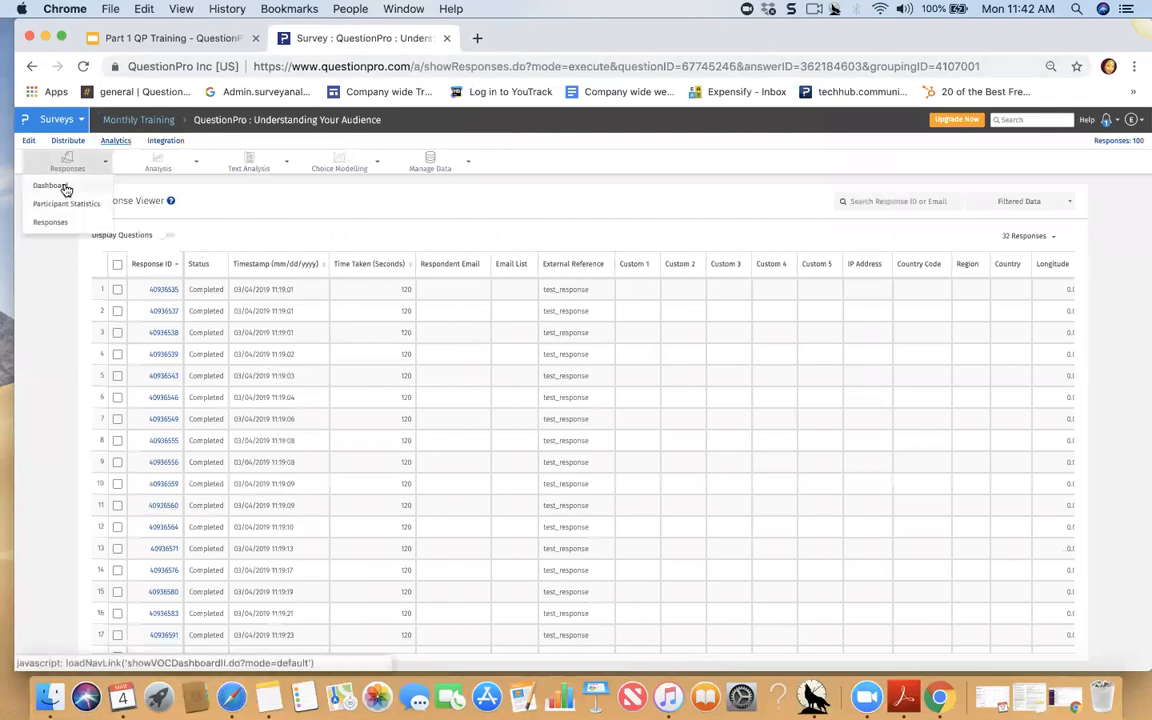
left_click(64, 187)
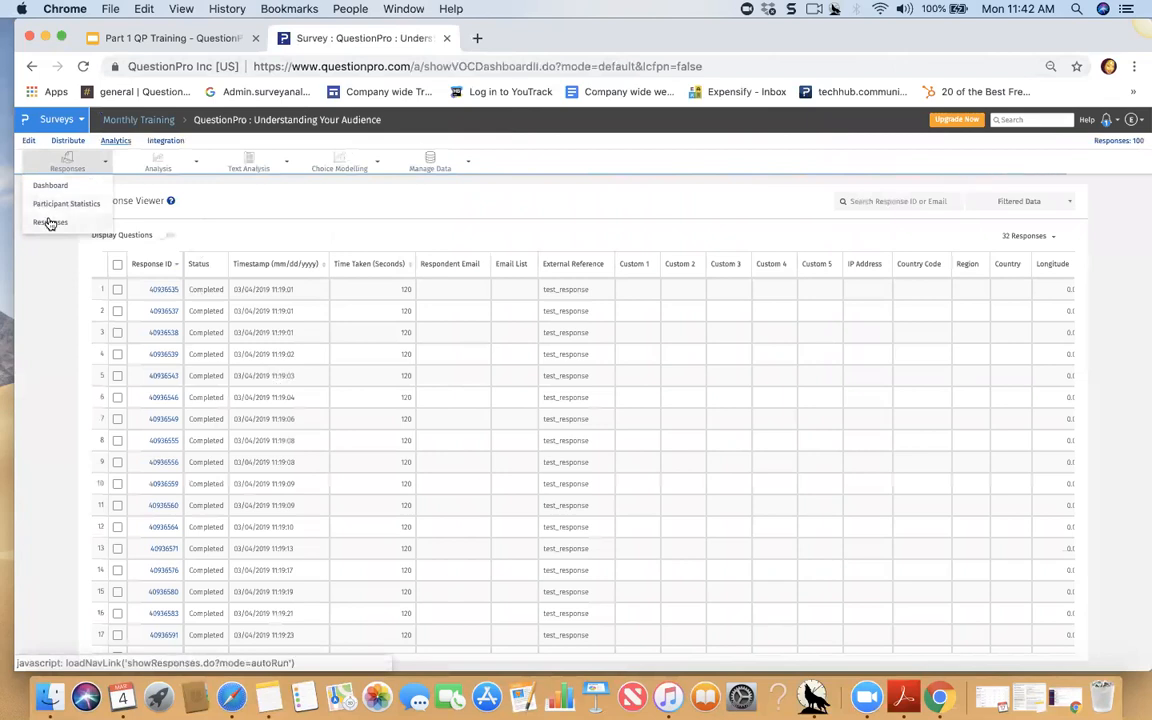
left_click(162, 290)
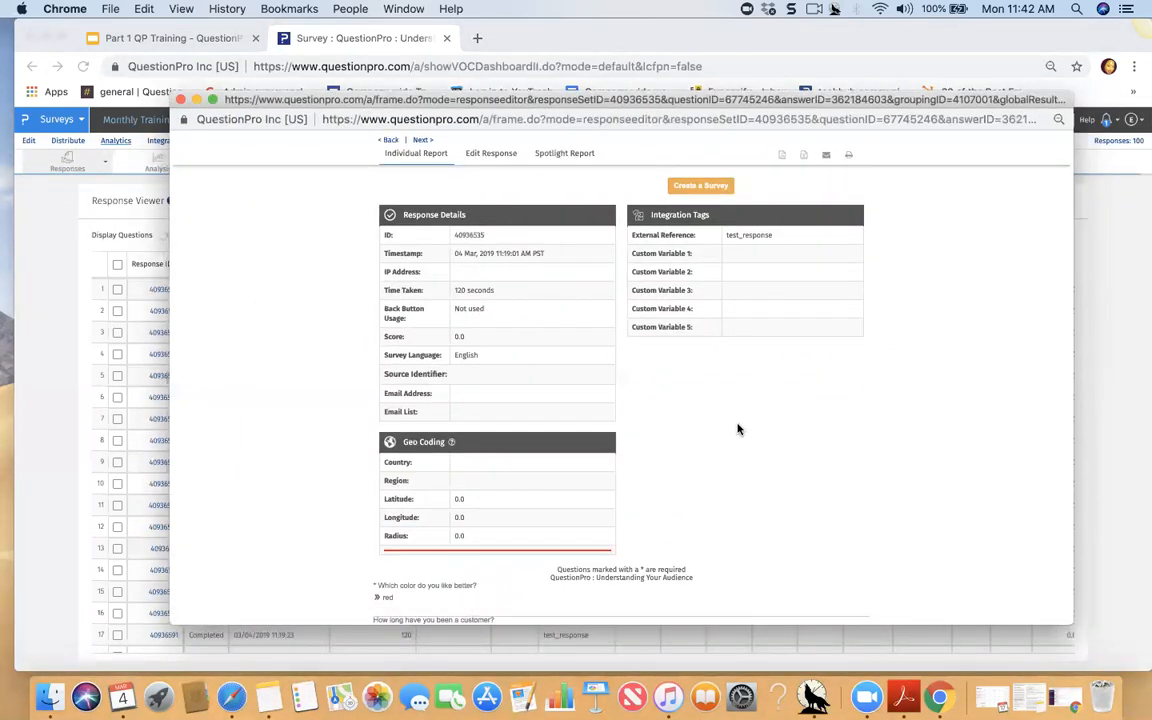
scroll(738, 429, "down", 10)
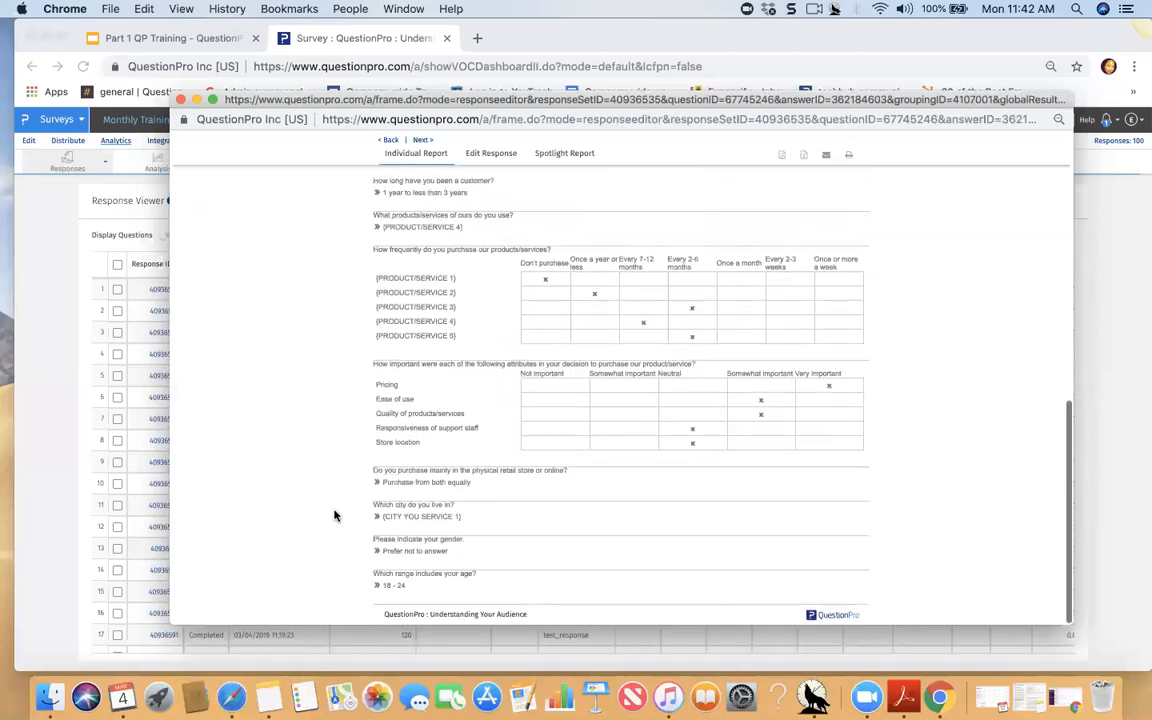
scroll(327, 249, "up", 10)
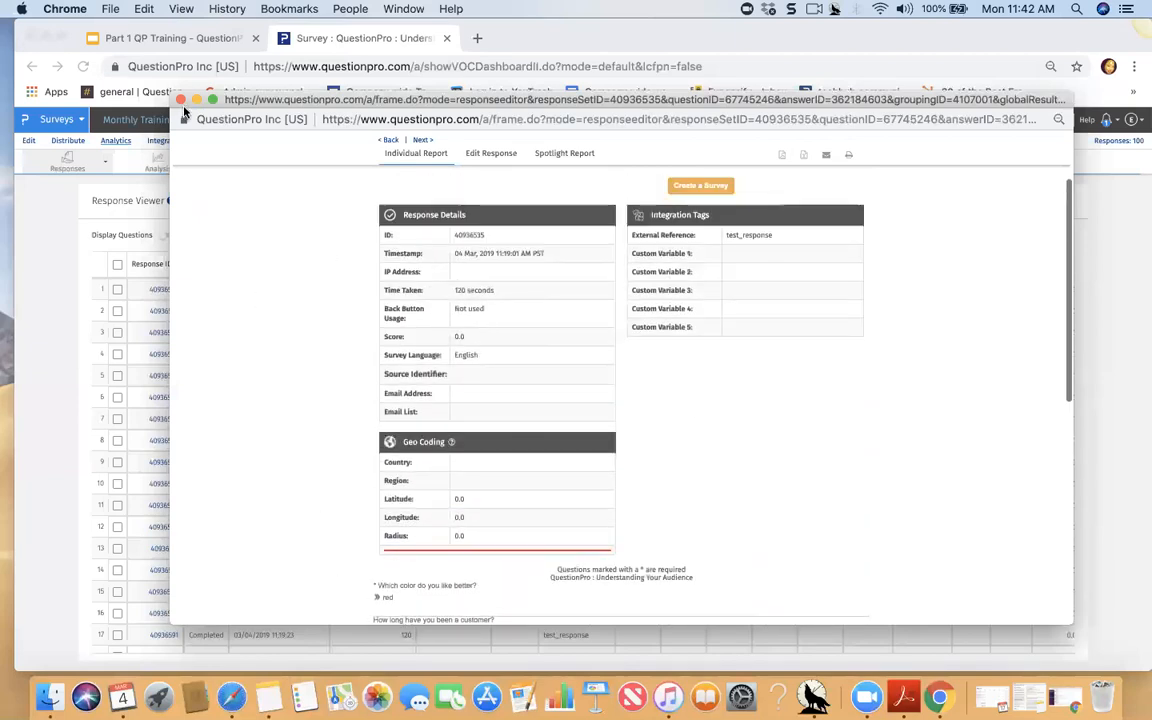
left_click(181, 101)
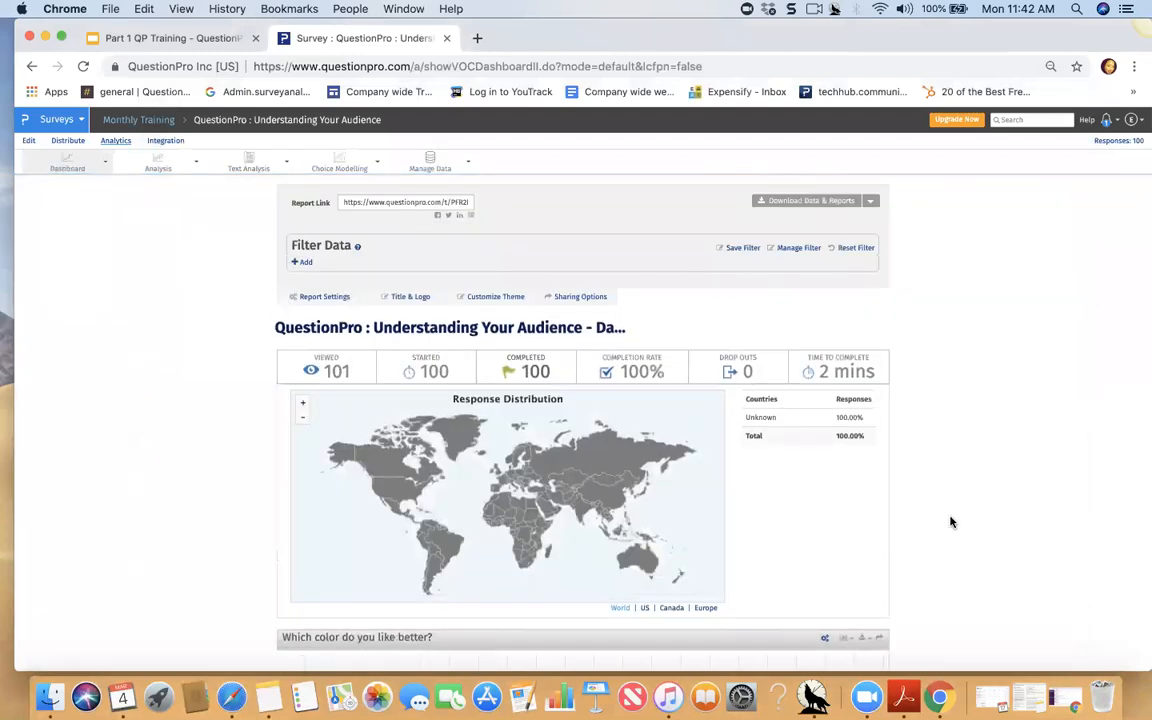
- Open the Download Center and look over the completed jobs and their output files
scroll(951, 522, "down", 2)
scroll(224, 247, "up", 2)
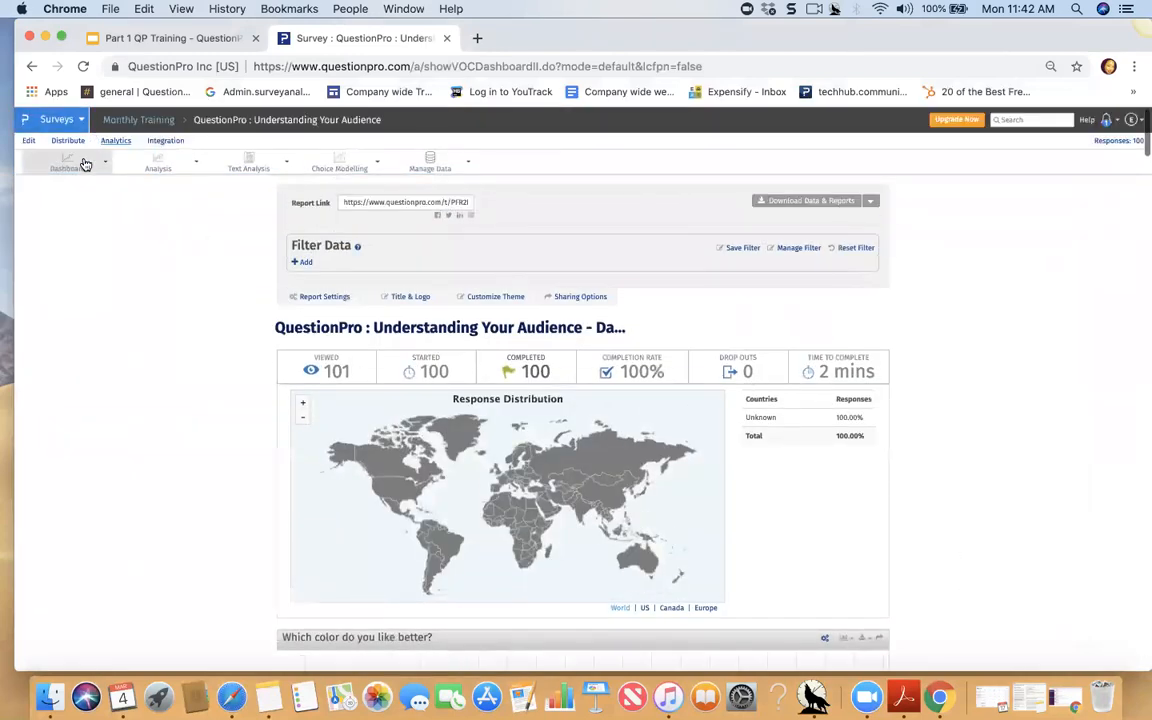
mouse_move(86, 164)
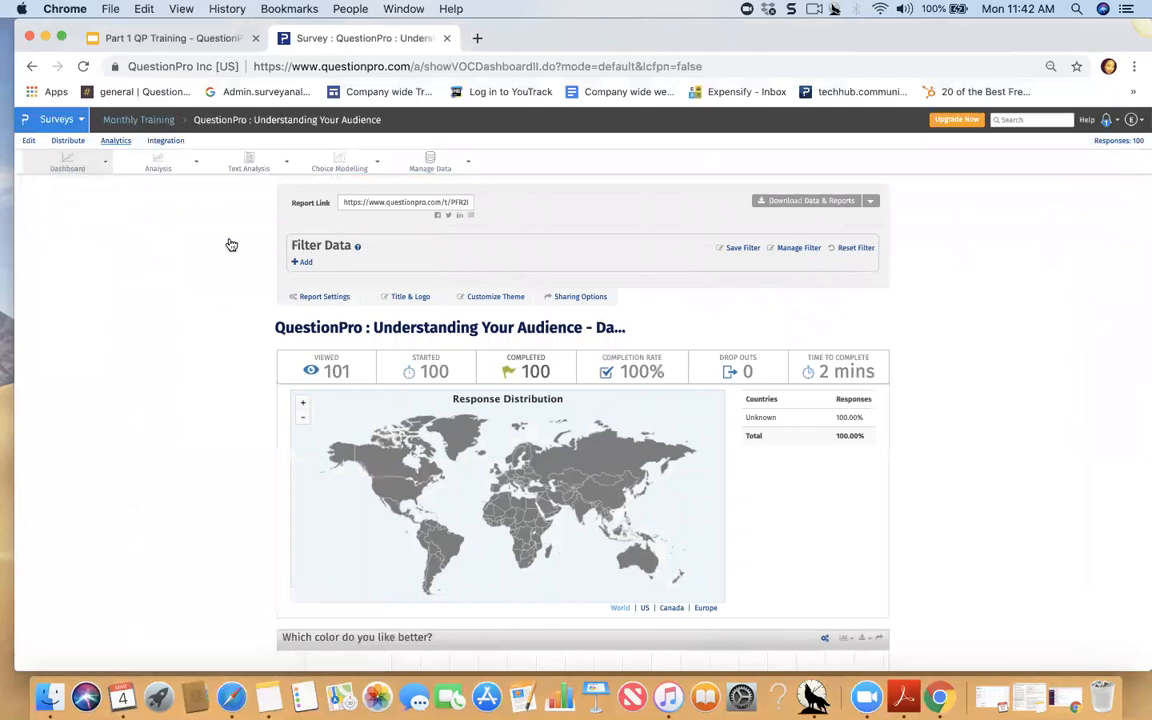
mouse_move(435, 160)
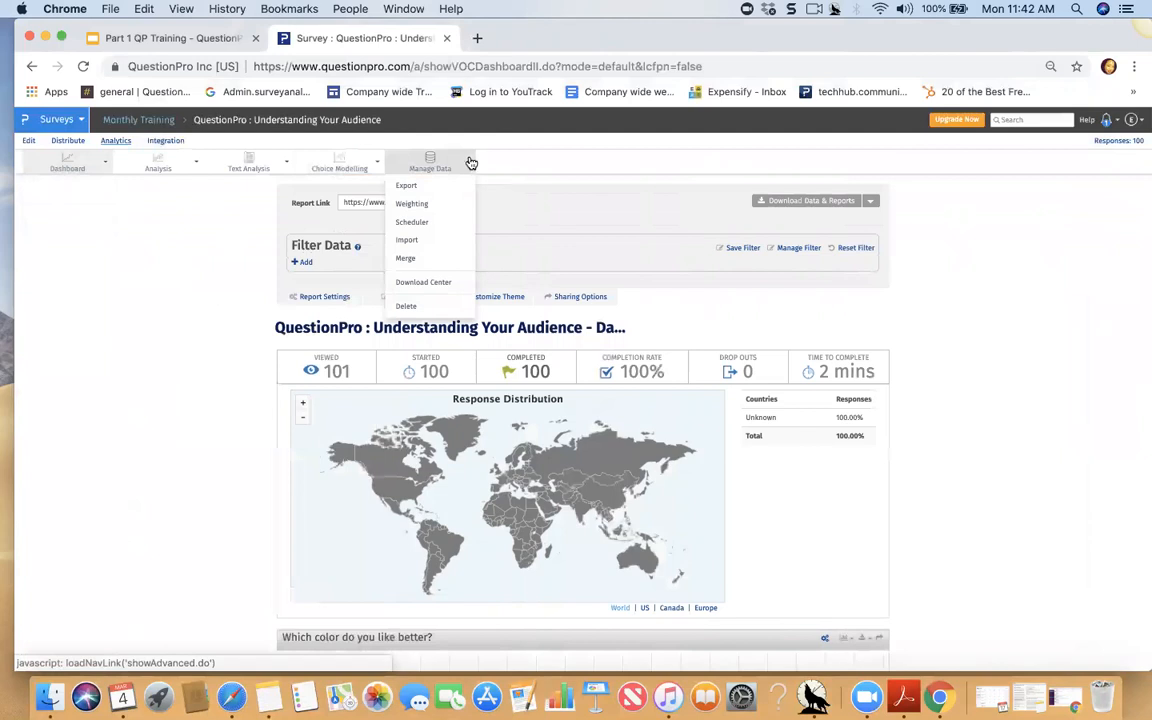
left_click(440, 278)
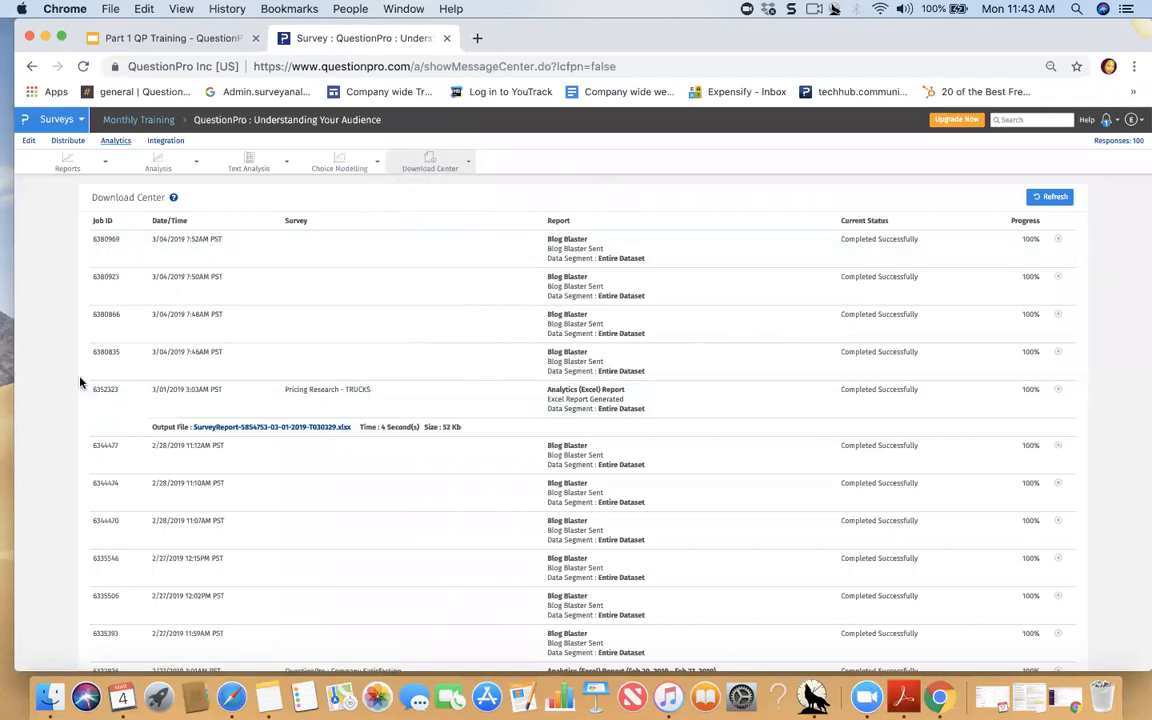
scroll(77, 387, "down", 5)
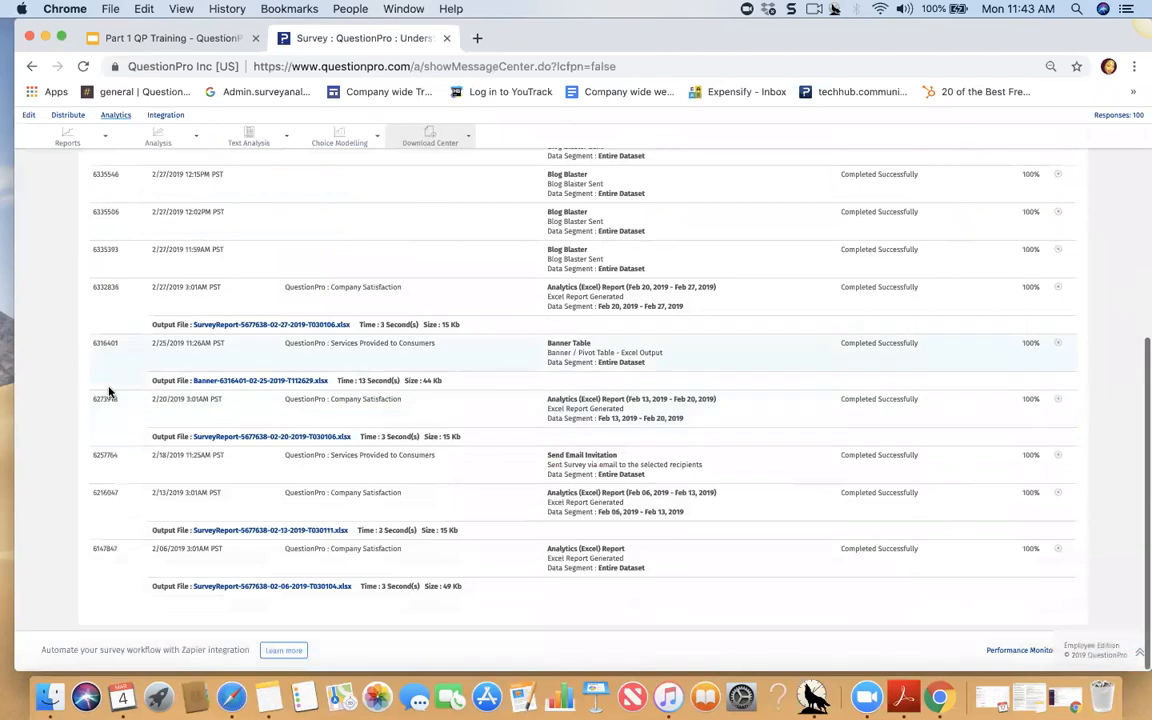
scroll(109, 391, "up", 4)
scroll(109, 391, "up", 2)
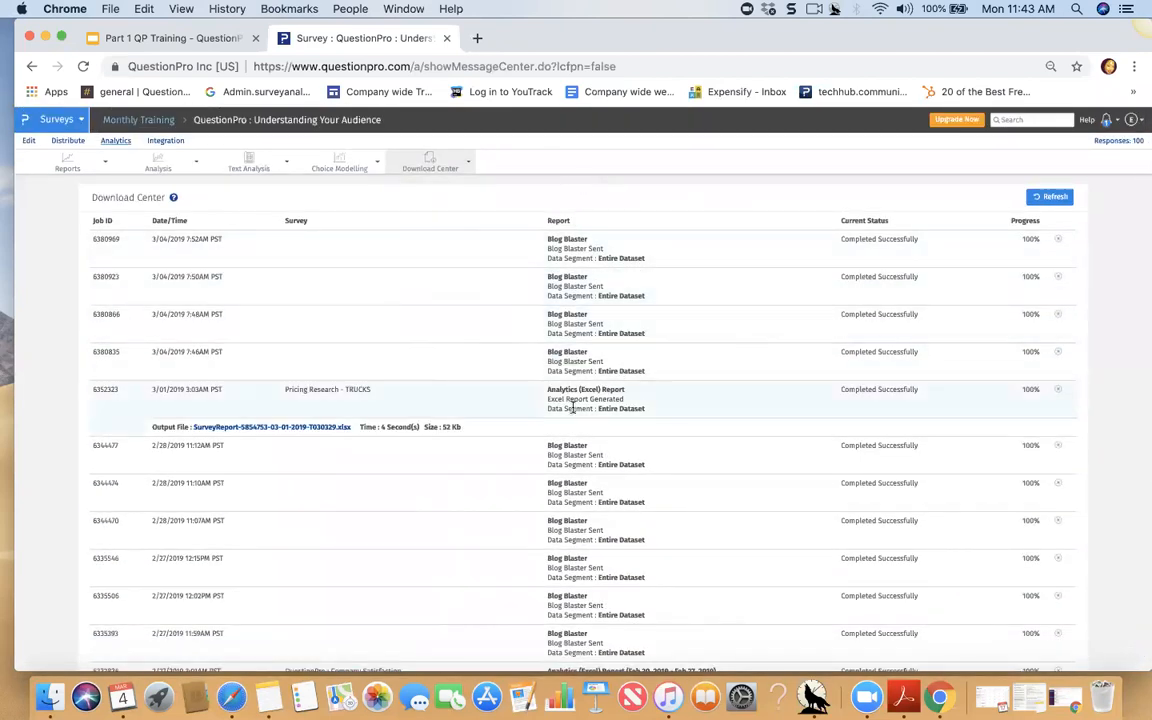
scroll(581, 398, "down", 2)
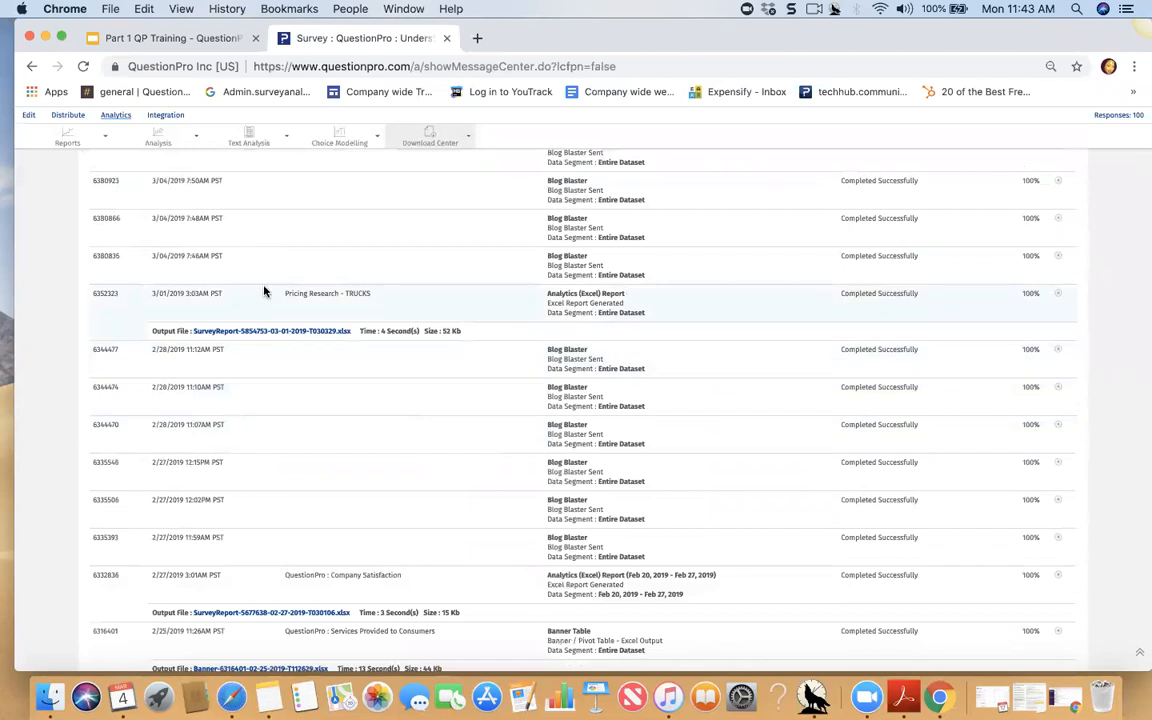
scroll(280, 300, "down", 1)
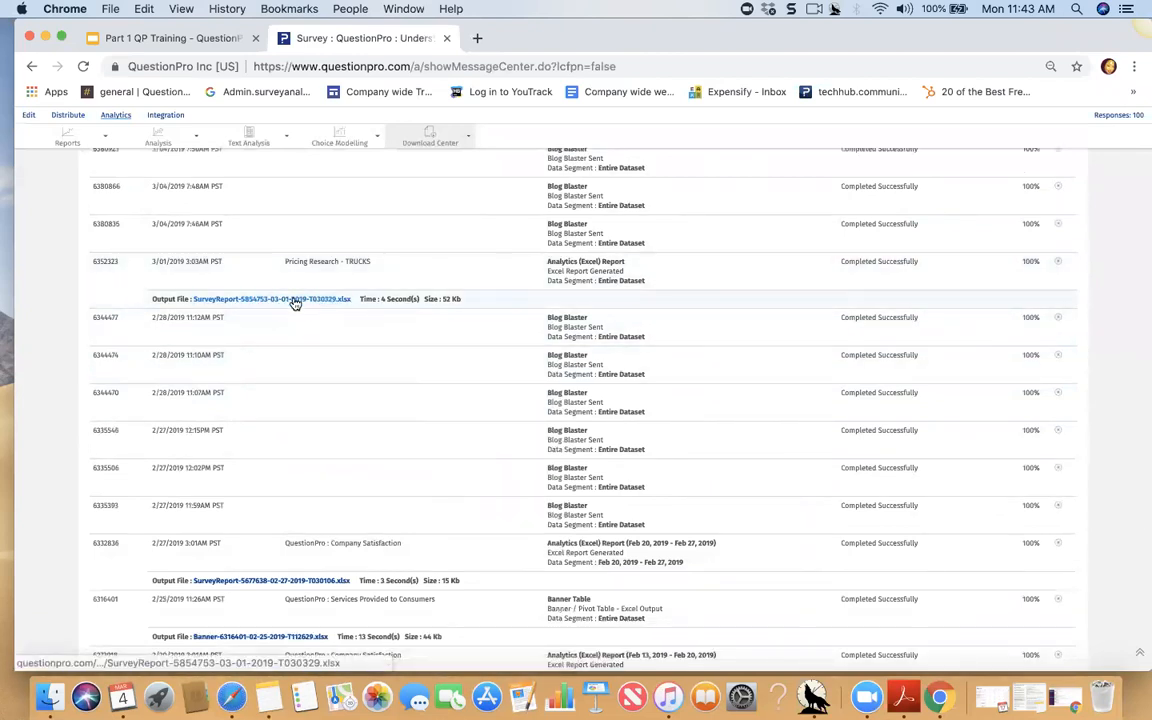
scroll(147, 470, "down", 4)
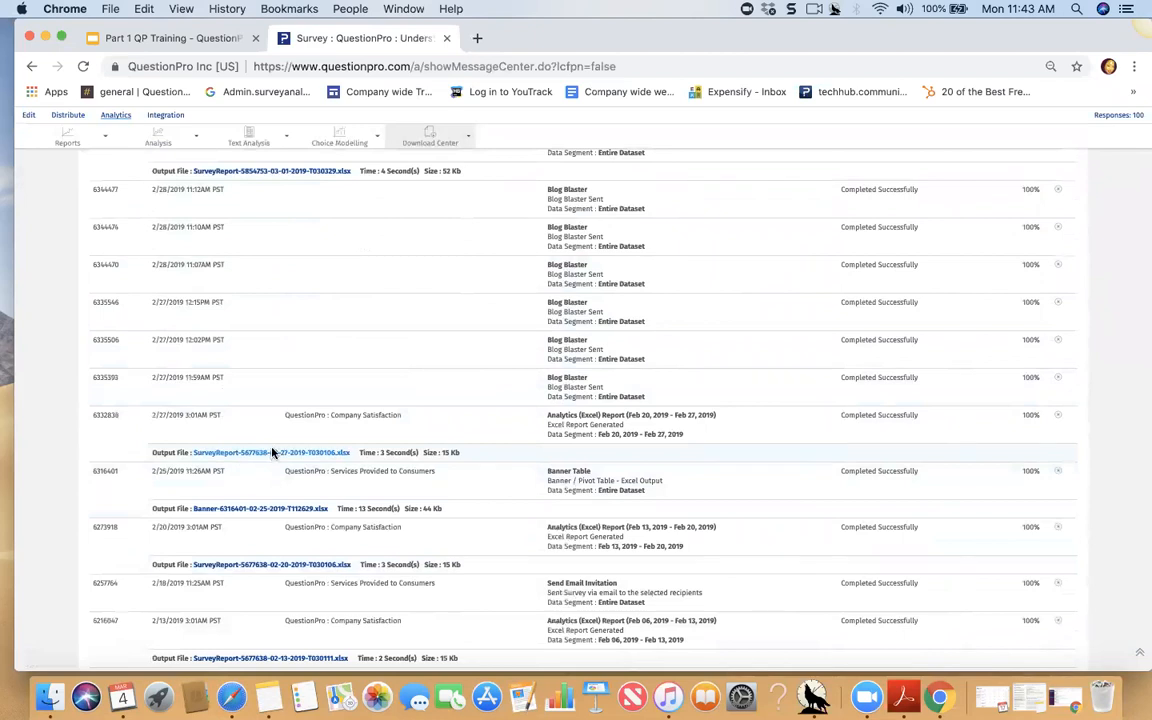
scroll(244, 401, "up", 8)
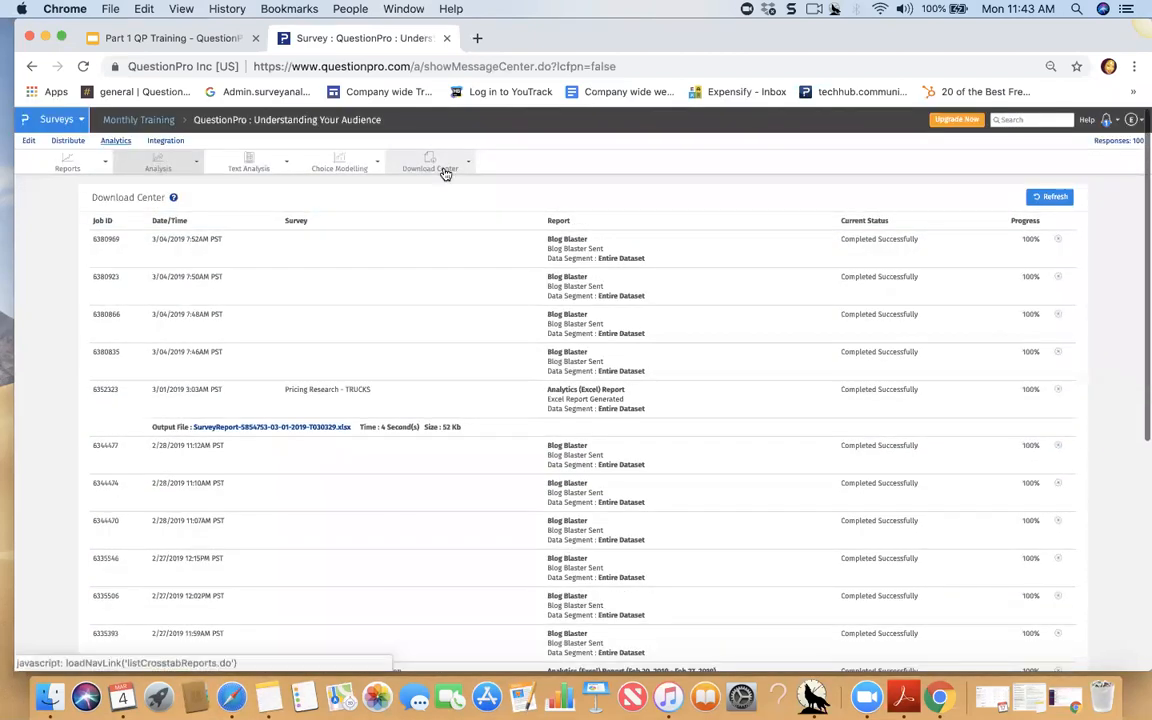
- Create a data filter named "testing" in Data Segmentation with the survey status All
left_click(67, 162)
left_click(52, 188)
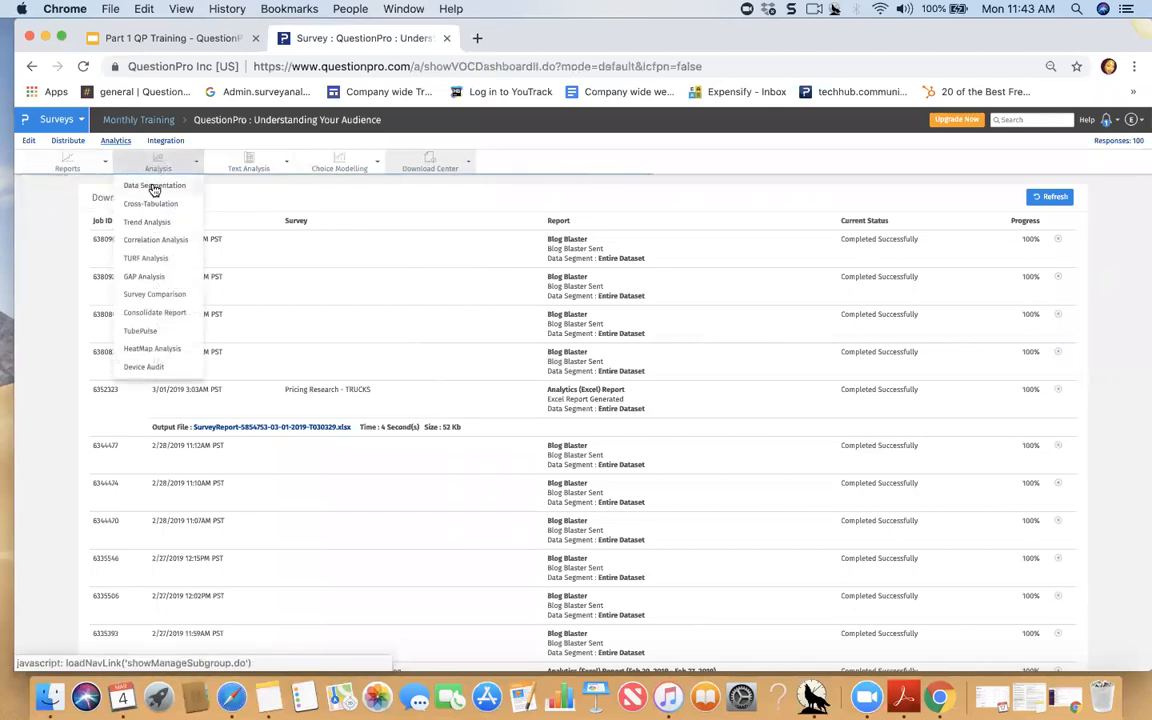
left_click(154, 185)
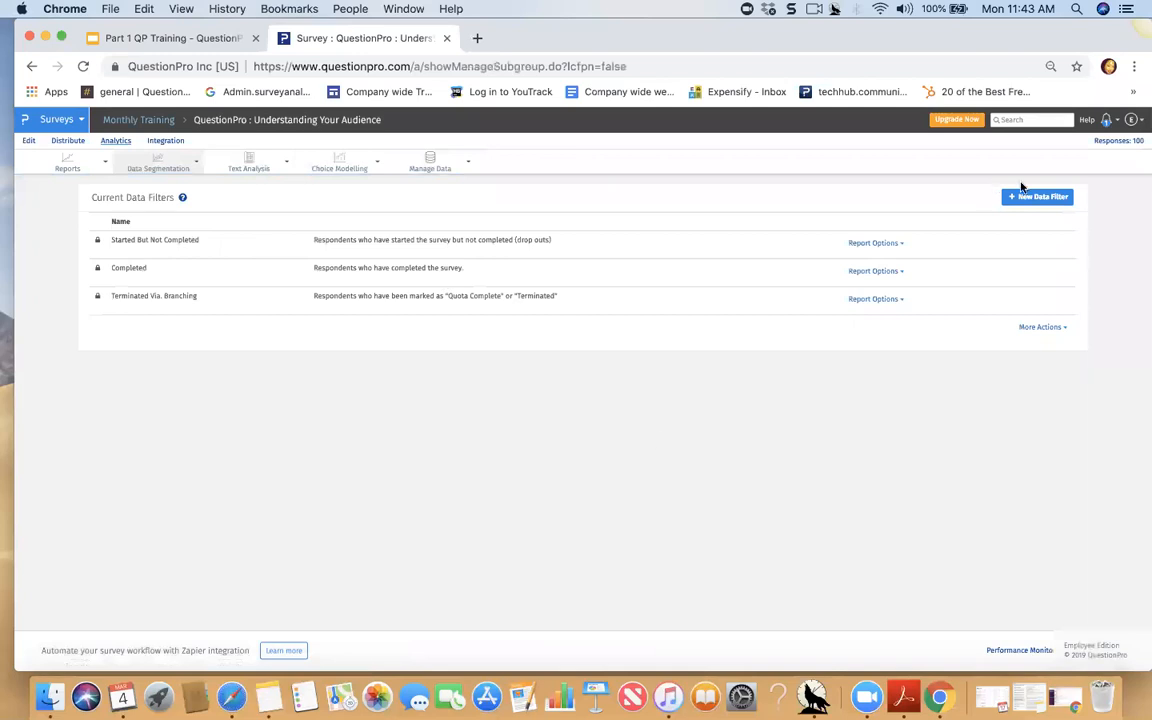
left_click(1049, 198)
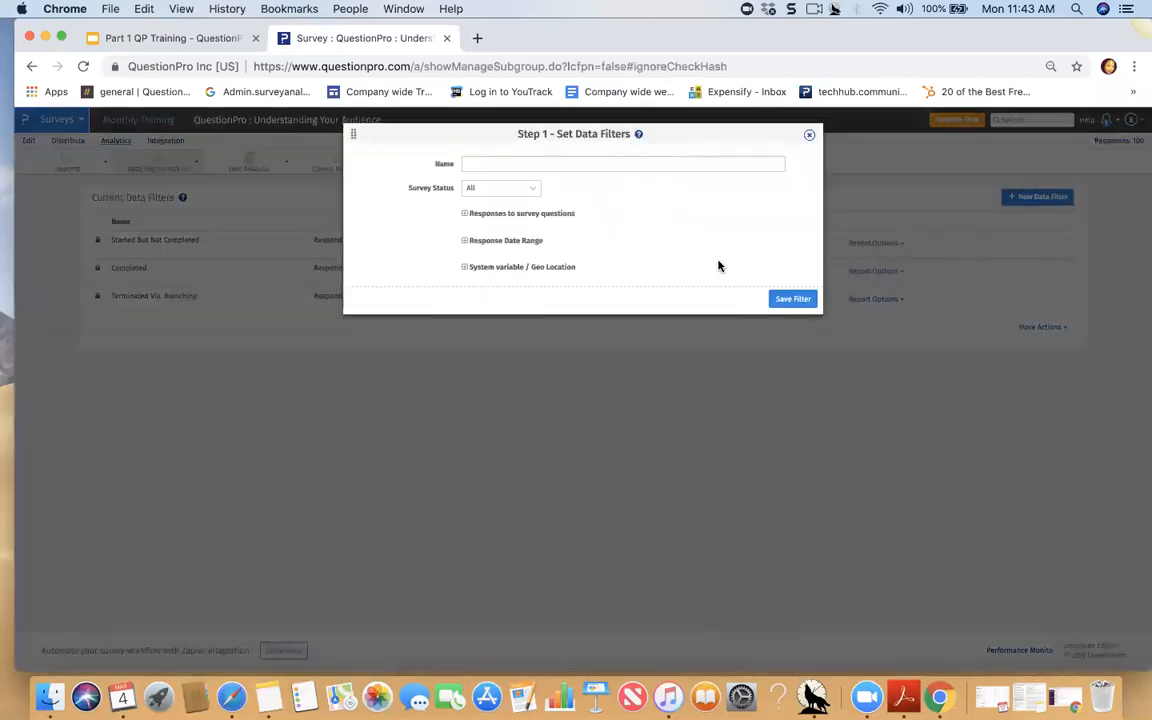
left_click(499, 165)
left_click(487, 191)
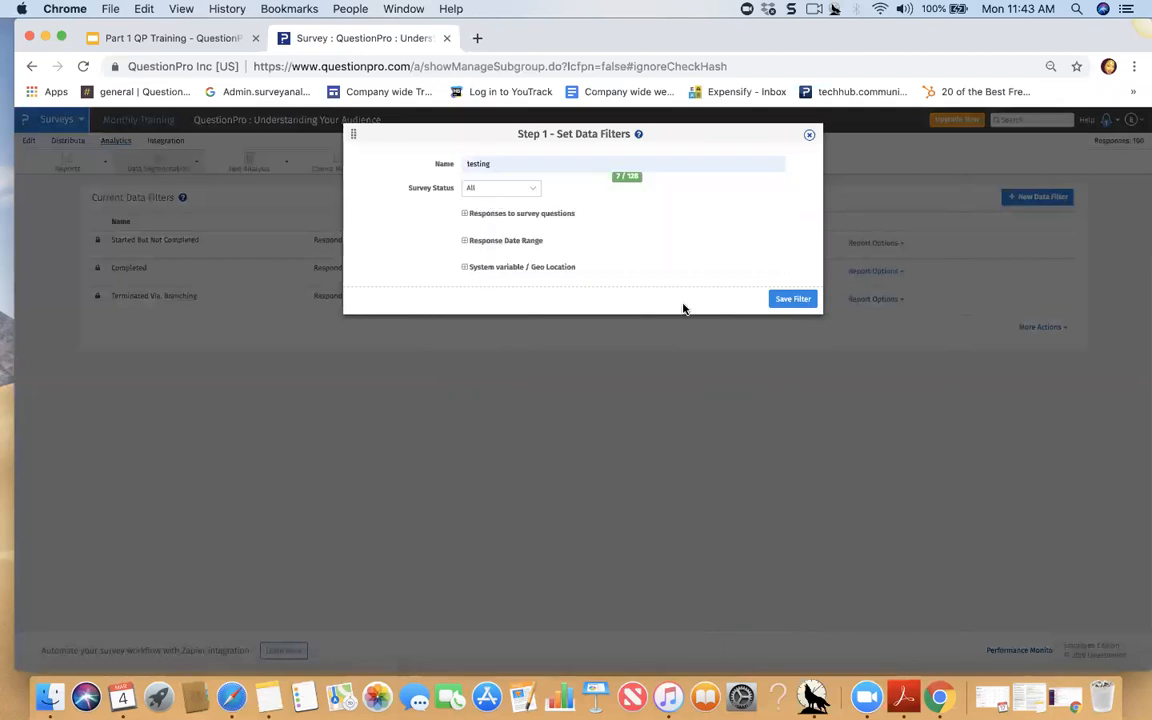
left_click(776, 300)
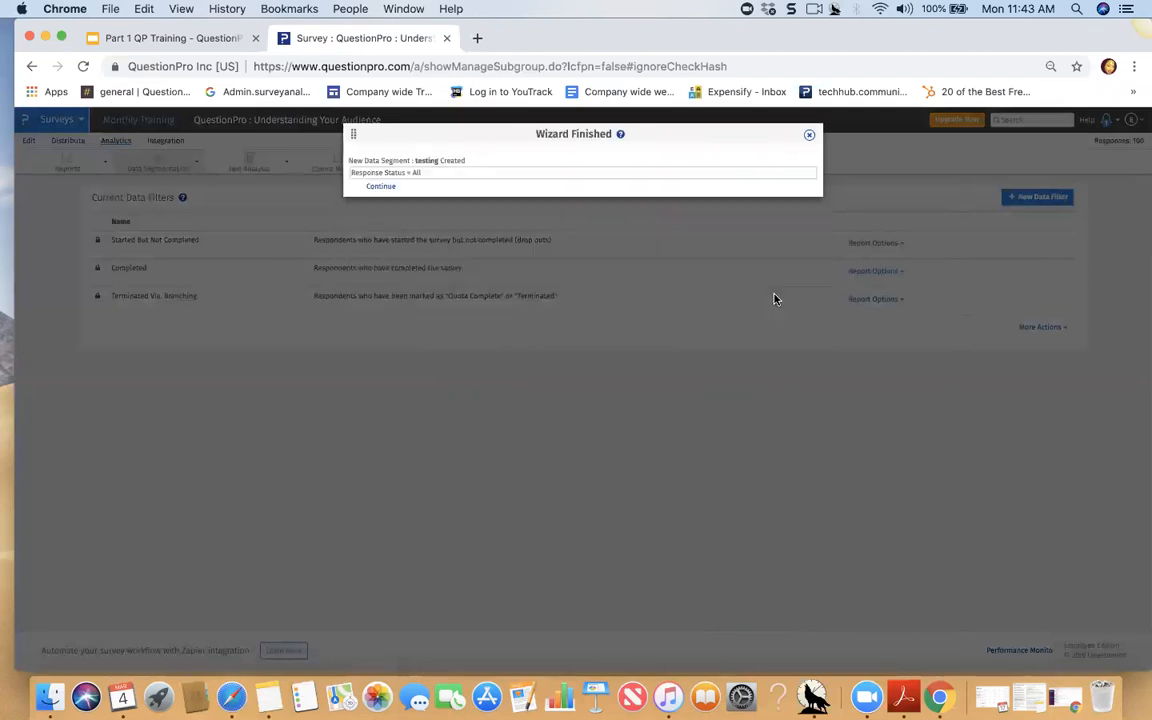
left_click(381, 187)
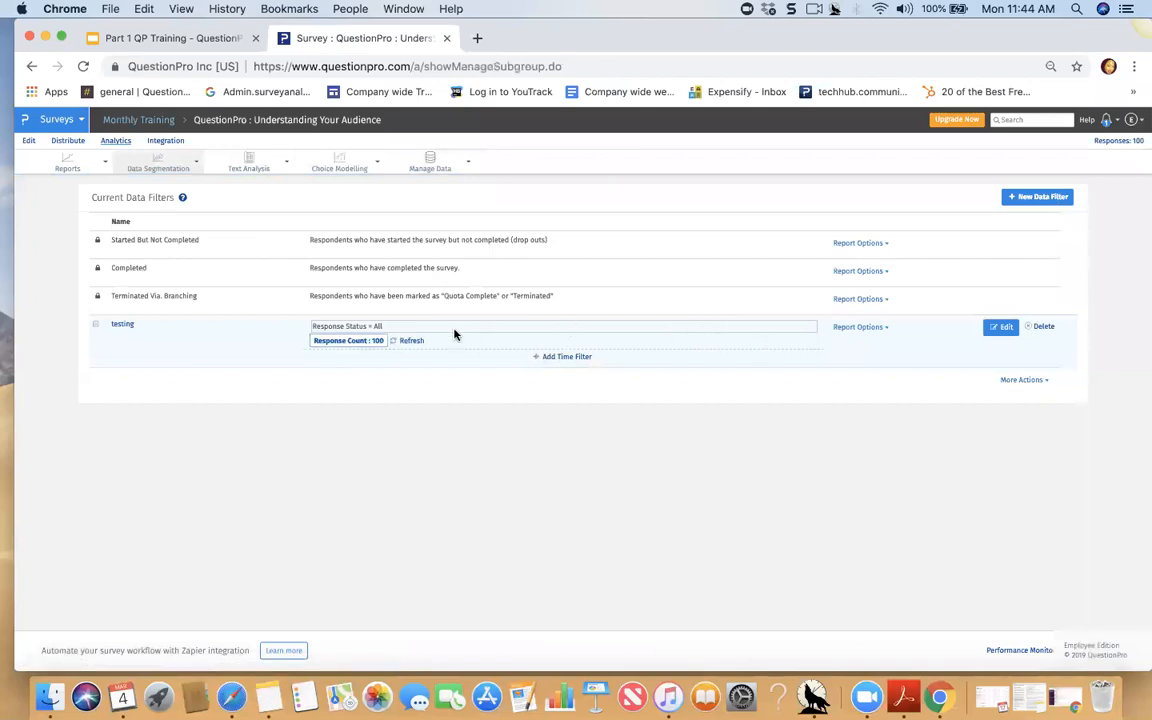
- Open the responses matching the testing filter and return to the list of data filters
left_click(329, 341)
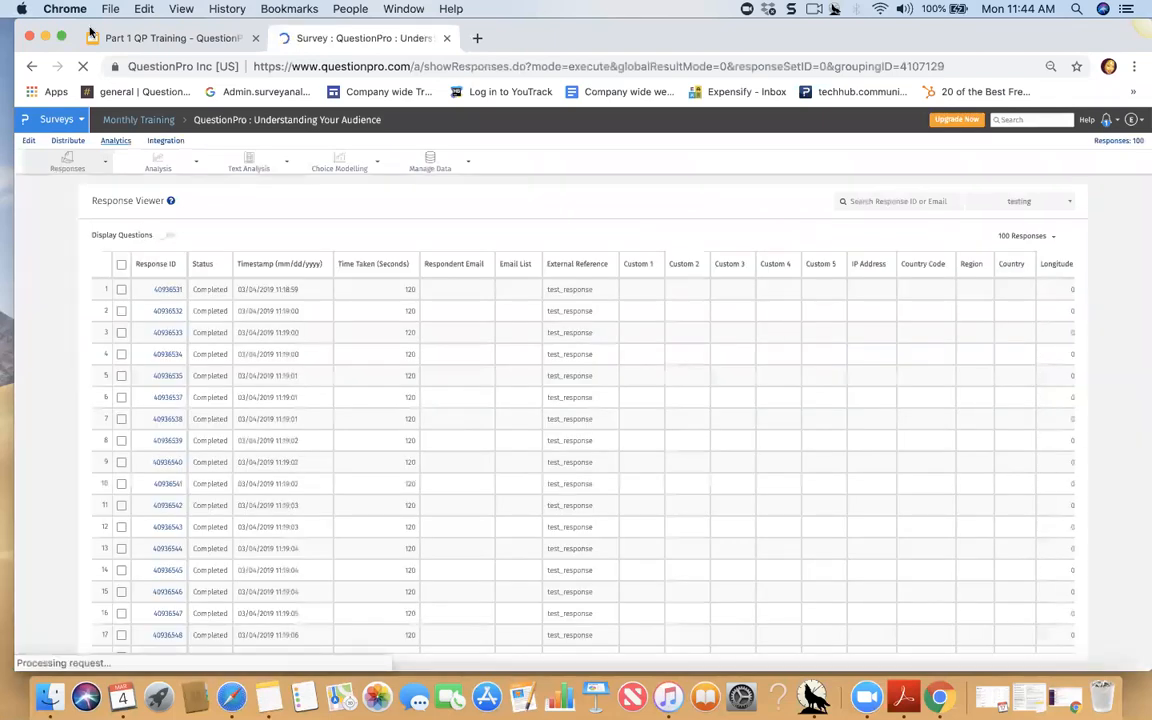
left_click(32, 66)
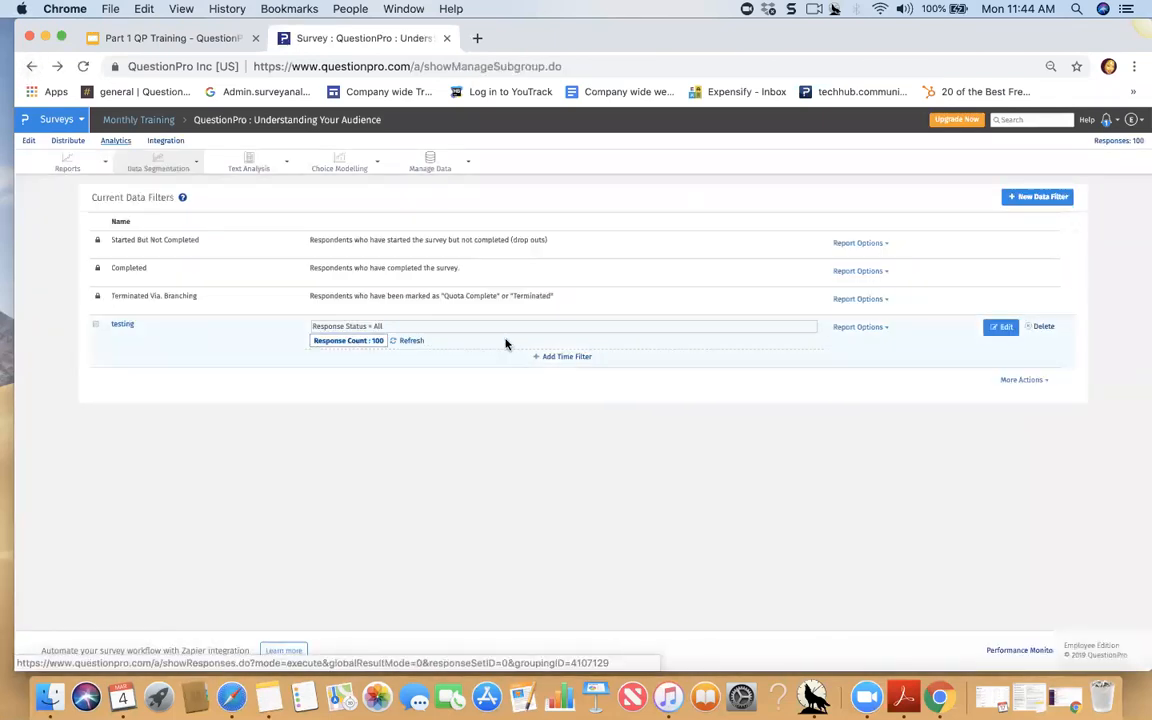
- Edit the testing filter, expand its system variables, and add a condition that red is selected for "Which color do you like better"
left_click(1005, 329)
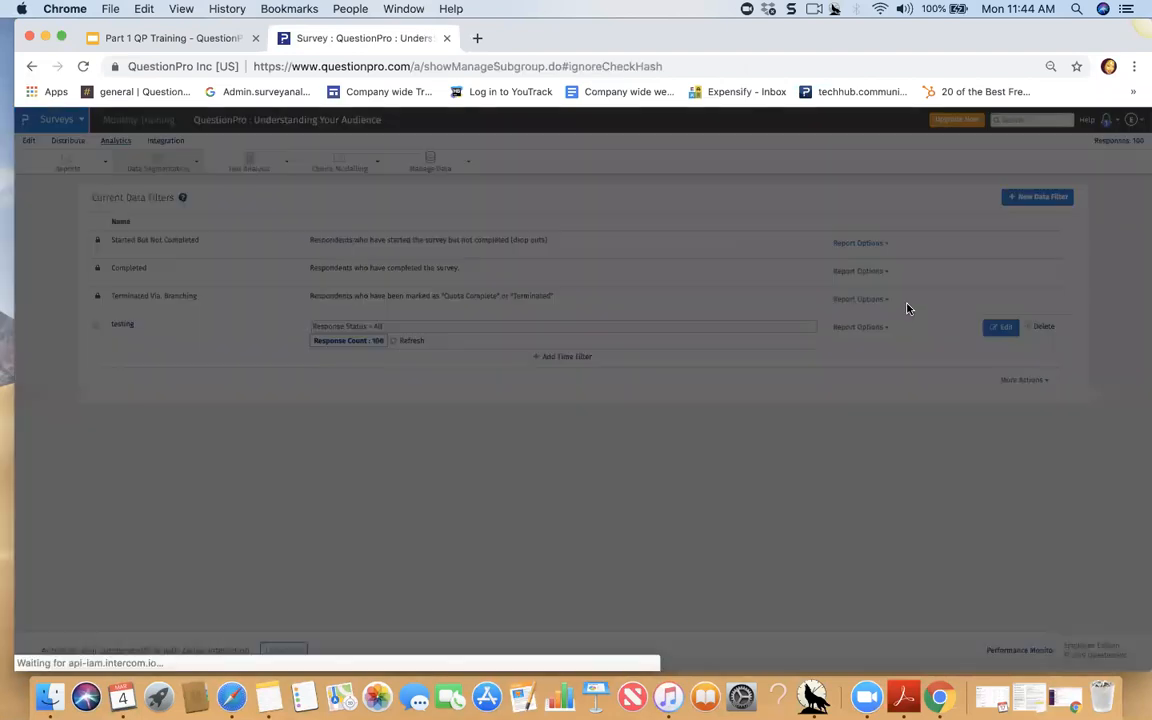
left_click(490, 189)
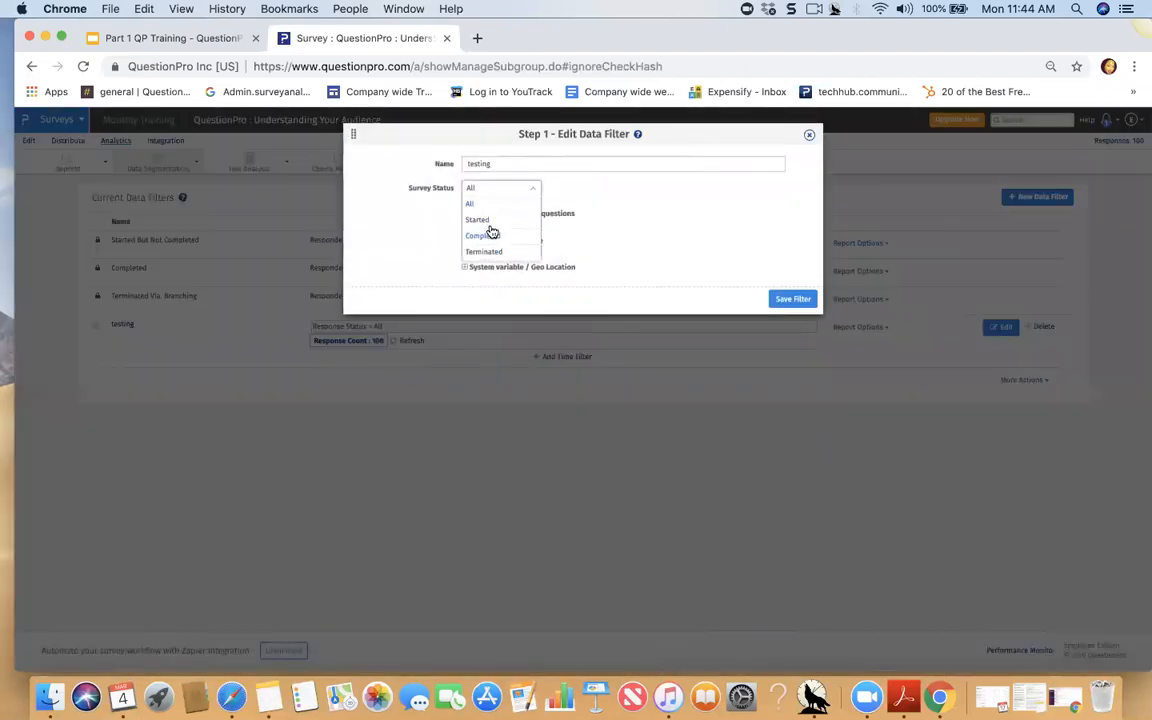
left_click(596, 269)
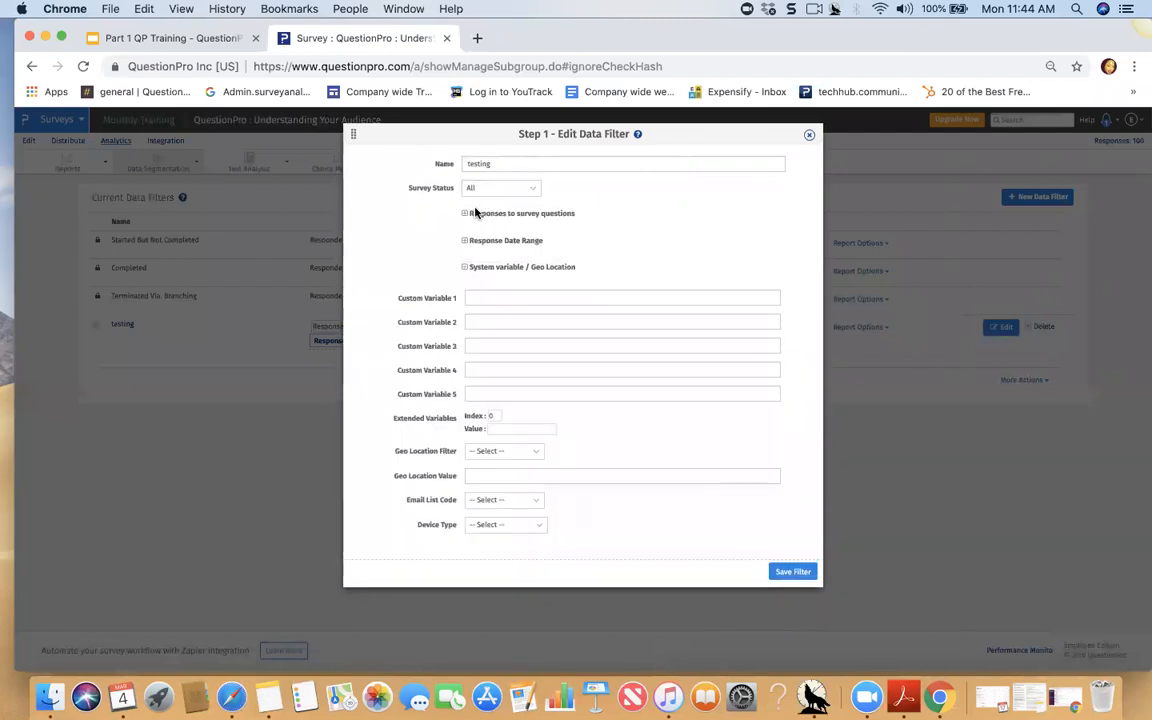
left_click(477, 215)
left_click(443, 246)
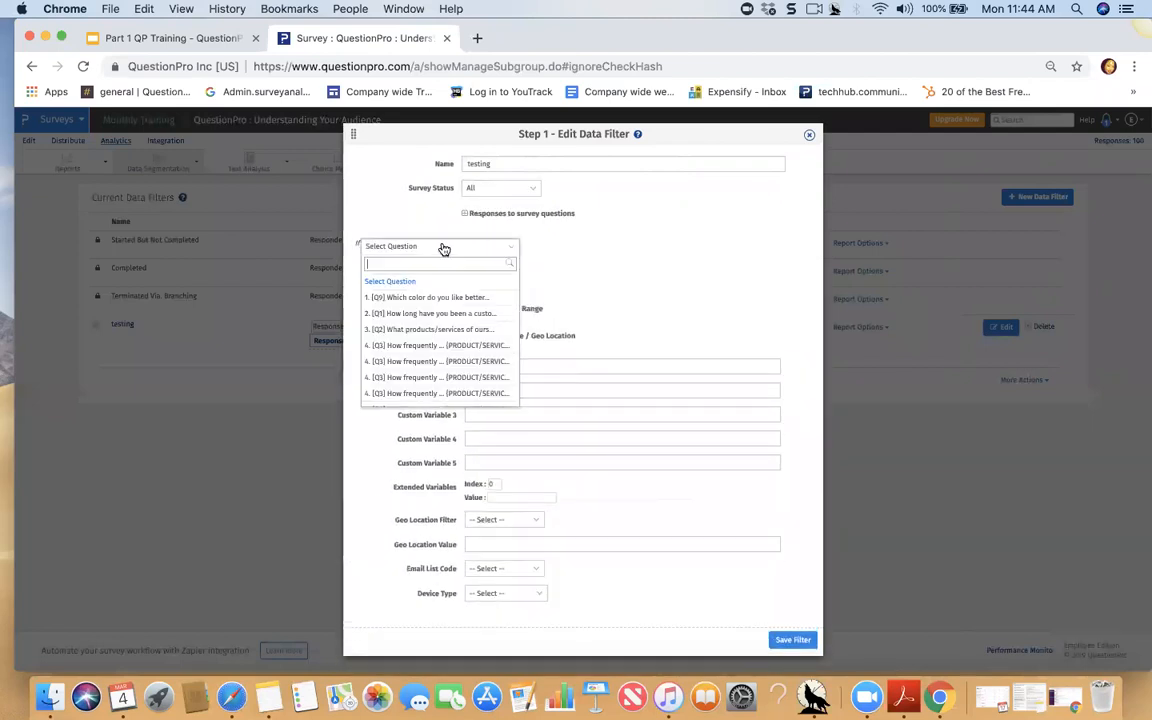
left_click(426, 306)
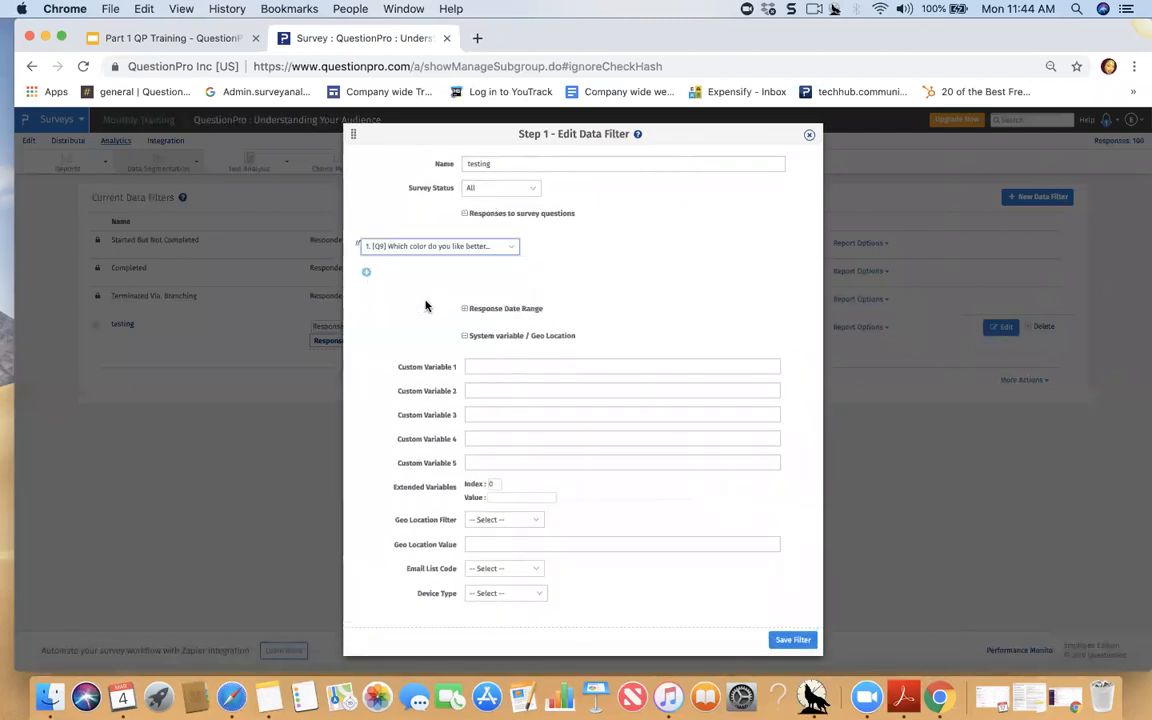
left_click(560, 246)
left_click(555, 264)
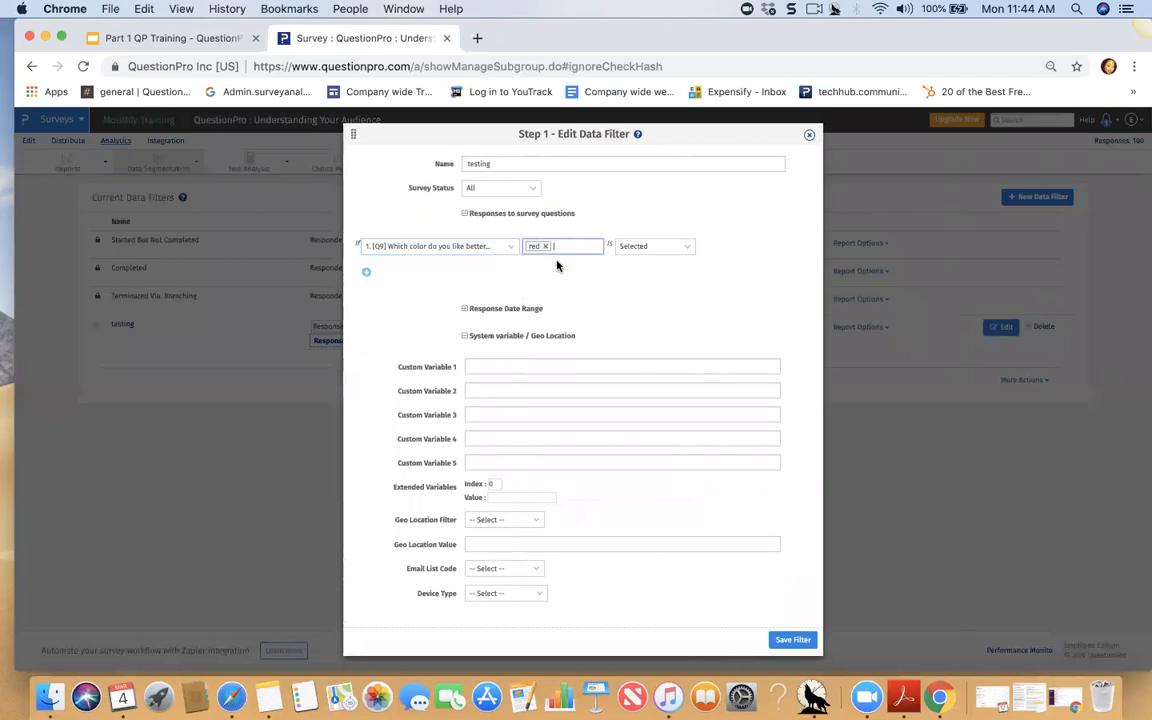
- Expand the filter's Response Date Range and add a second, blank AND condition for the survey questions
left_click(683, 308)
scroll(685, 305, "down", 1)
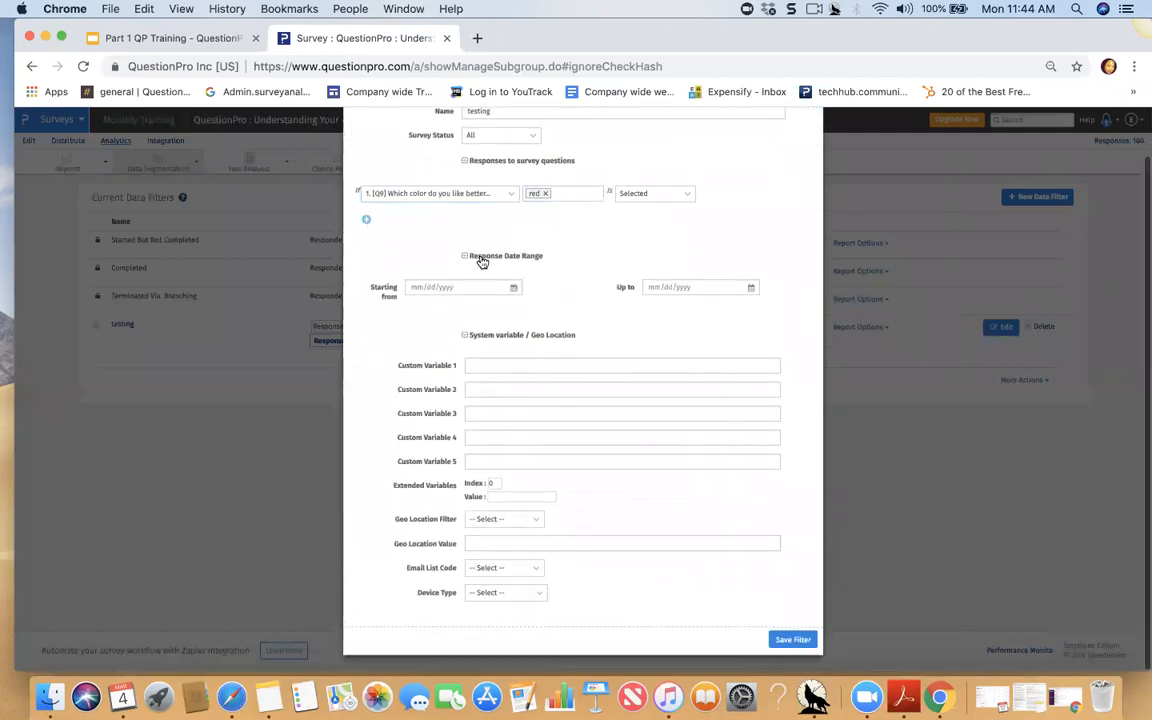
left_click(368, 223)
scroll(590, 582, "down", 1)
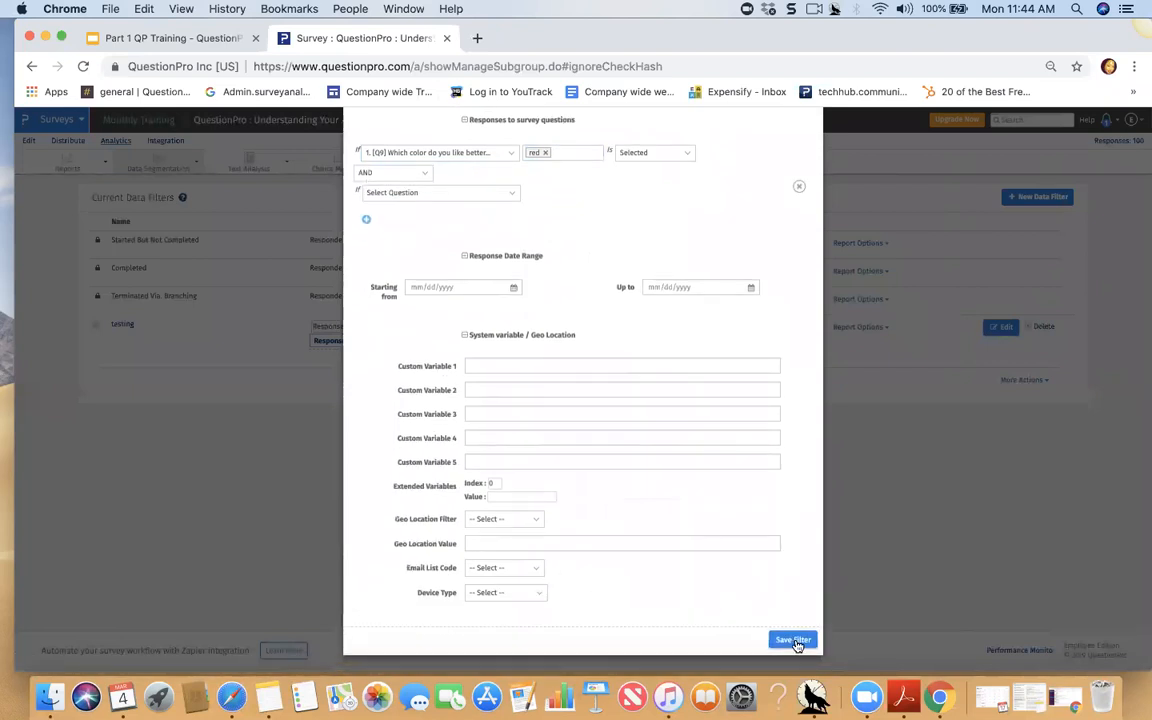
- Try to save the edited testing filter, collapse its Response Date Range for a second attempt, and close the editor
left_click(795, 641)
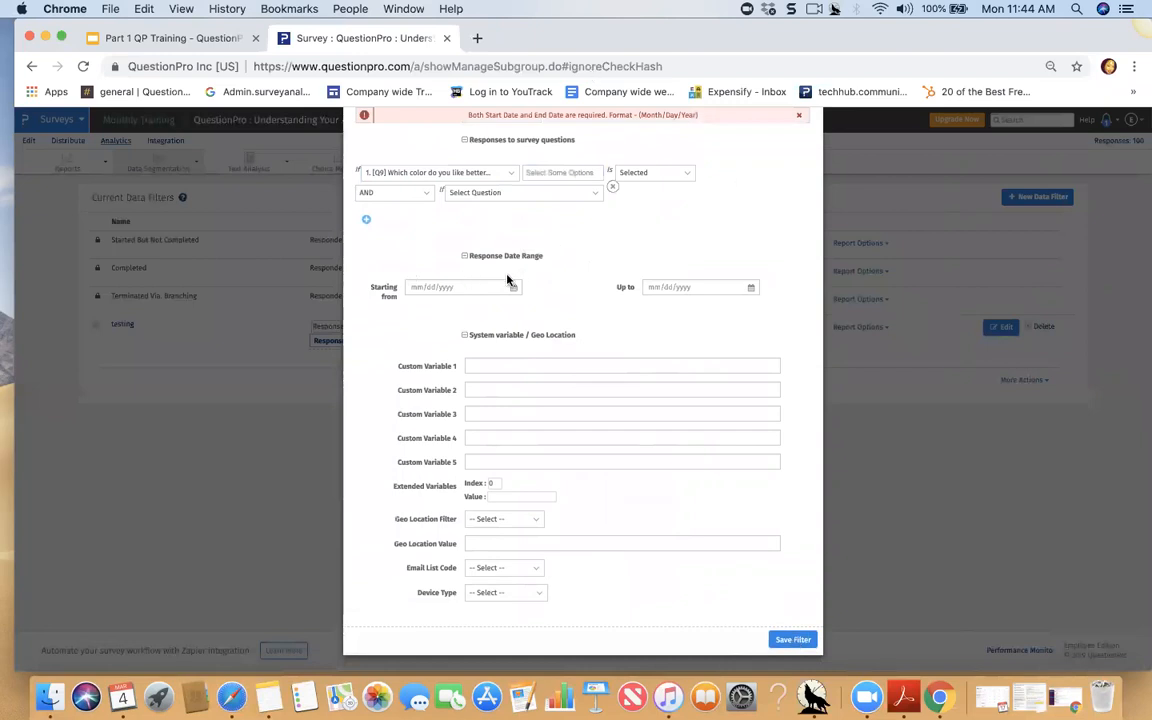
left_click(464, 256)
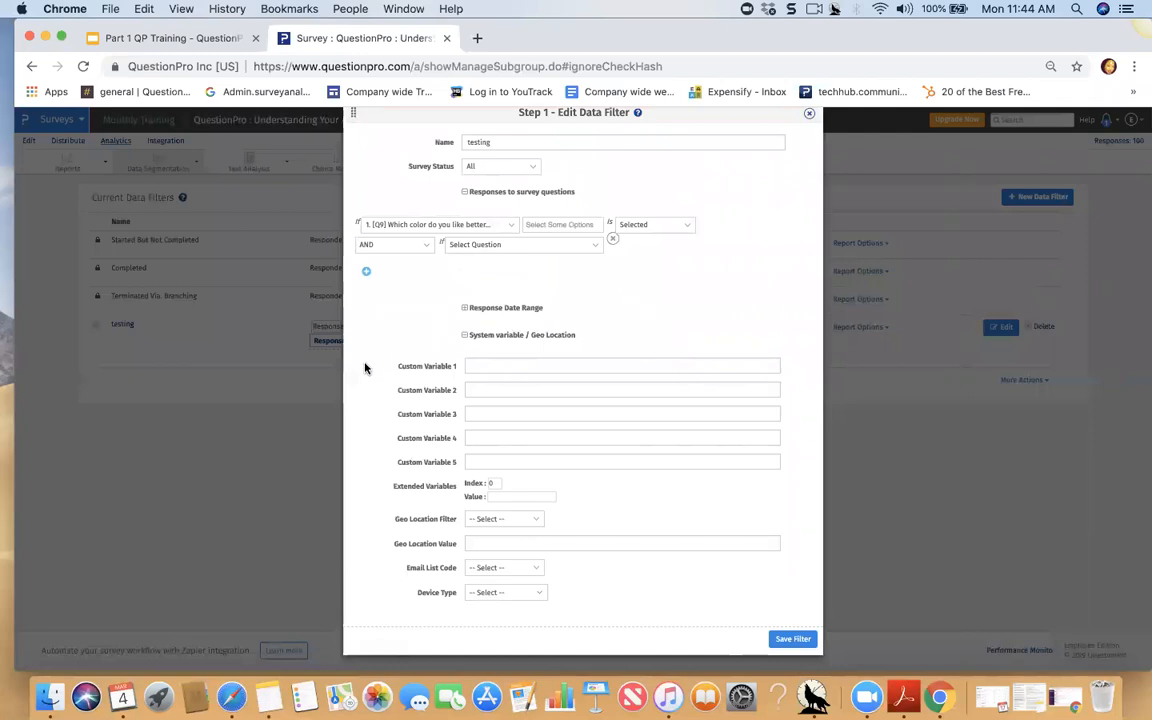
left_click(793, 642)
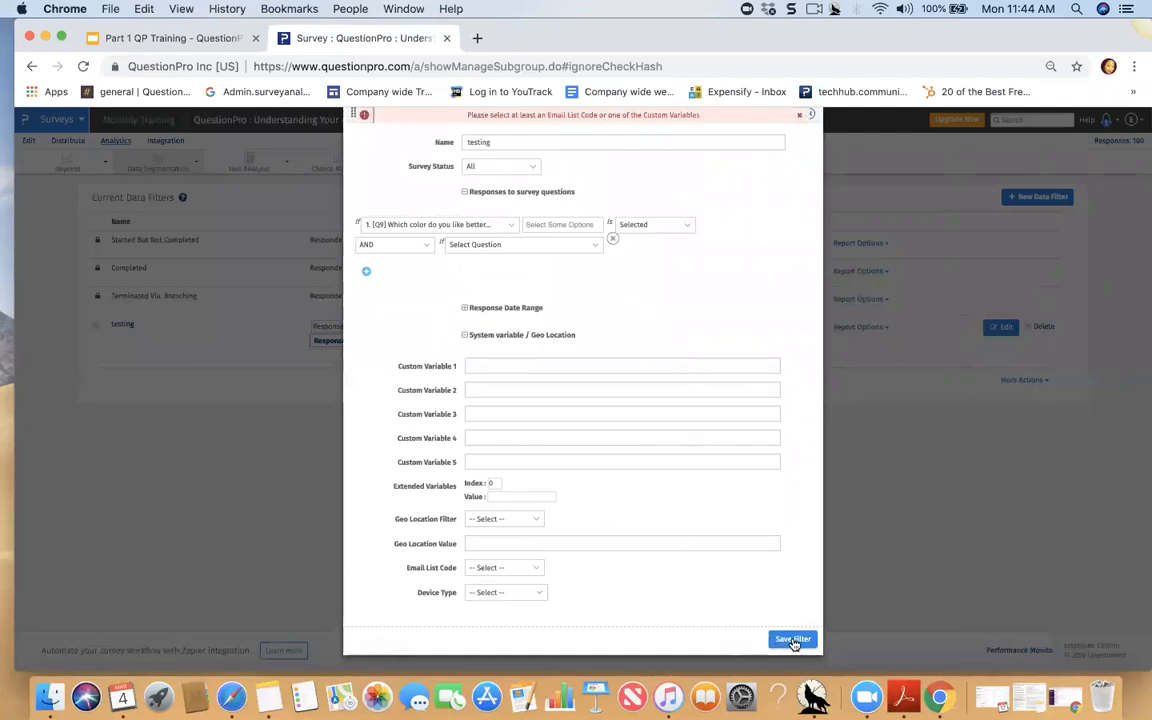
left_click(507, 166)
left_click(447, 168)
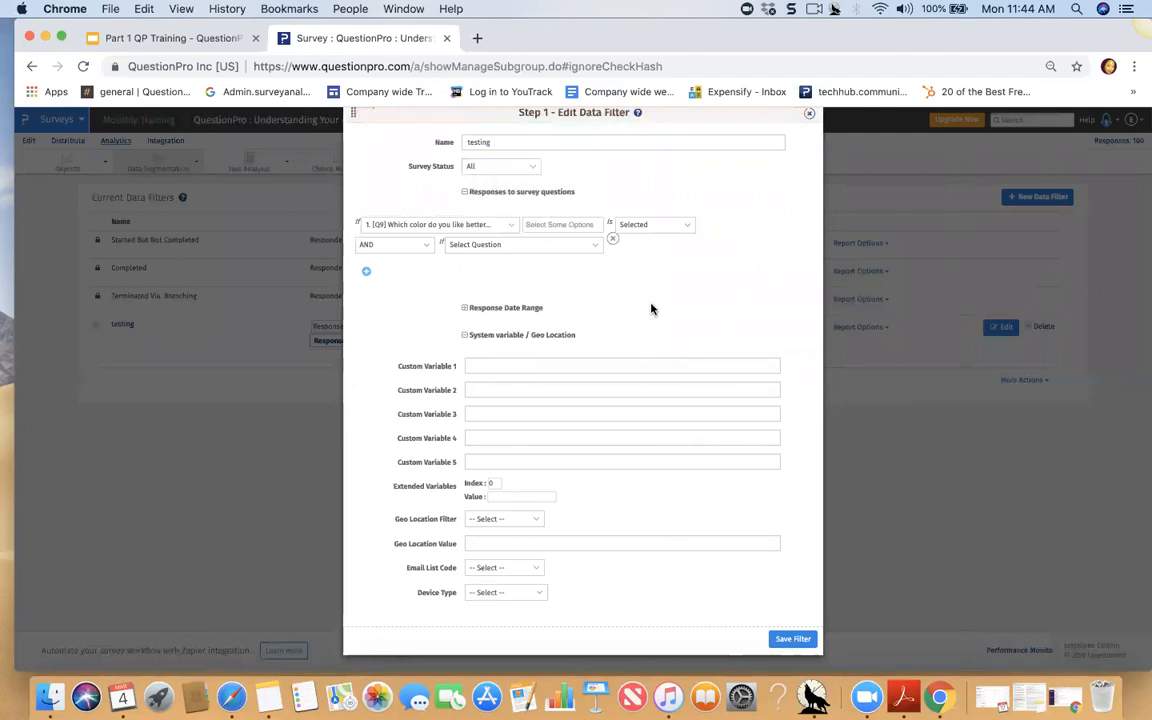
left_click(811, 124)
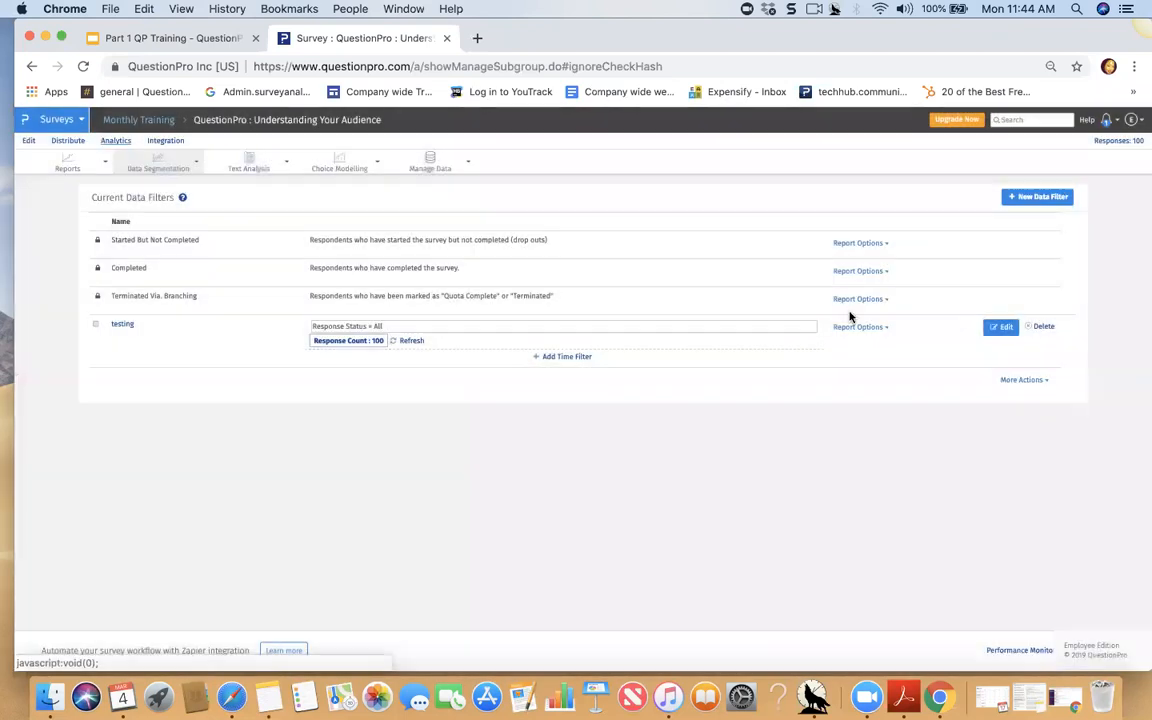
- Check which report options are offered for the testing filter
left_click(862, 328)
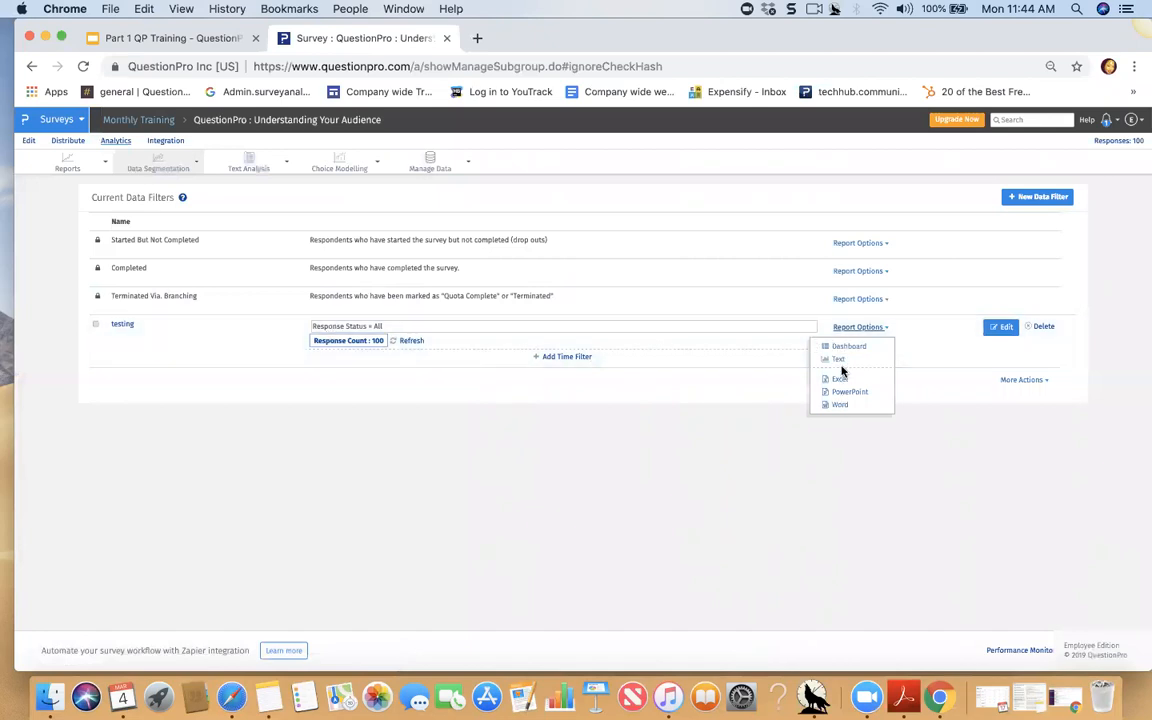
left_click(908, 384)
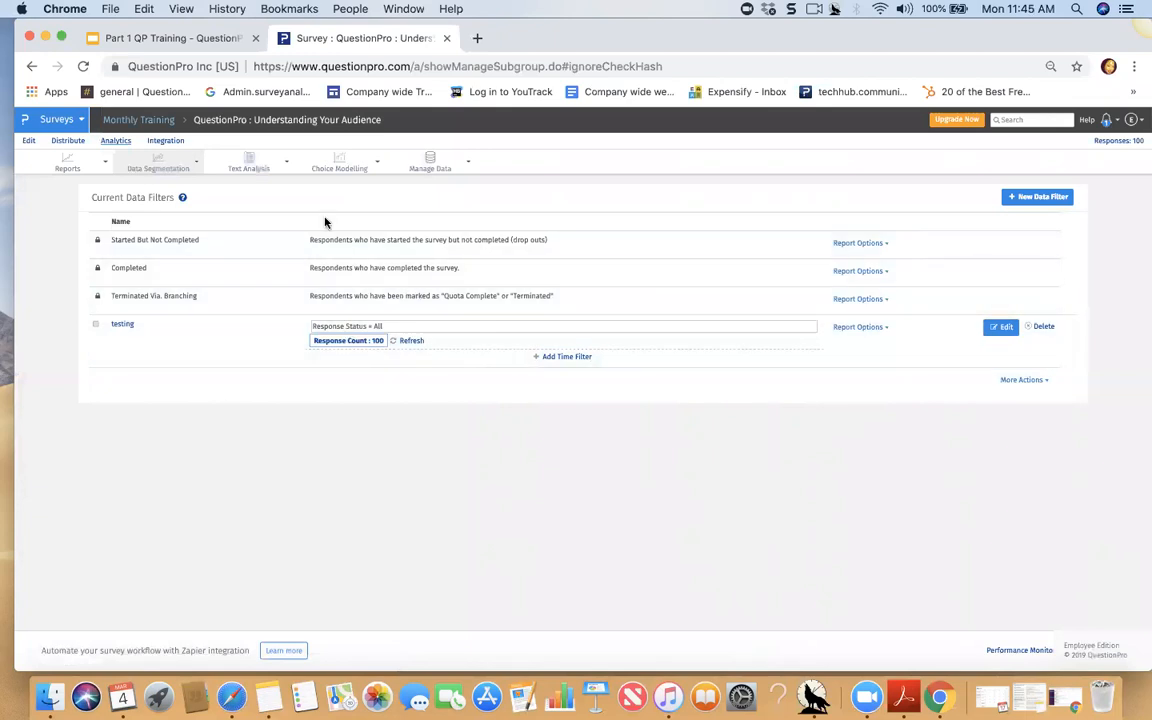
- Open the survey's data export page and check the output file formats for the Raw Data Export
mouse_move(432, 160)
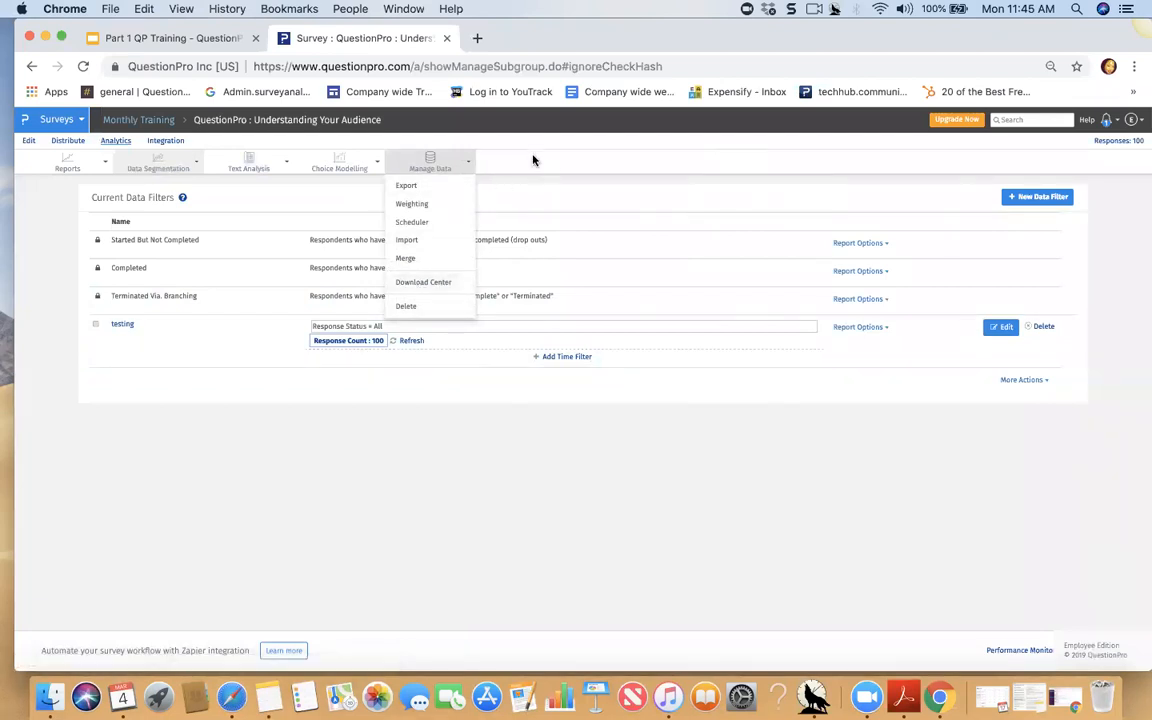
left_click(409, 186)
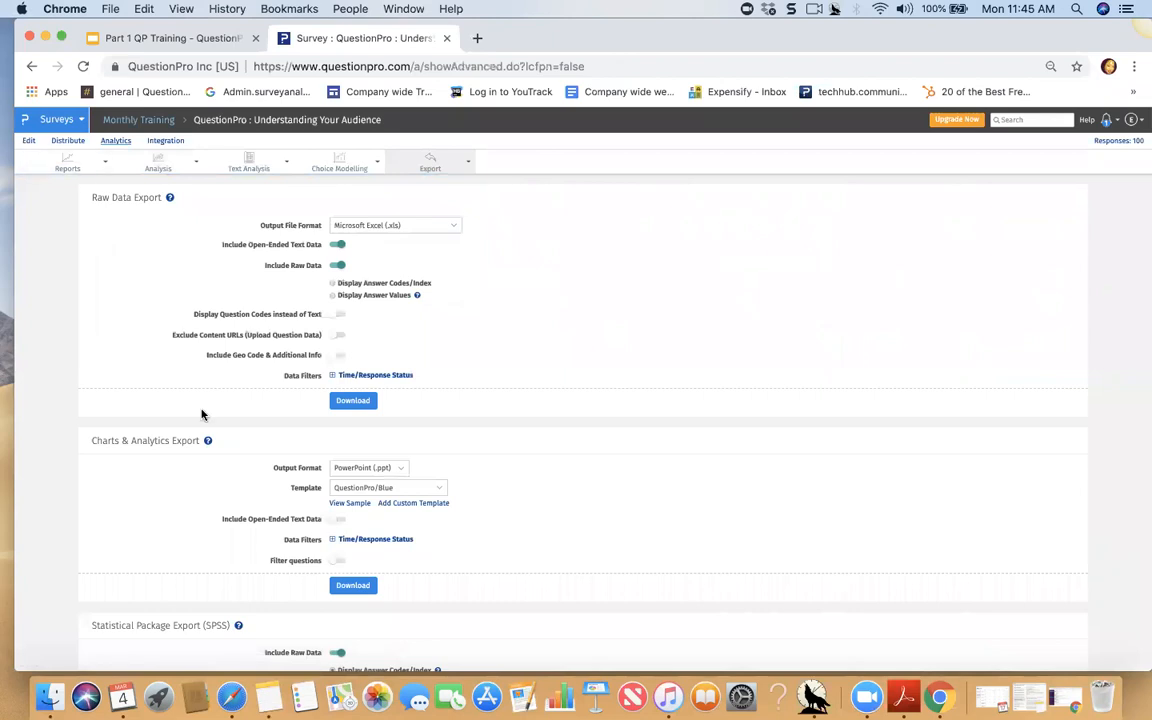
left_click(330, 226)
left_click(460, 248)
left_click(404, 229)
left_click(512, 284)
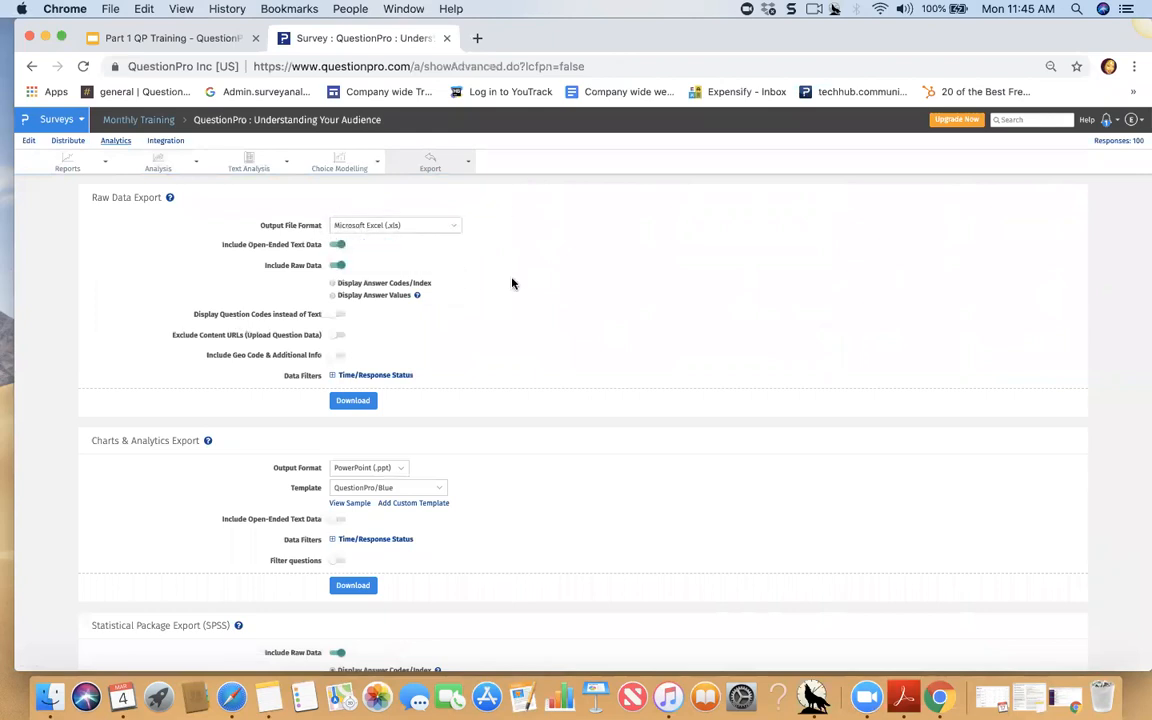
- Download the Raw Data Export in Microsoft Excel (.xls) format after checking its open-ended text and time/response status options
left_click(337, 248)
scroll(460, 350, "down", 2)
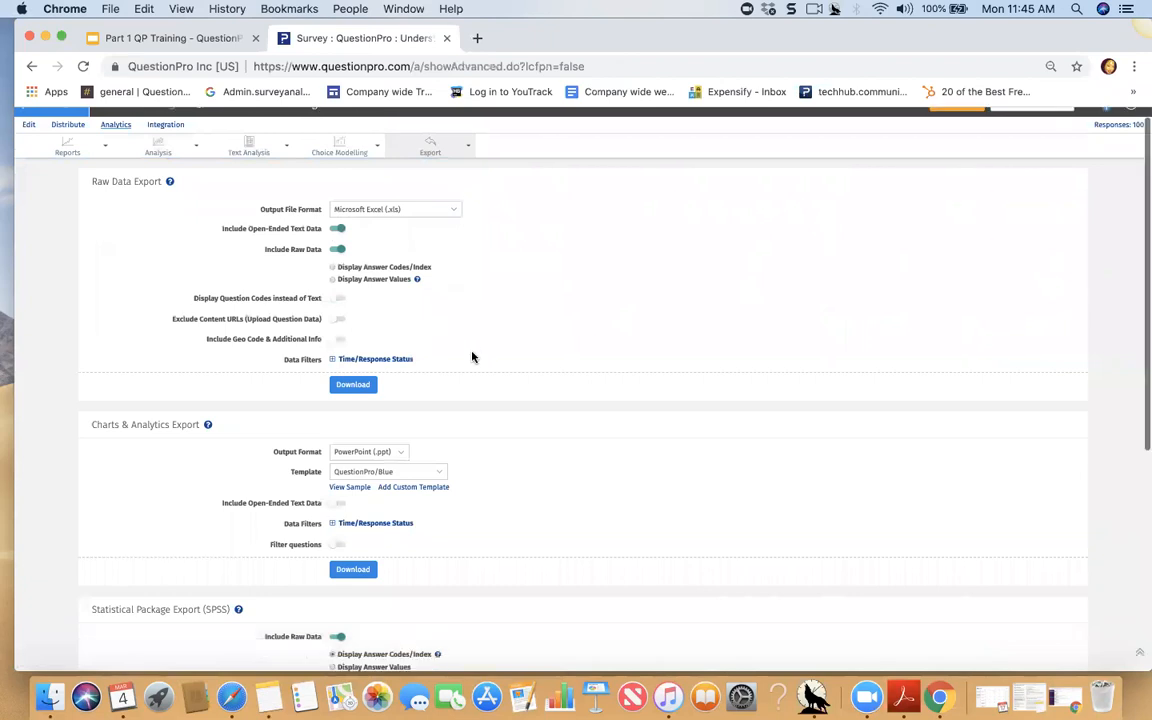
left_click(356, 281)
left_click(354, 281)
left_click(354, 304)
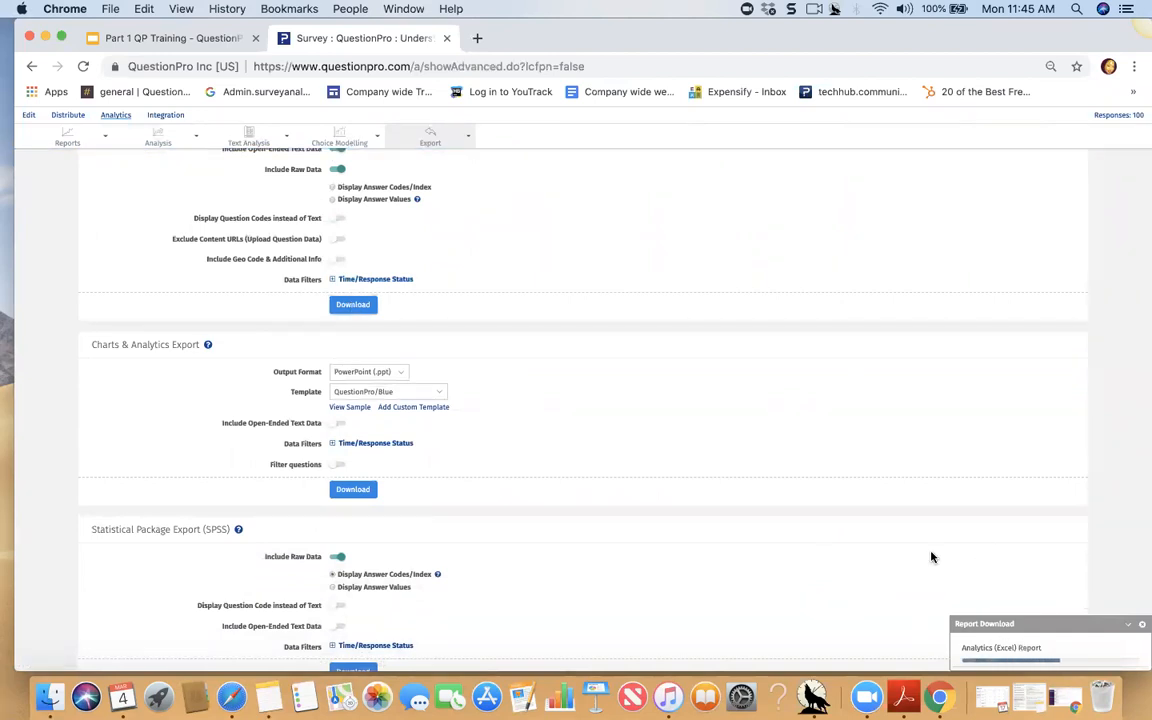
- Look over the Charts & Analytics, SPSS, SQL and XML export options and return to the Raw Data Export
scroll(532, 371, "down", 4)
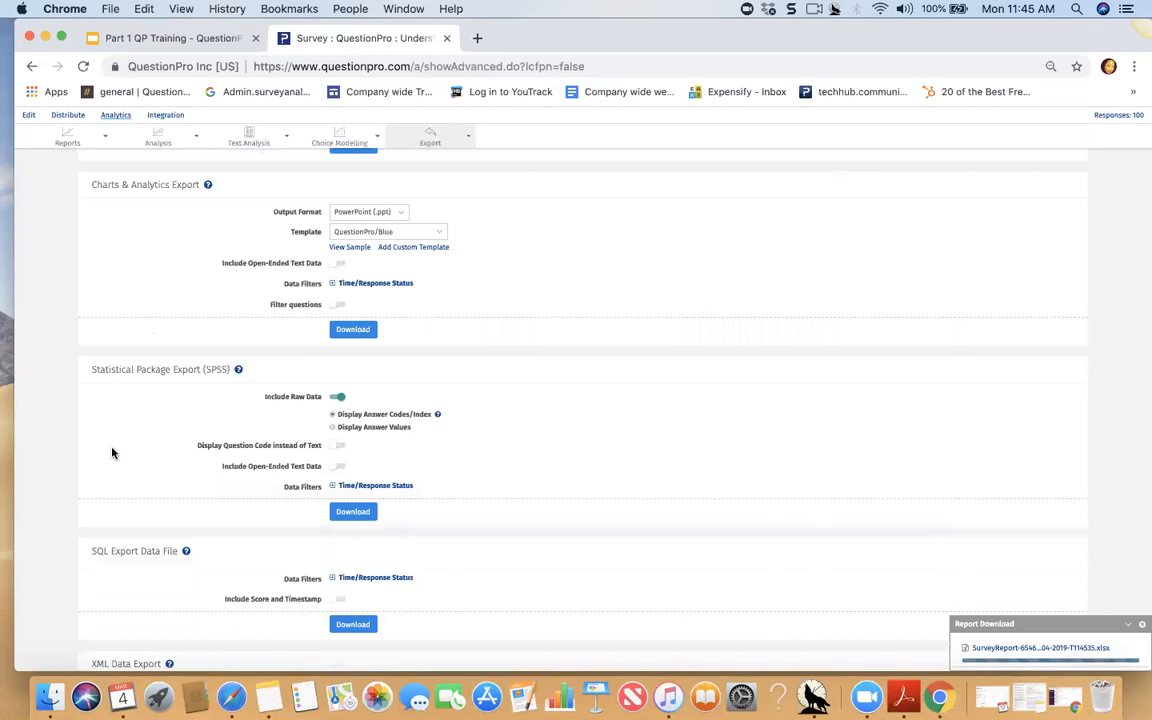
scroll(112, 453, "down", 1)
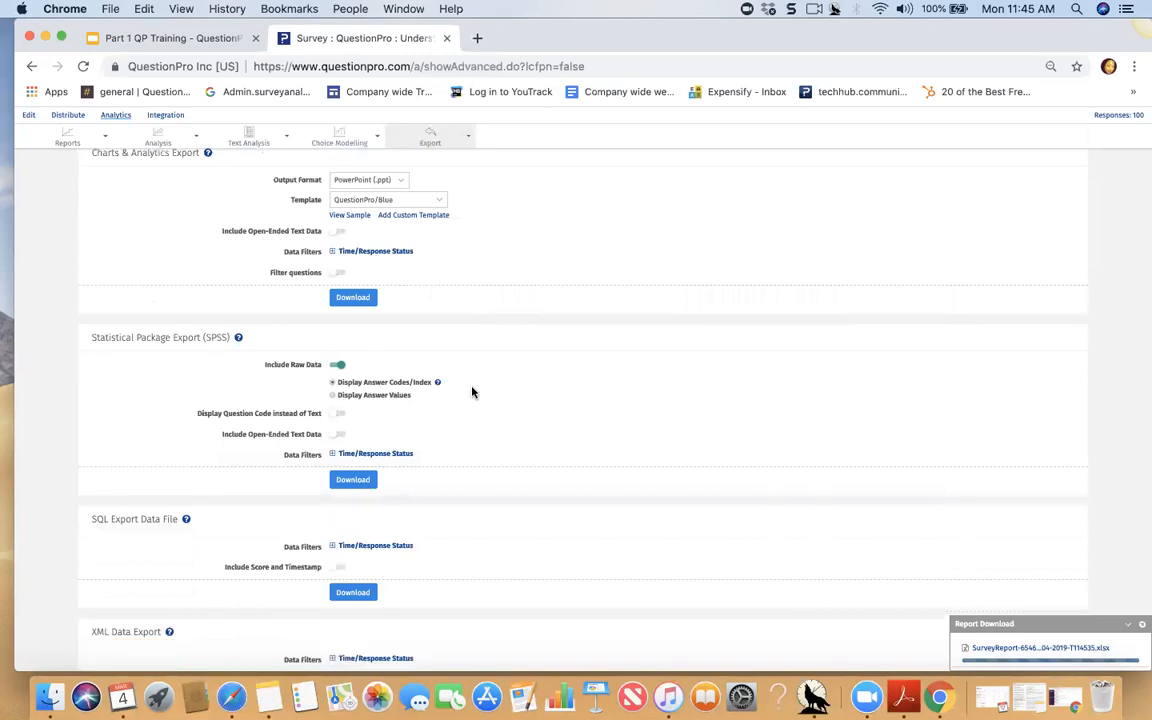
scroll(506, 416, "down", 3)
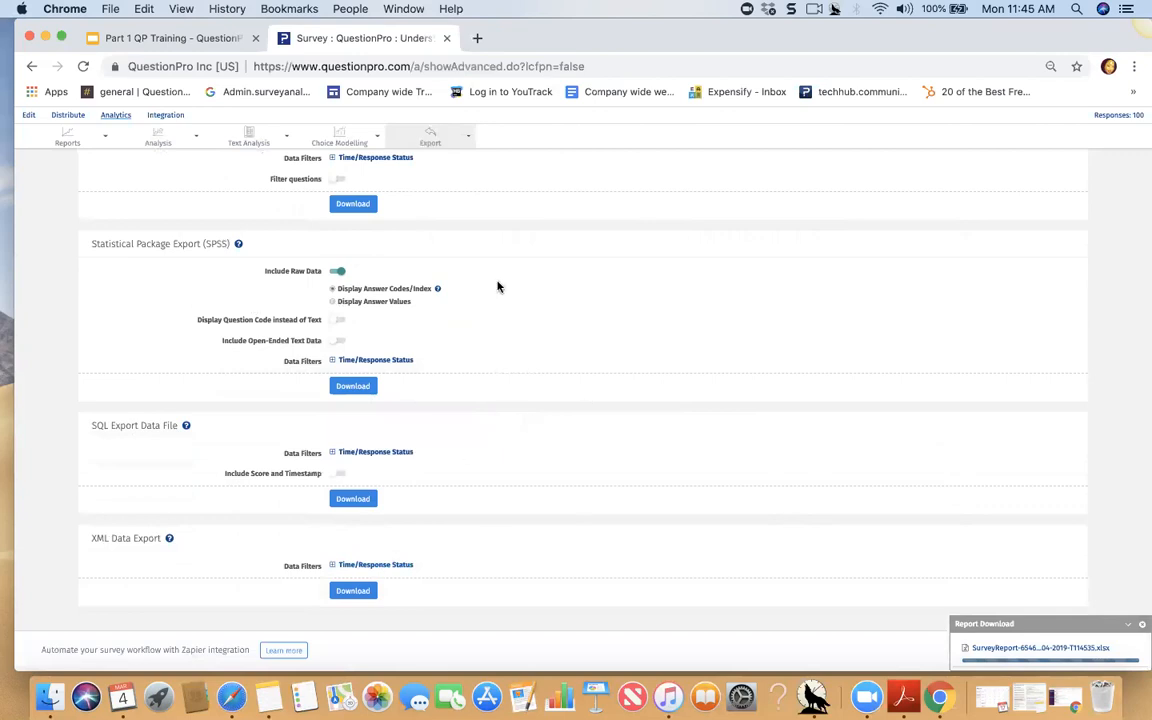
scroll(566, 378, "up", 10)
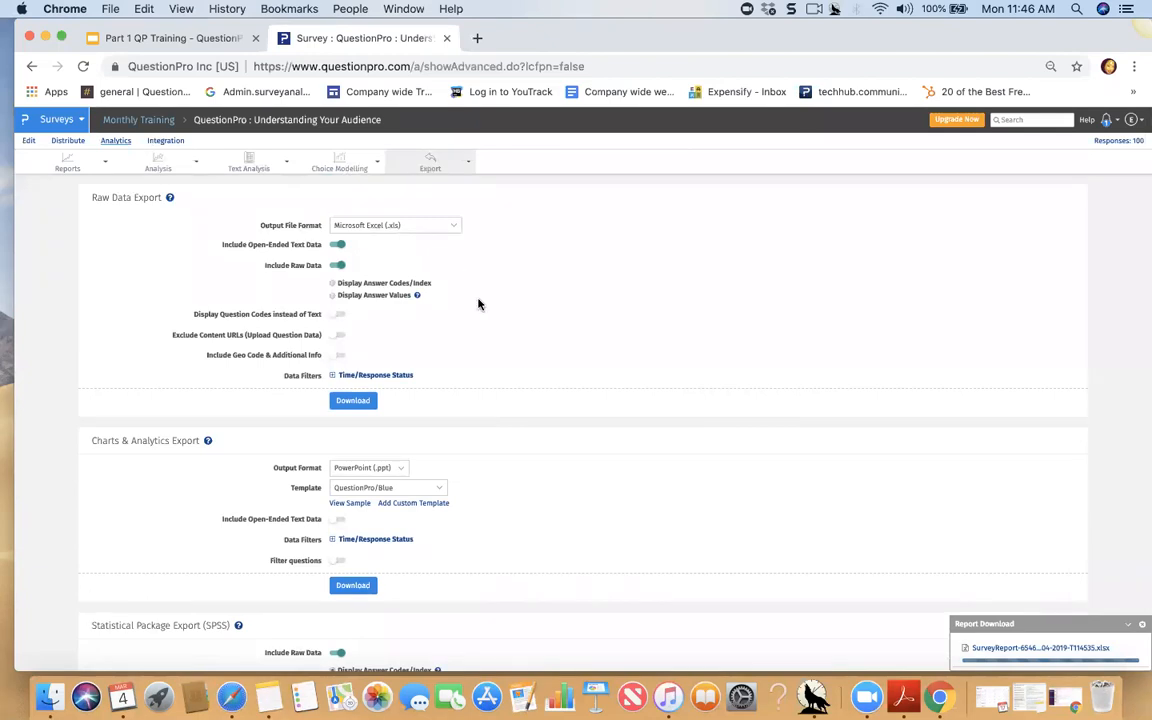
- Open the survey's Integration page and look over the available integrations, from Salesforce to Qualtrics Data Import
left_click(160, 141)
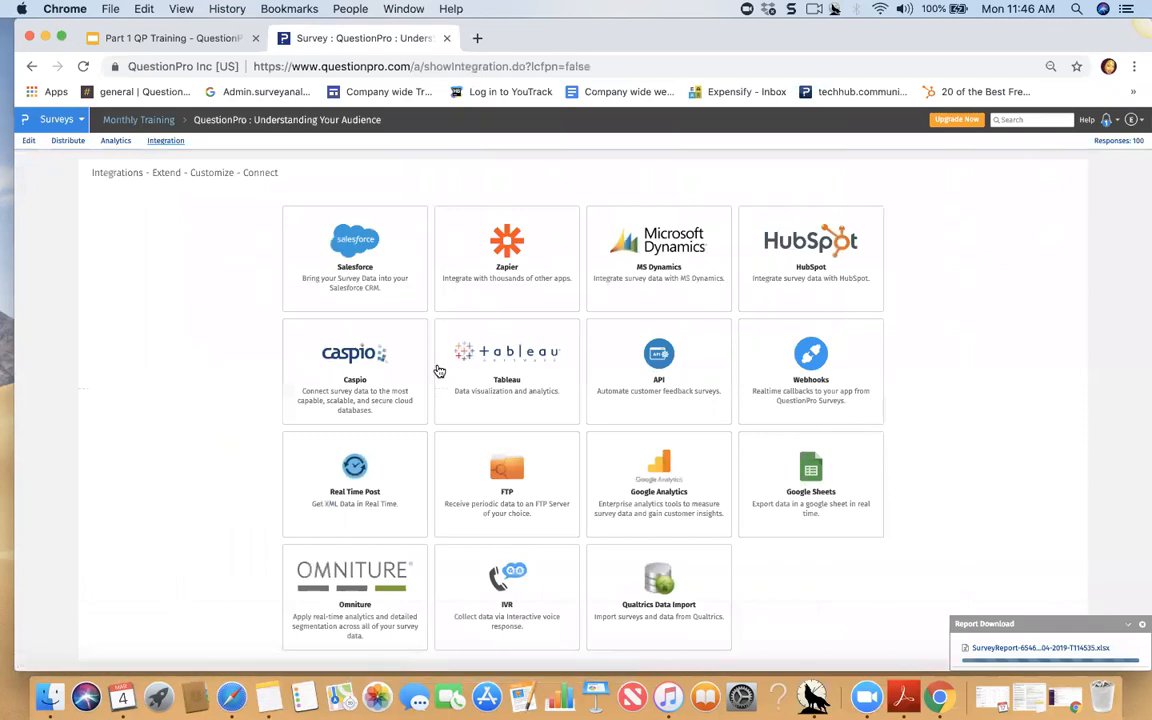
scroll(975, 492, "down", 2)
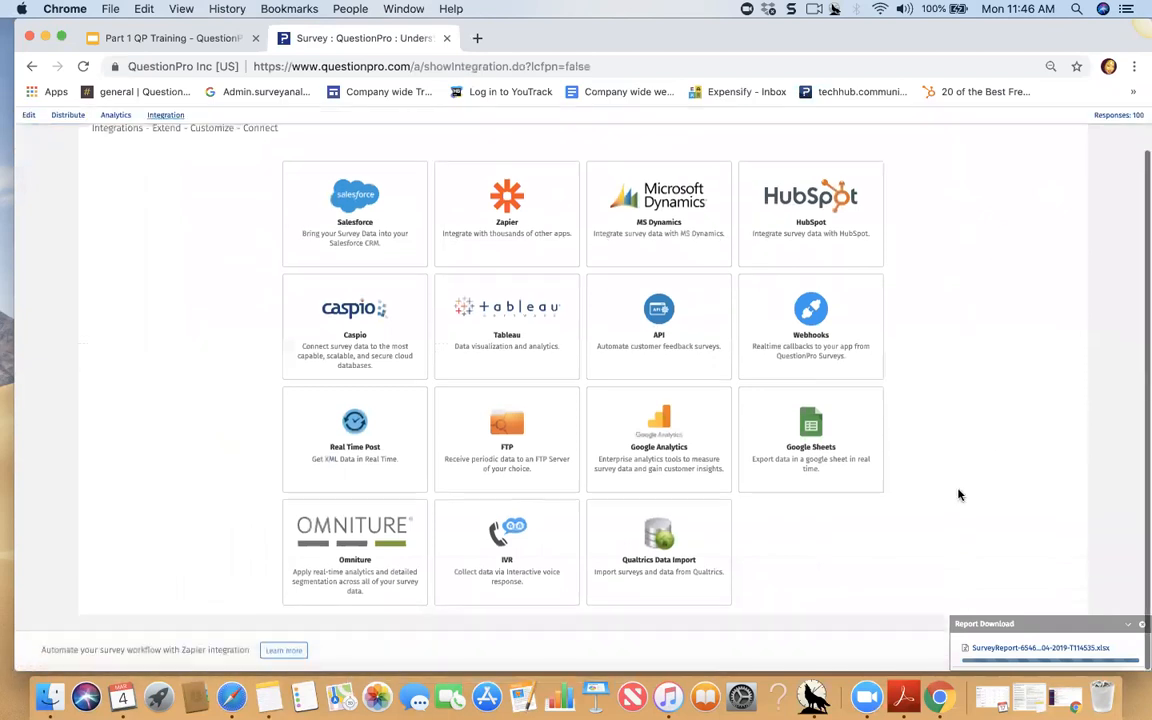
scroll(596, 472, "up", 1)
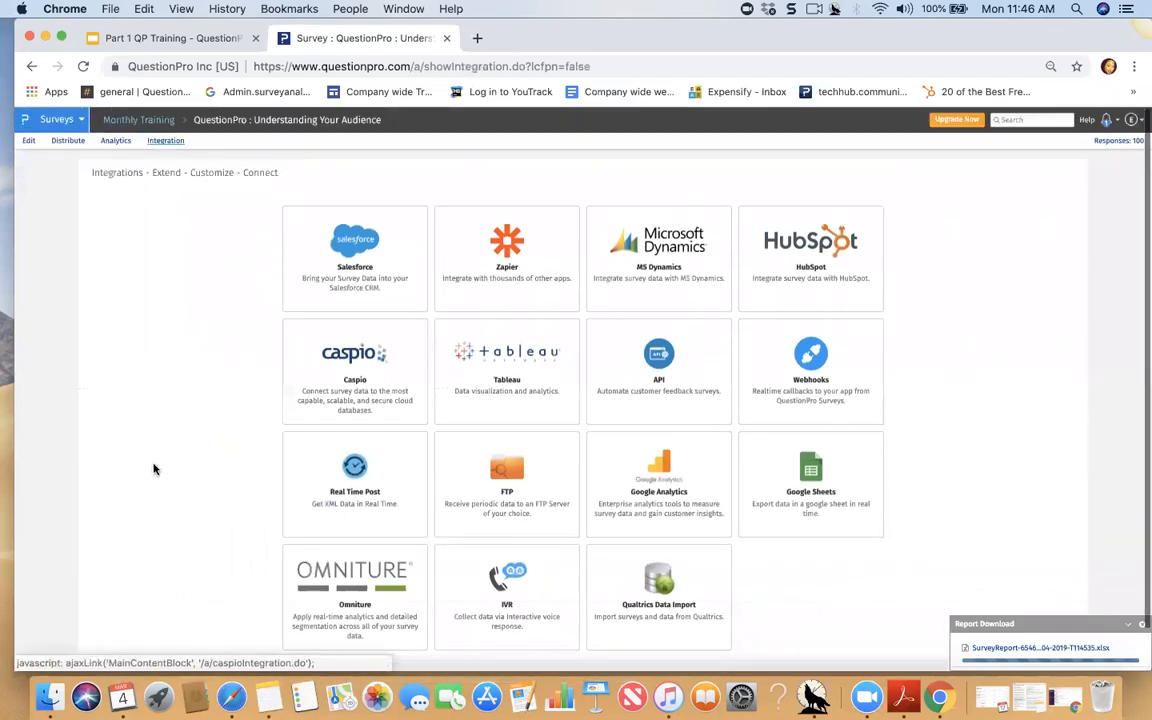
scroll(155, 473, "down", 1)
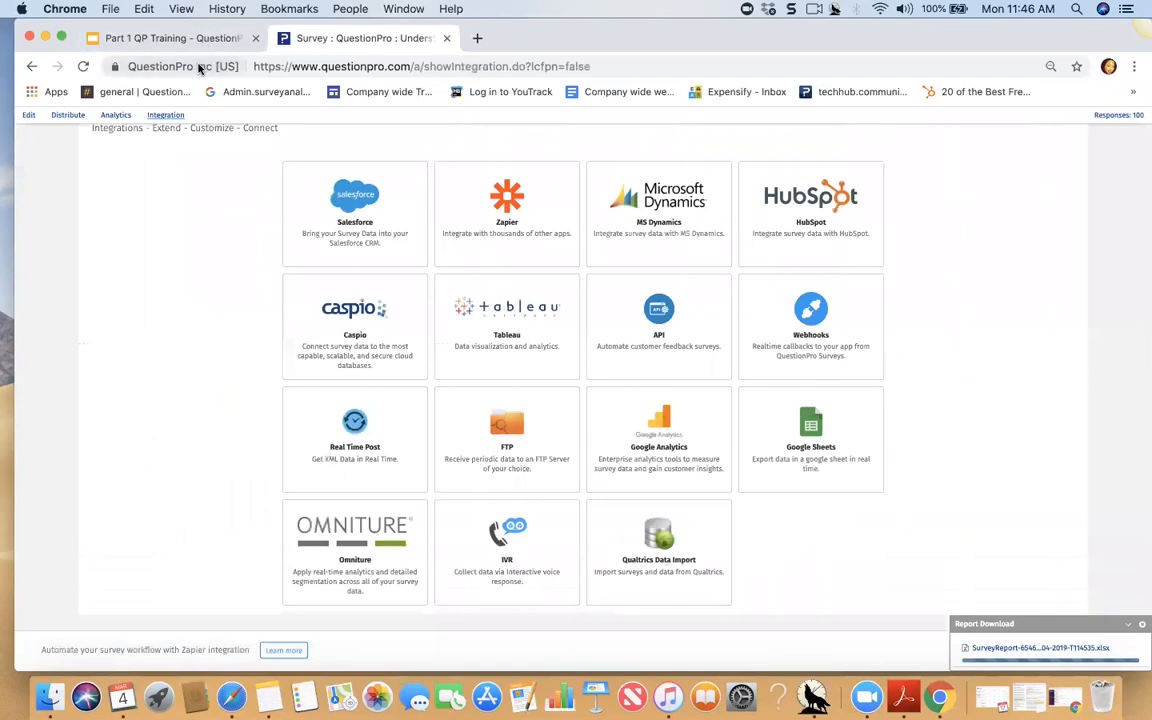
scroll(228, 267, "up", 1)
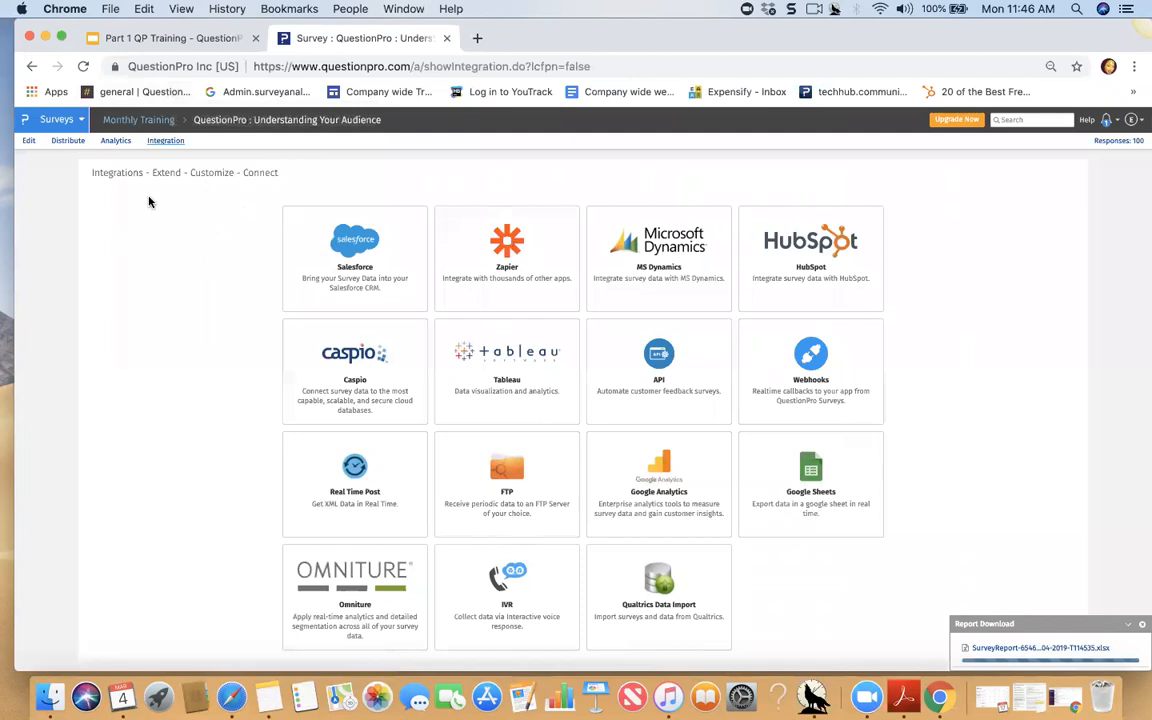
- Look through the list of other products on the platform, such as Polls, Communities and Workforce
left_click(57, 120)
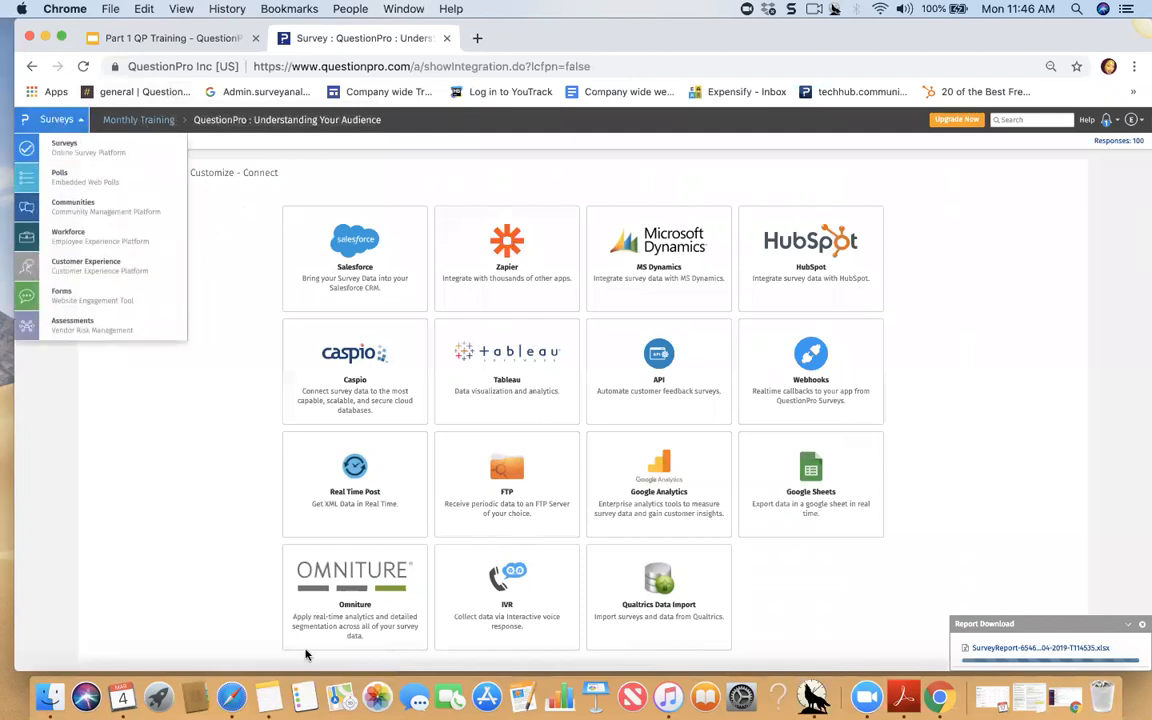
left_click(181, 505)
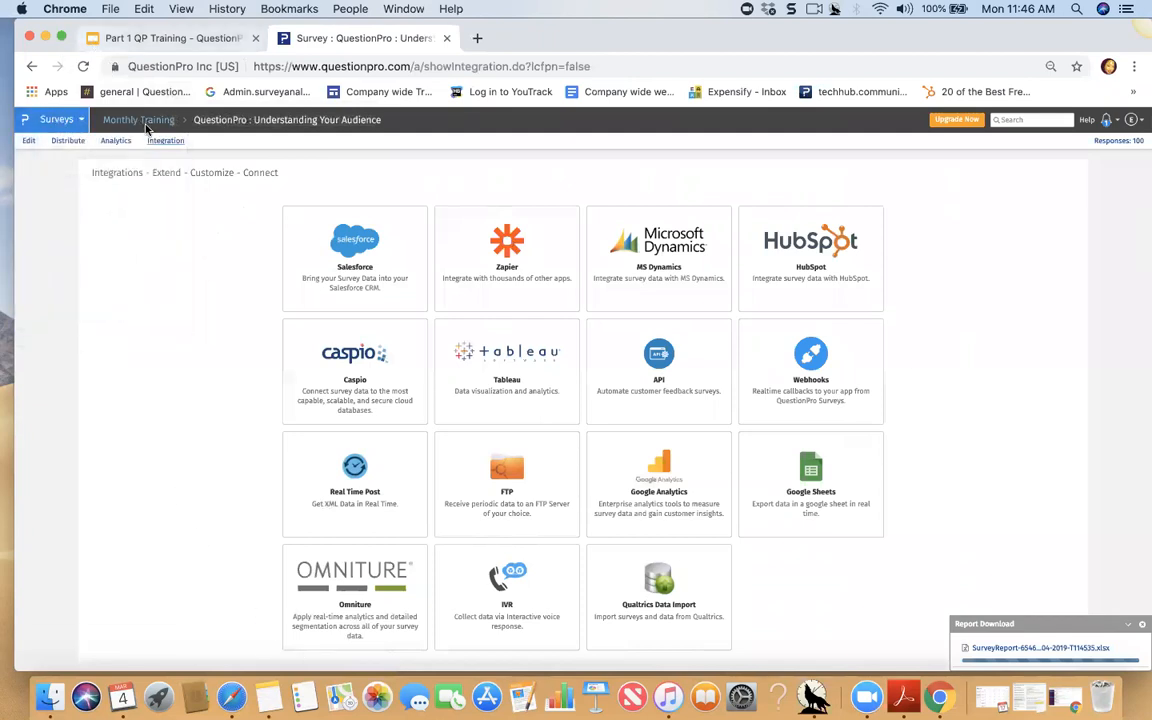
left_click(58, 121)
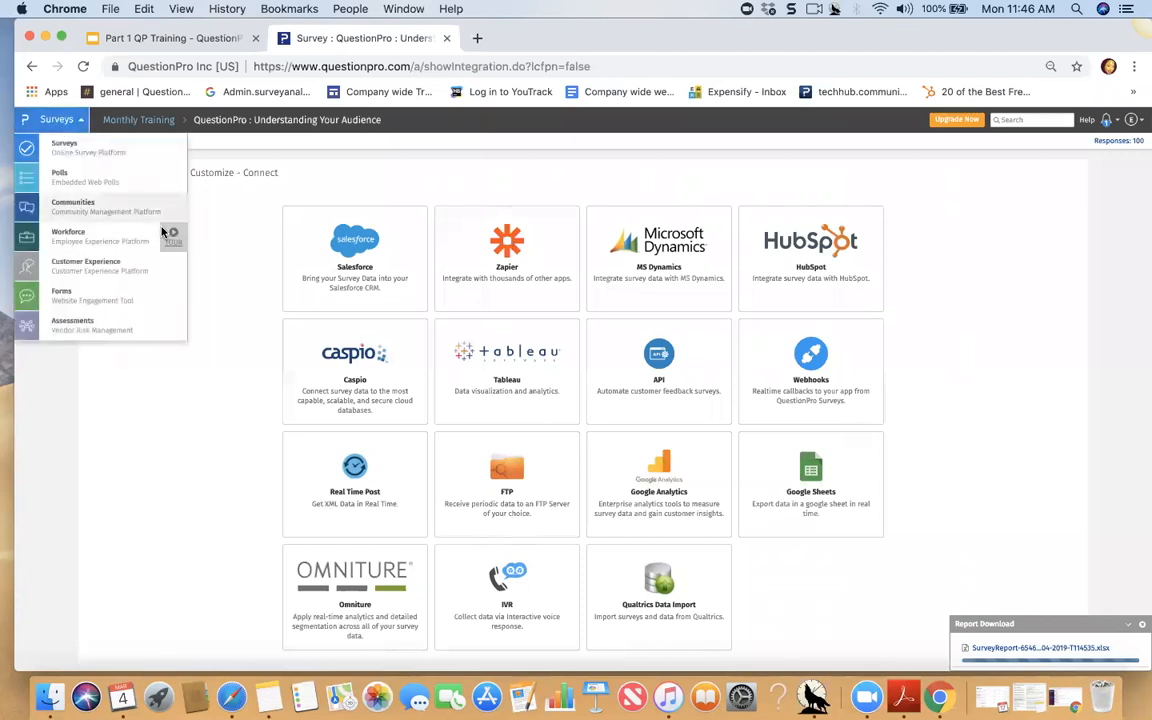
- Switch to the Part 1 QP Training presentation in Google Slides and present it from the Live Demo slide
left_click(168, 39)
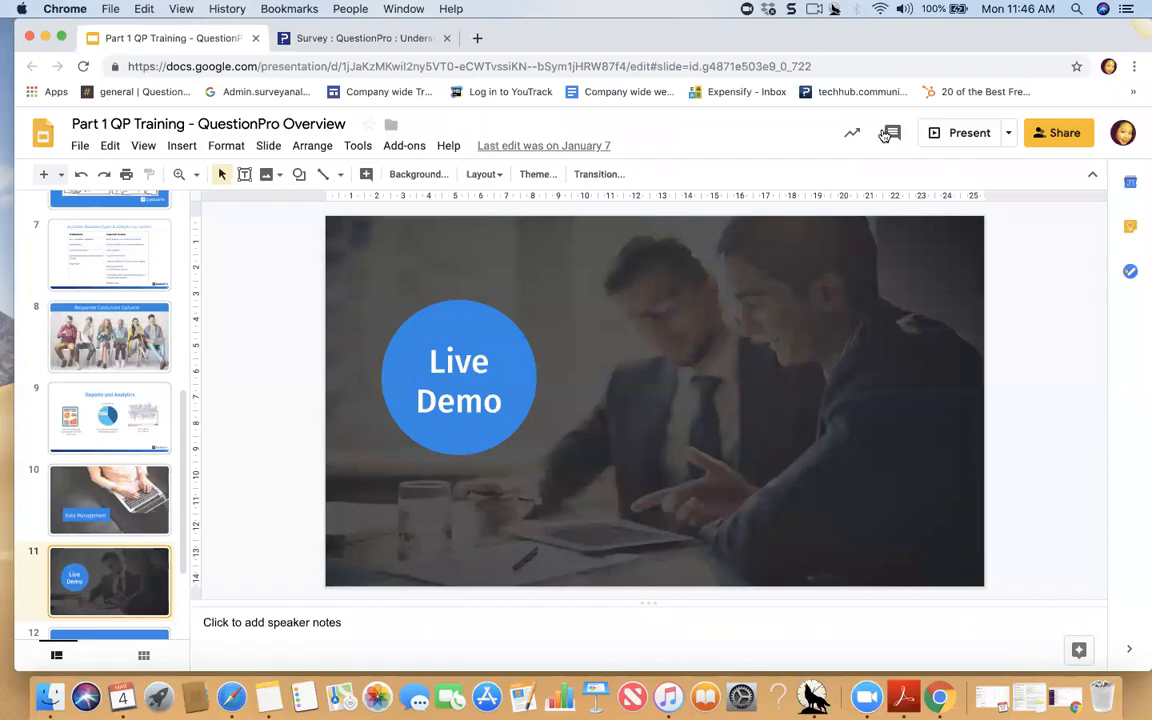
left_click(962, 132)
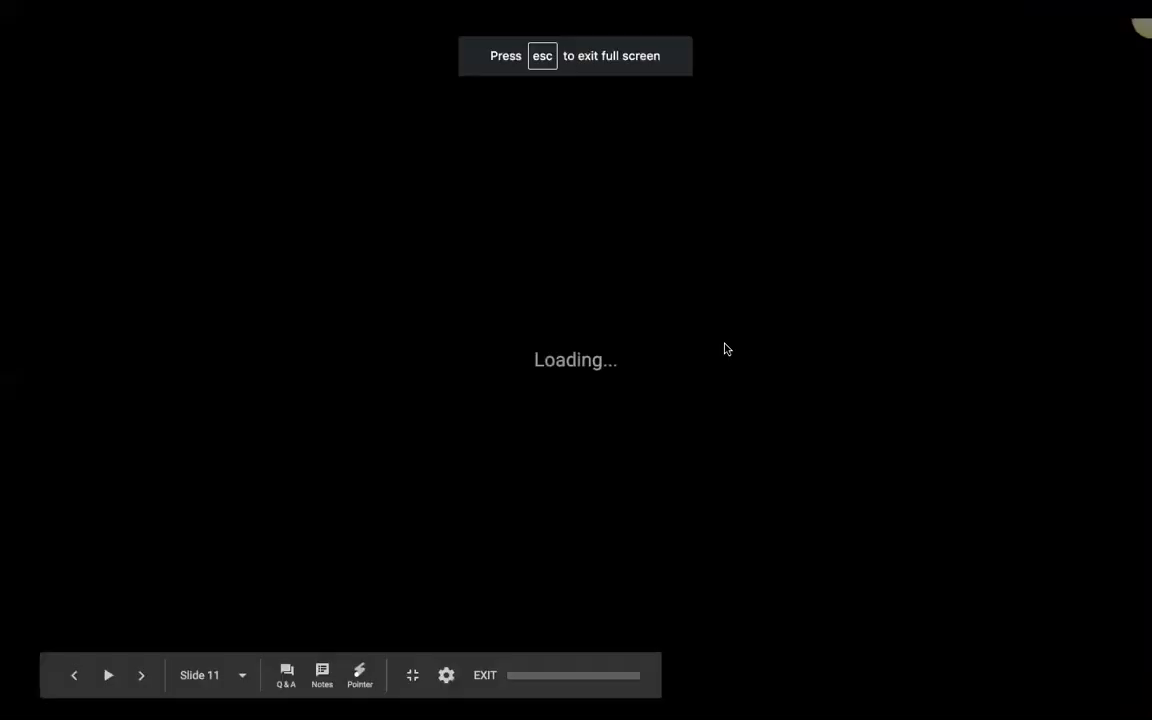